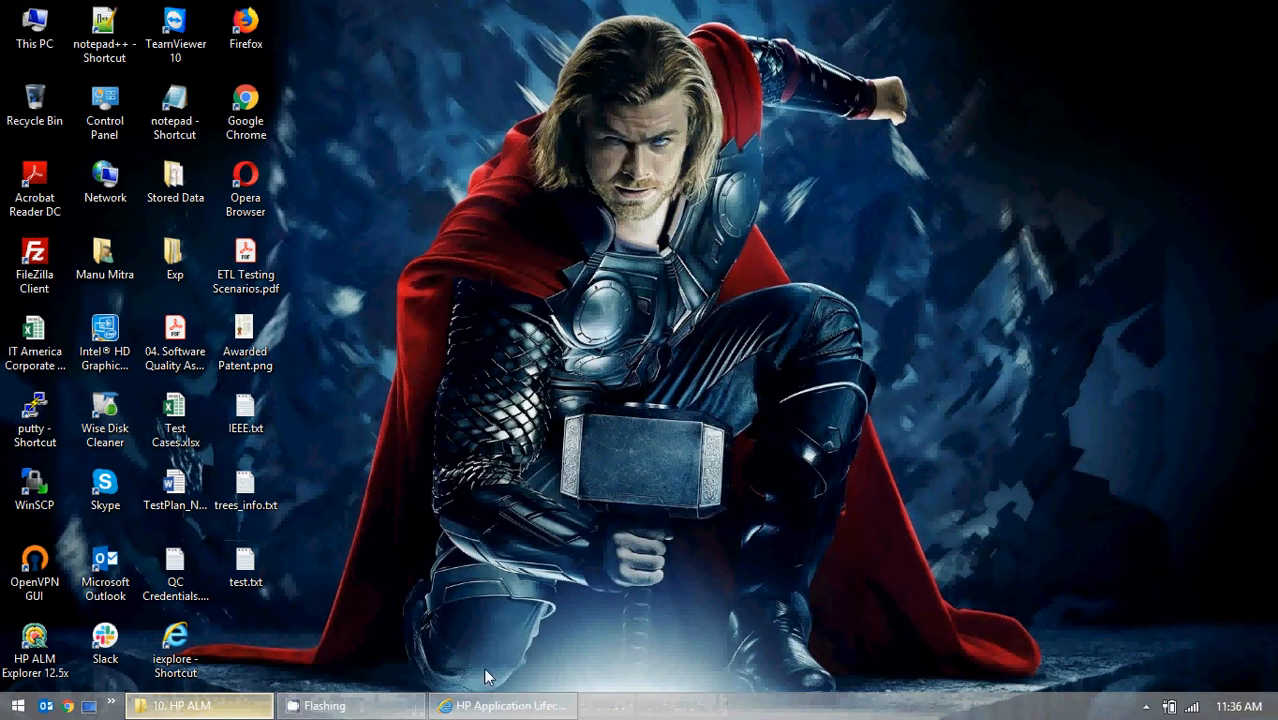
Bring the ALM browser window forward, enter the account password and authenticate.
left_click(505, 706)
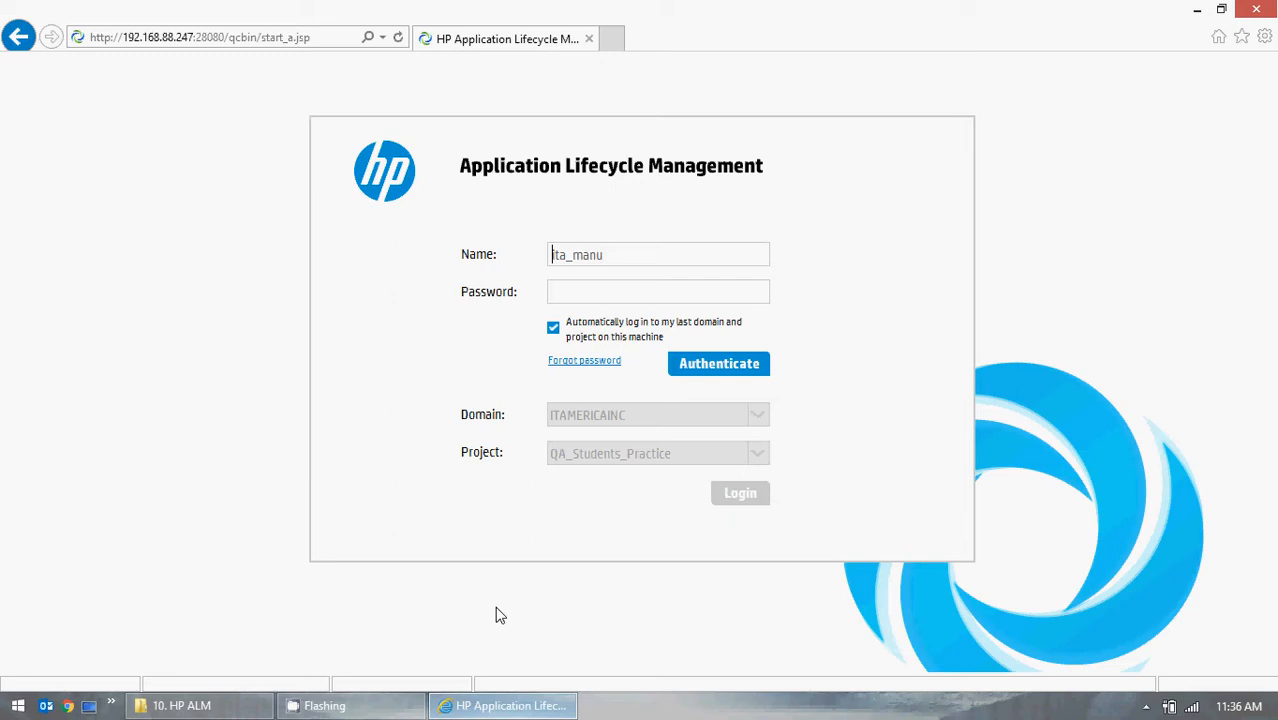
left_click(580, 296)
type("********")
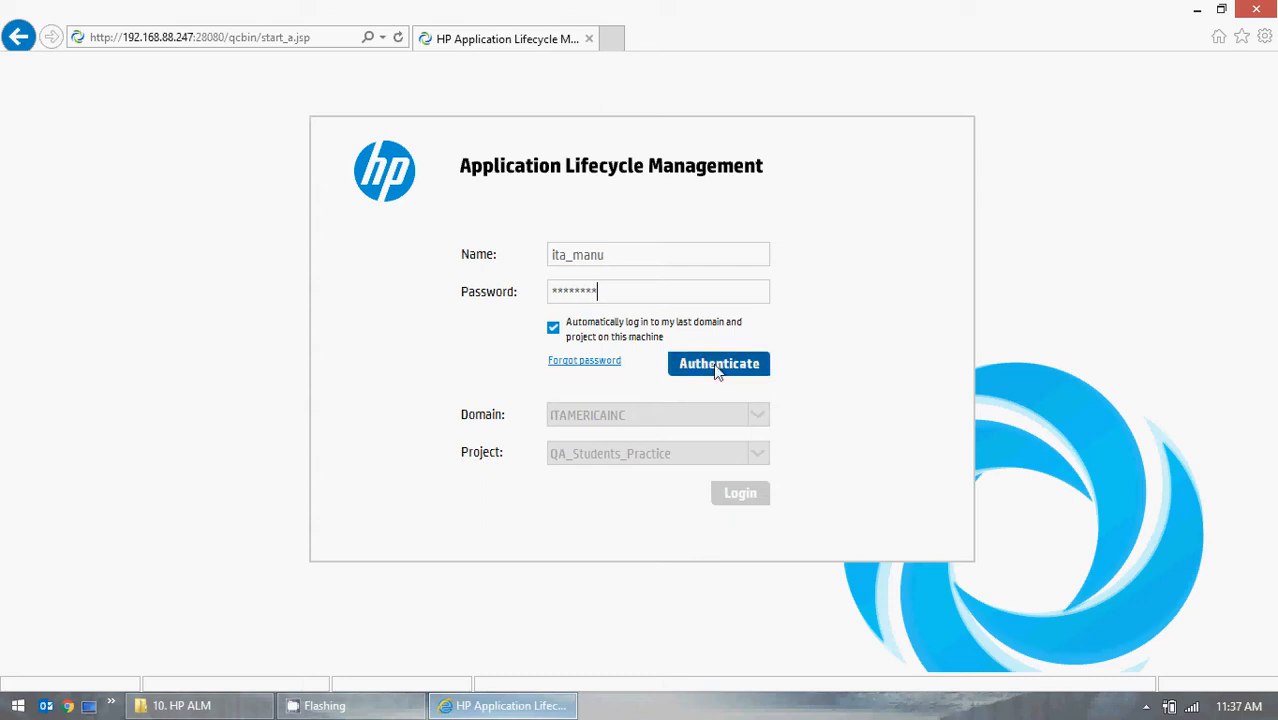
left_click(725, 366)
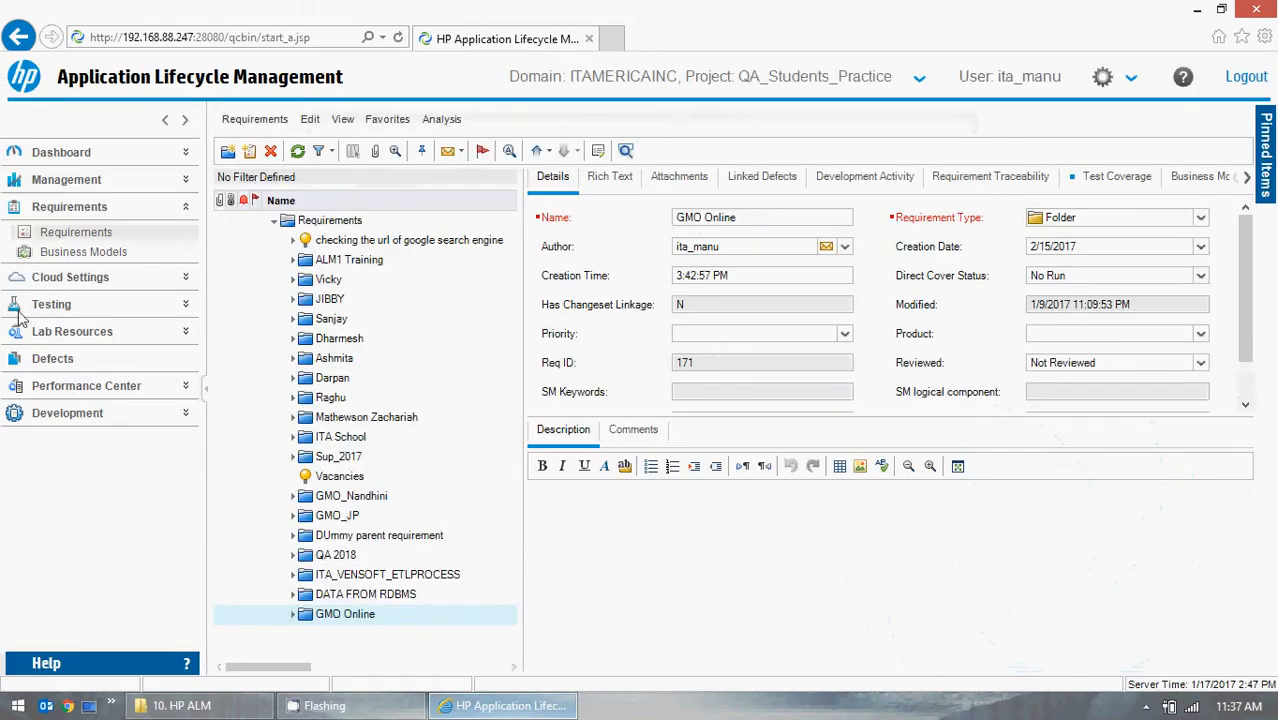
Browse the sidebar module groups by expanding and collapsing Requirements and Testing.
left_click(185, 208)
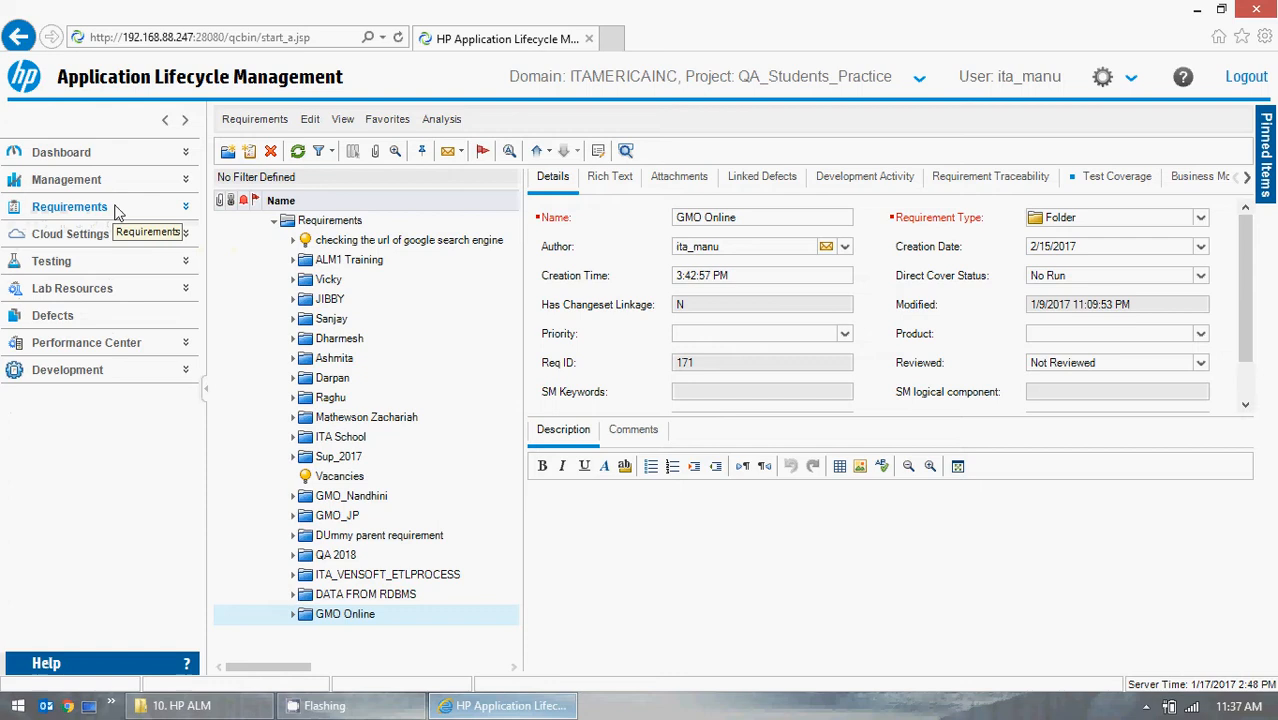
left_click(187, 208)
left_click(187, 306)
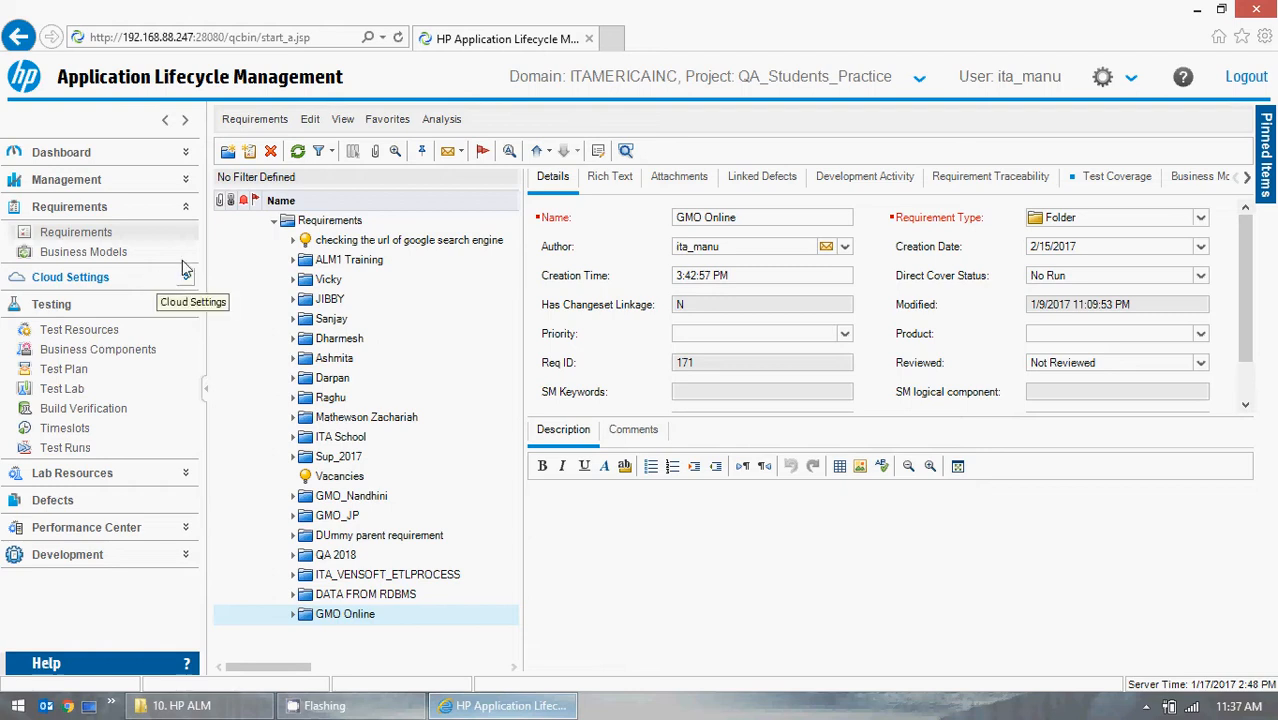
left_click(185, 304)
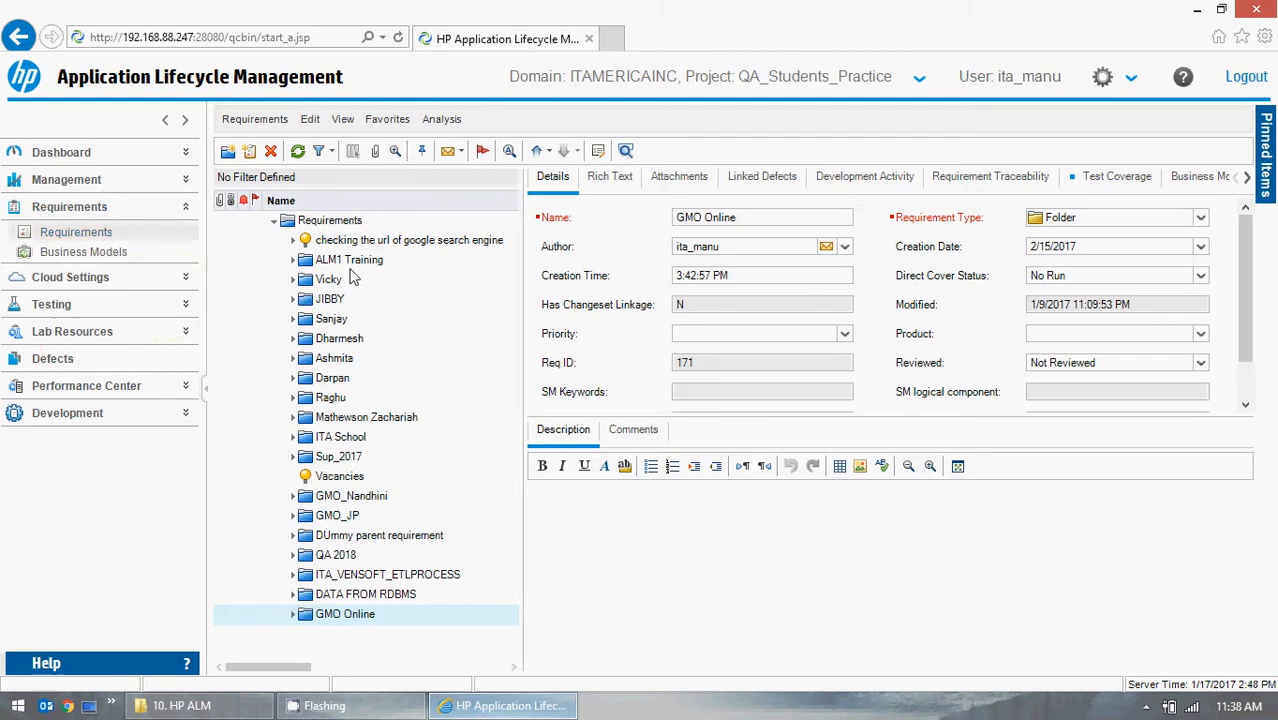
Create a requirement folder under the Requirements root named GMO Project with the author's name in parentheses.
left_click(337, 221)
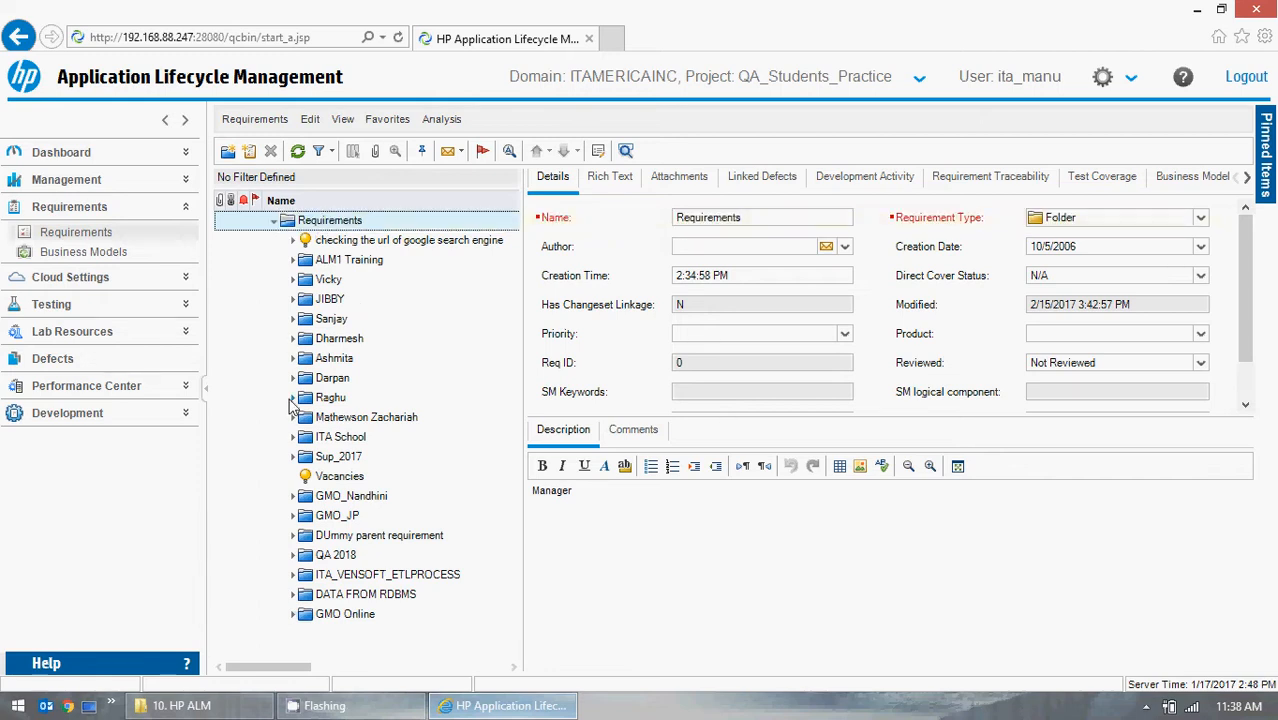
left_click(293, 615)
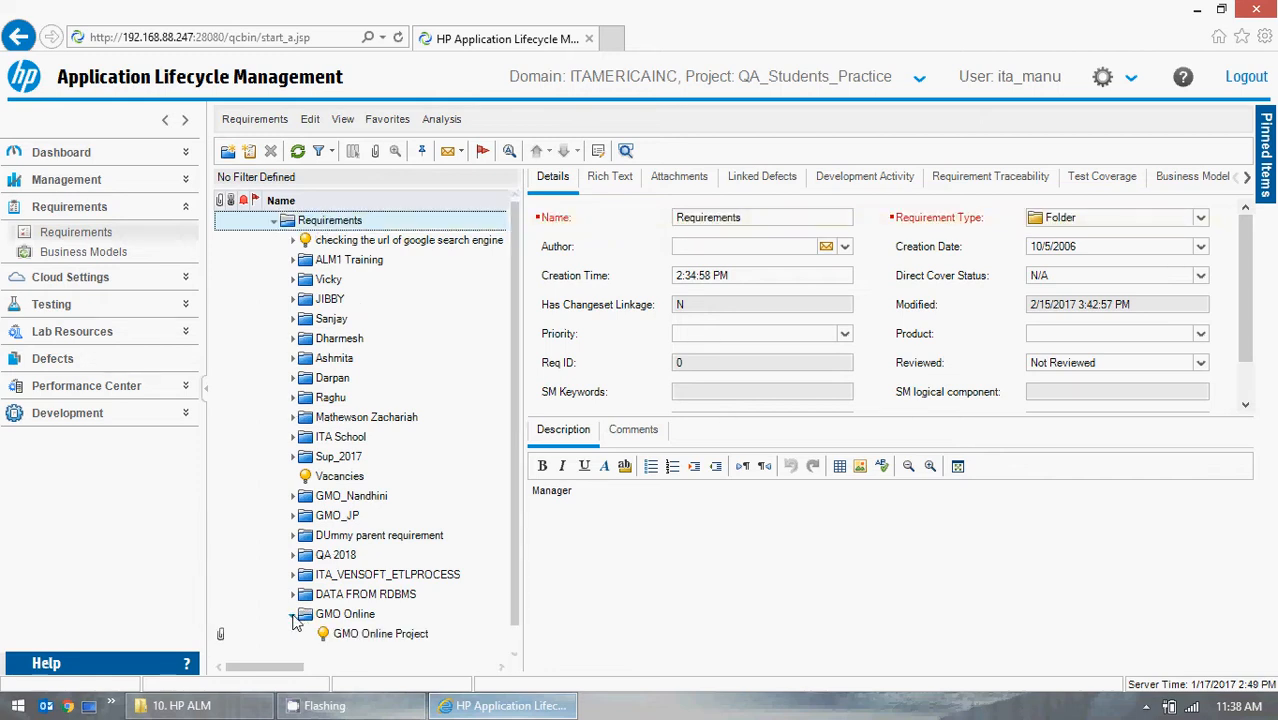
left_click(293, 615)
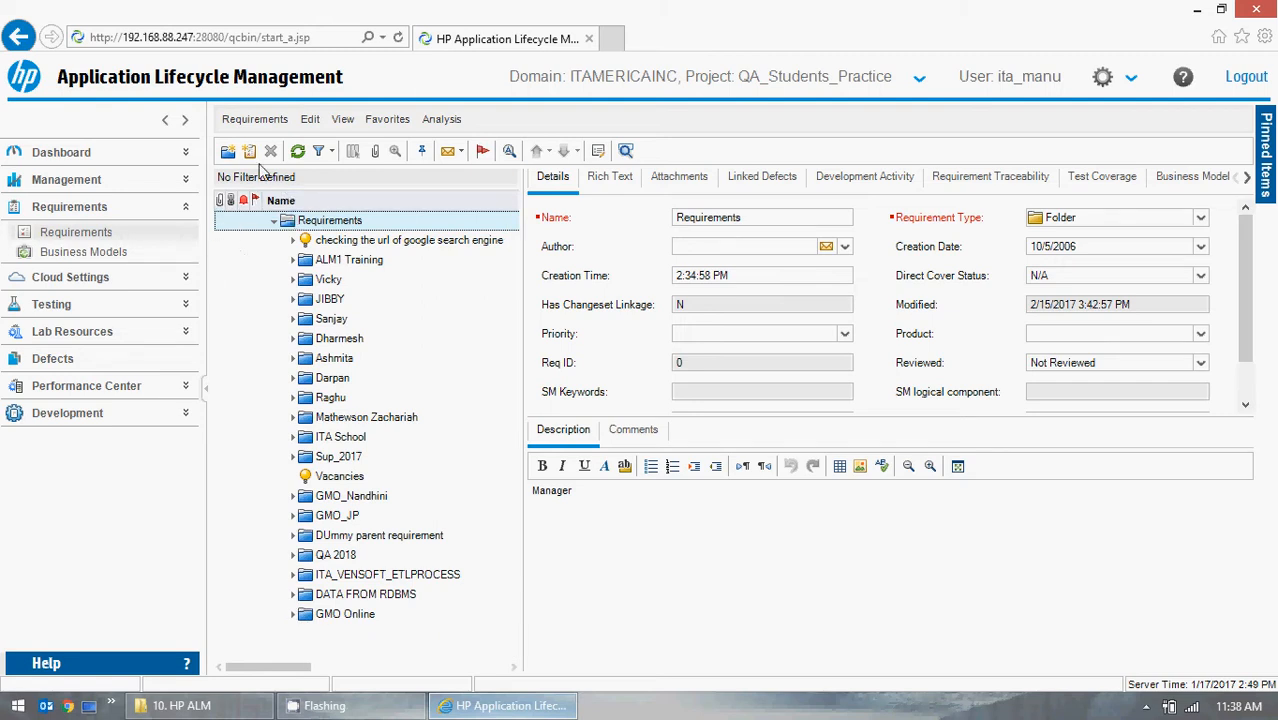
left_click(228, 151)
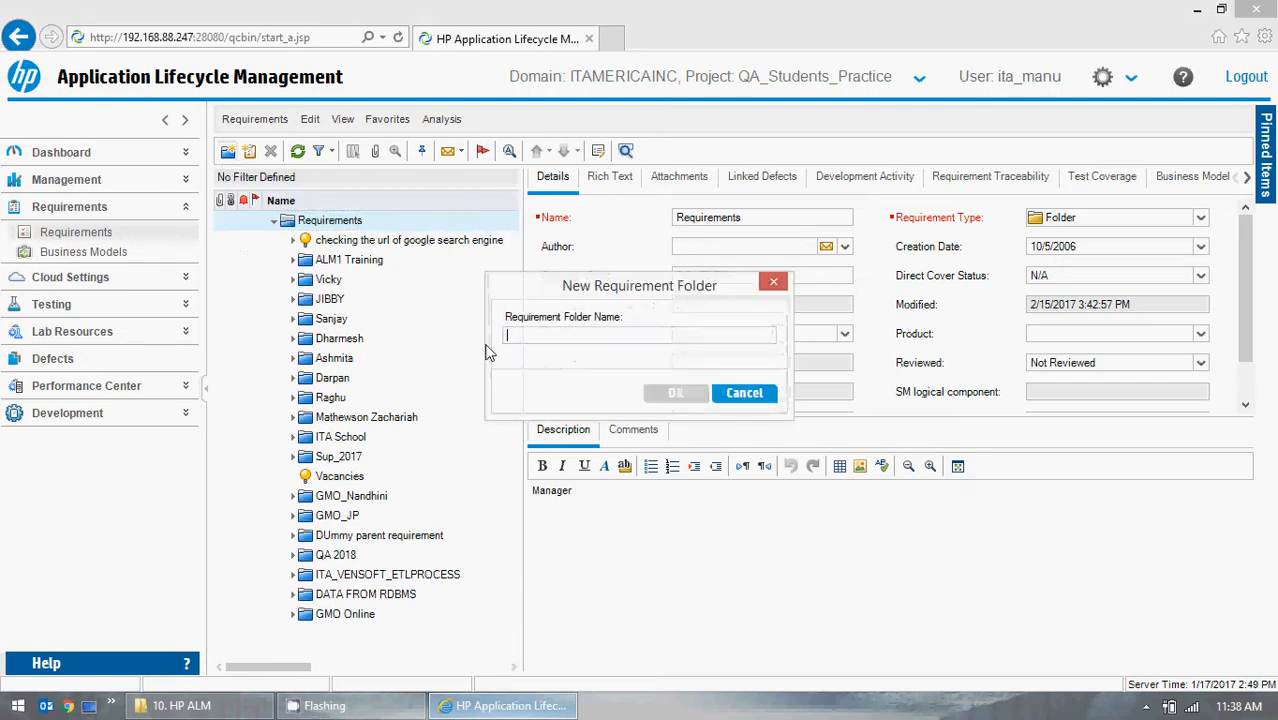
type("GMO")
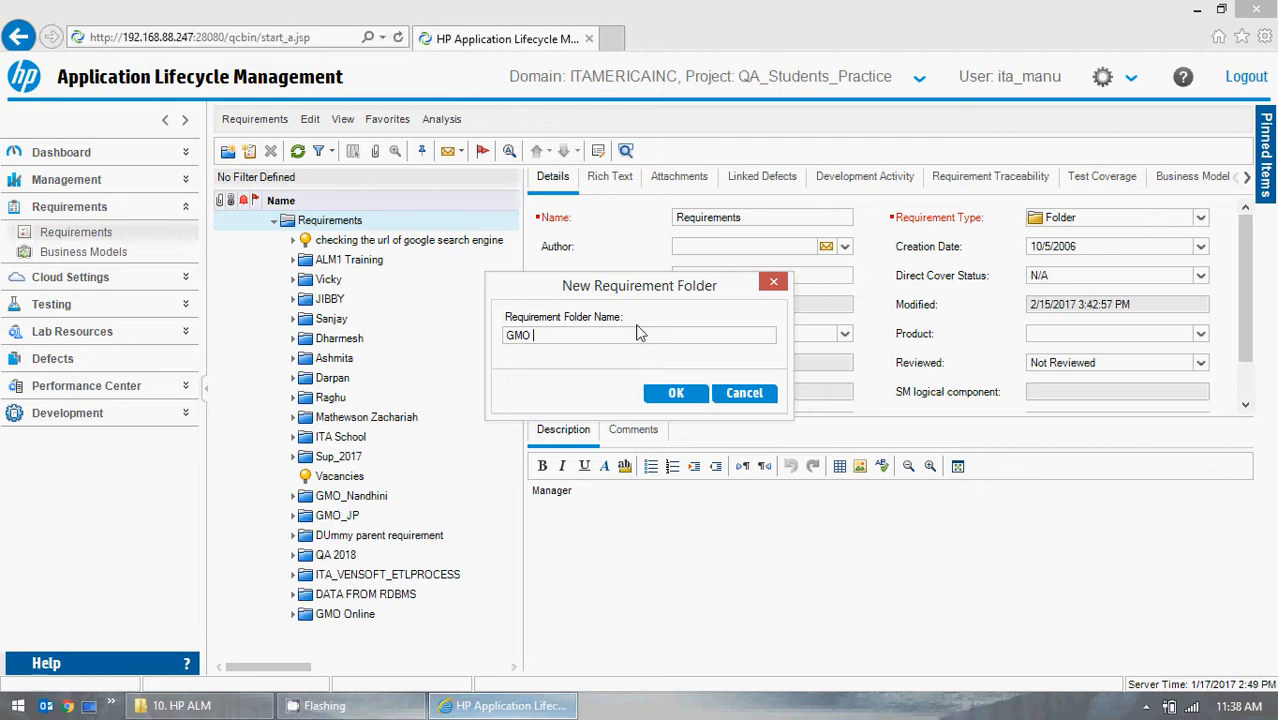
type("Project (Maniu Mitra")
left_click(684, 394)
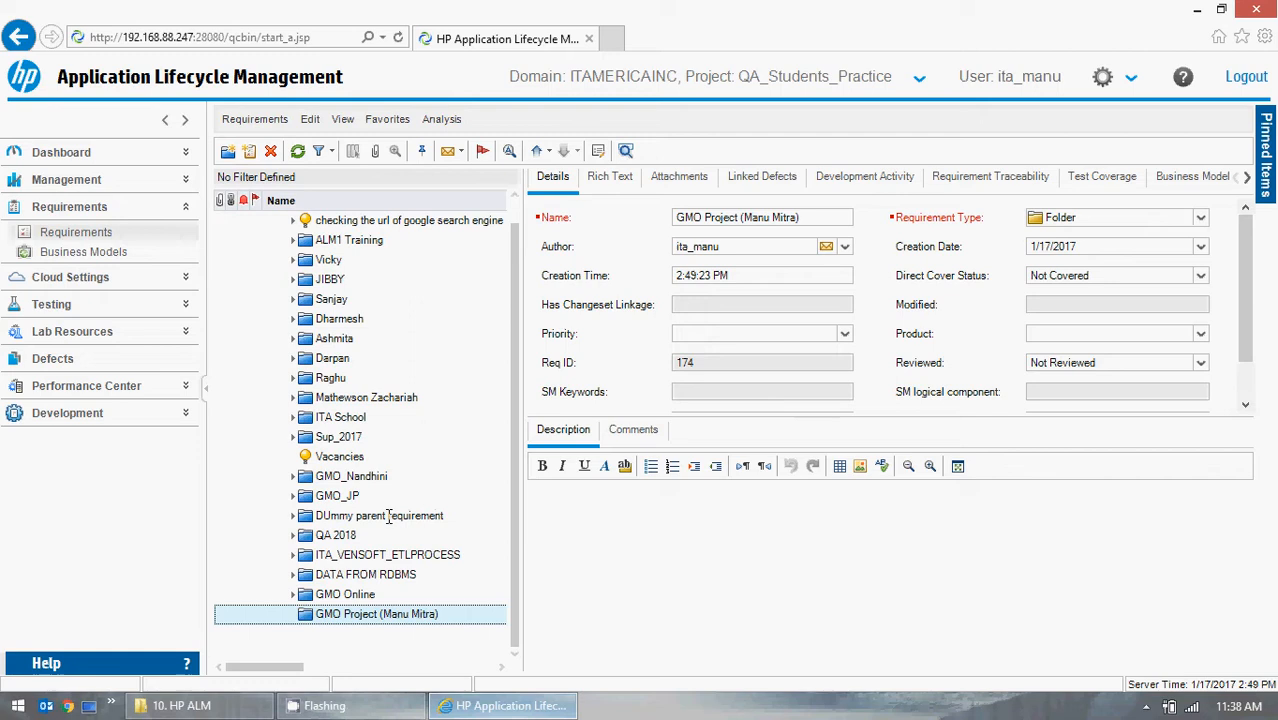
Examine the existing GMO Online Project requirement's details, then reselect the new GMO Project folder.
left_click(293, 594)
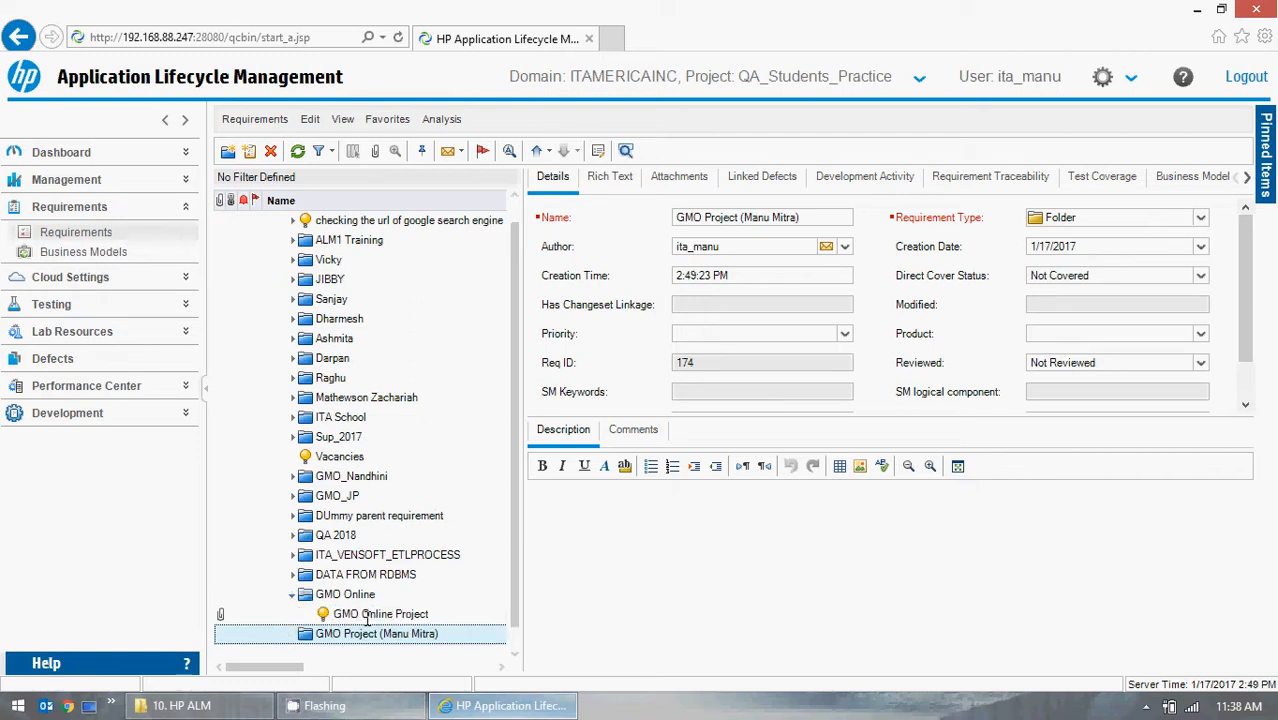
left_click(370, 594)
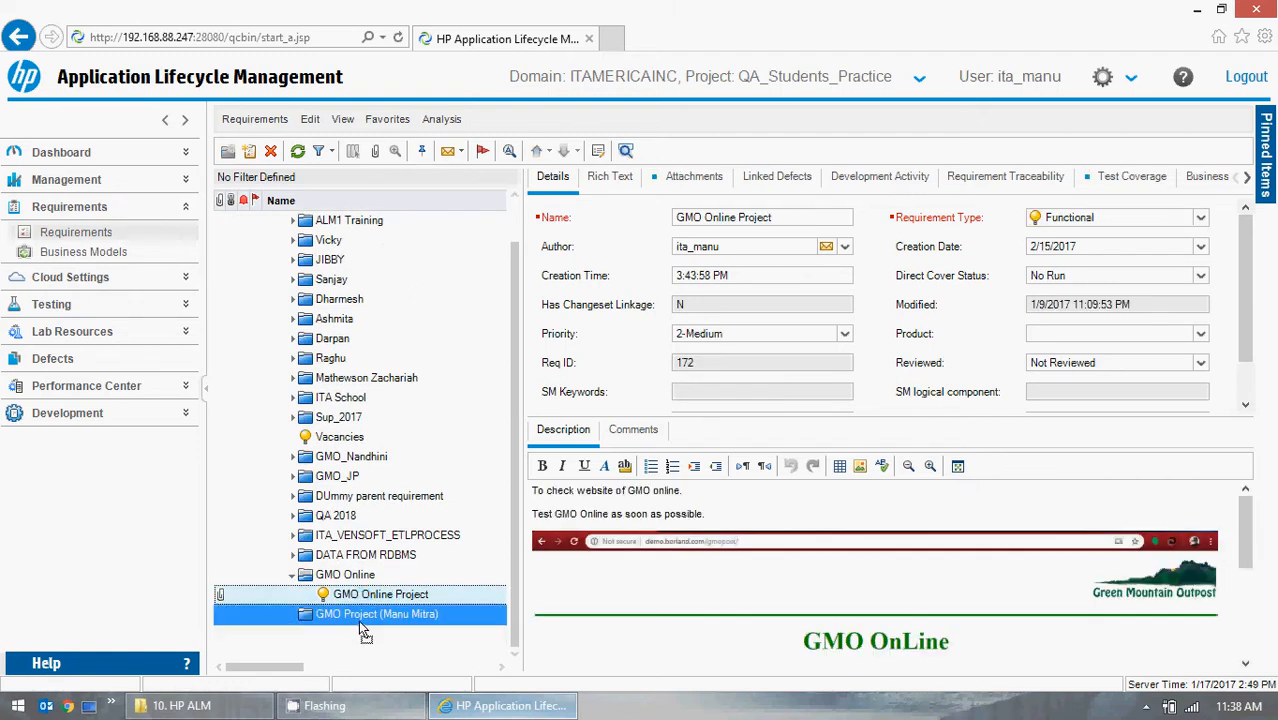
left_click(294, 577)
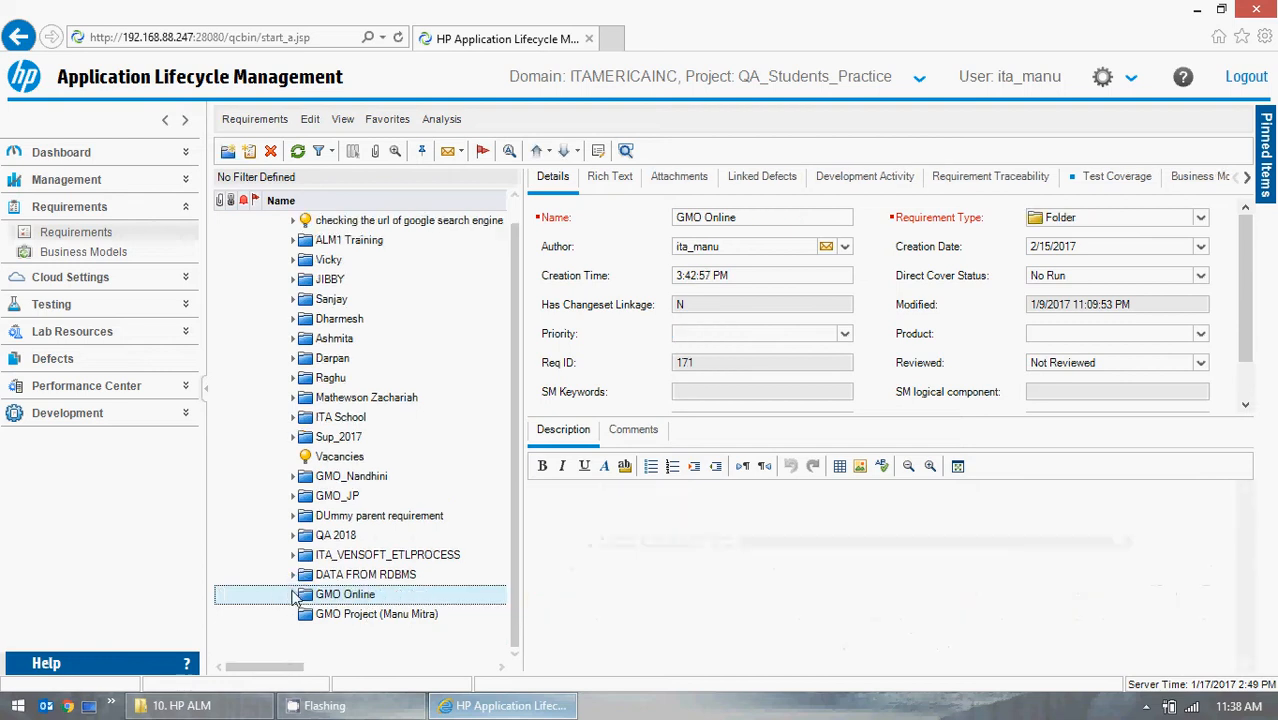
left_click(388, 613)
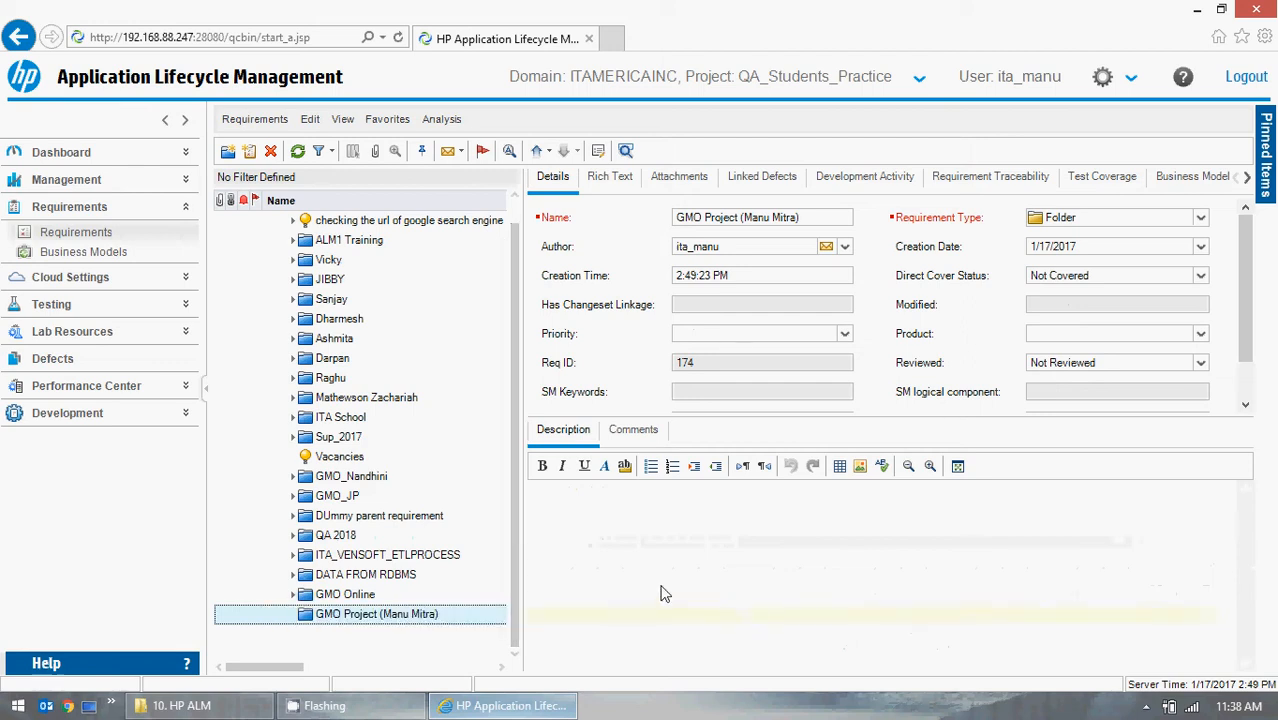
left_click(615, 517)
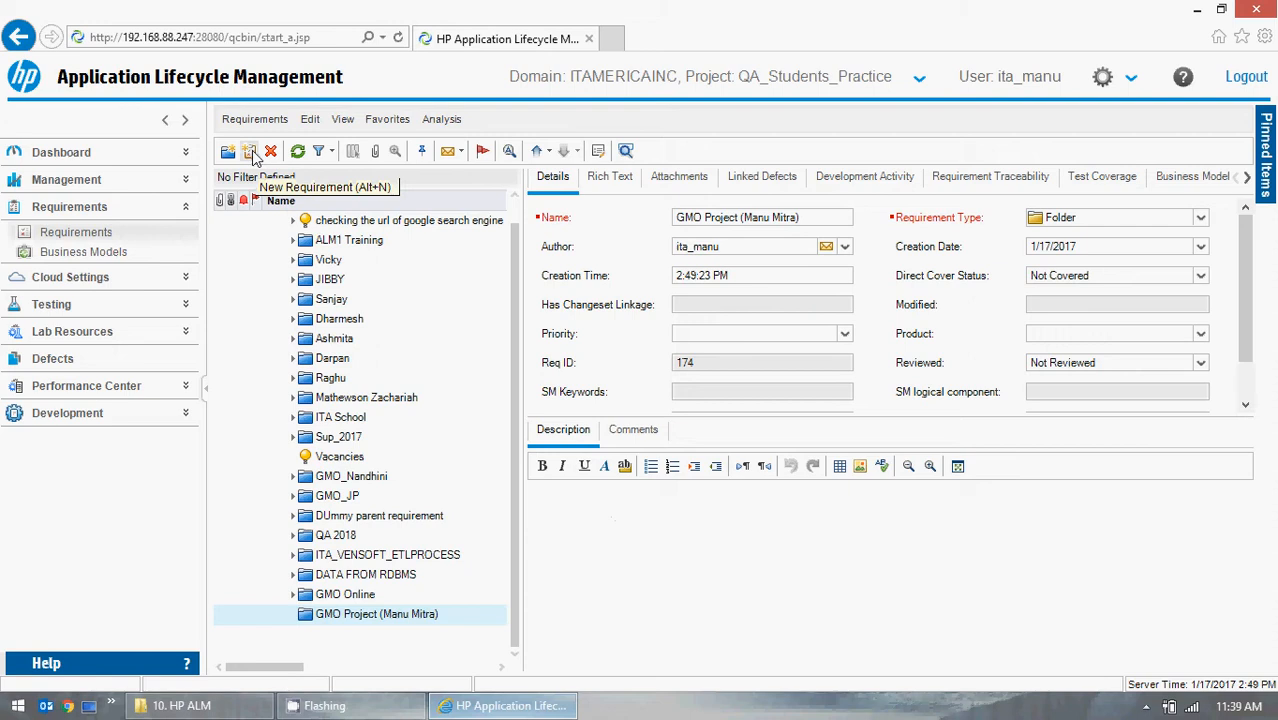
left_click(750, 576)
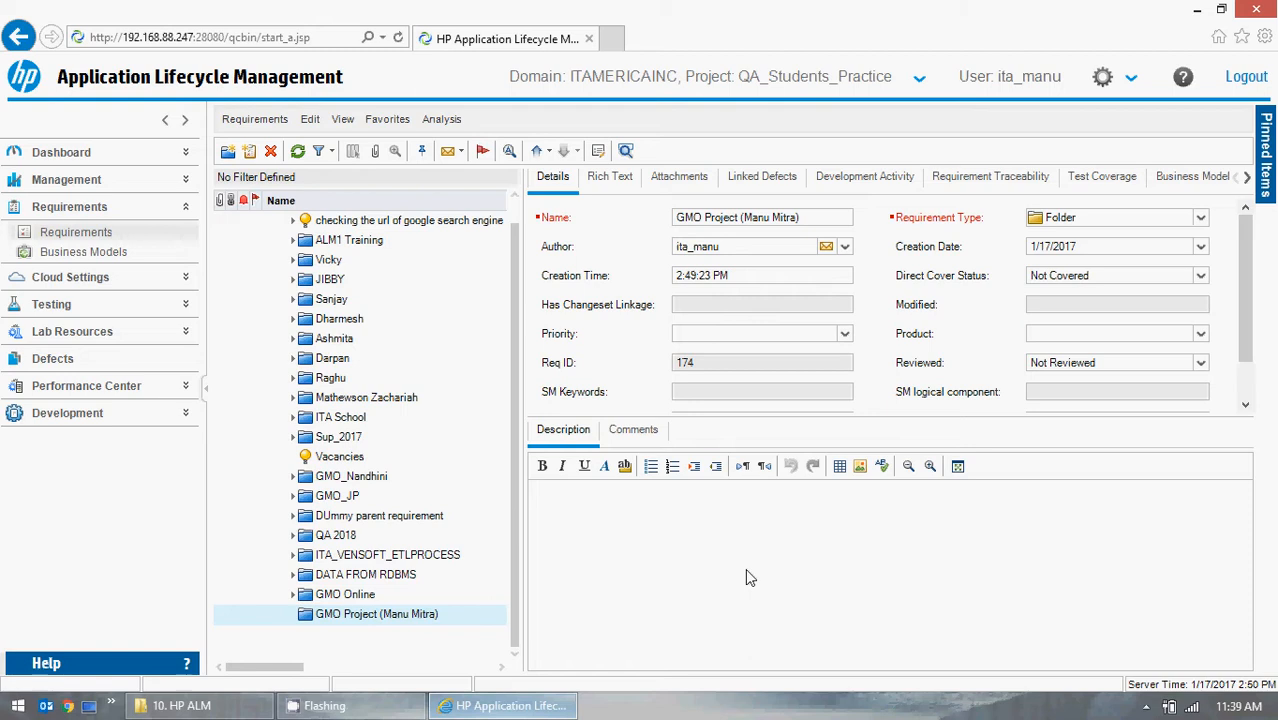
left_click(1193, 12)
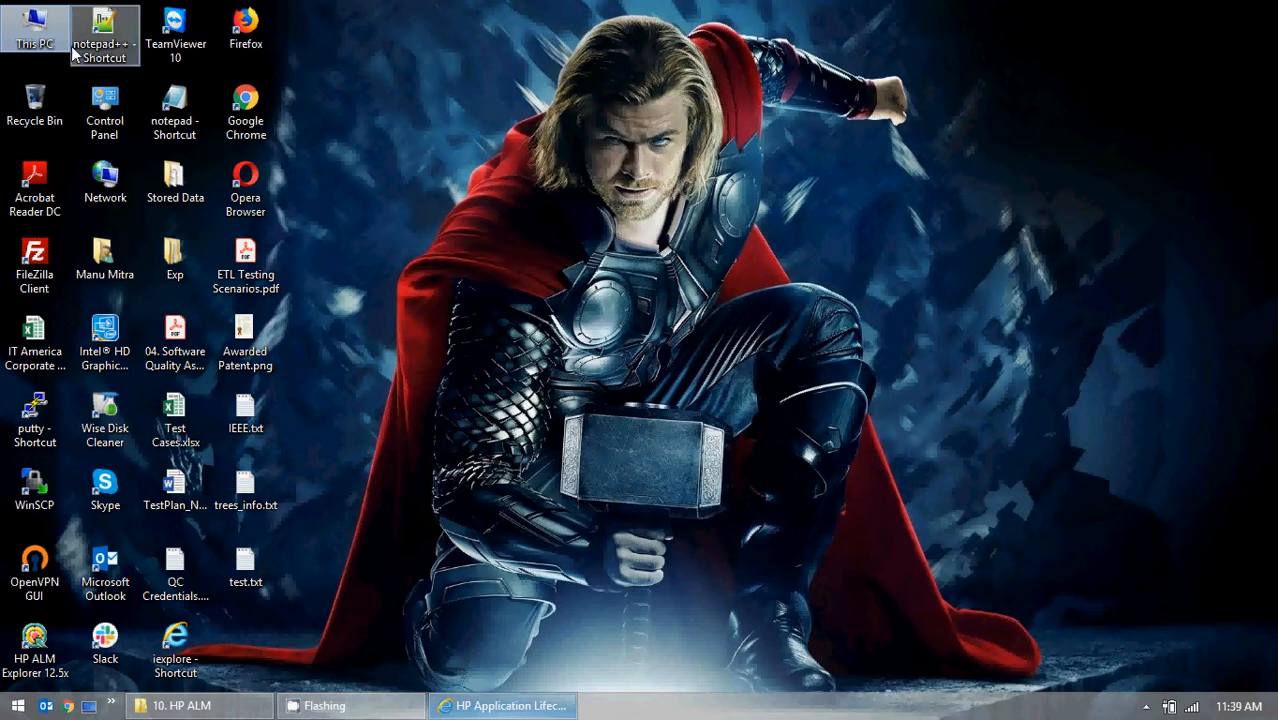
double_click(48, 32)
double_click(722, 287)
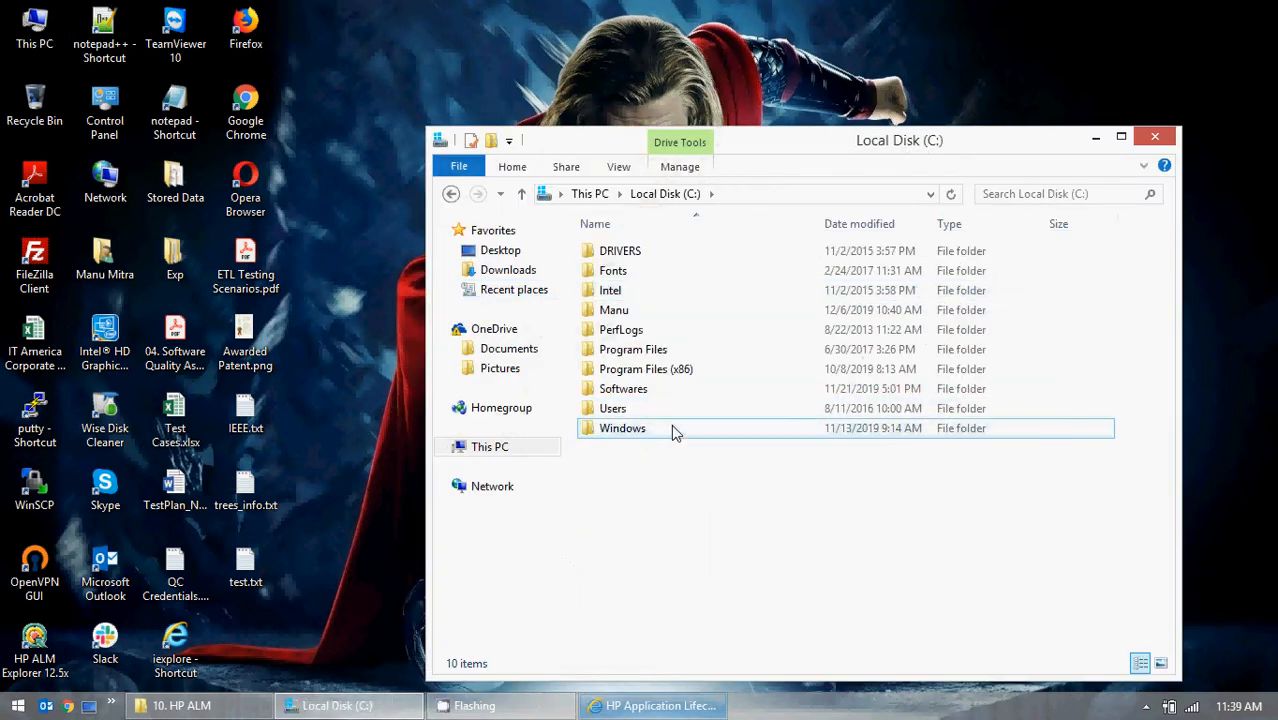
right_click(655, 481)
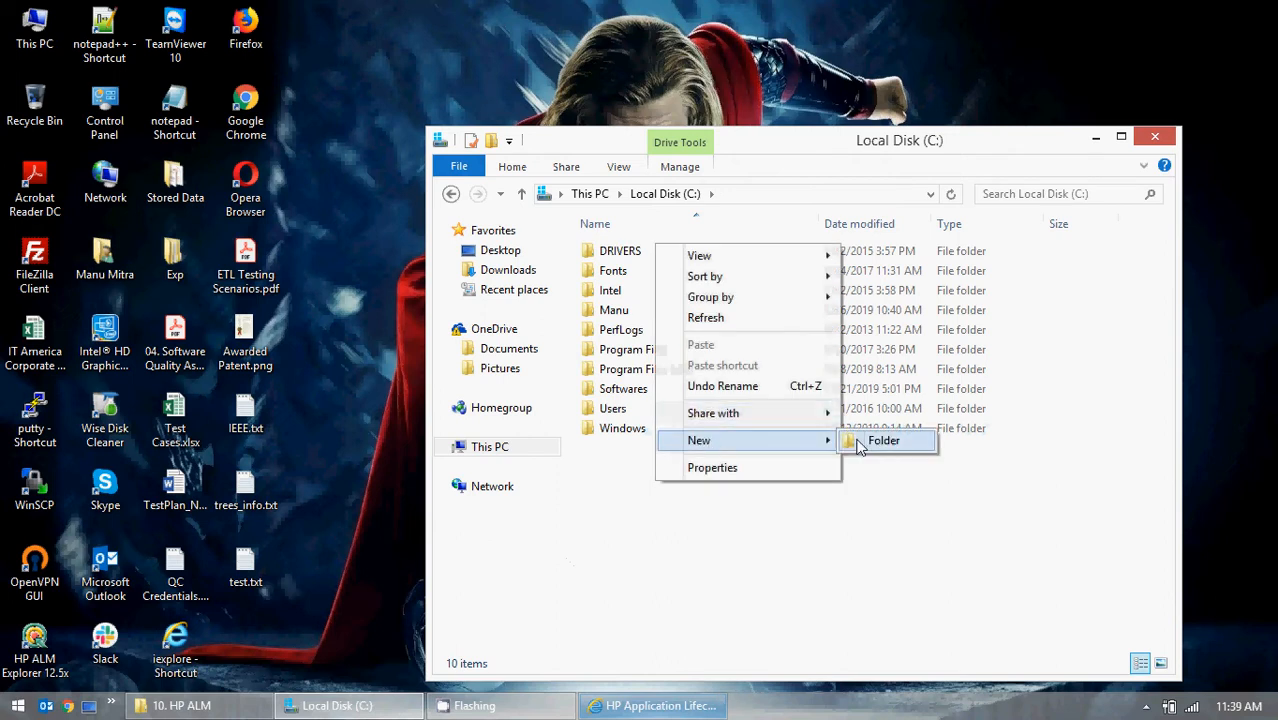
left_click(1155, 137)
left_click(1155, 137)
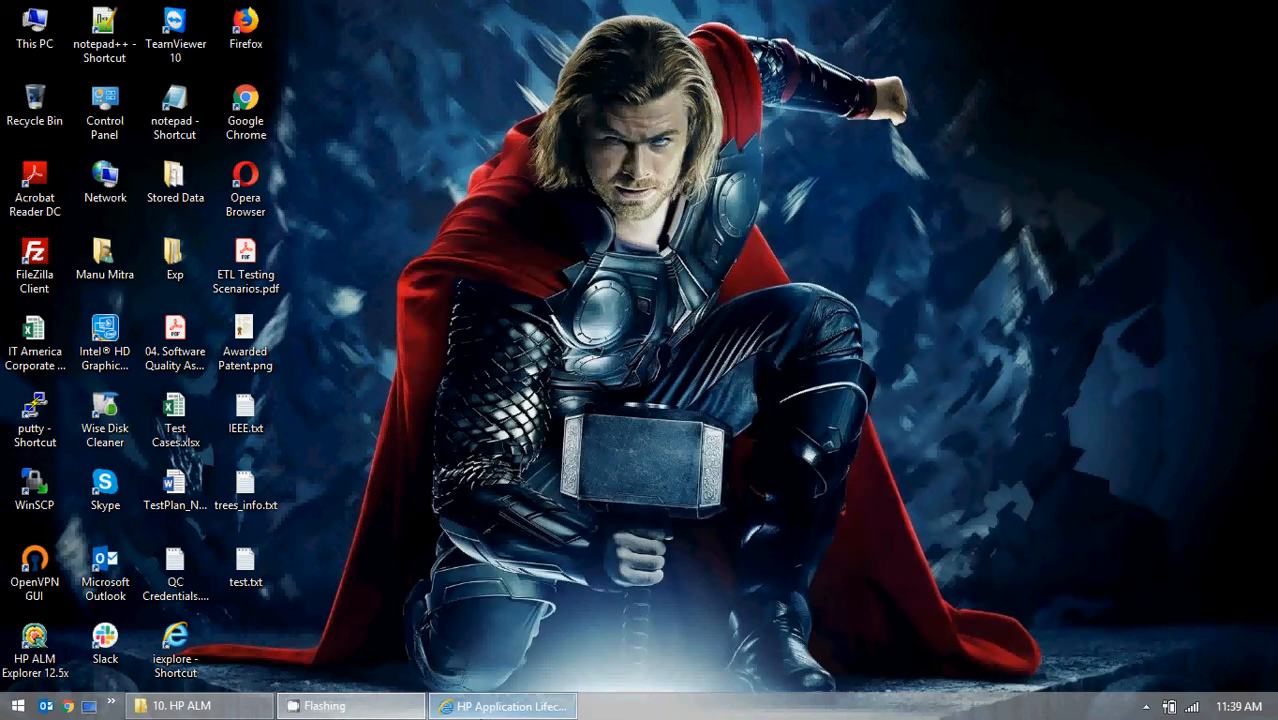
Return to ALM and select the new GMO Project folder in the requirements tree.
left_click(505, 706)
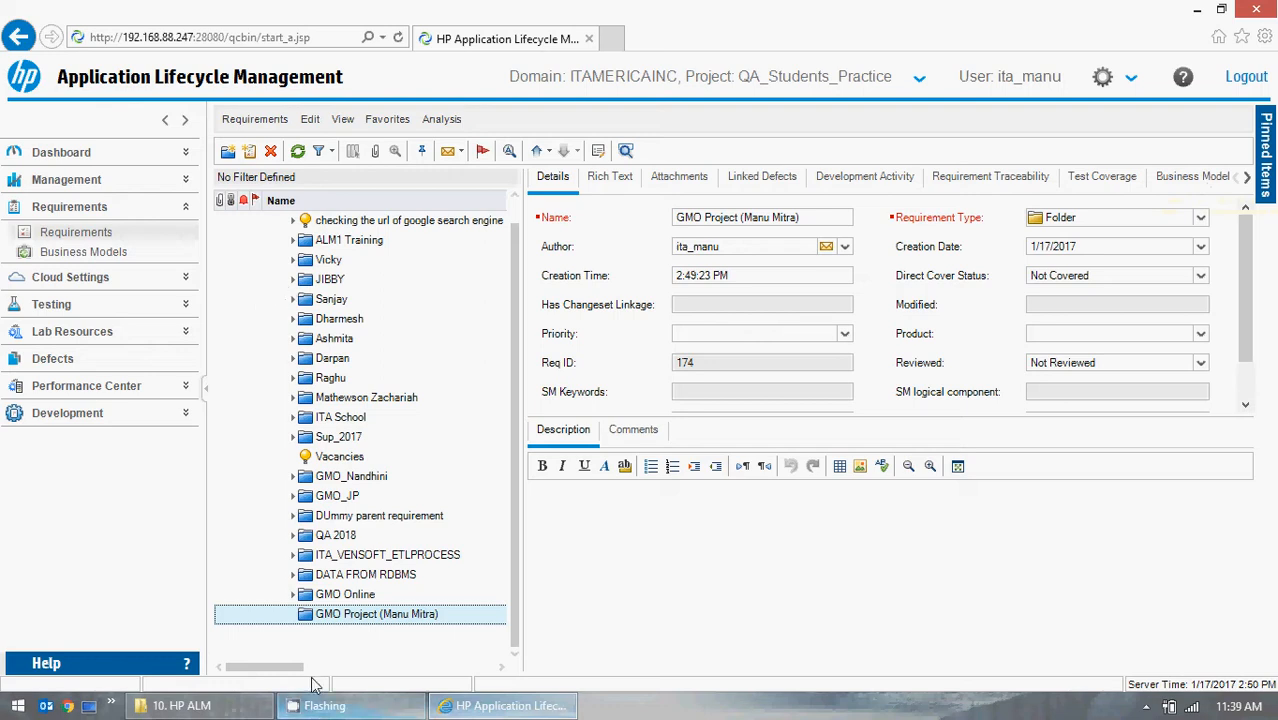
left_click_drag(518, 390, 509, 527)
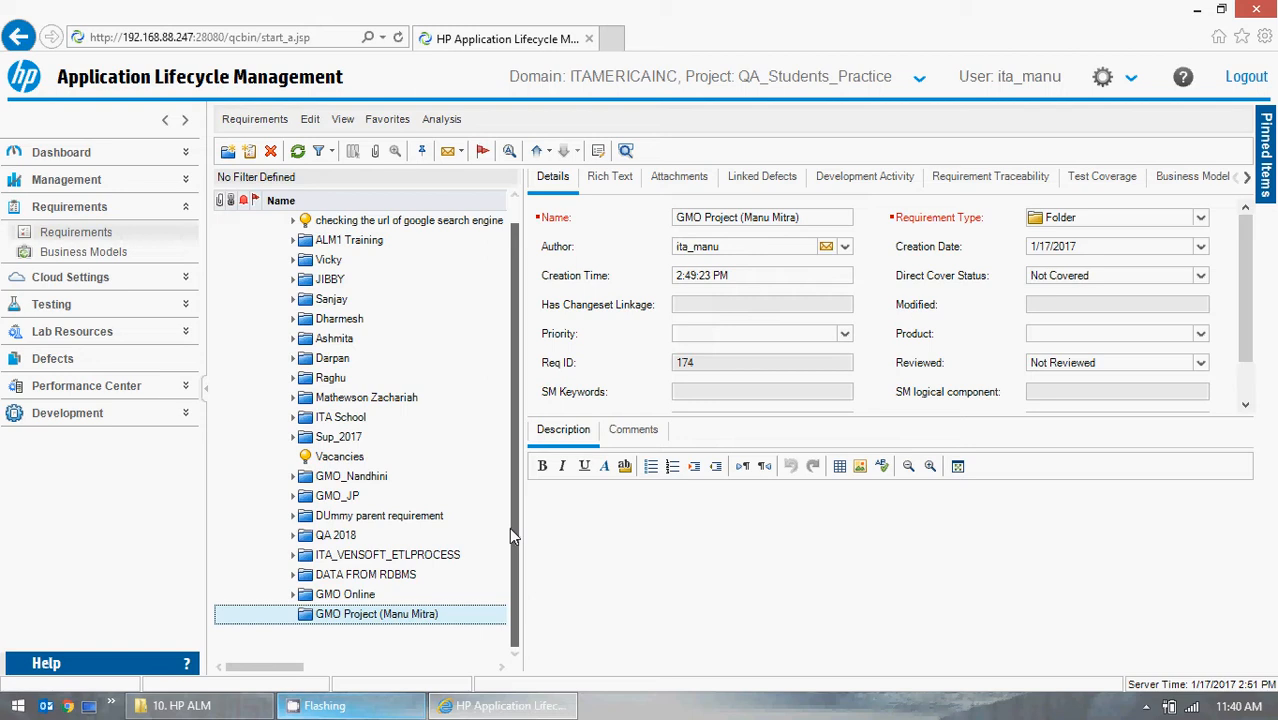
scroll(516, 365, "up", 1)
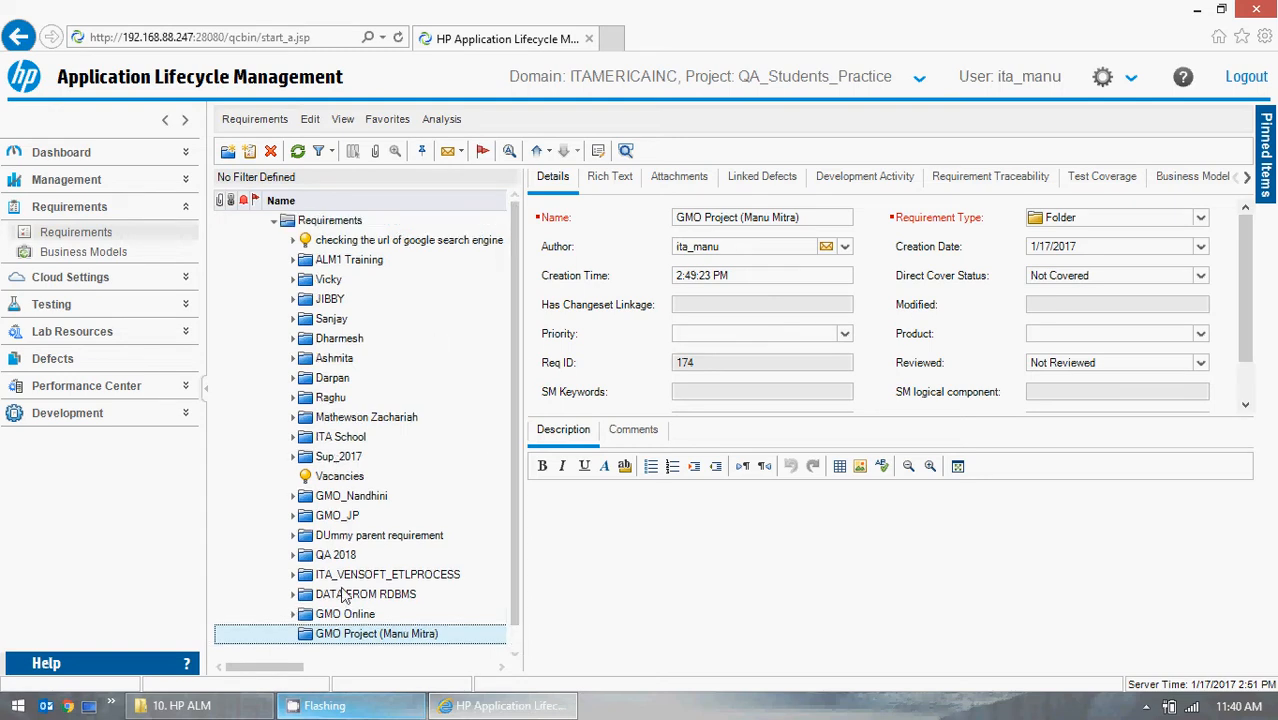
left_click(312, 220)
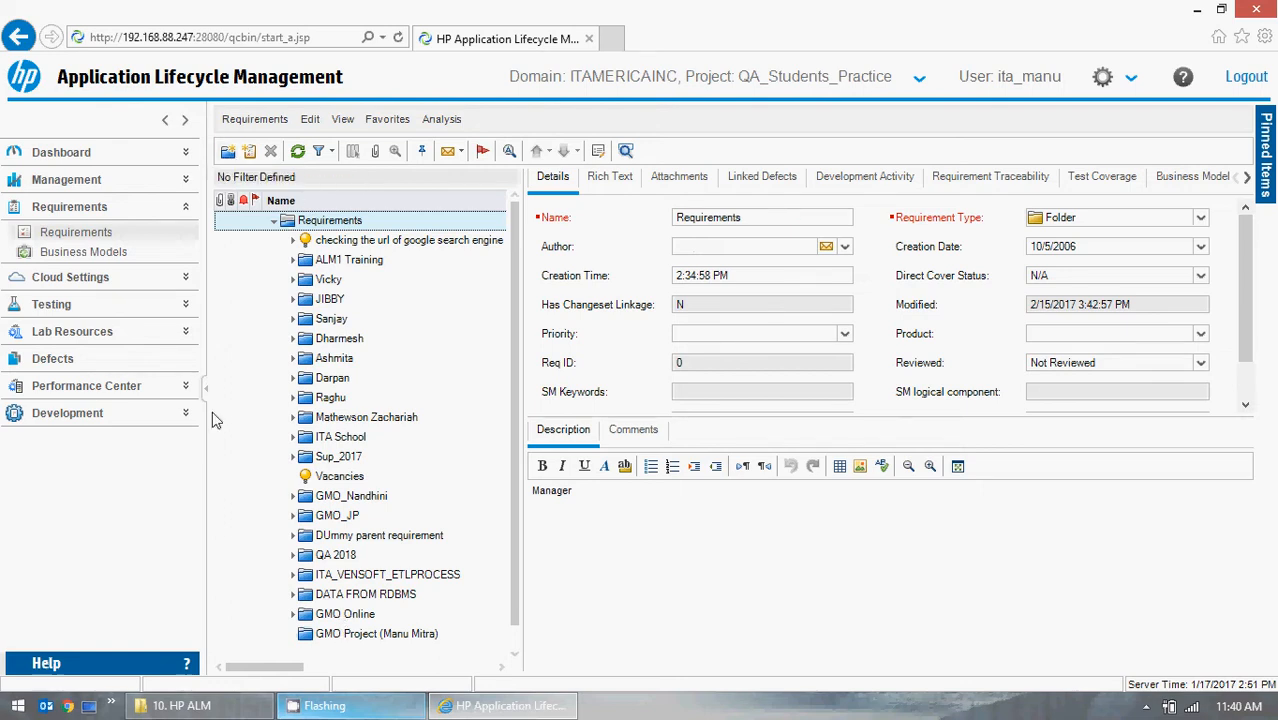
left_click(360, 638)
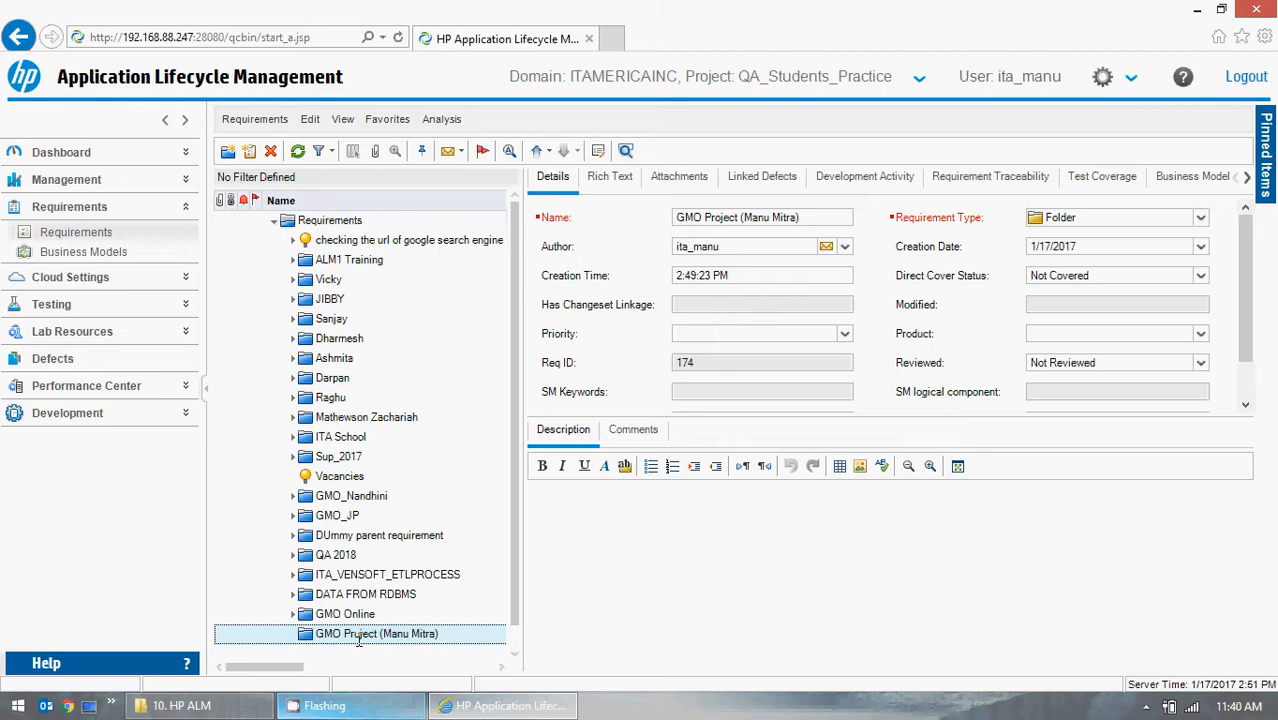
Open the GMO OnLine site demo.borland.com/gmopost/ in Chrome, then minimize it.
left_click(70, 706)
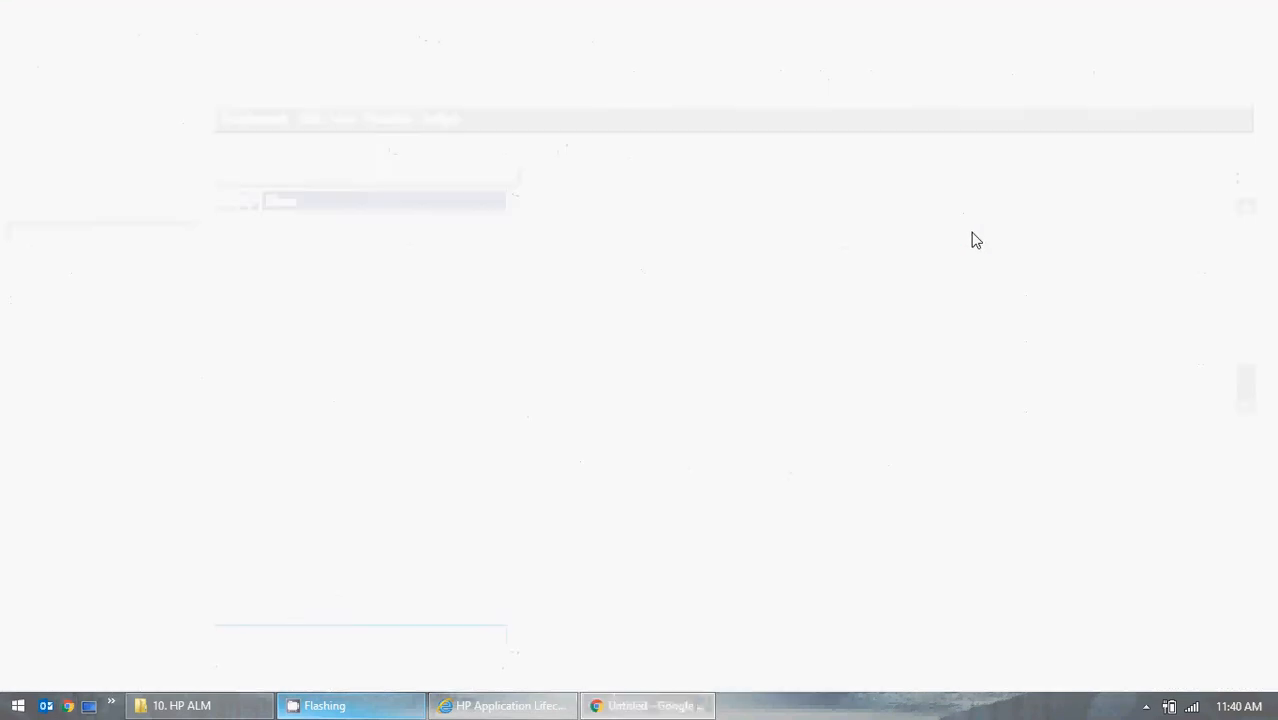
type("demo.borland.com")
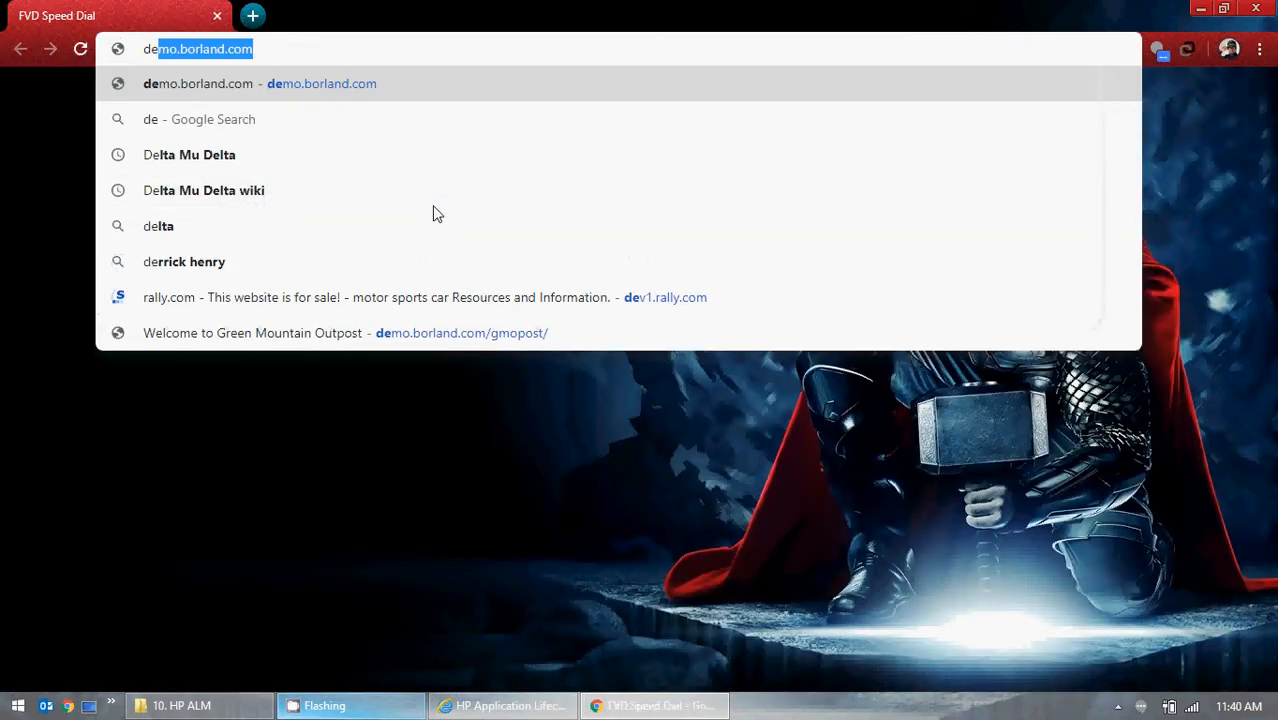
key("Right")
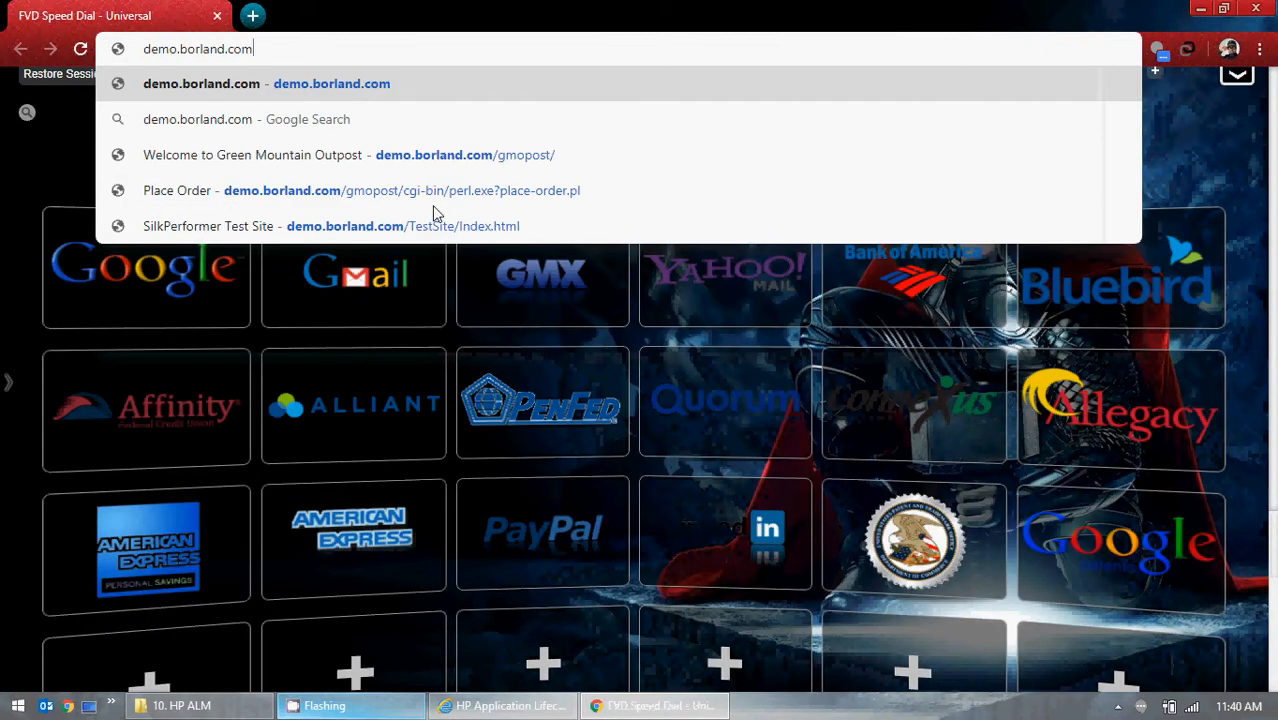
key("Down")
key("Down")
key("Return")
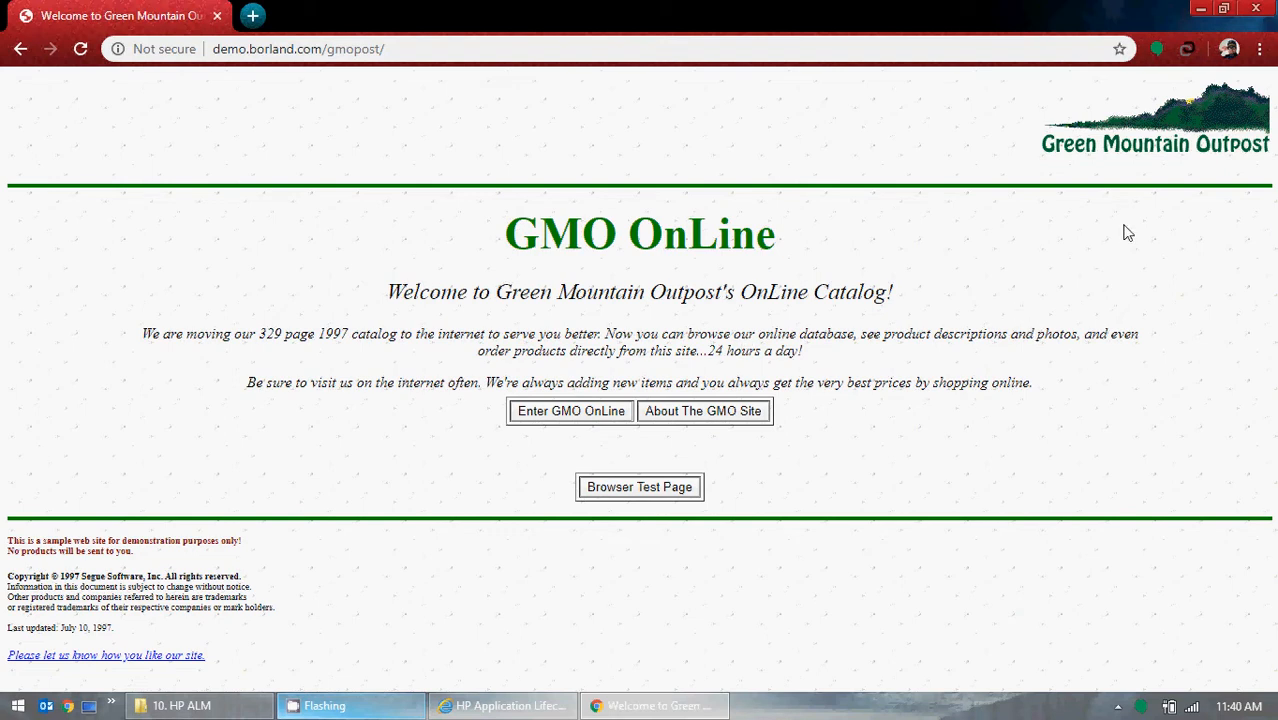
left_click(1200, 8)
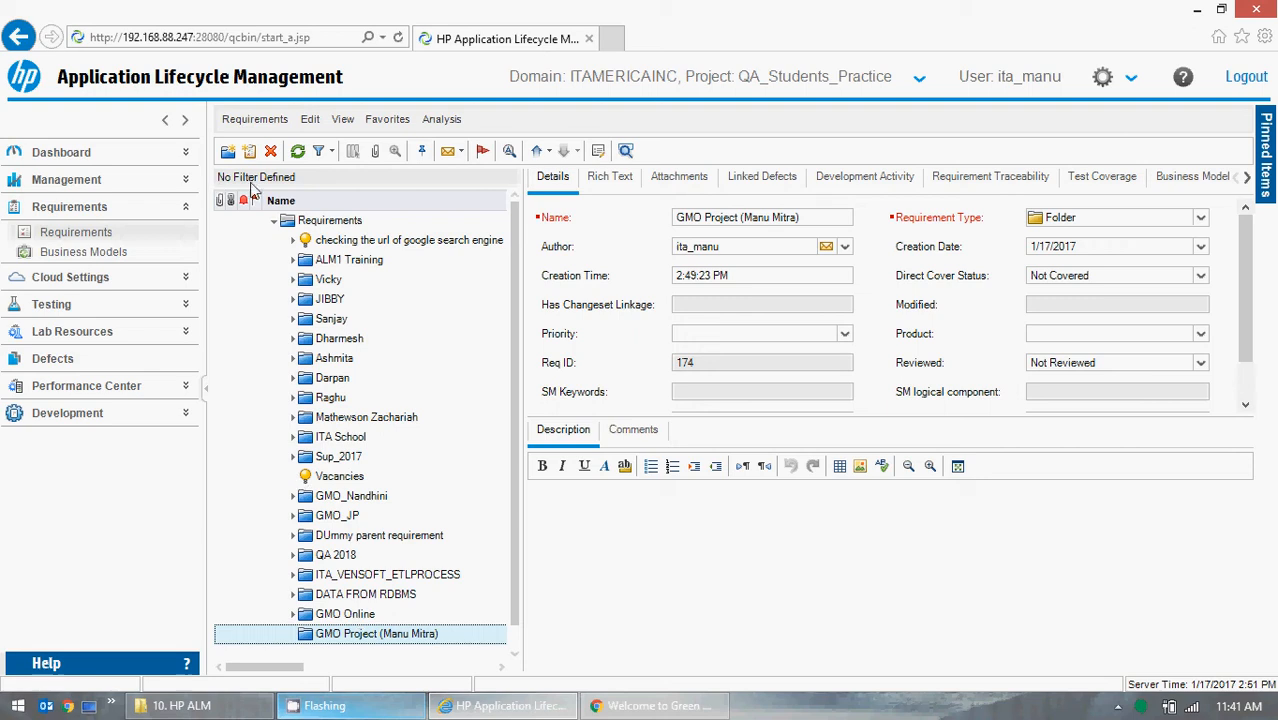
Create a new requirement in the GMO Project folder named GMO Online Project, glancing at the GMO OnLine site in Chrome.
left_click(248, 152)
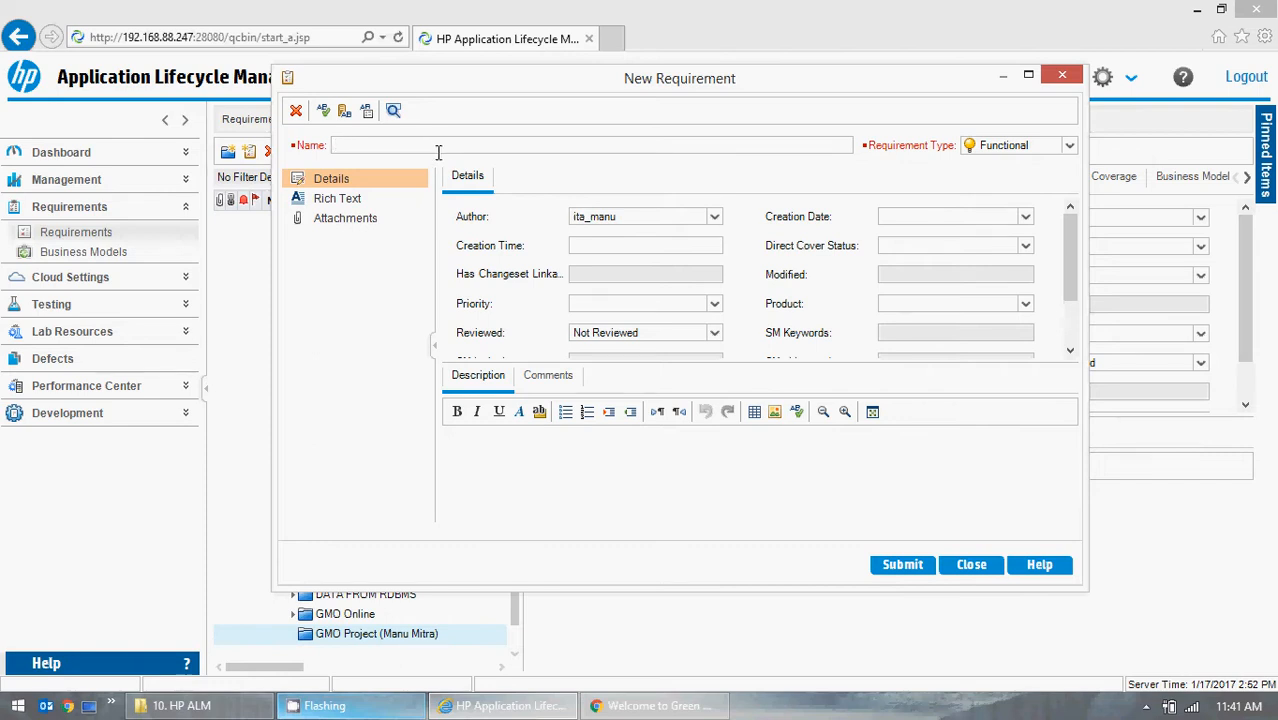
type("GMO Online Project")
left_click(662, 708)
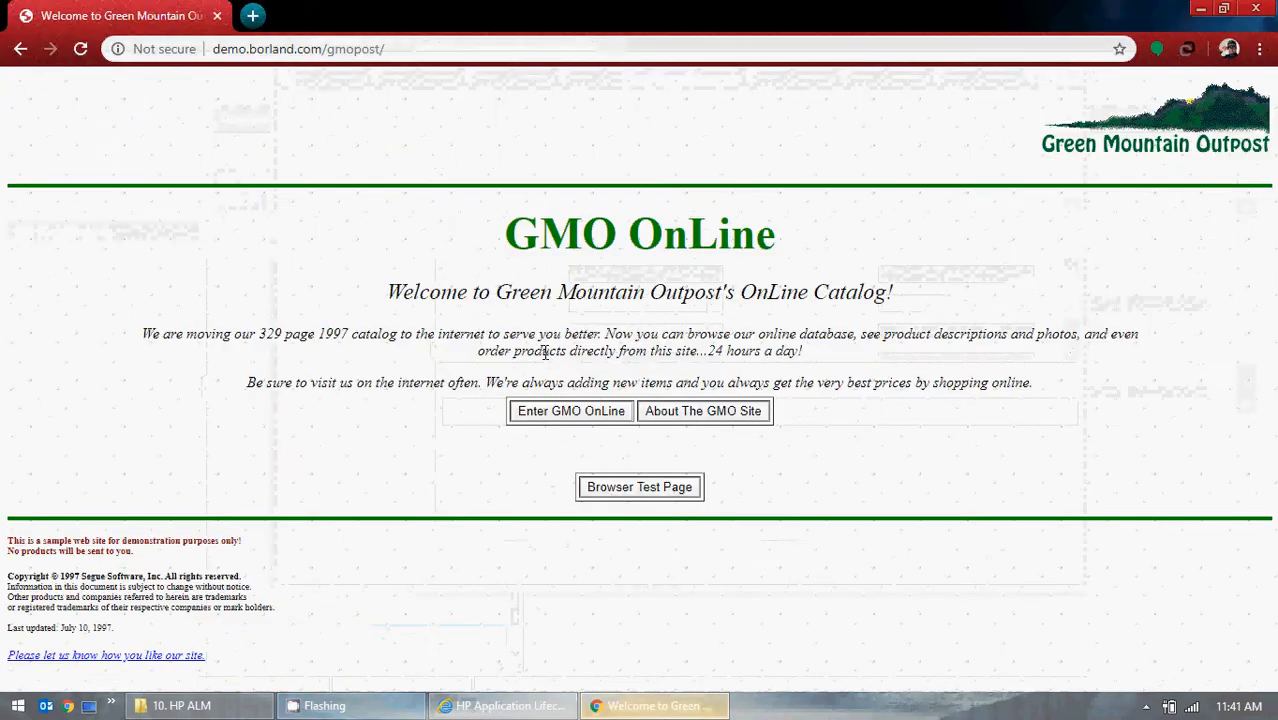
left_click(1200, 8)
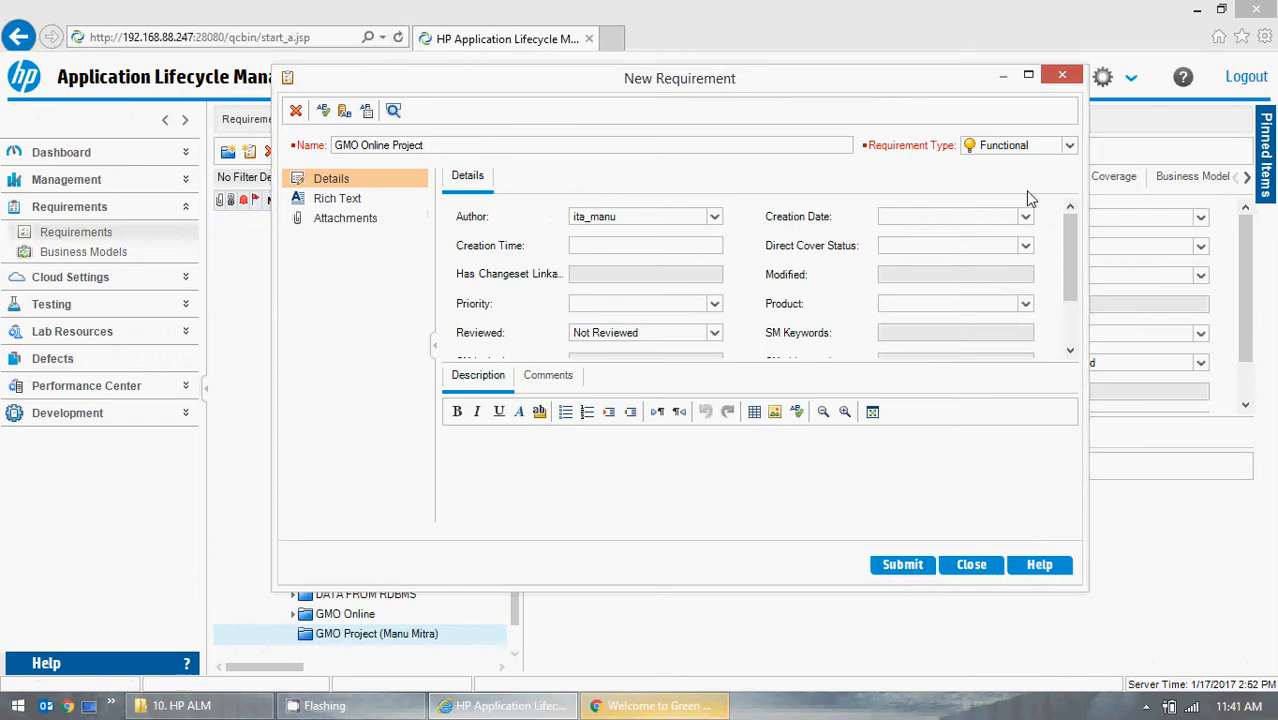
Set the new requirement's creation date to 1/6/2020.
left_click(1069, 148)
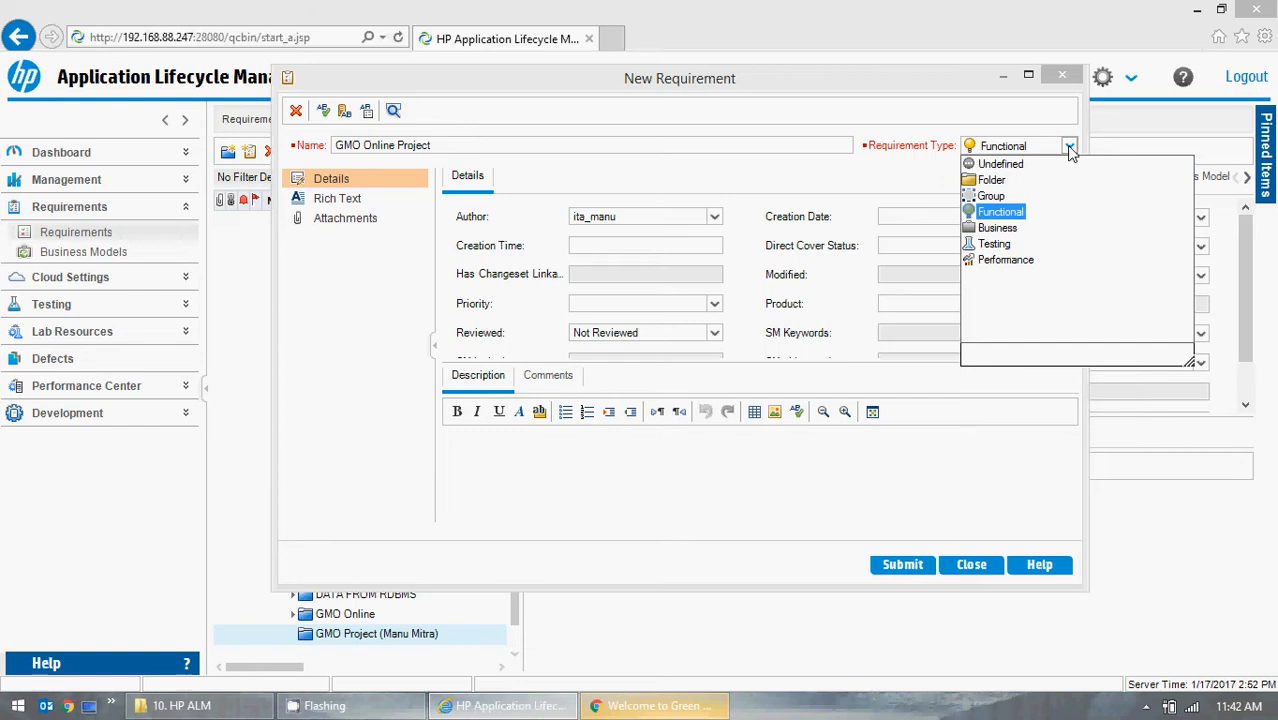
left_click(880, 196)
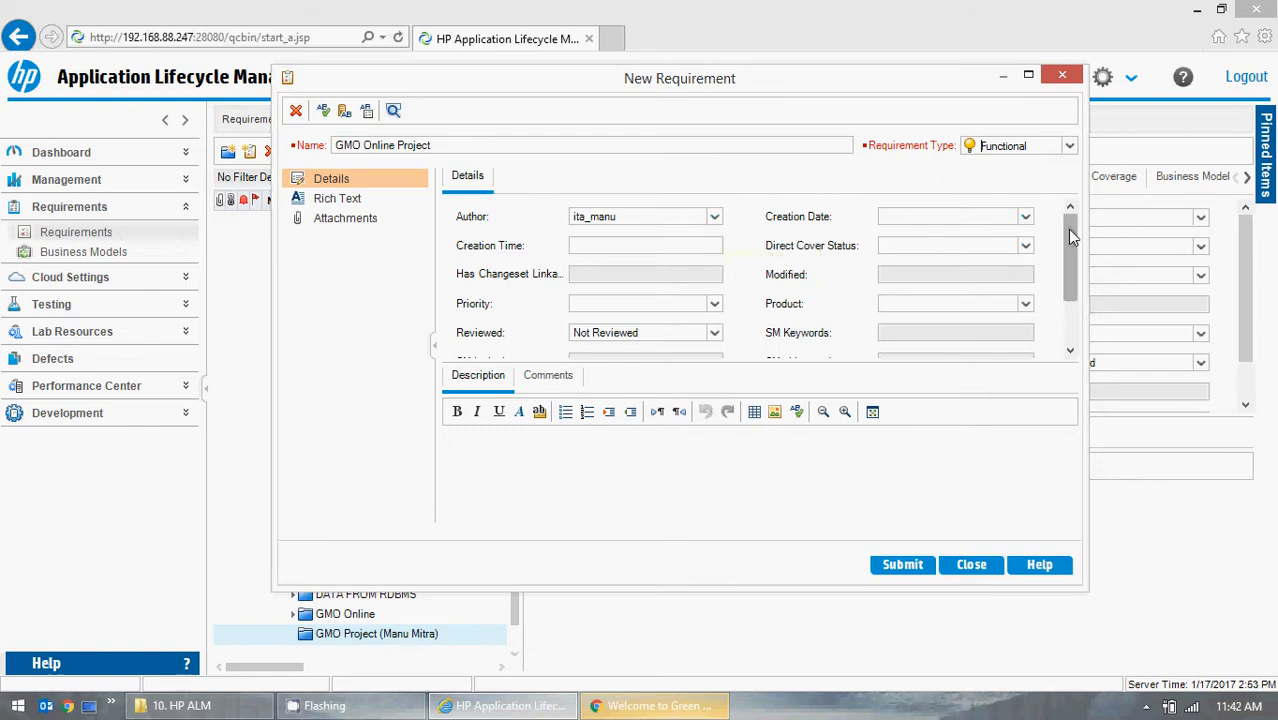
mouse_move(1067, 229)
left_mouse_down()
mouse_move(1070, 285)
mouse_move(1078, 228)
left_mouse_up()
left_click(1025, 217)
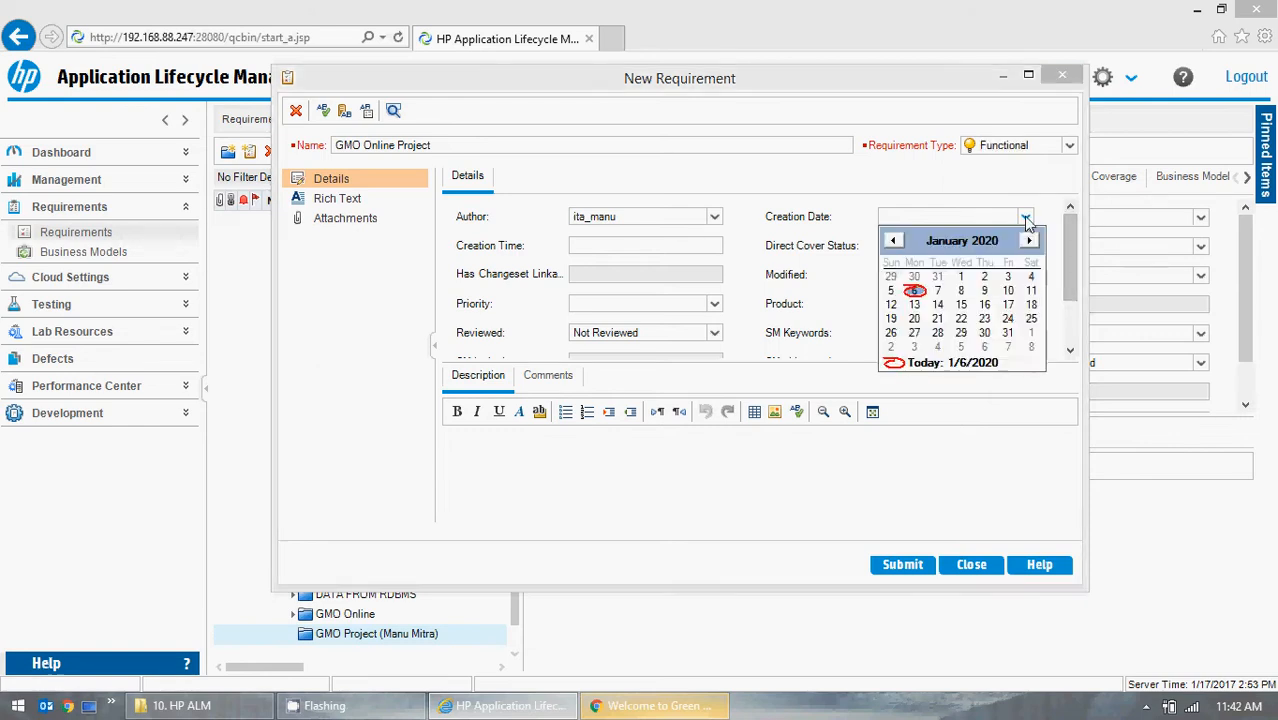
left_click(916, 292)
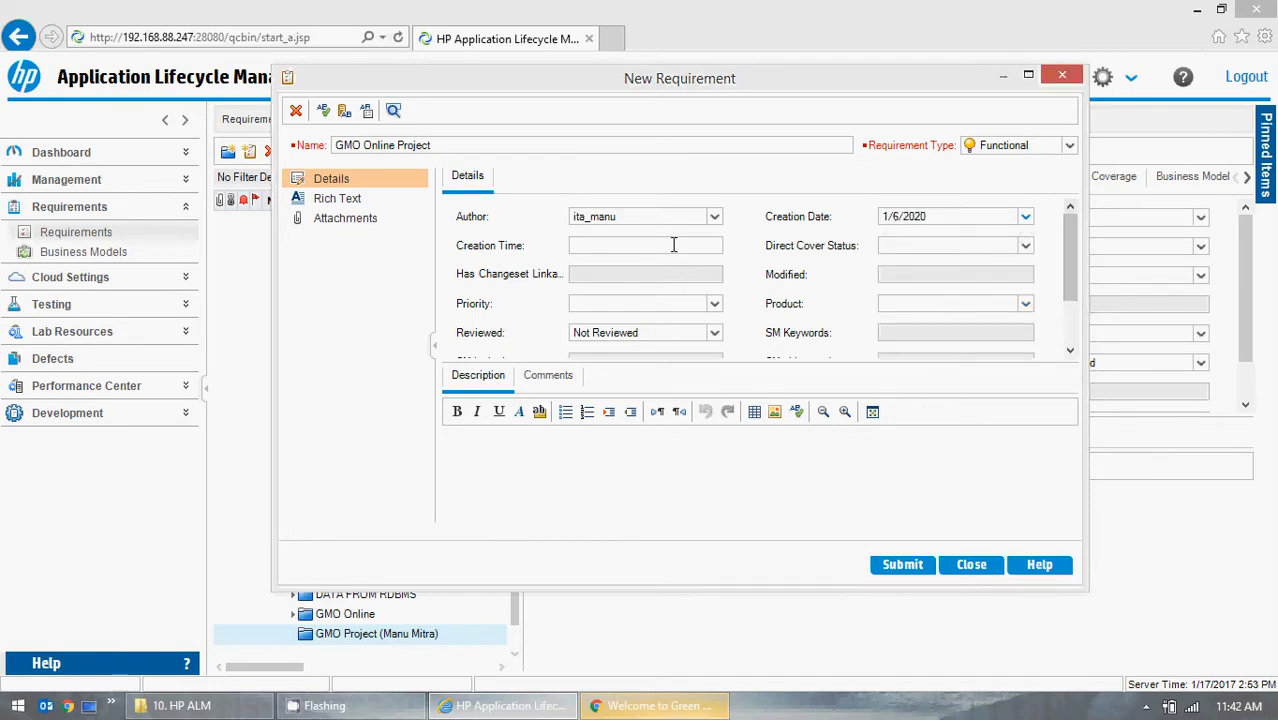
Set the requirement's Direct Cover Status to No Run and its Priority to 2-Medium.
left_click(673, 245)
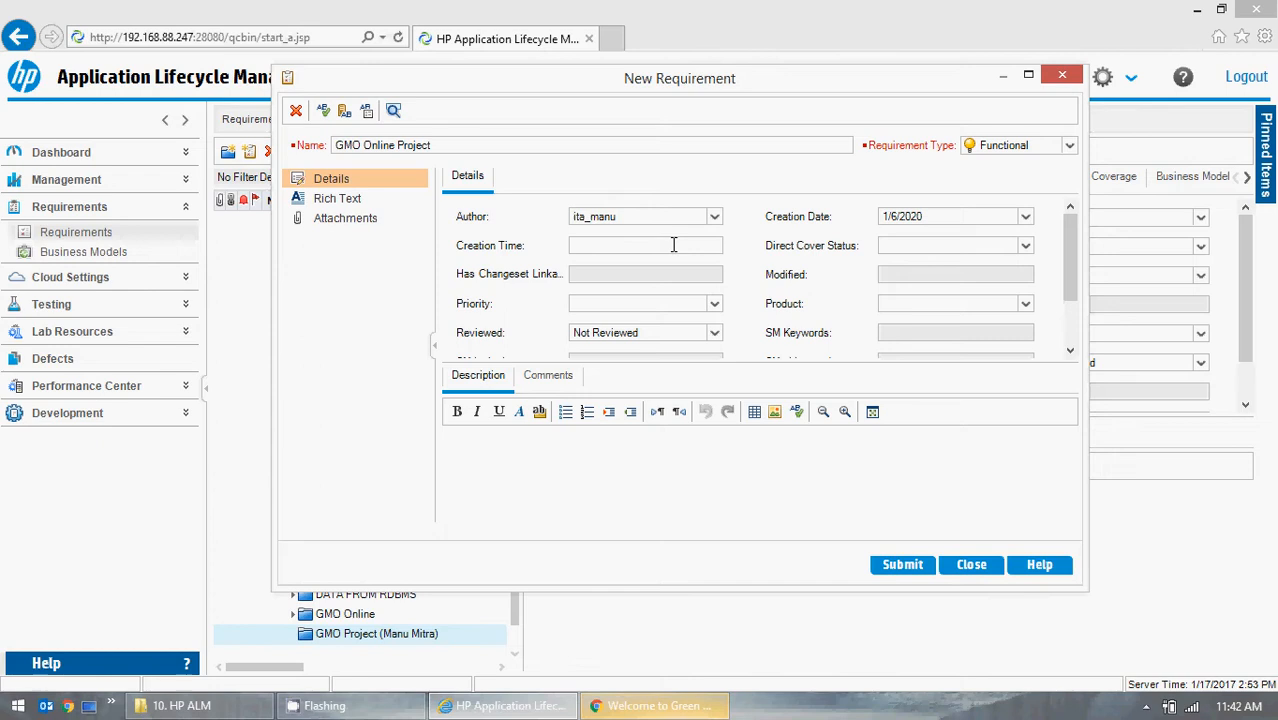
left_click(1024, 245)
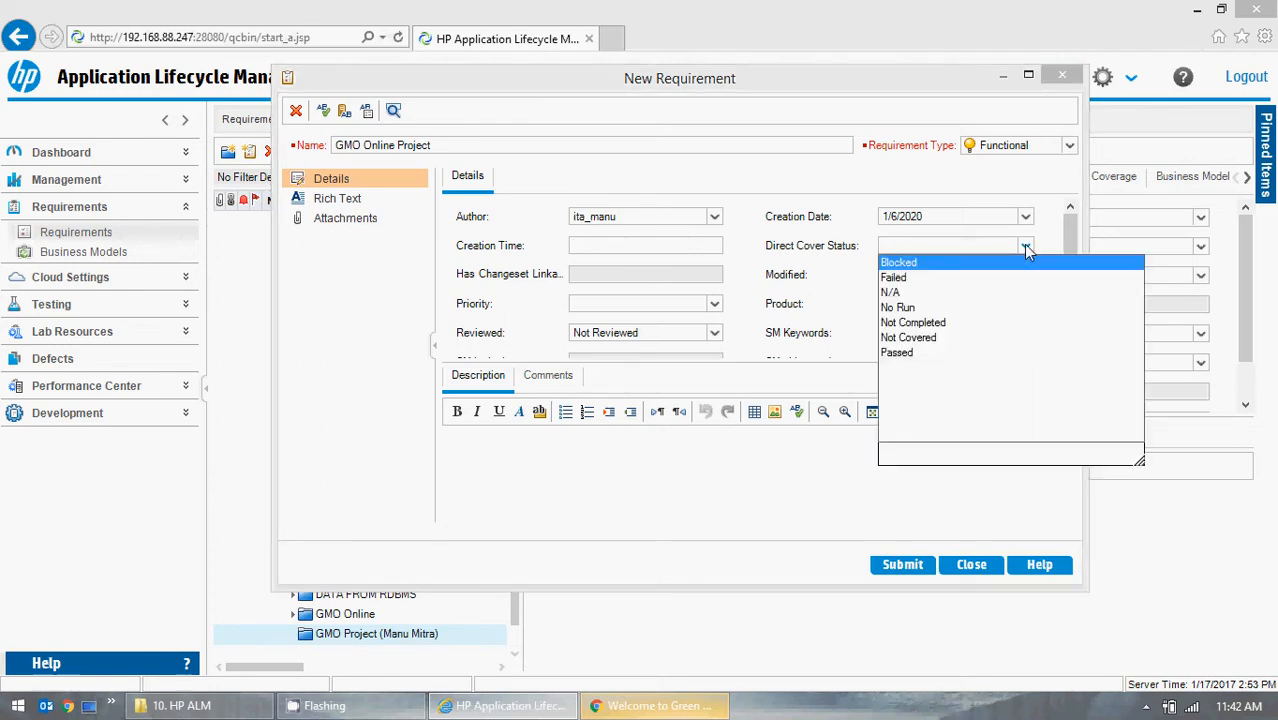
left_click(905, 307)
left_click_drag(1068, 222, 1070, 255)
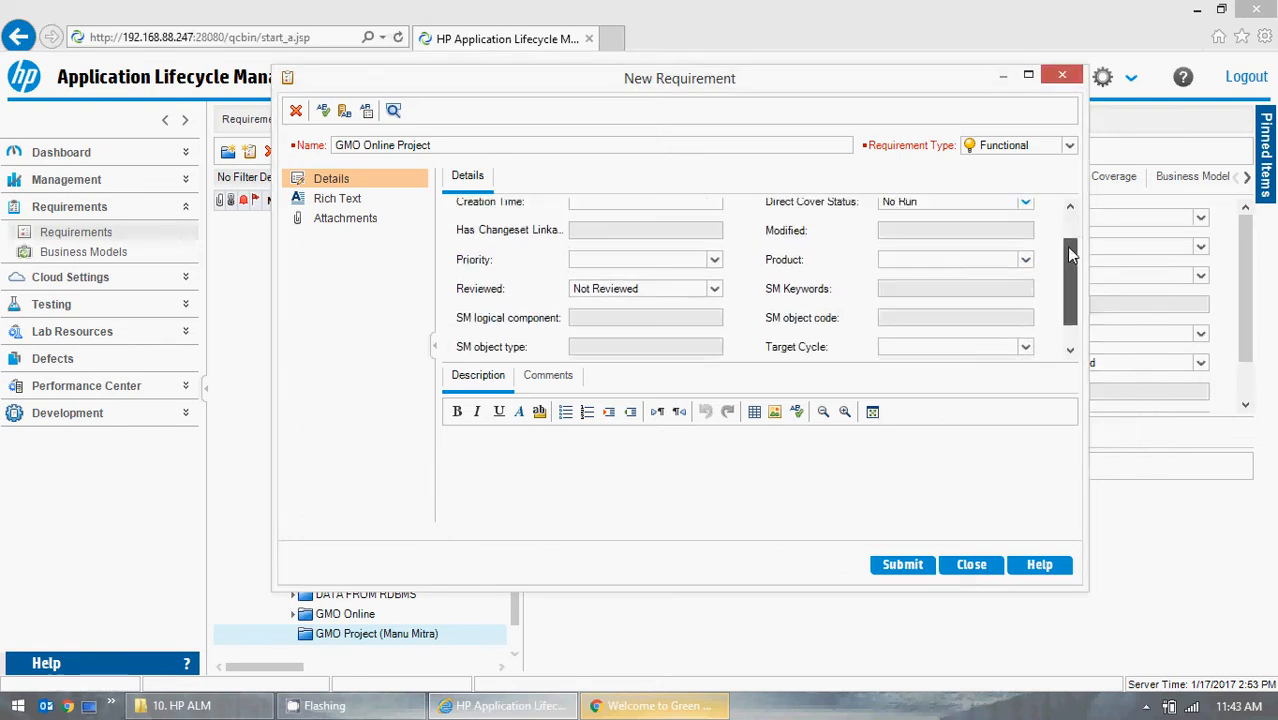
left_click(713, 260)
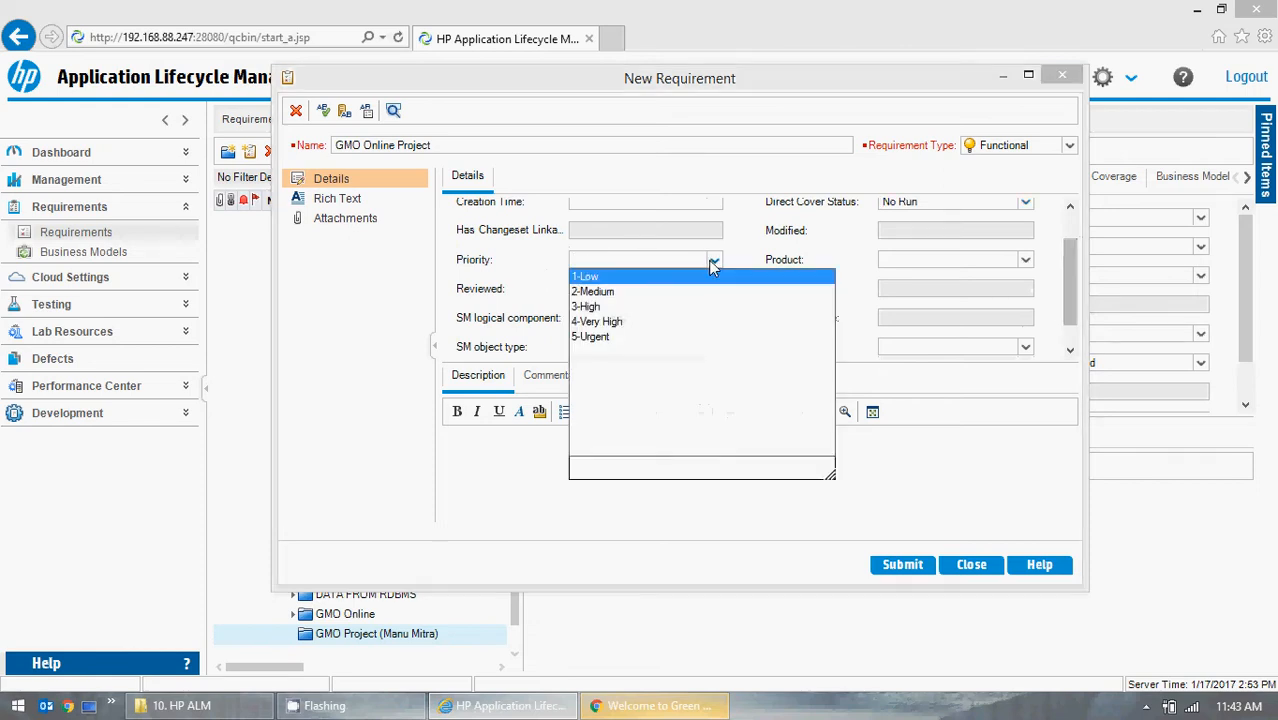
left_click(605, 292)
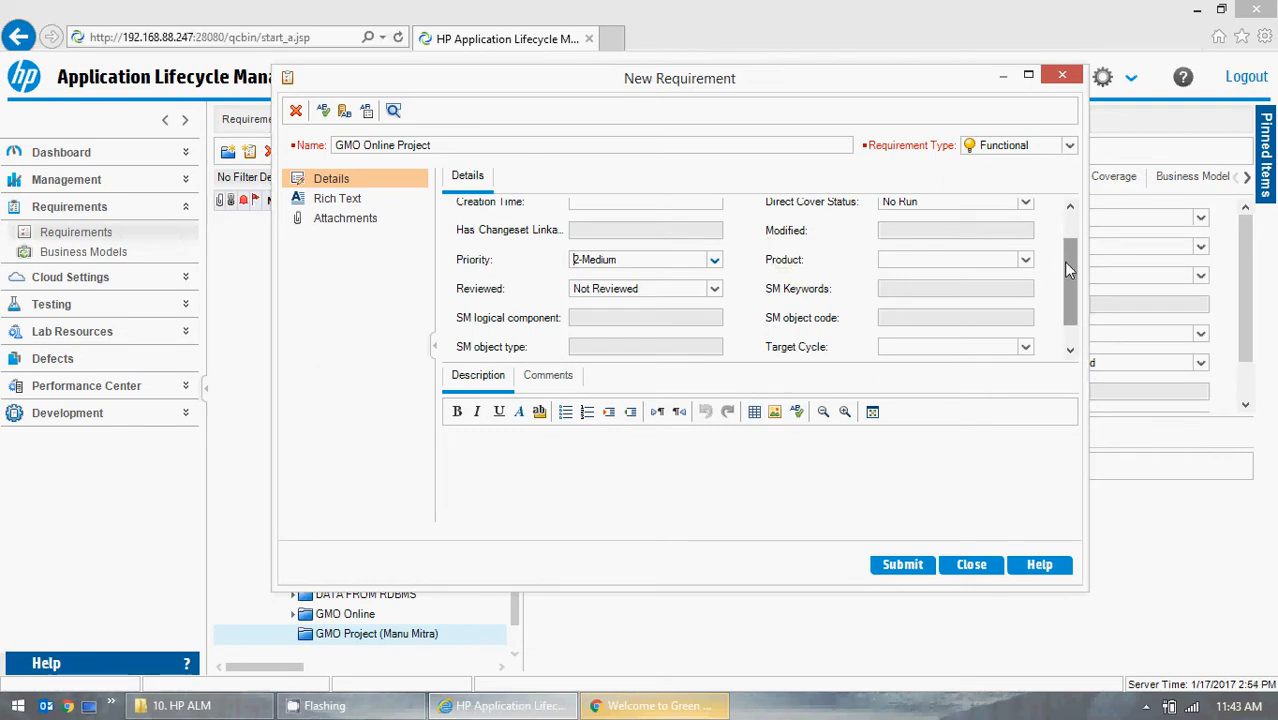
left_click_drag(1063, 261, 1066, 272)
left_click(1025, 256)
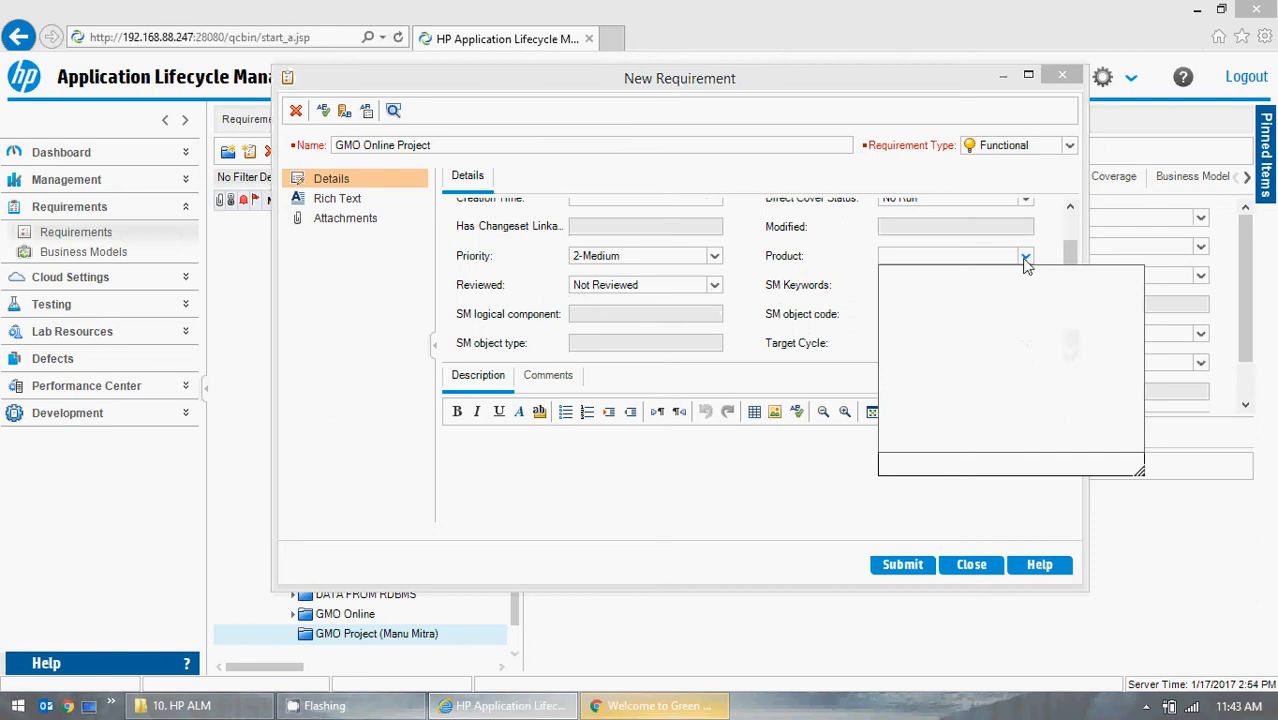
left_click(1034, 255)
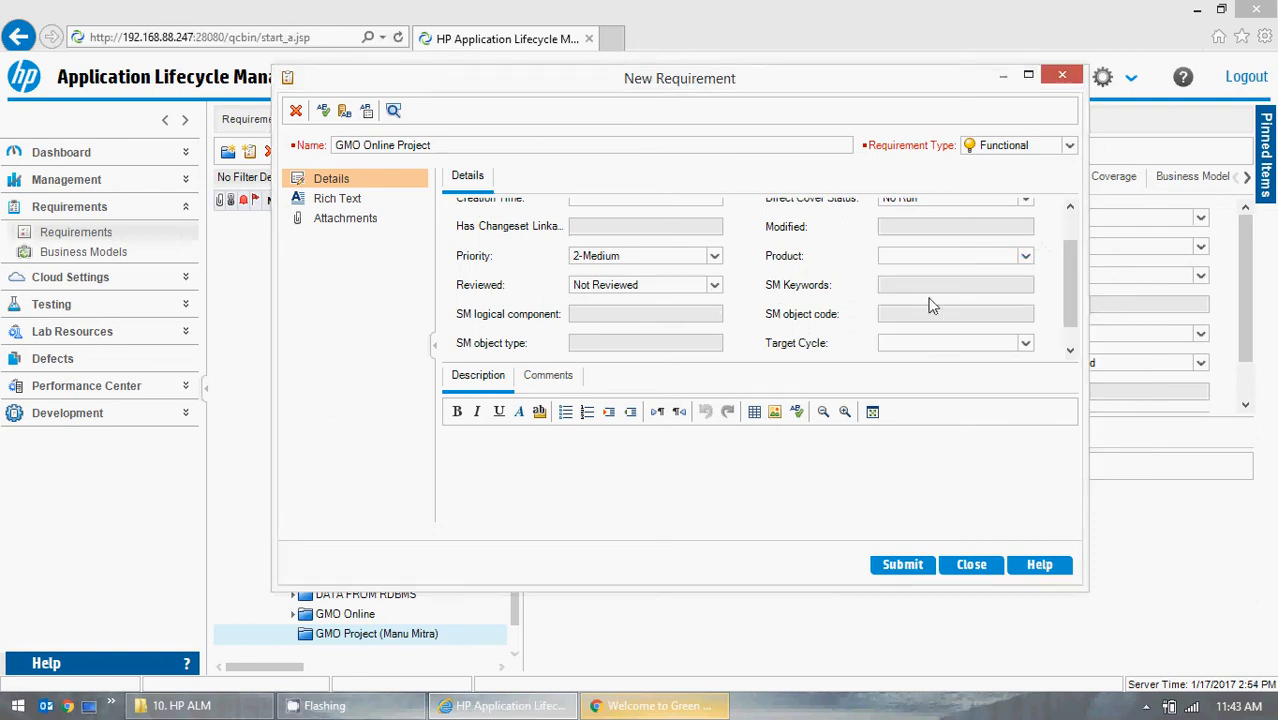
left_click(683, 314)
left_click(883, 314)
Set the requirement's Target Release to Sprint 1 under the GMO Online release folder.
left_click_drag(1072, 293, 1069, 327)
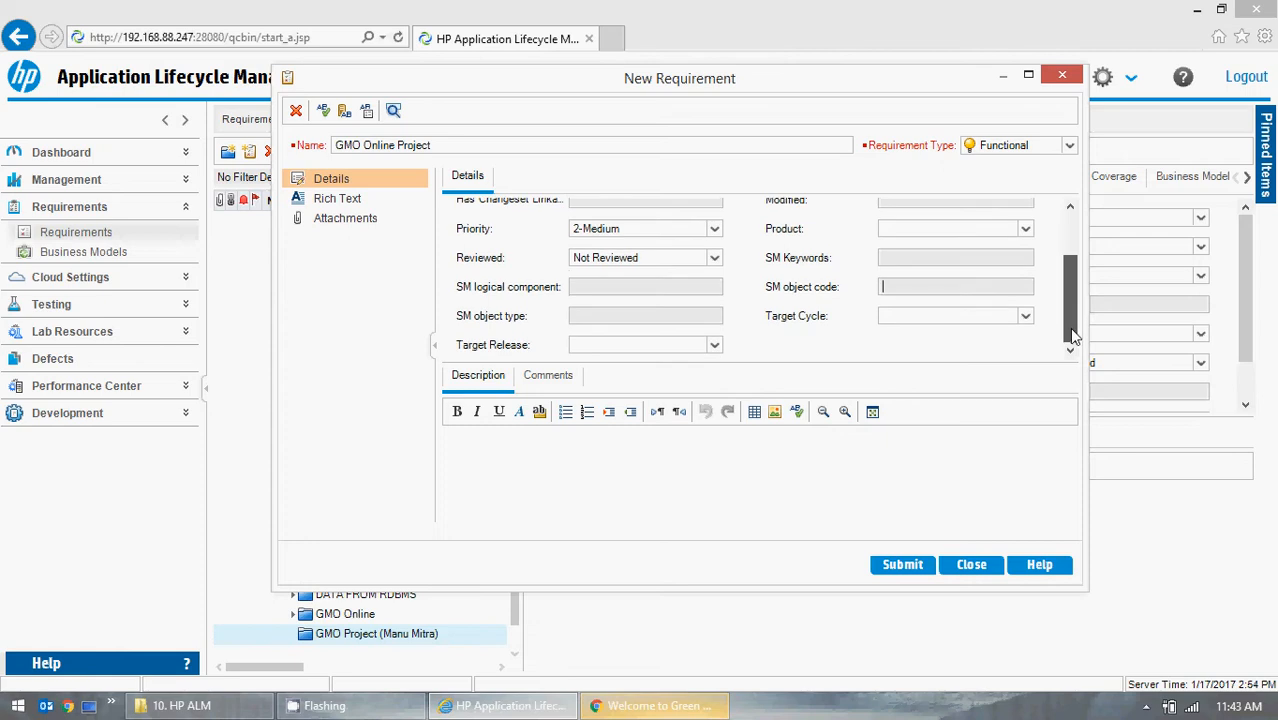
left_click(716, 346)
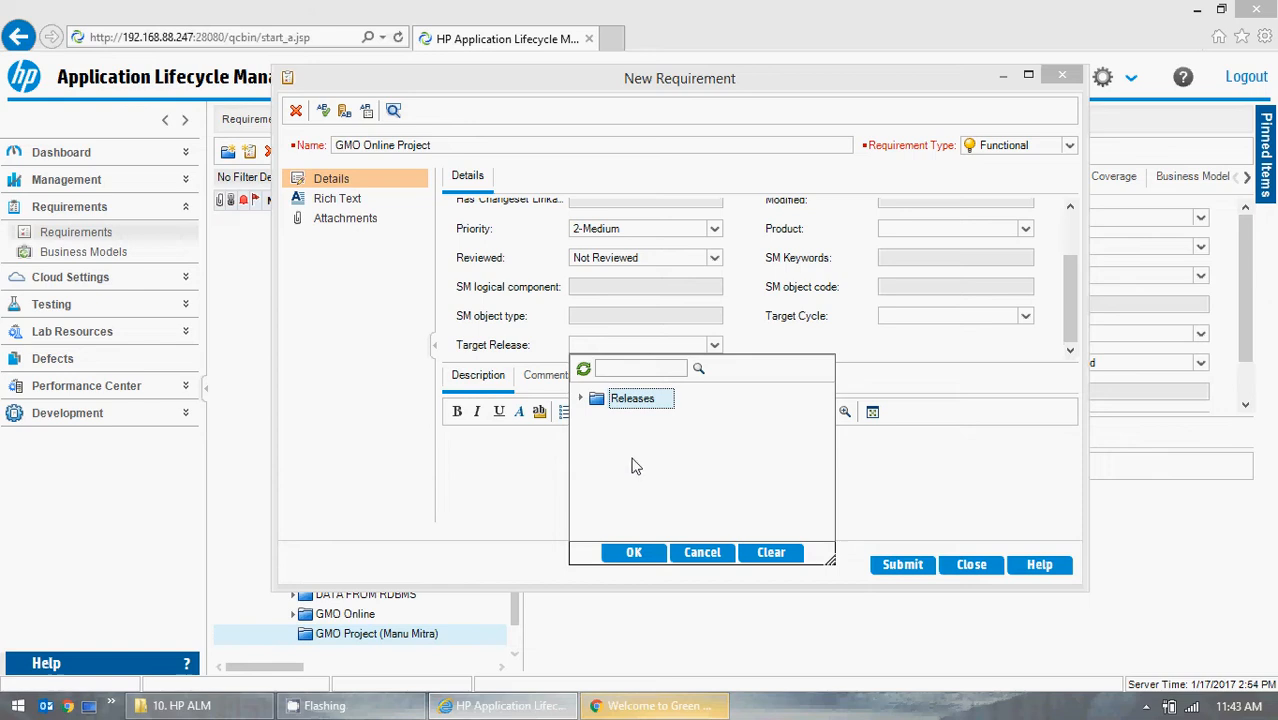
left_click(579, 399)
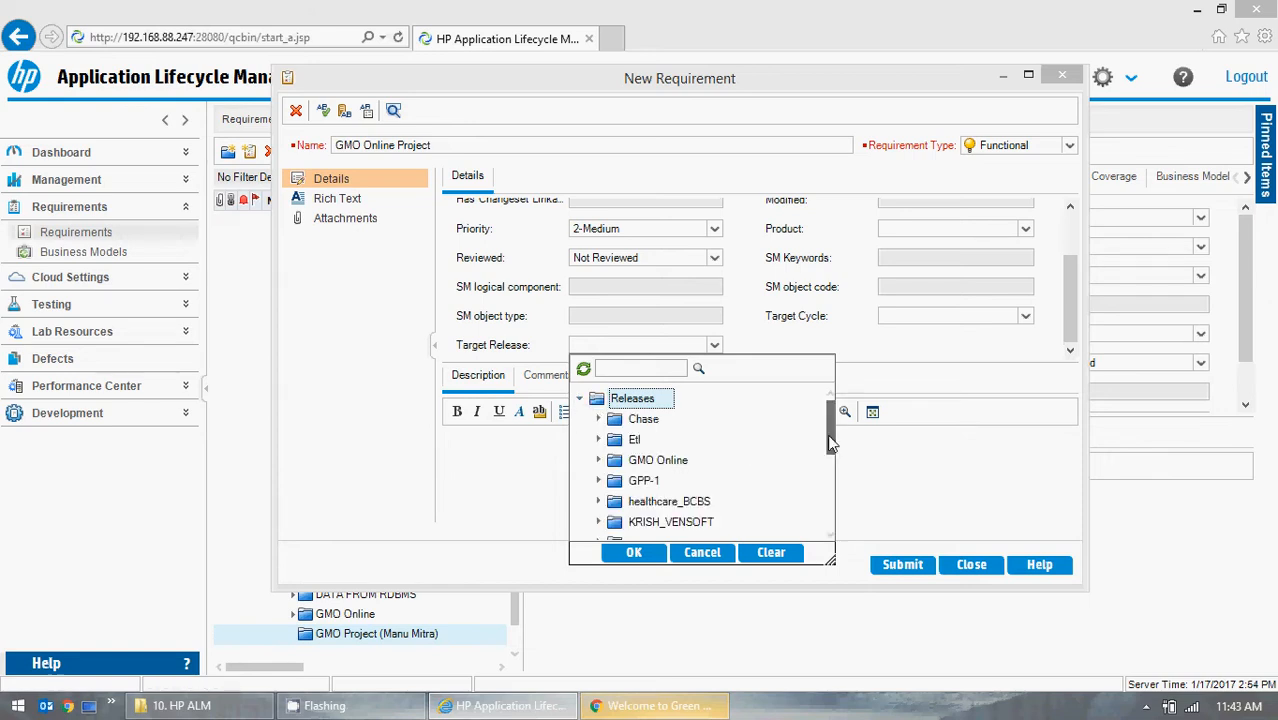
left_click_drag(827, 434, 818, 540)
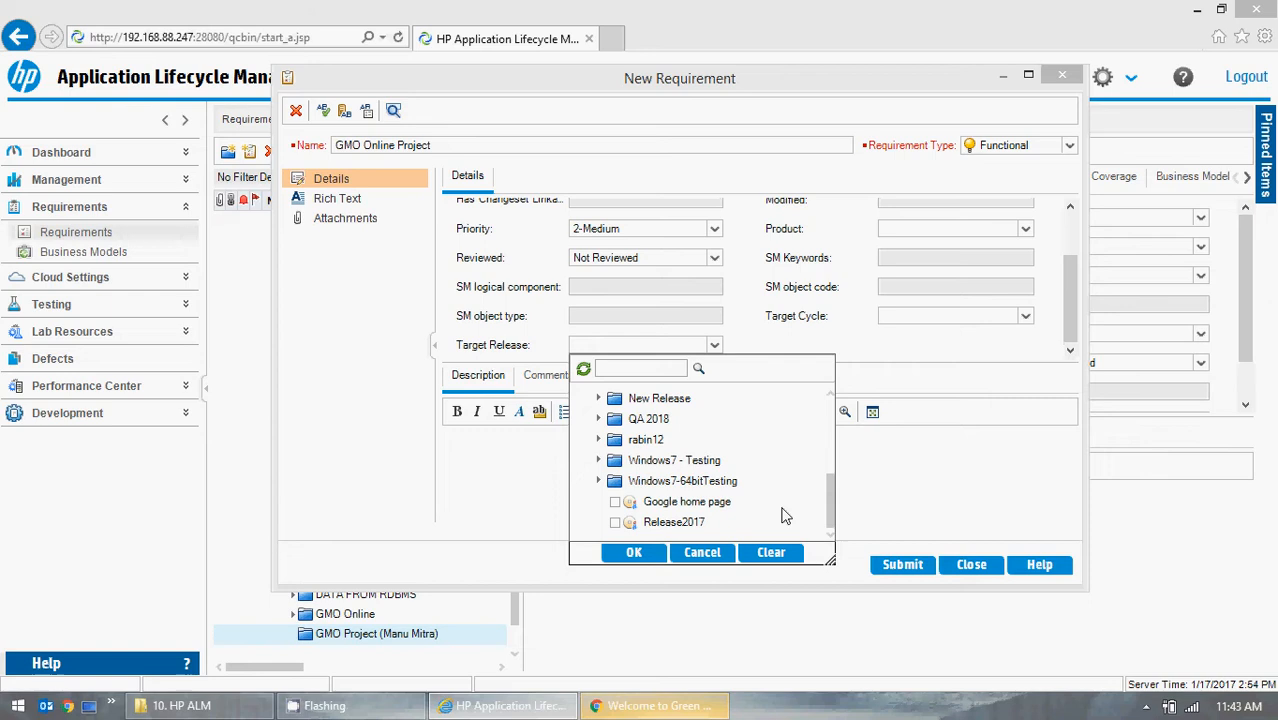
left_click(599, 481)
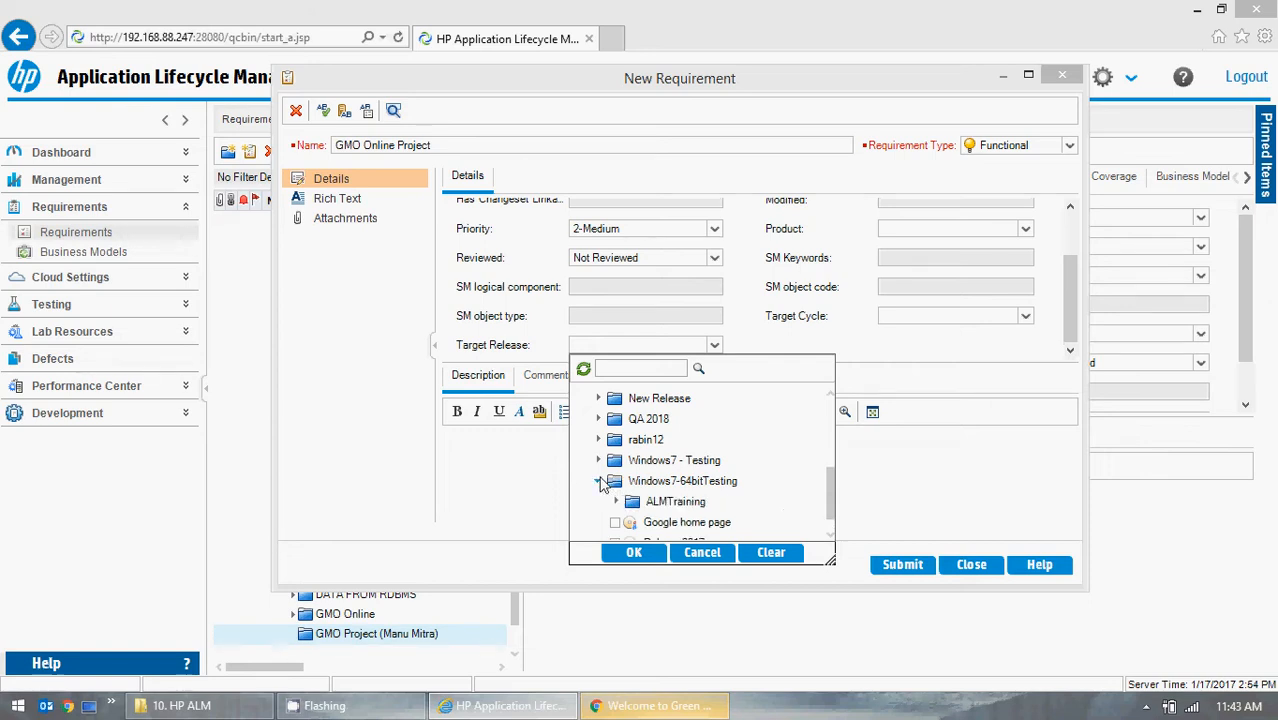
left_click(616, 501)
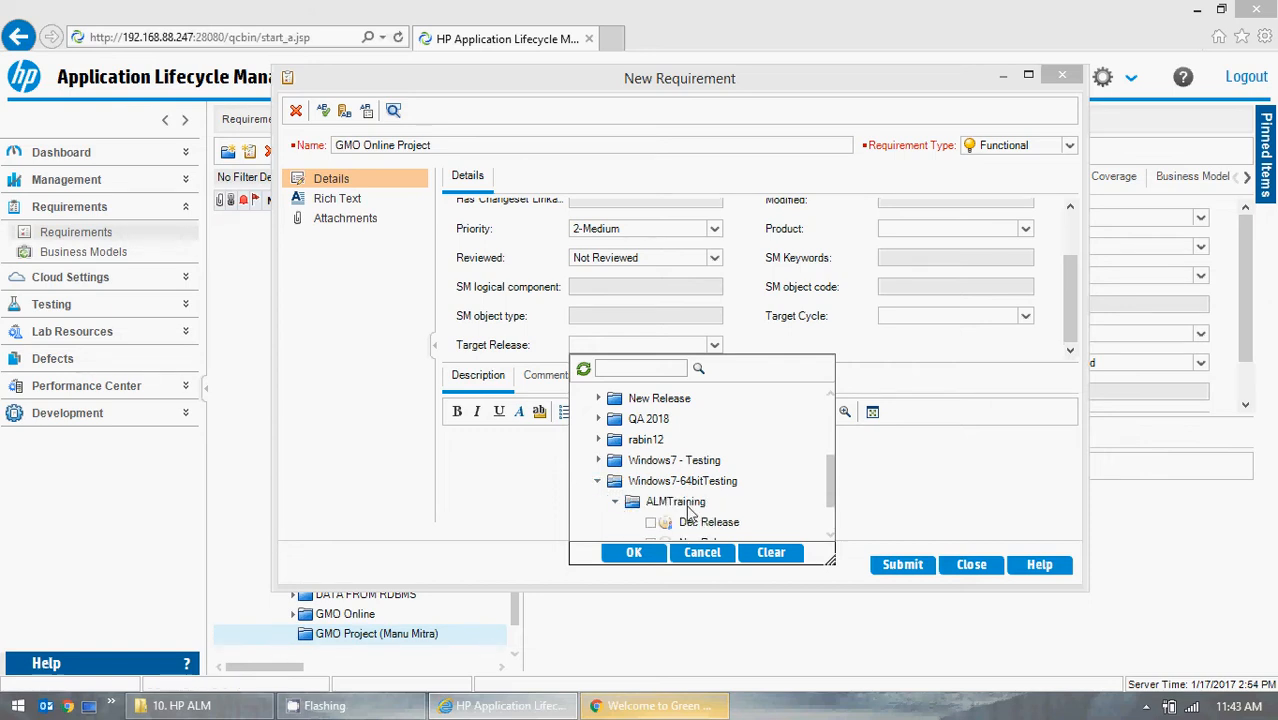
scroll(762, 510, "down", 1)
left_click(615, 439)
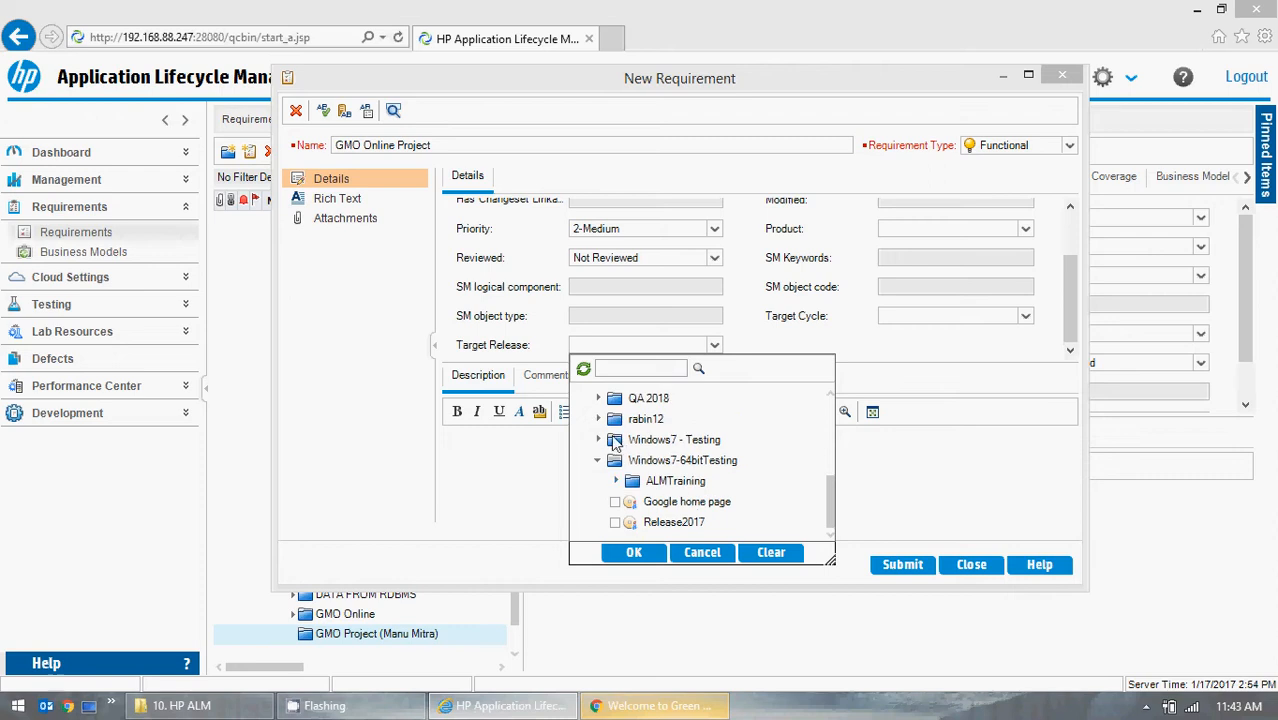
left_click(598, 460)
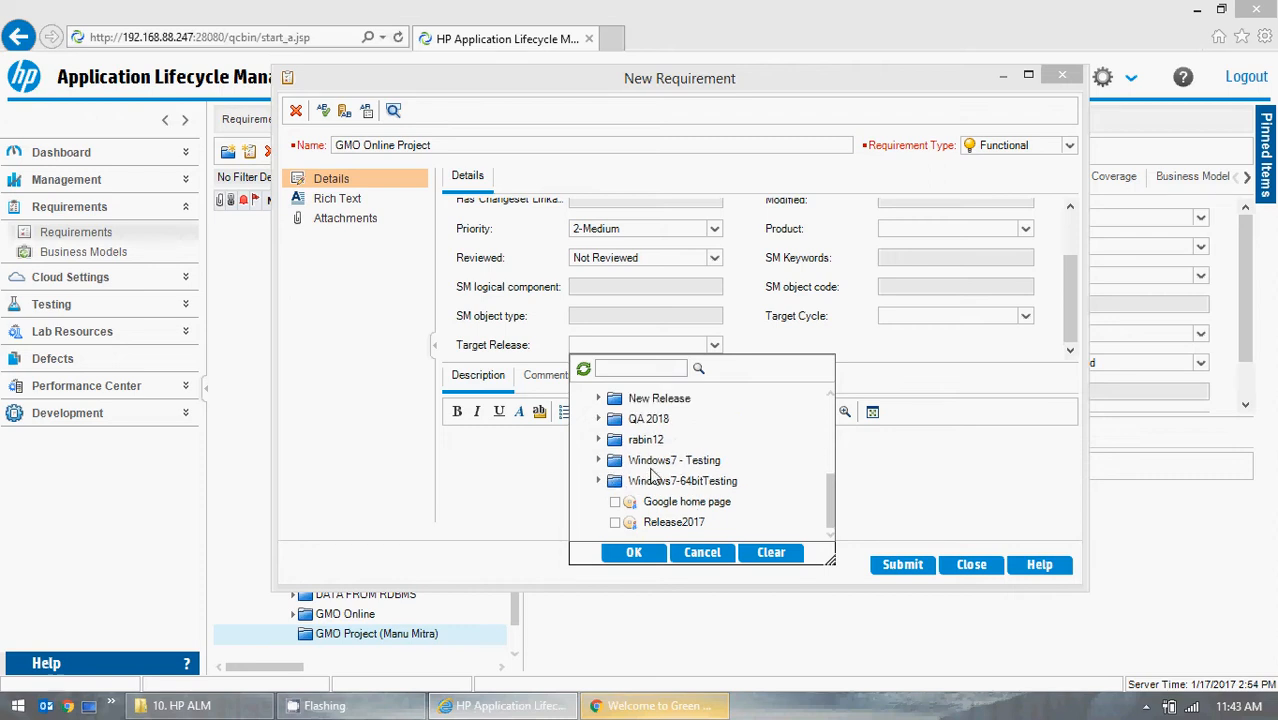
scroll(652, 476, "up", 5)
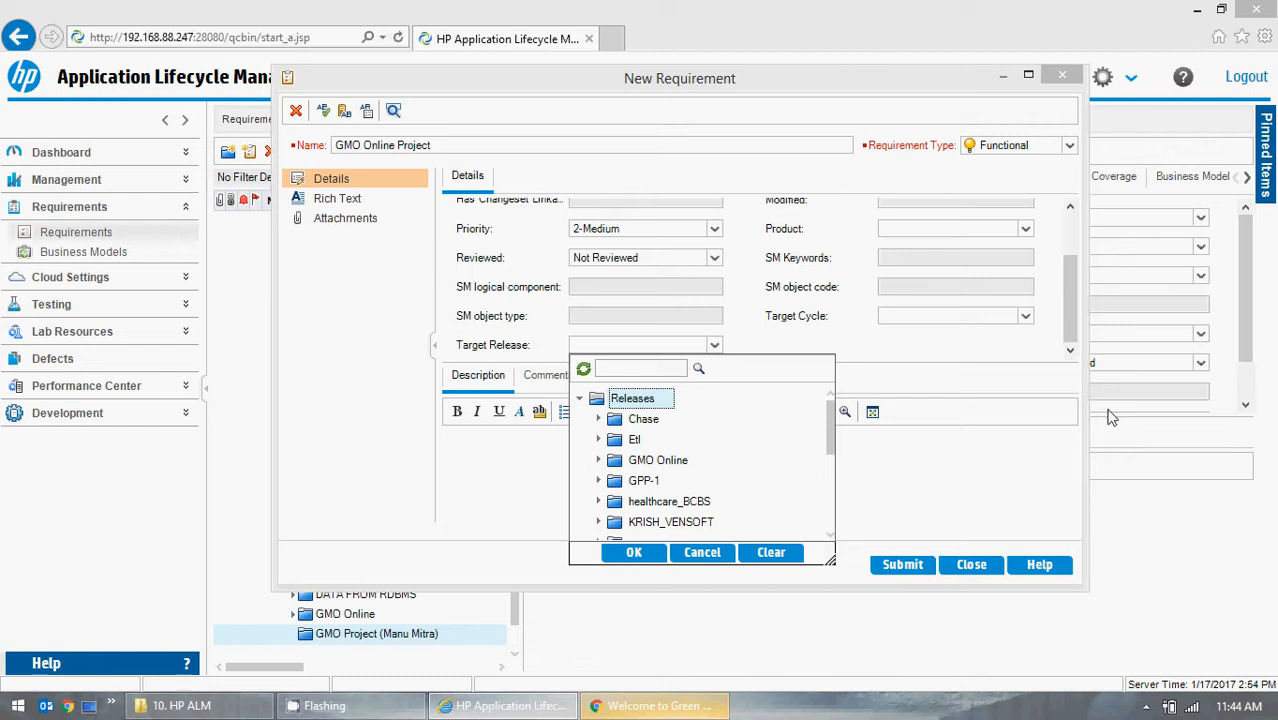
left_click_drag(831, 425, 836, 527)
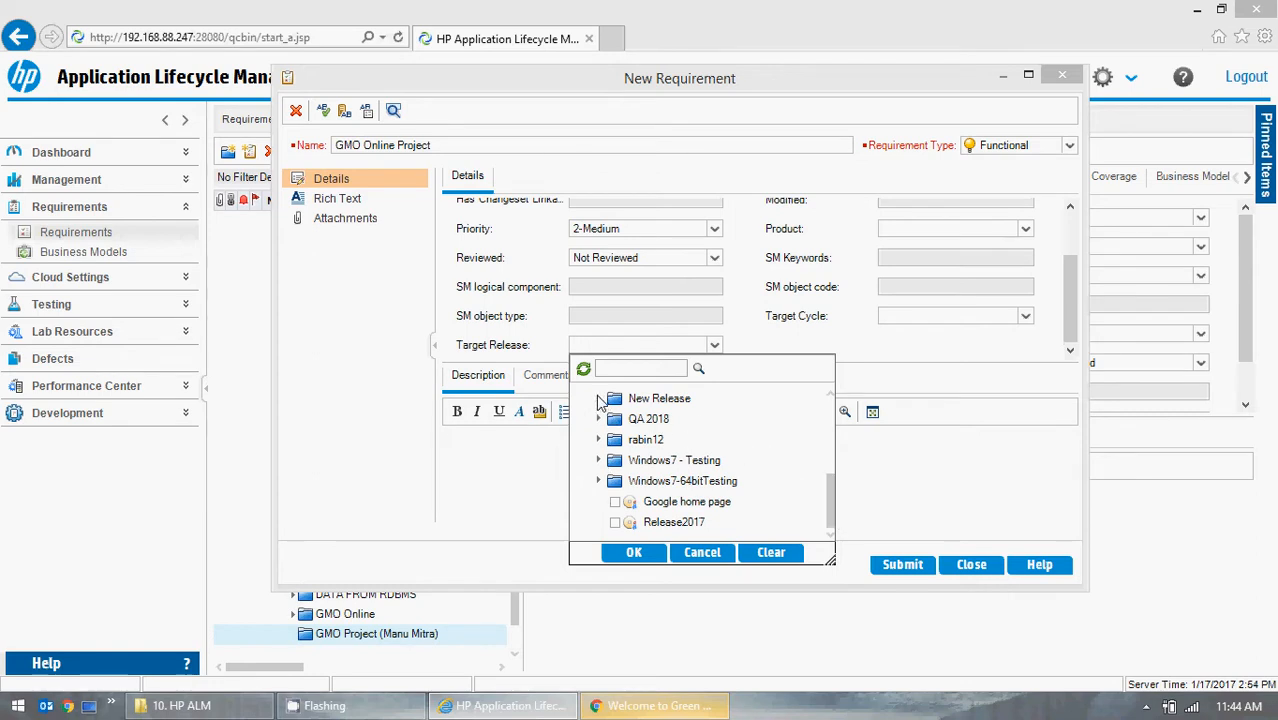
left_click_drag(829, 508, 829, 455)
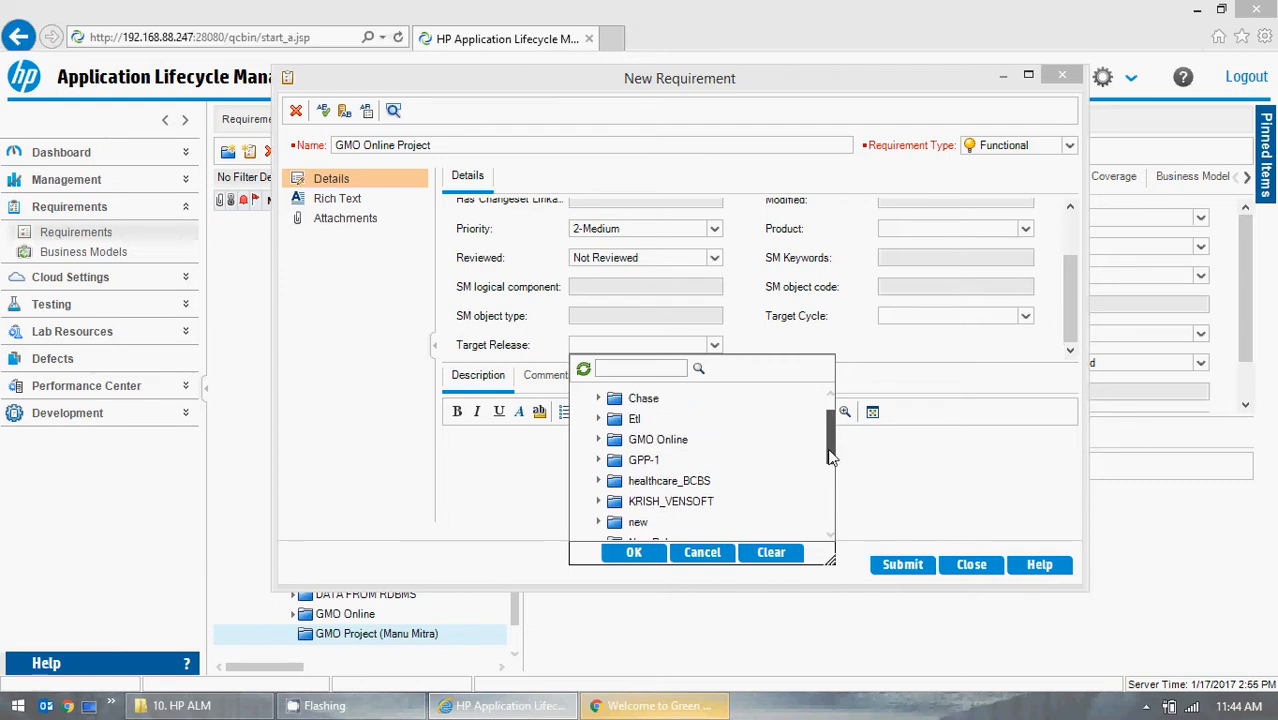
left_click(599, 440)
left_click(632, 460)
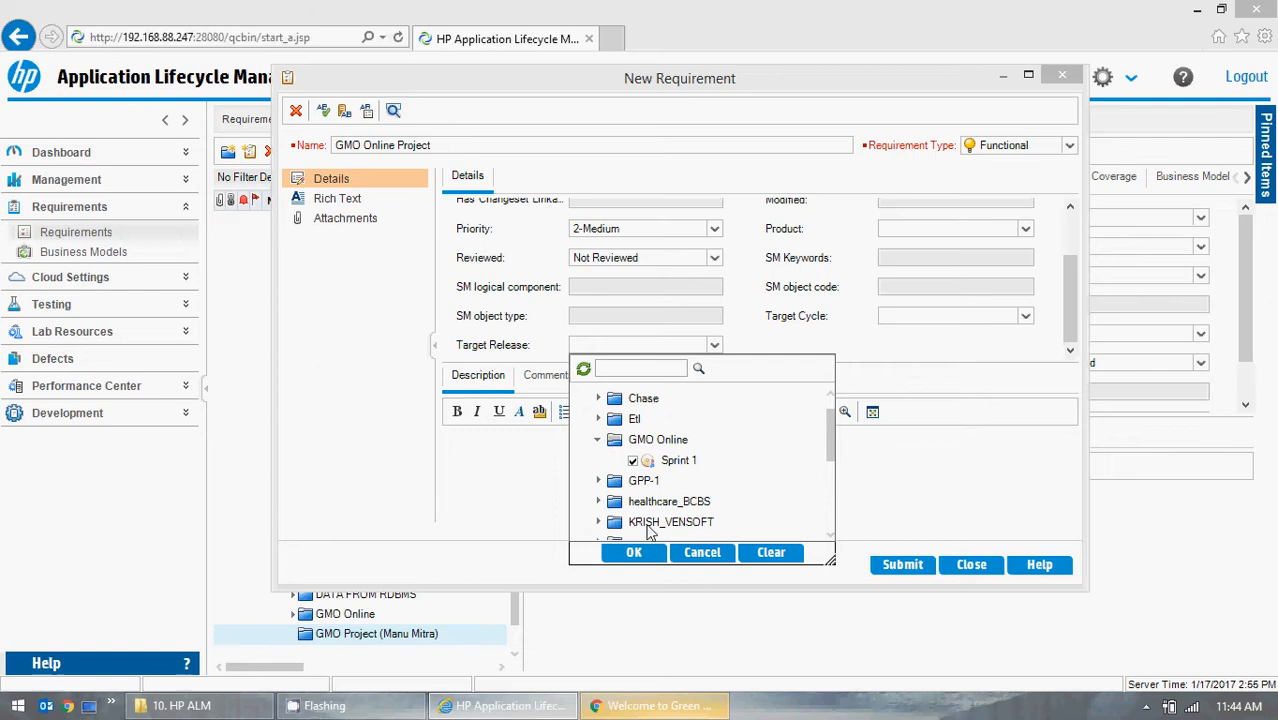
left_click(634, 553)
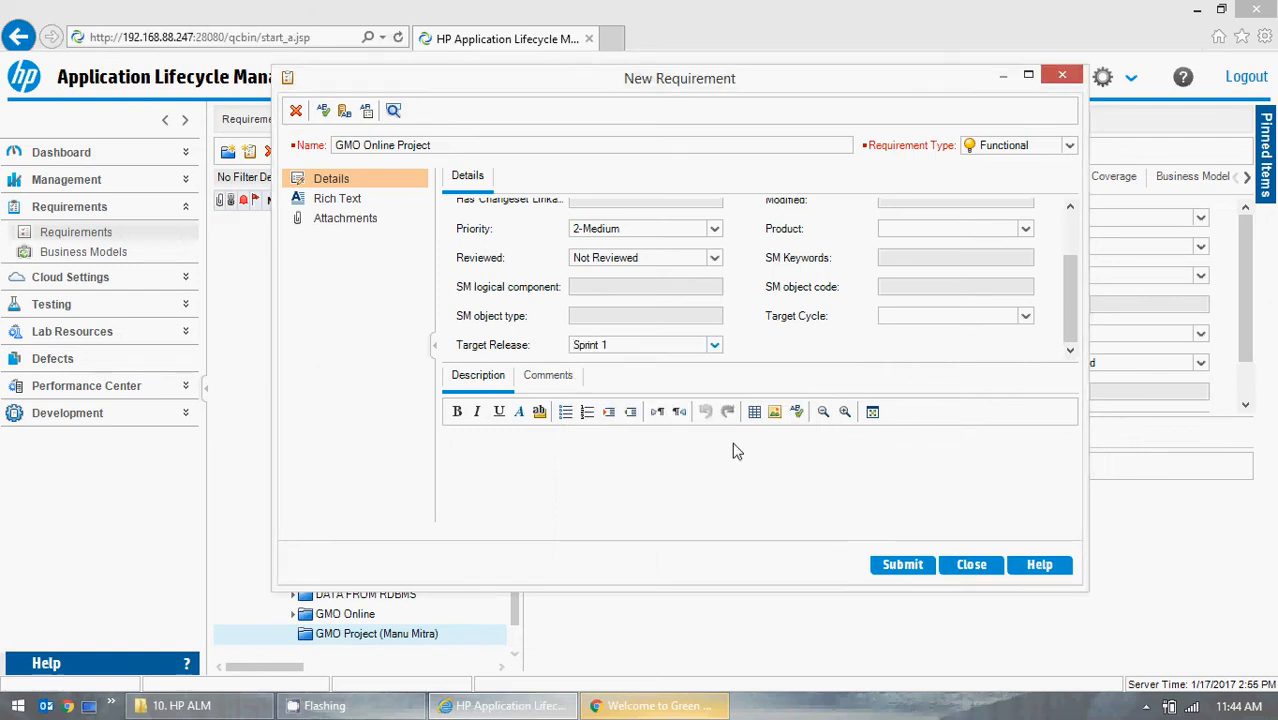
Enter the description "To implement and test all features and functionalities of GMO Online Project".
left_click(557, 453)
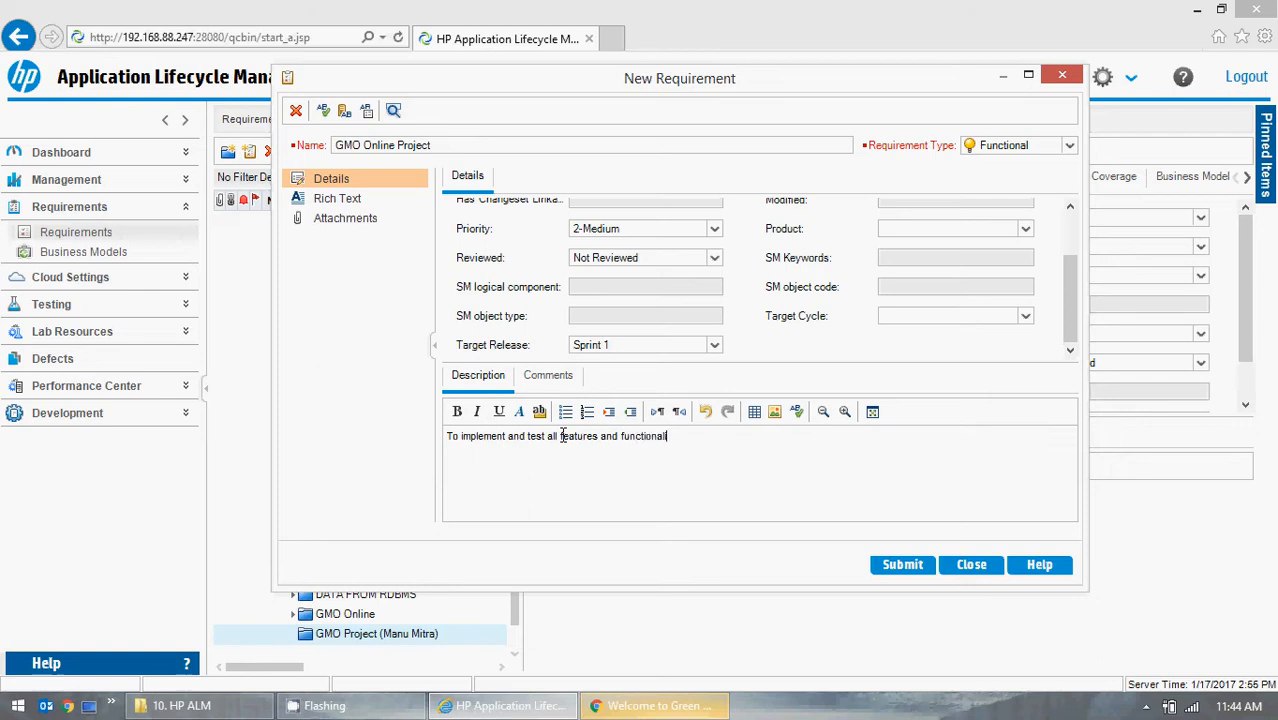
type("ties of GMO Online Project")
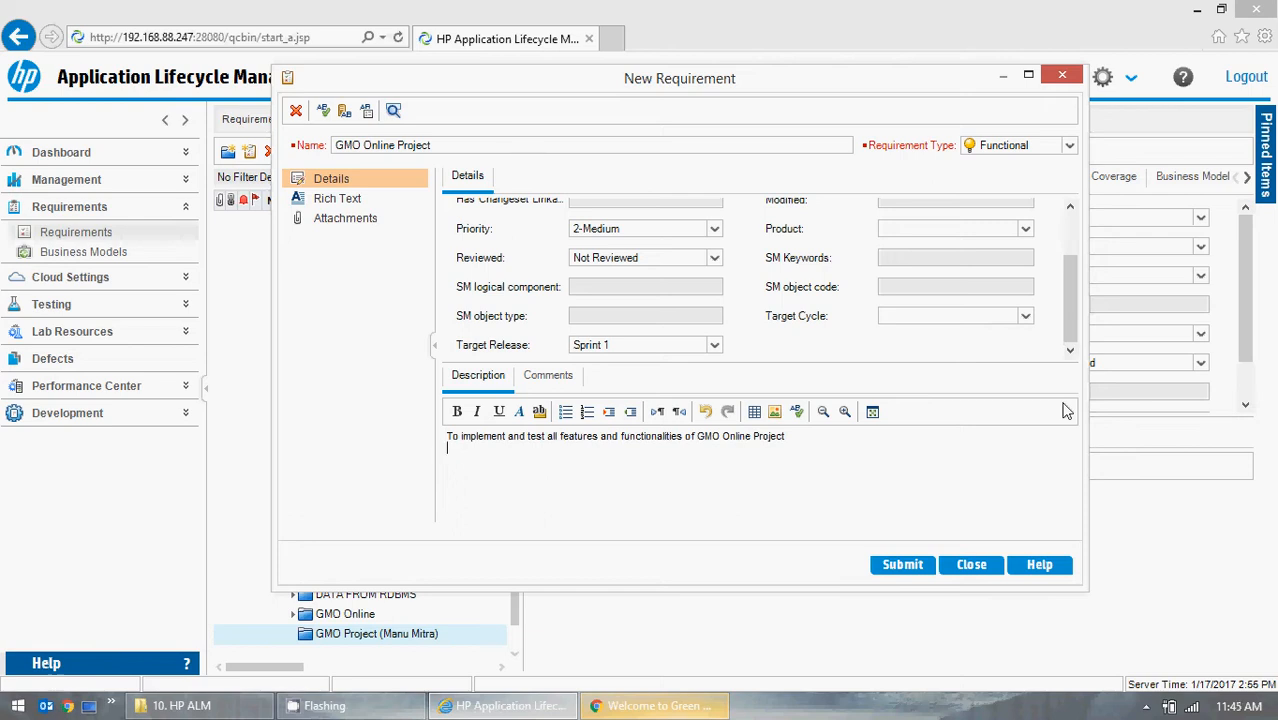
Capture the GMO OnLine page in Chrome and paste the capture into a new Paint image.
left_click(673, 697)
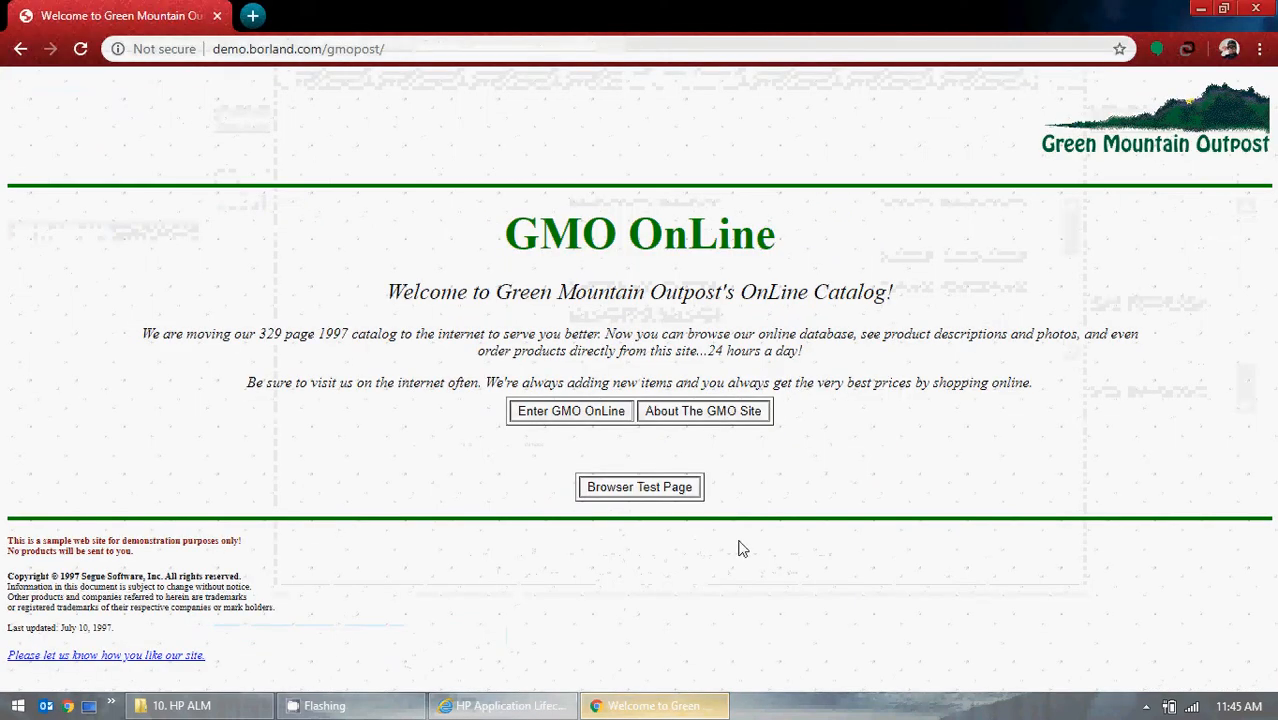
left_click(1200, 9)
left_click(18, 706)
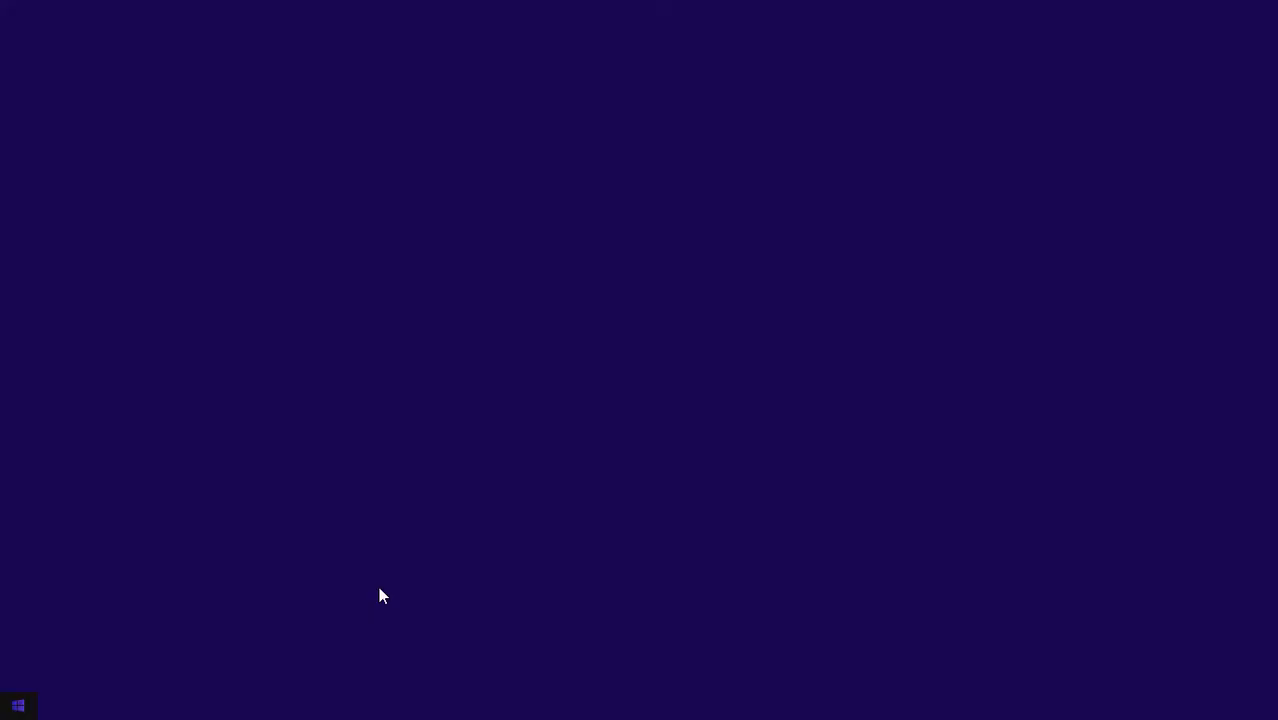
left_click(433, 202)
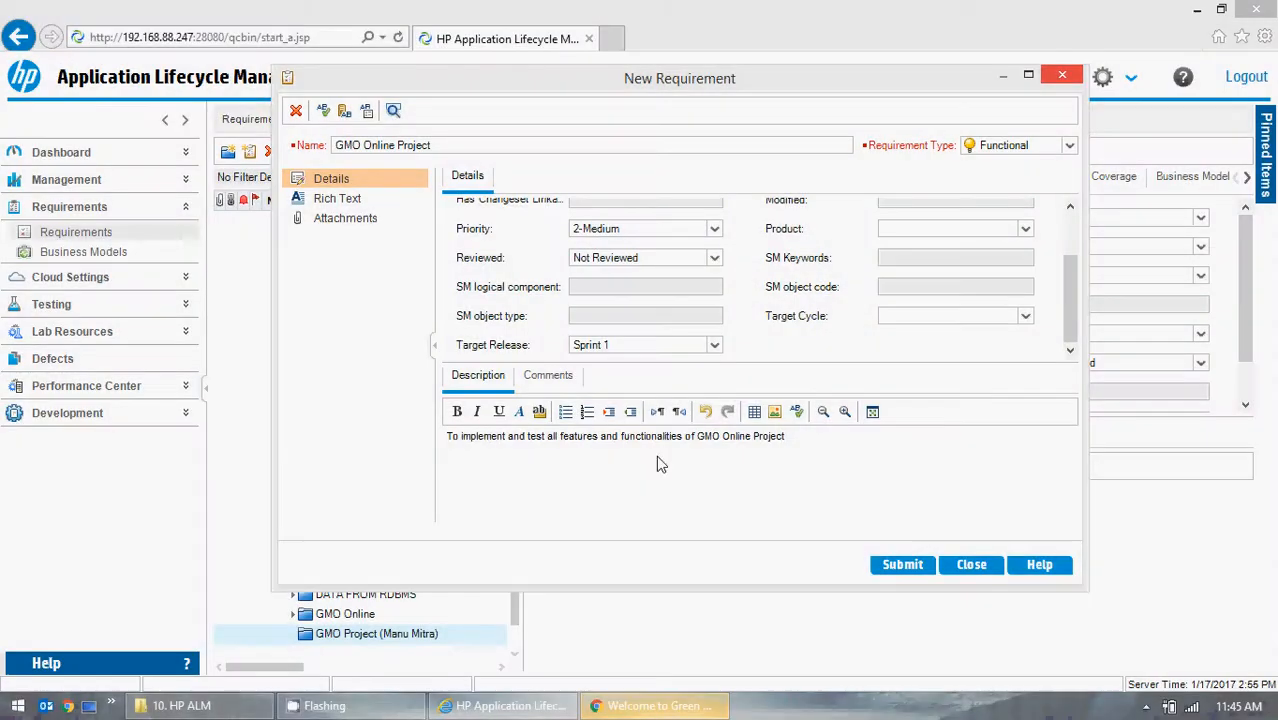
key("ctrl+v")
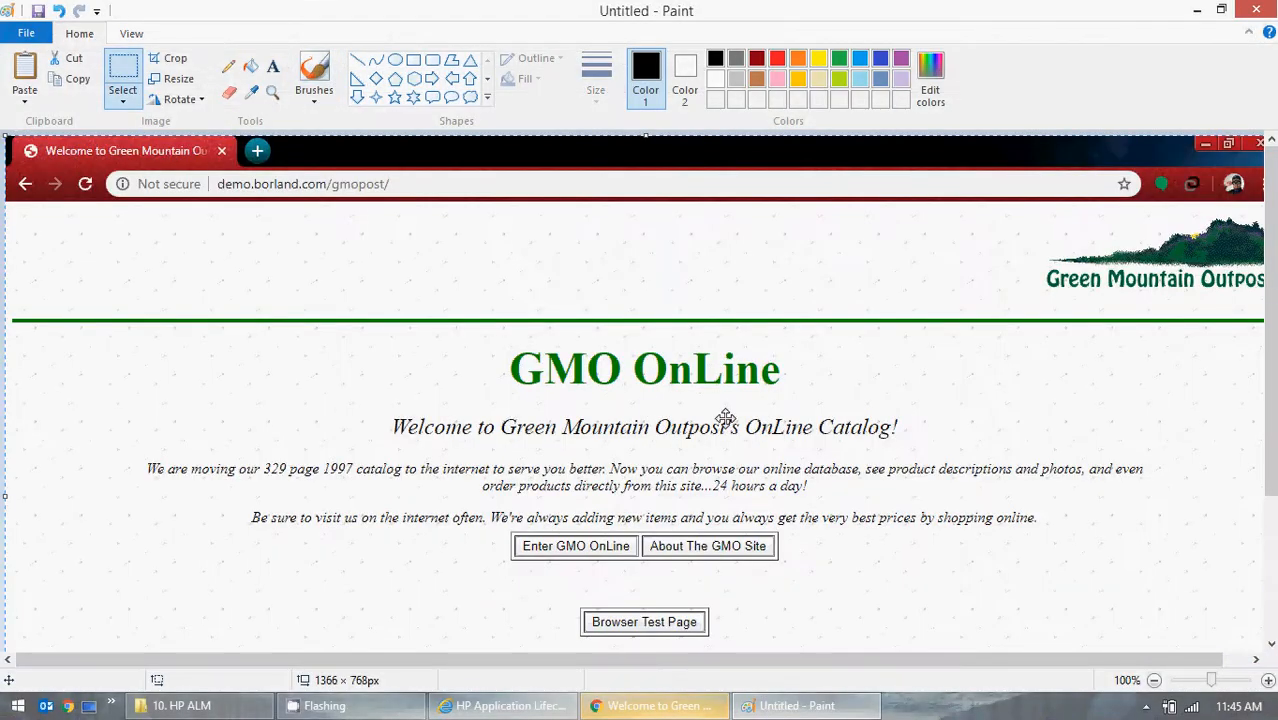
Select the page area below the browser tab bar and paste it into a new Paint image.
left_click(131, 98)
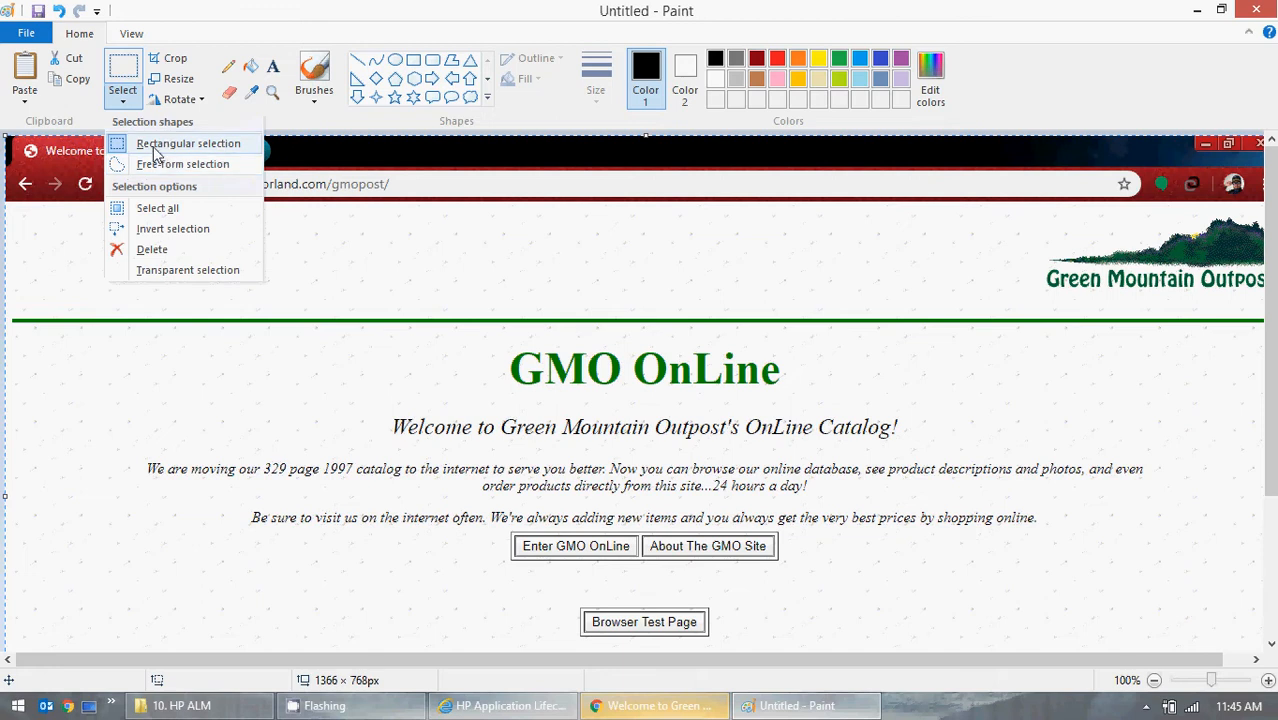
left_click(148, 140)
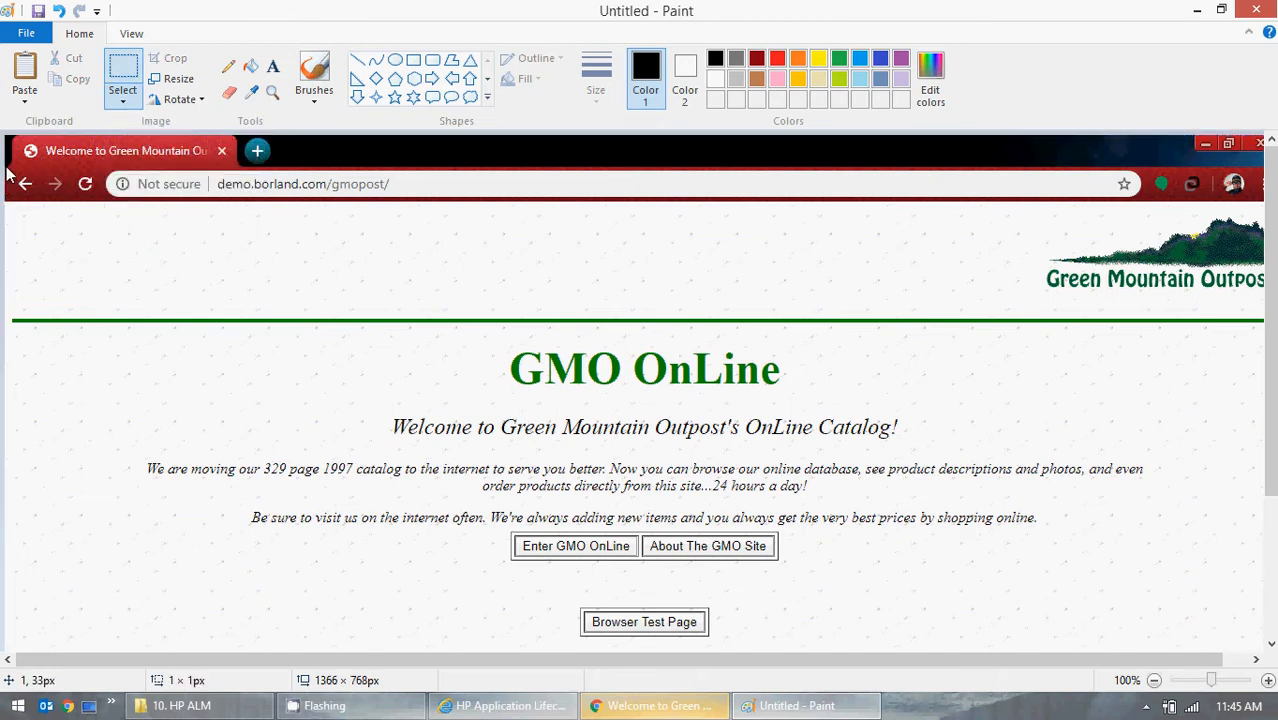
mouse_move(6, 170)
left_mouse_down()
mouse_move(214, 257)
mouse_move(1084, 508)
mouse_move(1254, 577)
mouse_move(1252, 620)
mouse_move(1272, 617)
left_mouse_up()
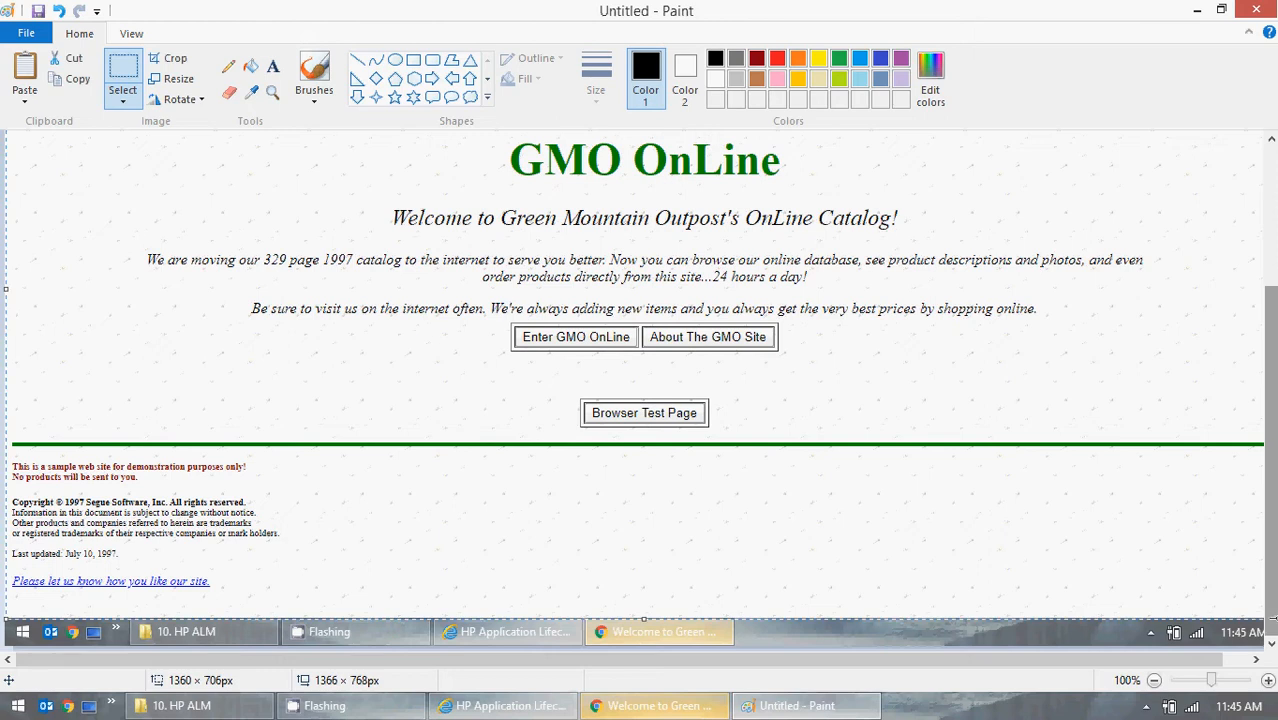
left_click(28, 35)
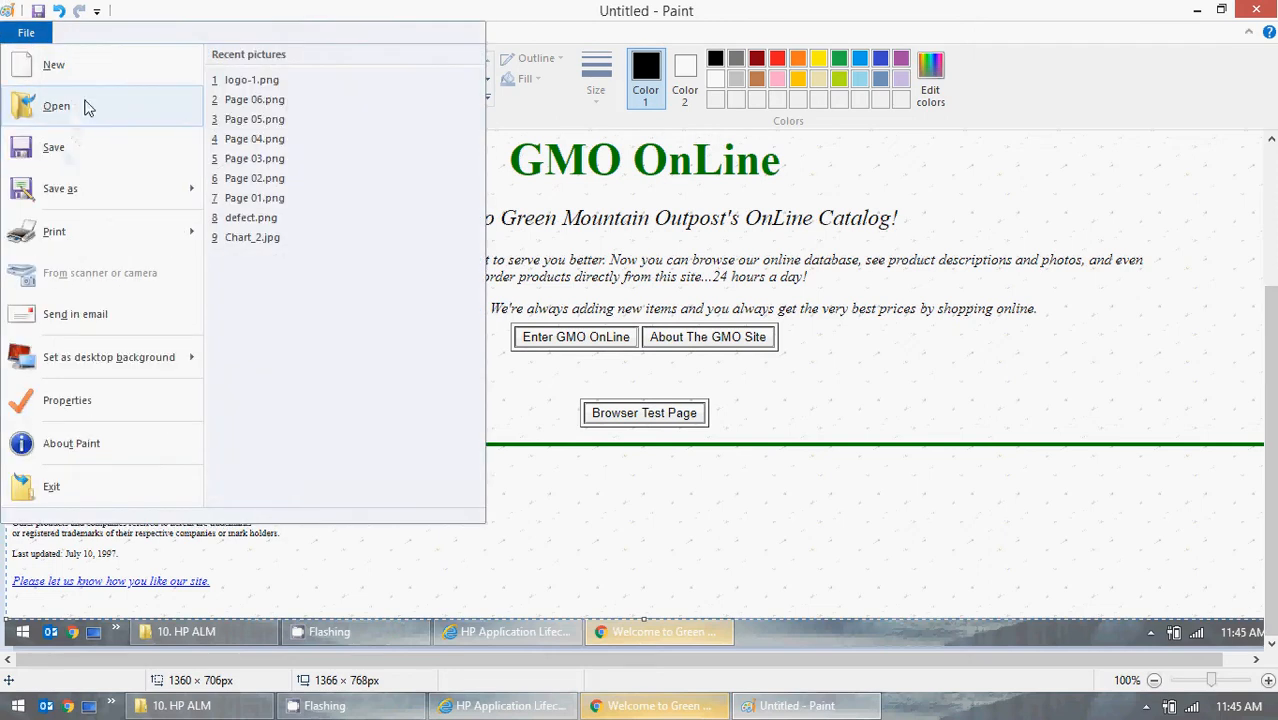
left_click(82, 70)
left_click(676, 356)
key("ctrl+v")
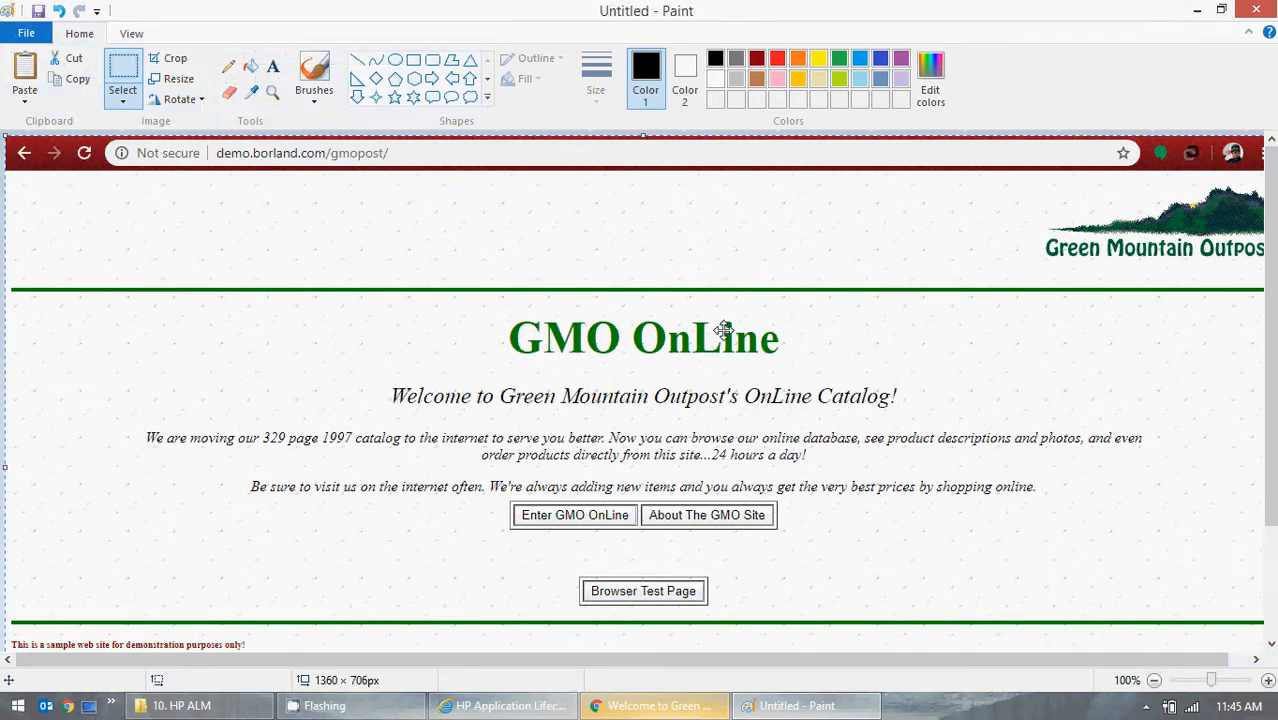
Paste the GMO OnLine screenshot into the requirement's description below the existing text.
left_click(1197, 10)
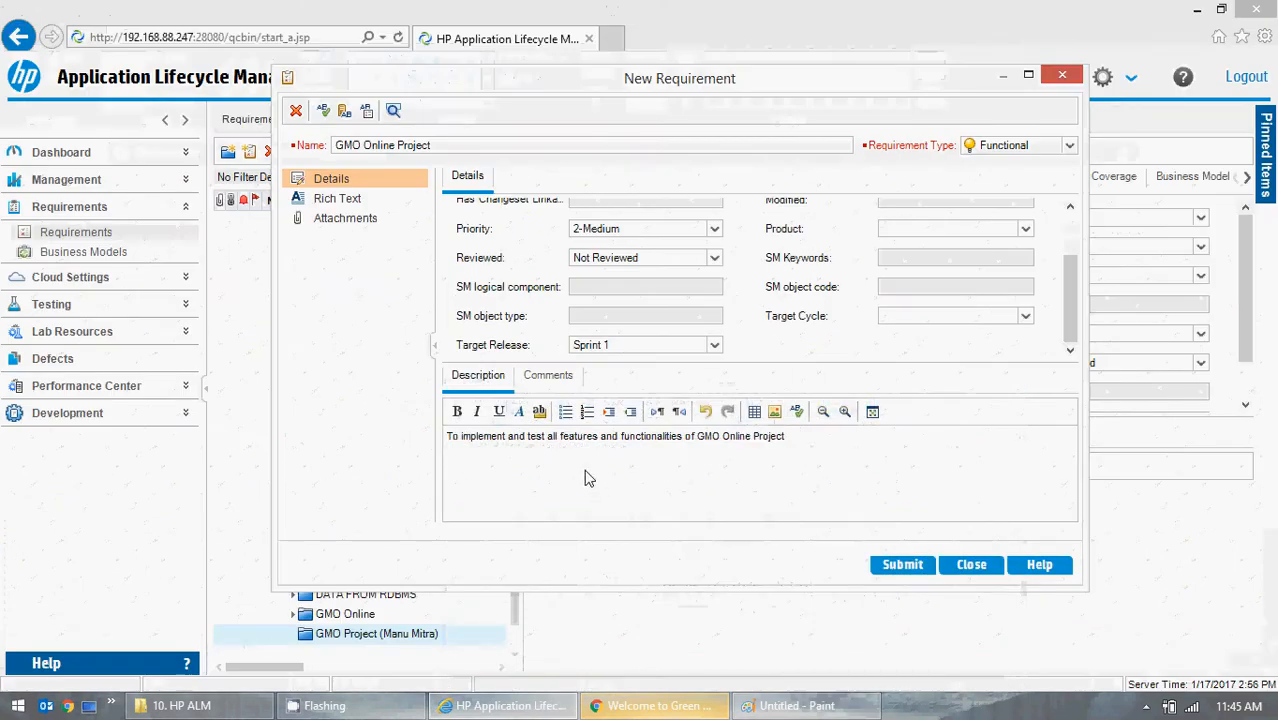
key("ctrl+v")
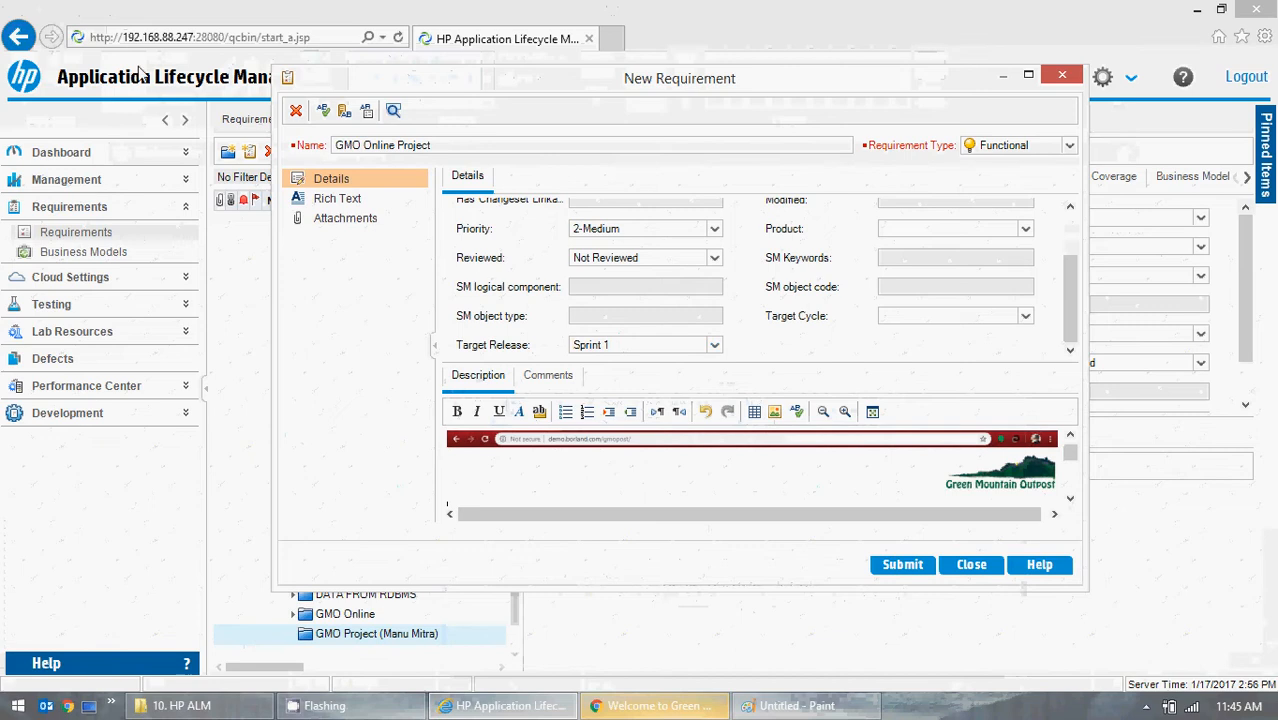
left_click(1070, 500)
left_click(1071, 501)
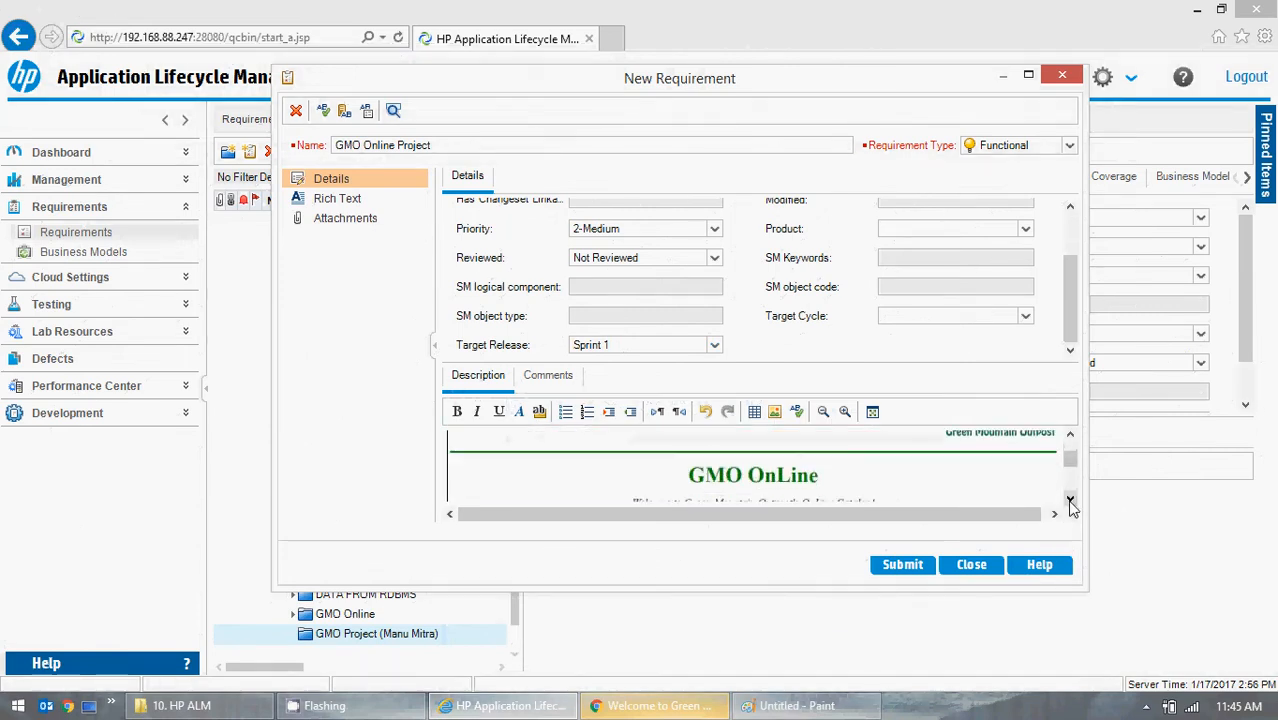
left_click(1071, 500)
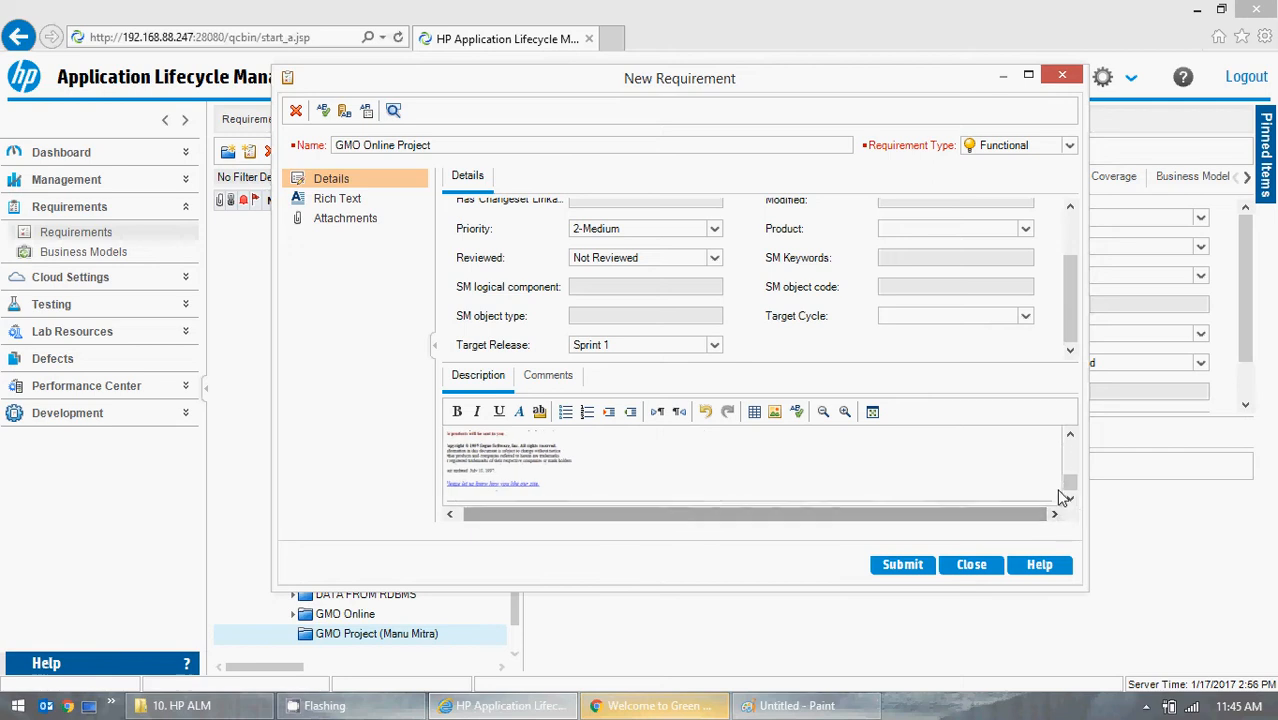
left_click(1001, 474)
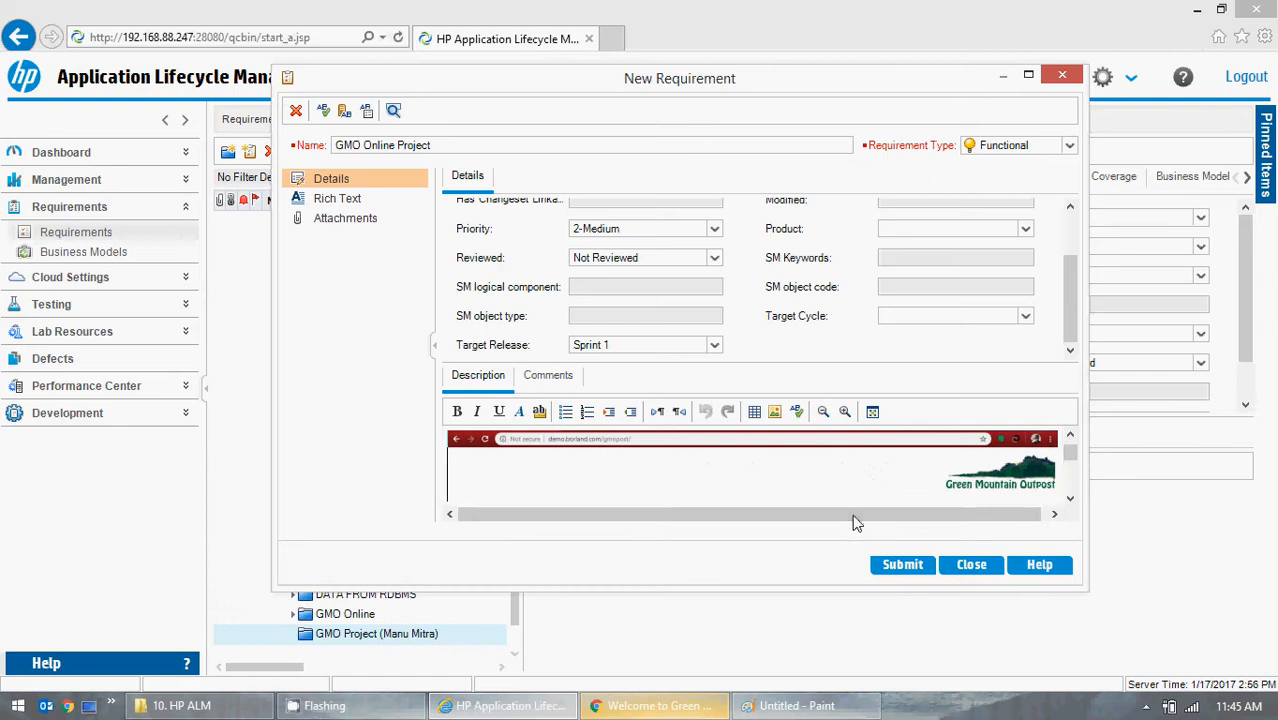
Enlarge the requirement dialog and open the pasted screenshot in a photo viewer to inspect it, then close the viewer.
left_click(1028, 76)
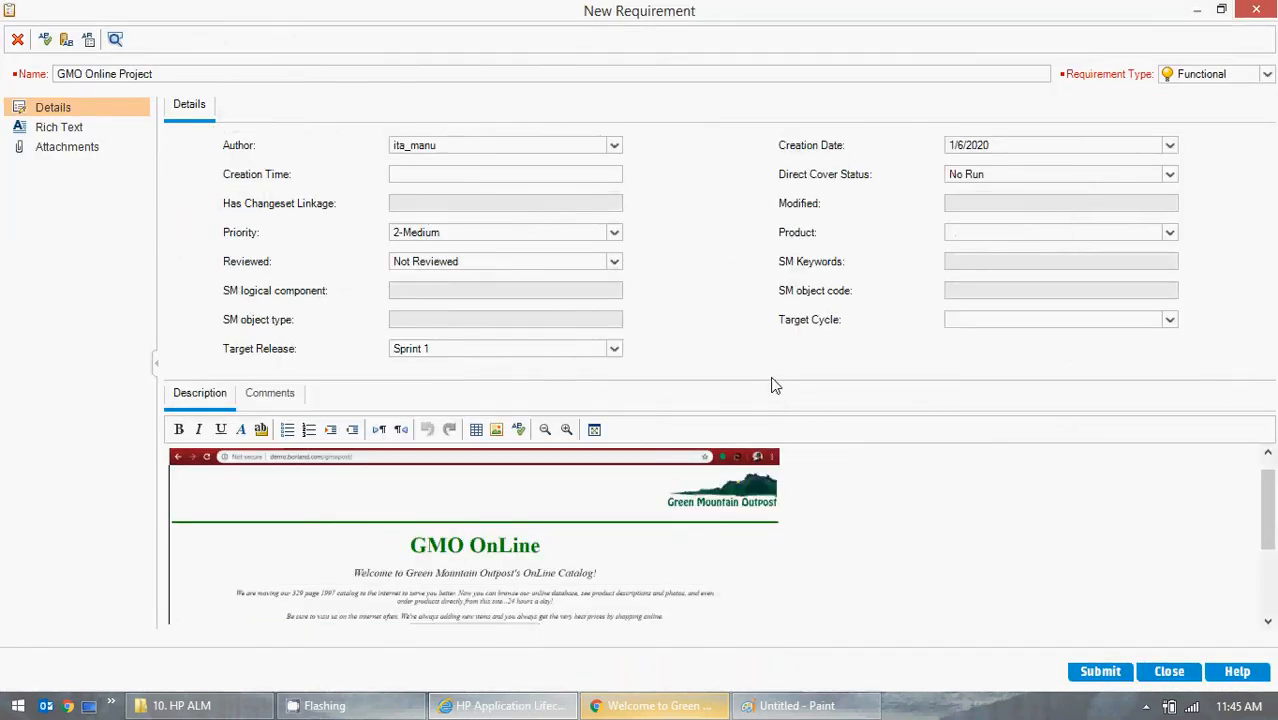
left_click_drag(770, 375, 763, 201)
left_click(712, 517)
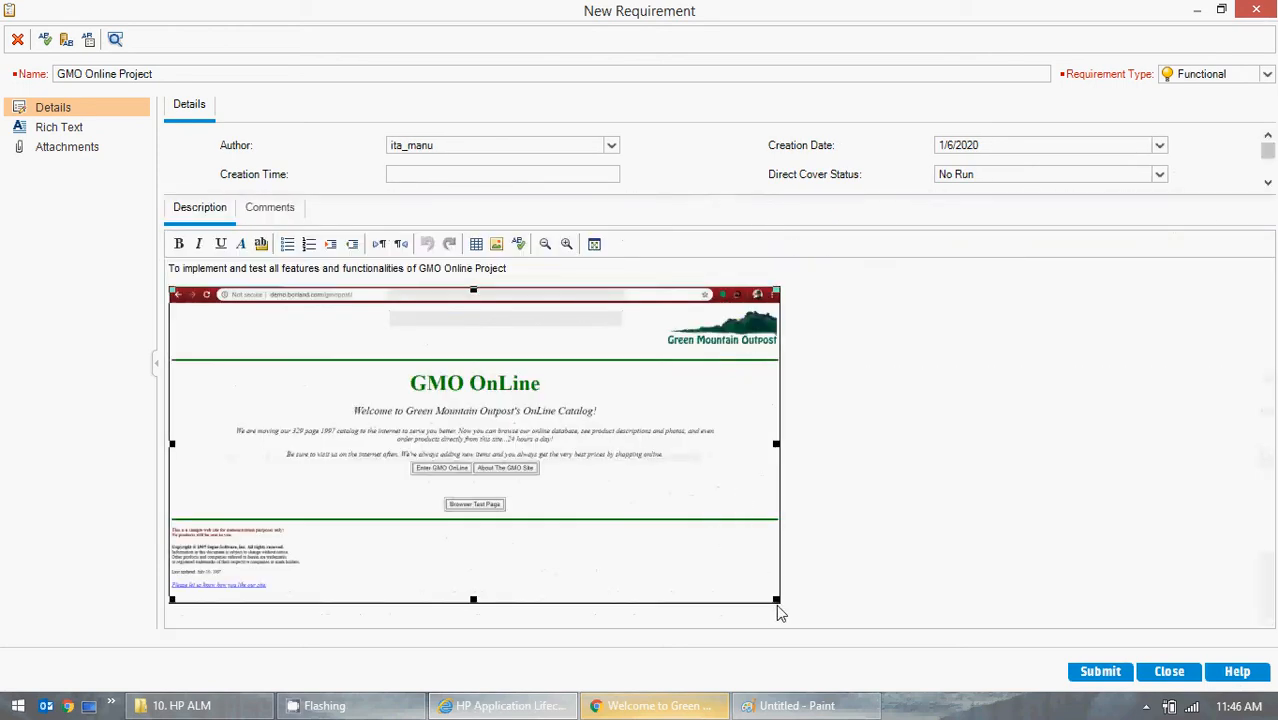
left_click(779, 600)
left_click(765, 592)
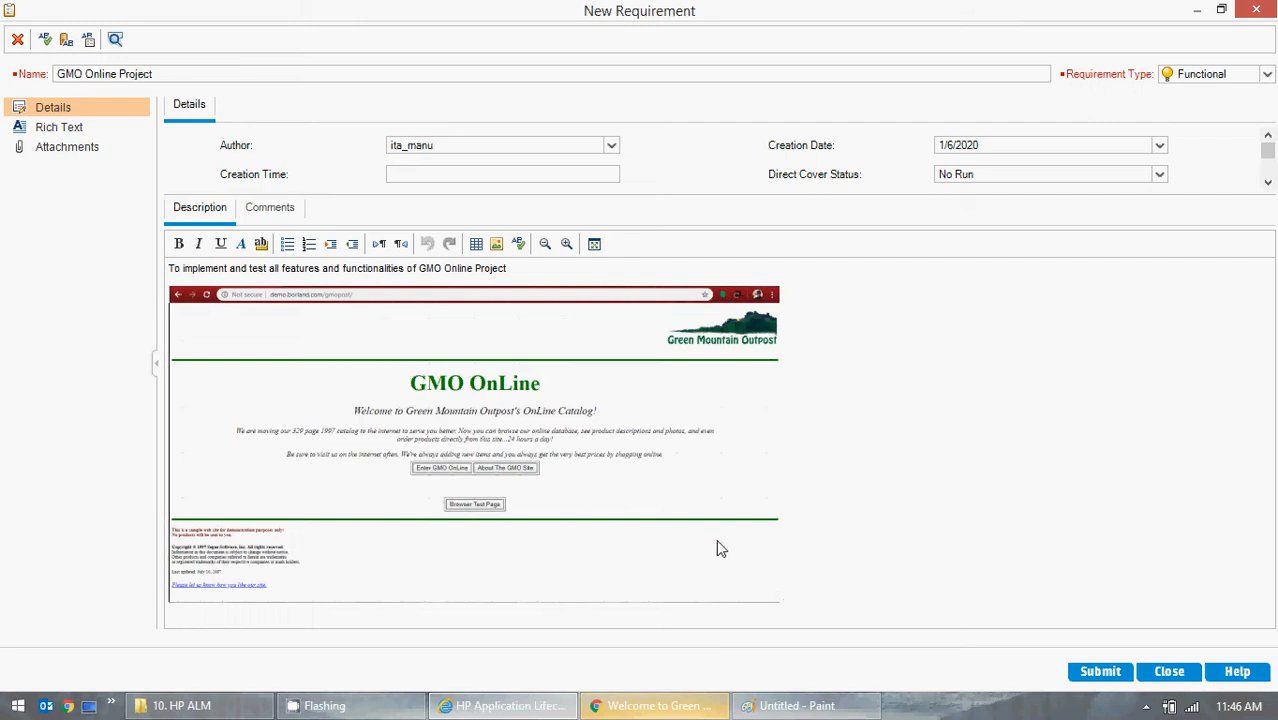
left_click(987, 455)
left_click(569, 440)
left_click(591, 378)
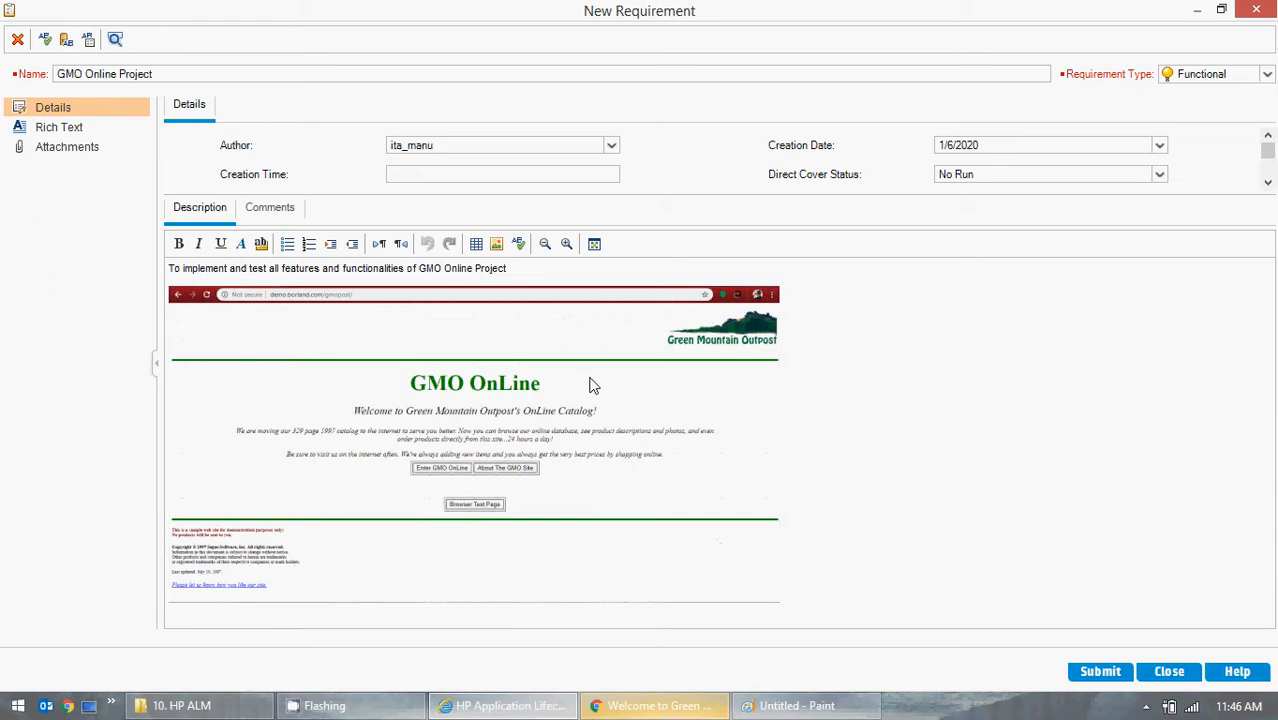
right_click(651, 447)
double_click(650, 453)
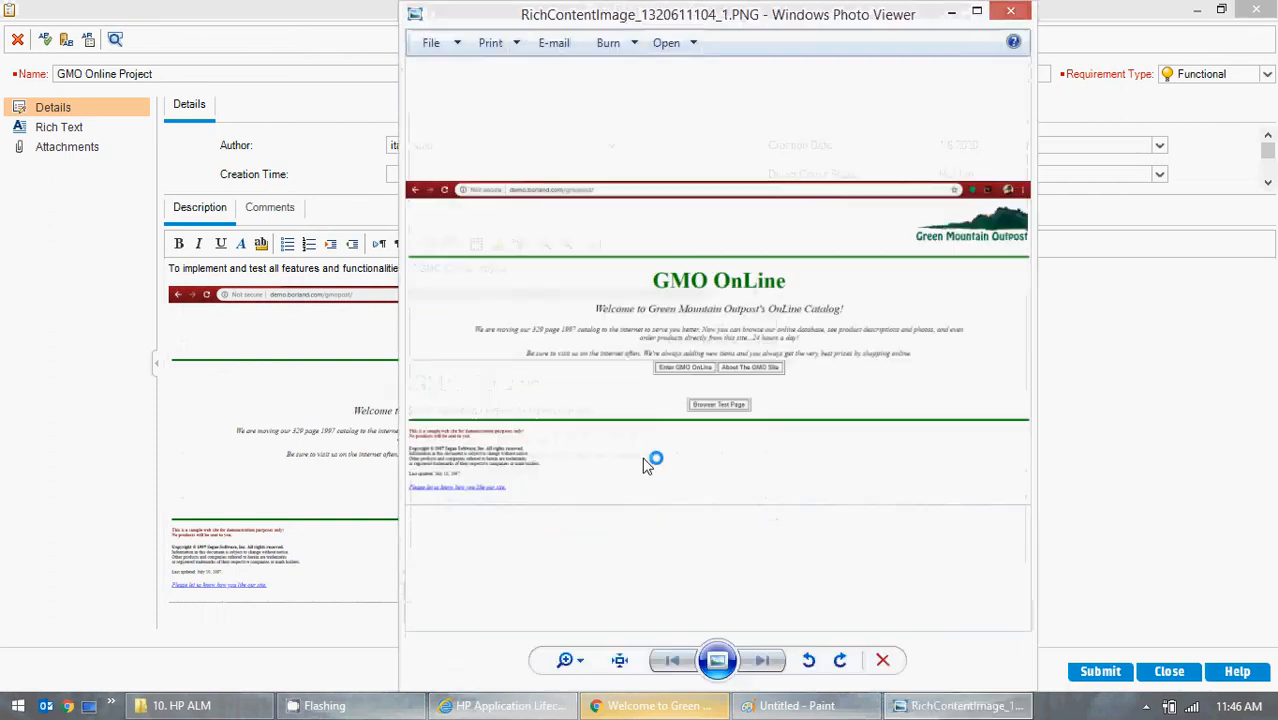
left_click(1011, 11)
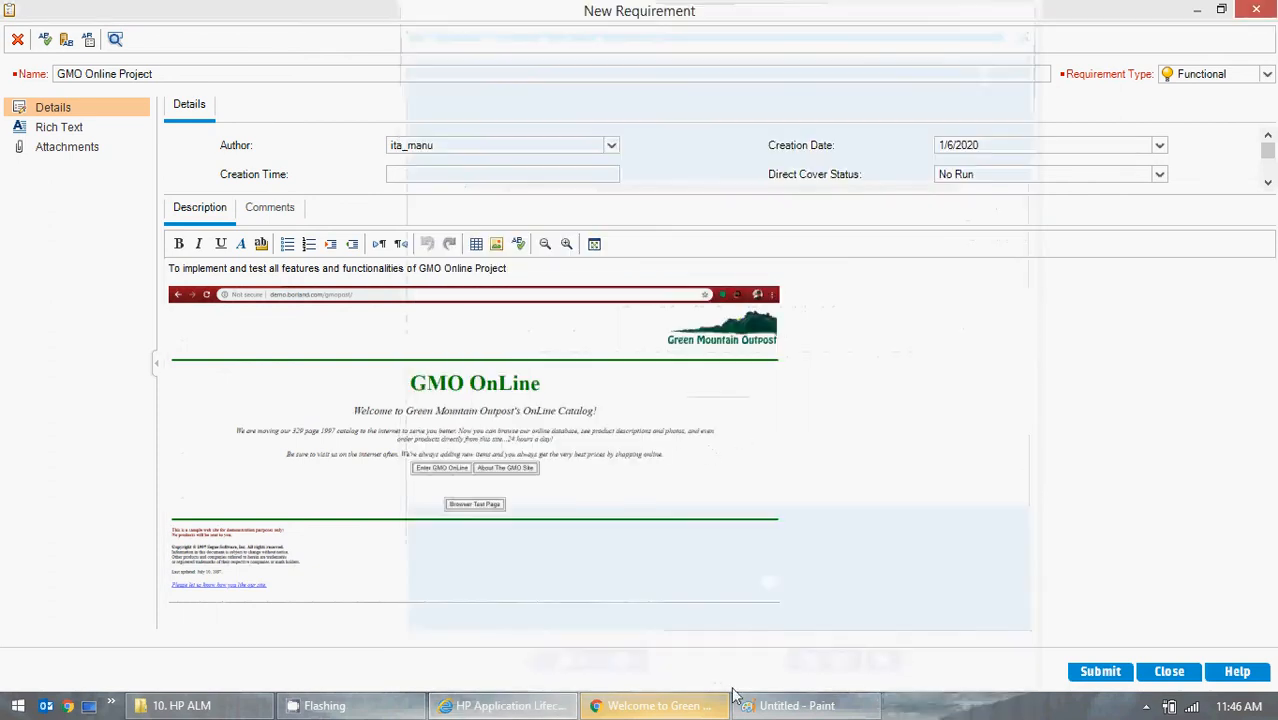
Resize the pasted screenshot smaller in the description and restore the dialog to its normal size.
left_click(731, 603)
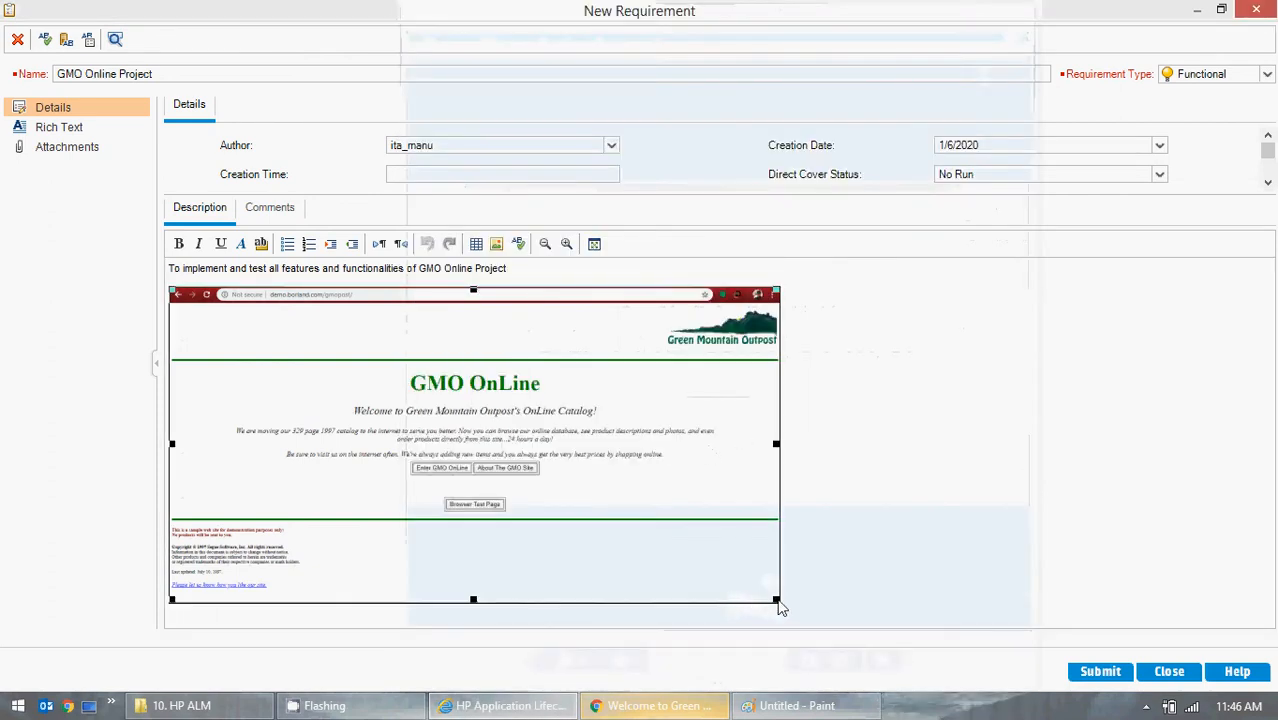
left_click_drag(777, 601, 689, 558)
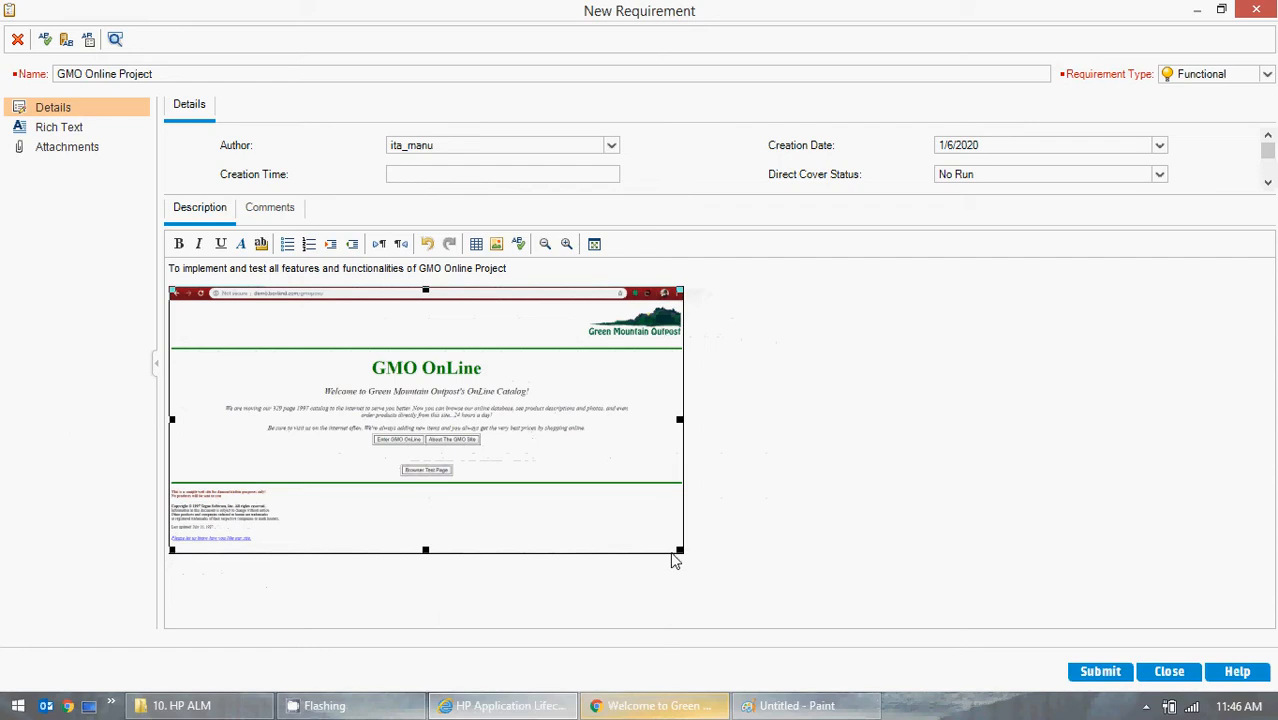
left_click_drag(679, 549, 652, 548)
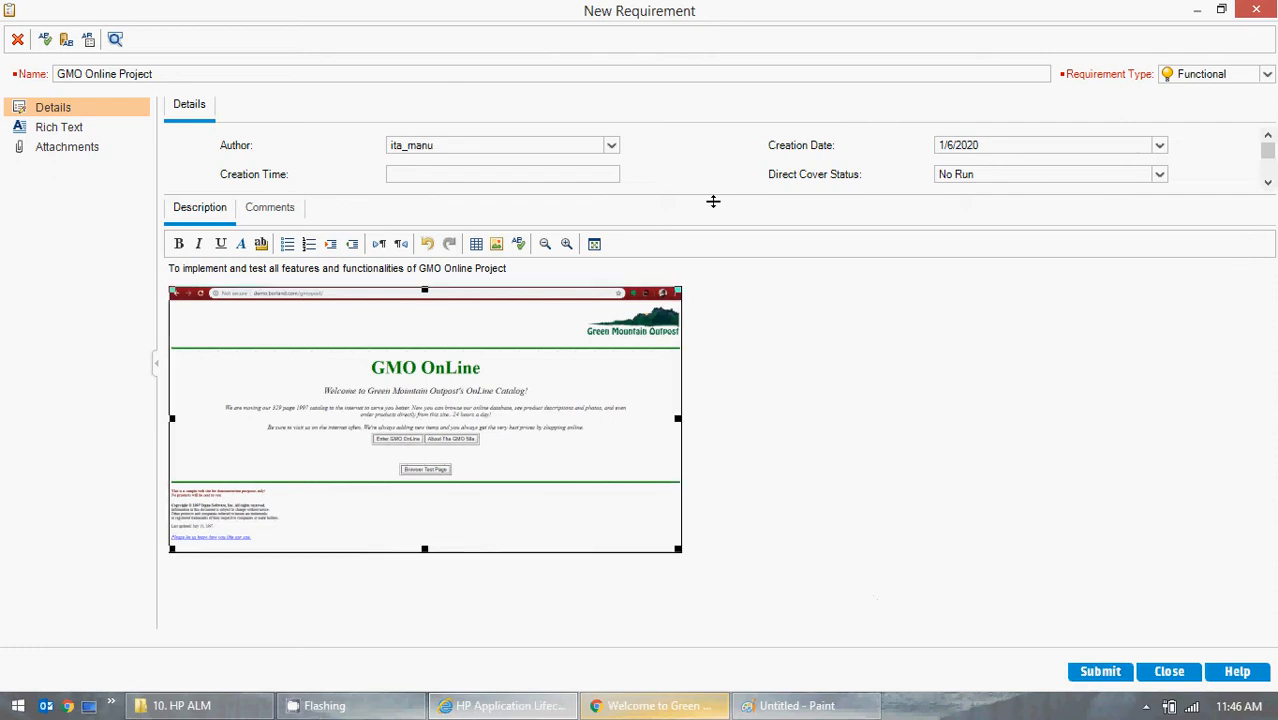
left_click_drag(713, 196, 698, 399)
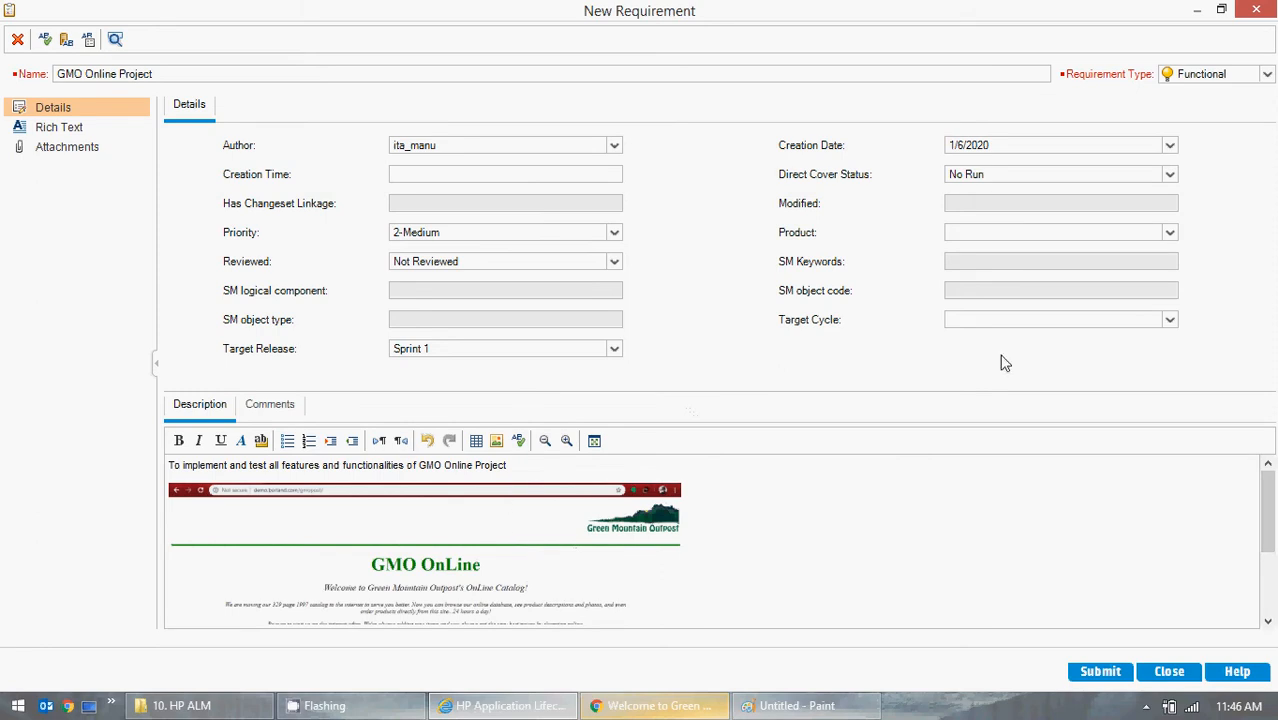
left_click(1221, 9)
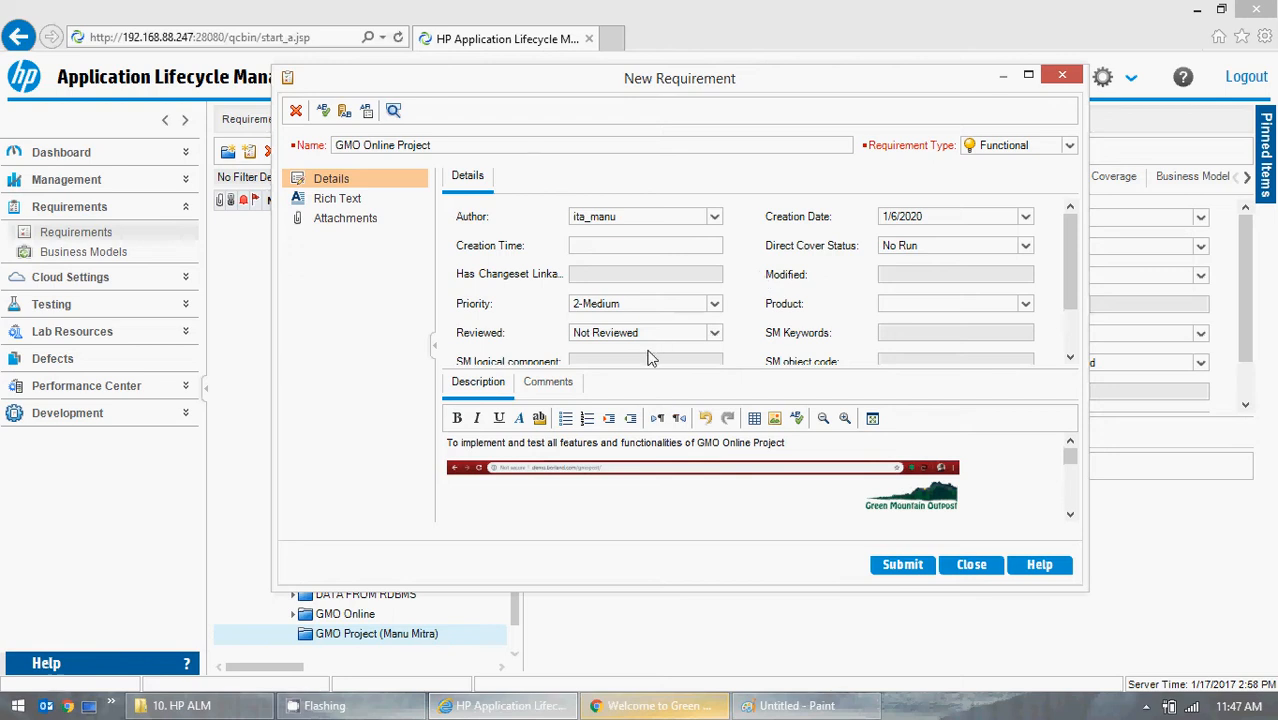
End the description sentence with a full stop, then submit the new requirement and close the dialog.
left_click(826, 441)
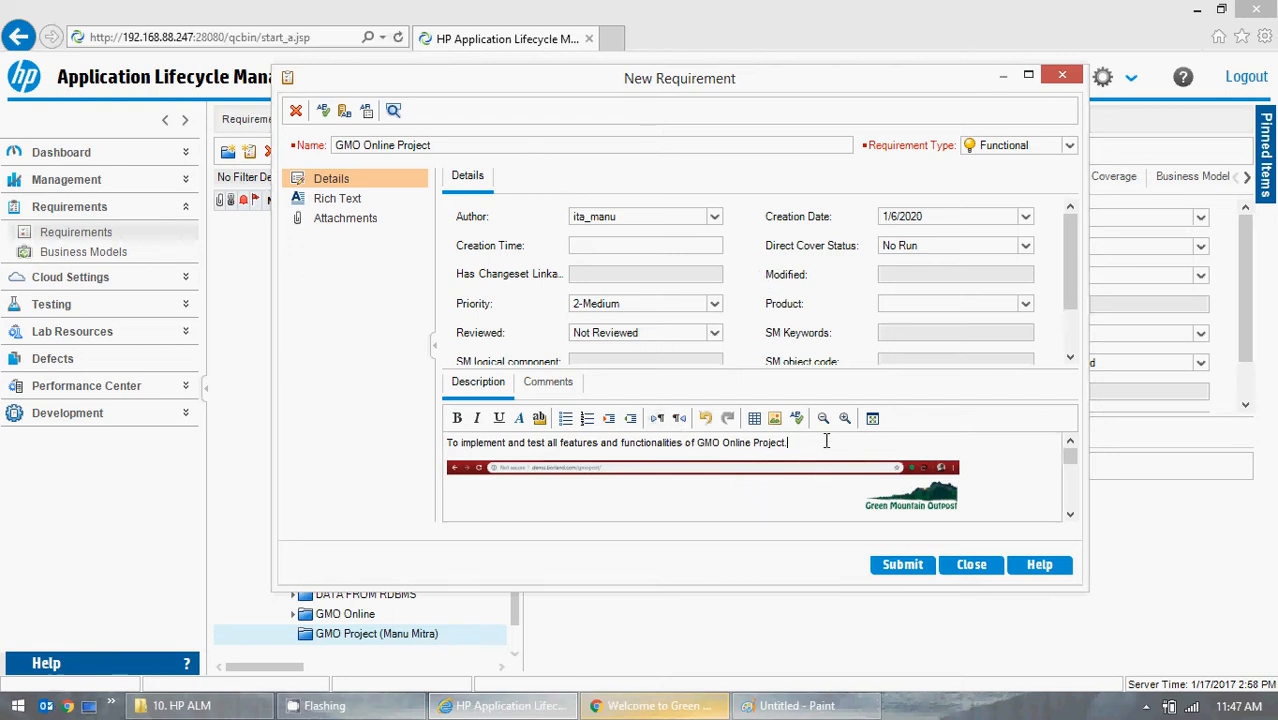
scroll(828, 455, "down", 4)
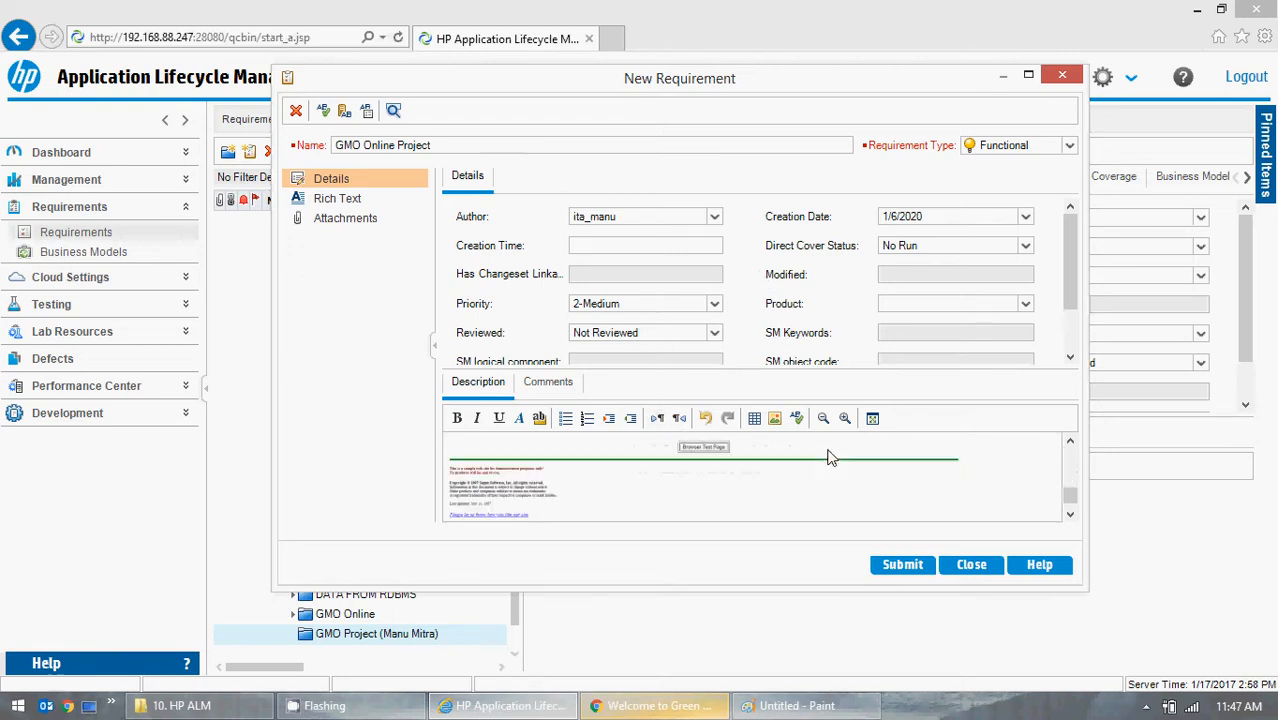
scroll(830, 455, "up", 4)
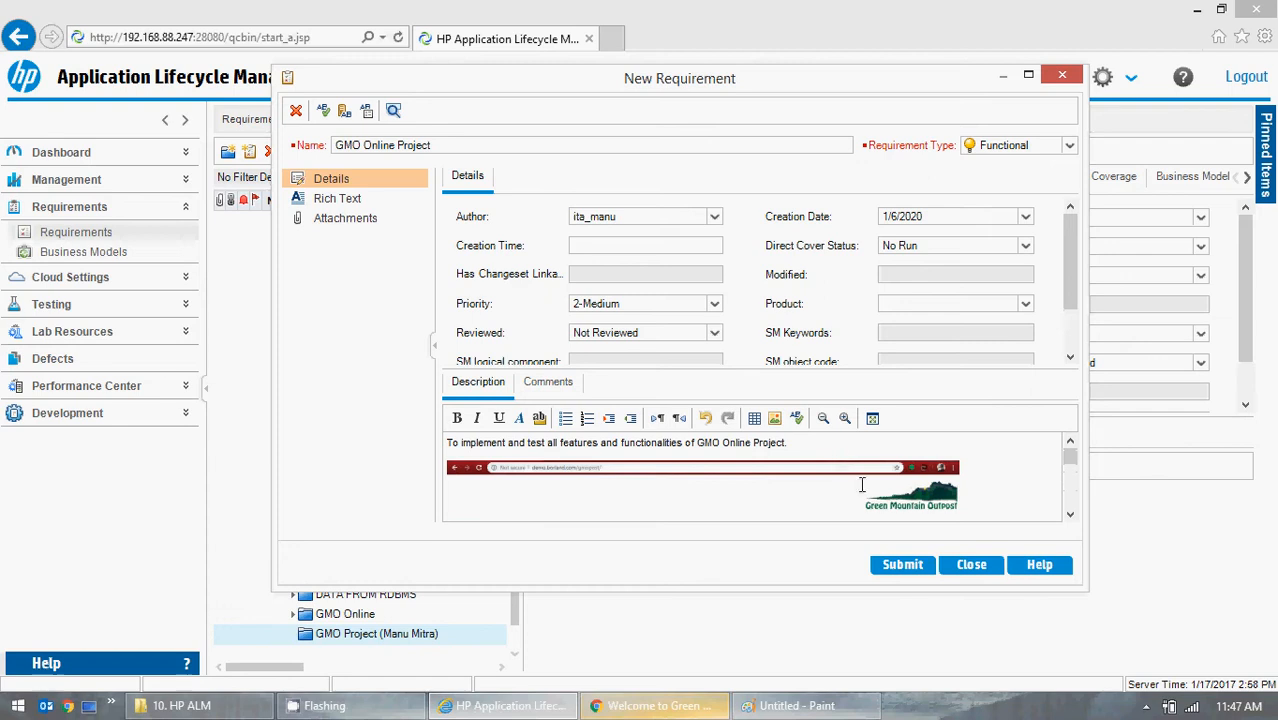
left_click(897, 566)
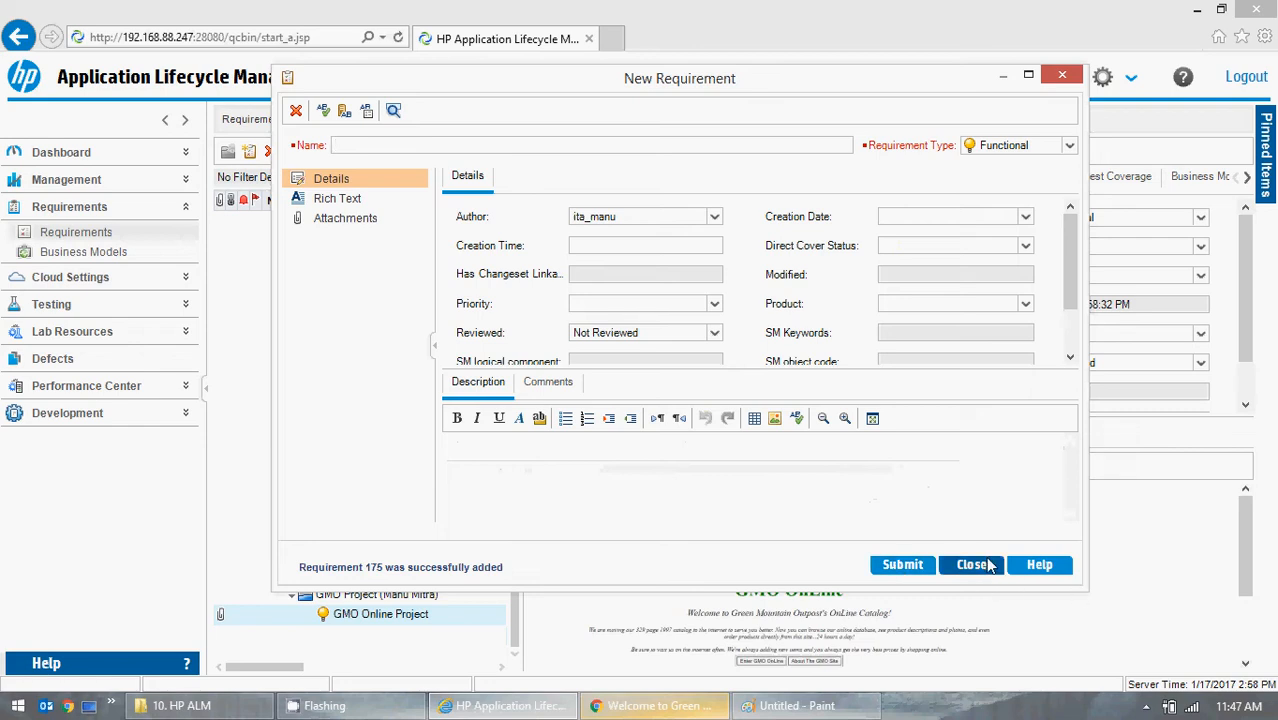
left_click(975, 566)
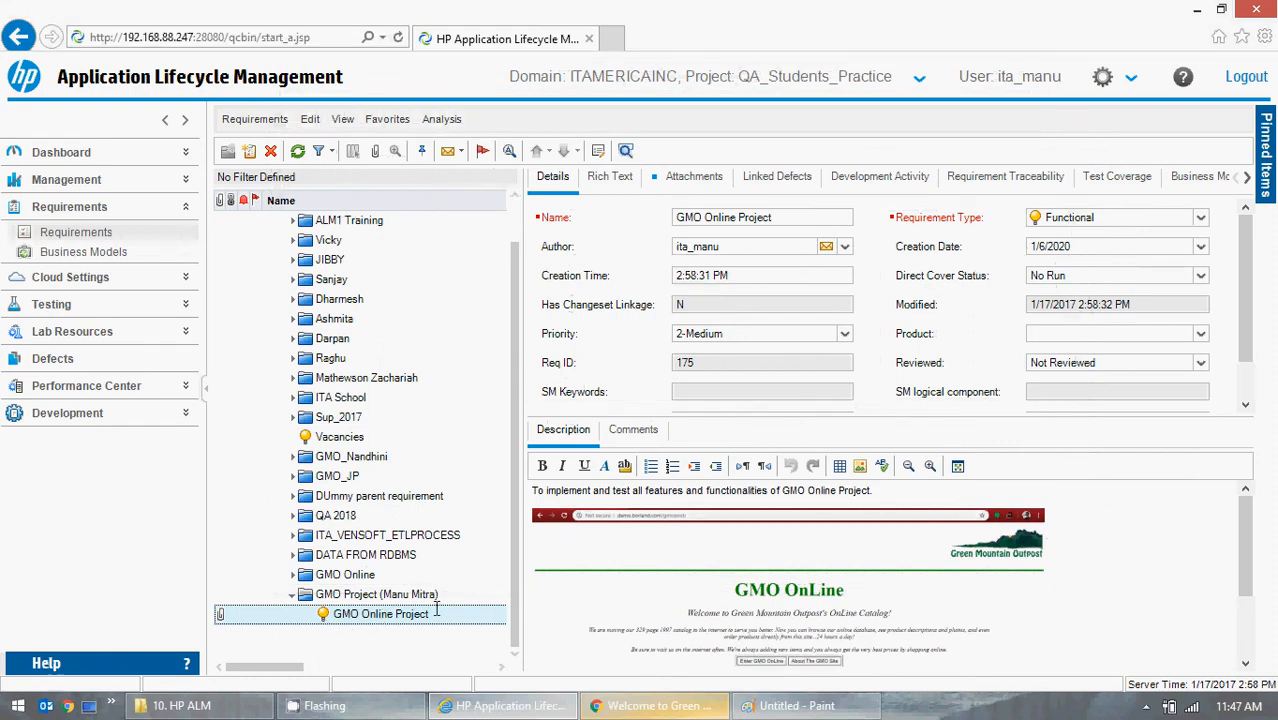
Review the saved GMO Online Project requirement under the GMO Project folder, checking its details, description and comments.
scroll(1249, 263, "down", 2)
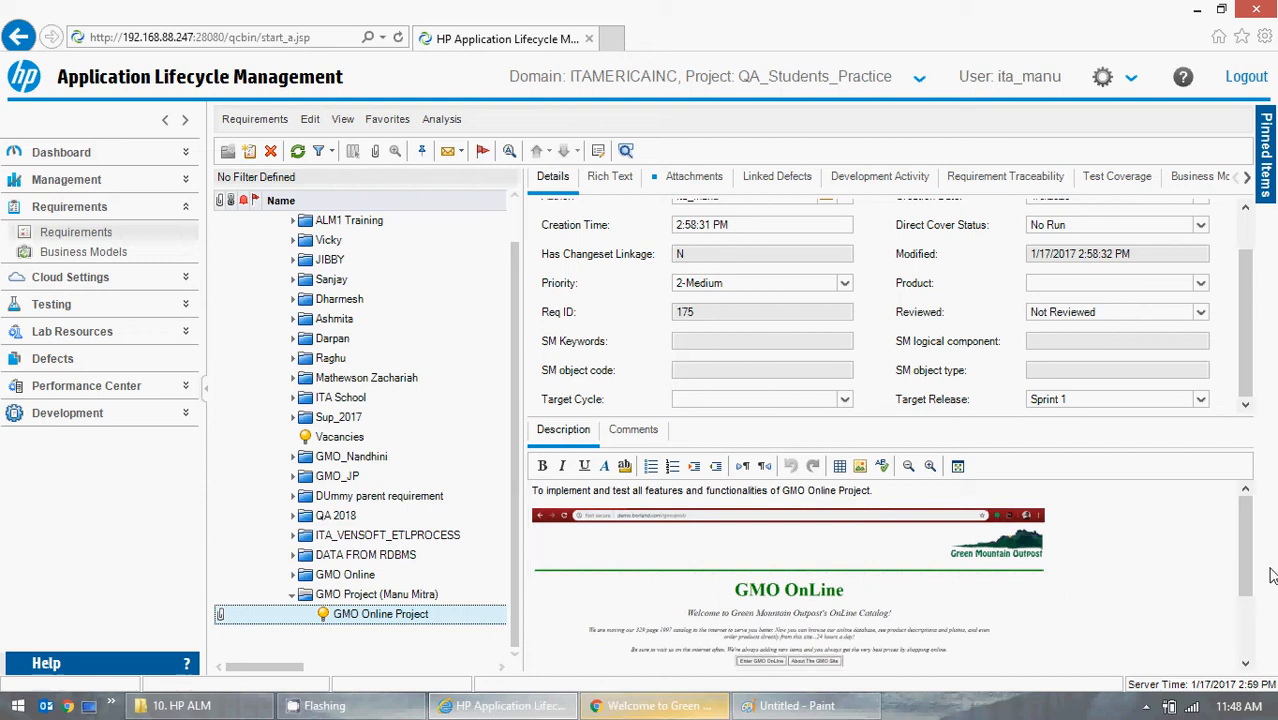
left_click_drag(1247, 523, 1247, 495)
scroll(514, 420, "up", 2)
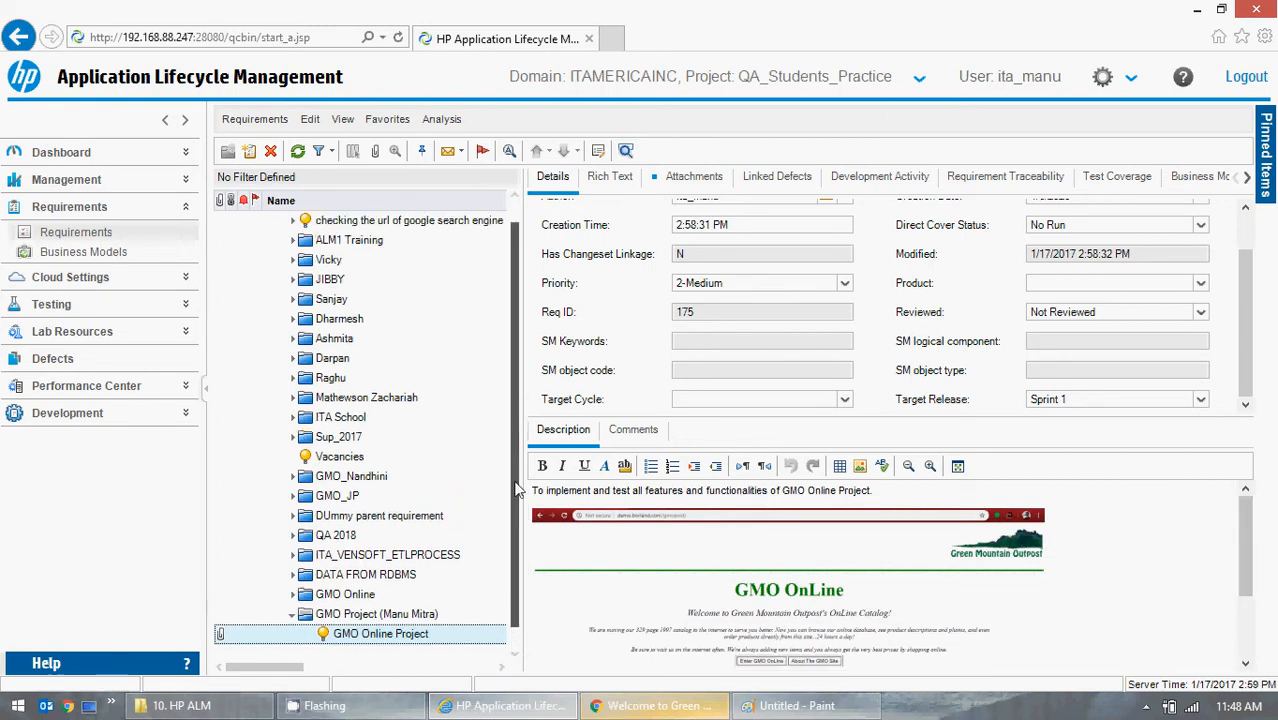
left_click(300, 220)
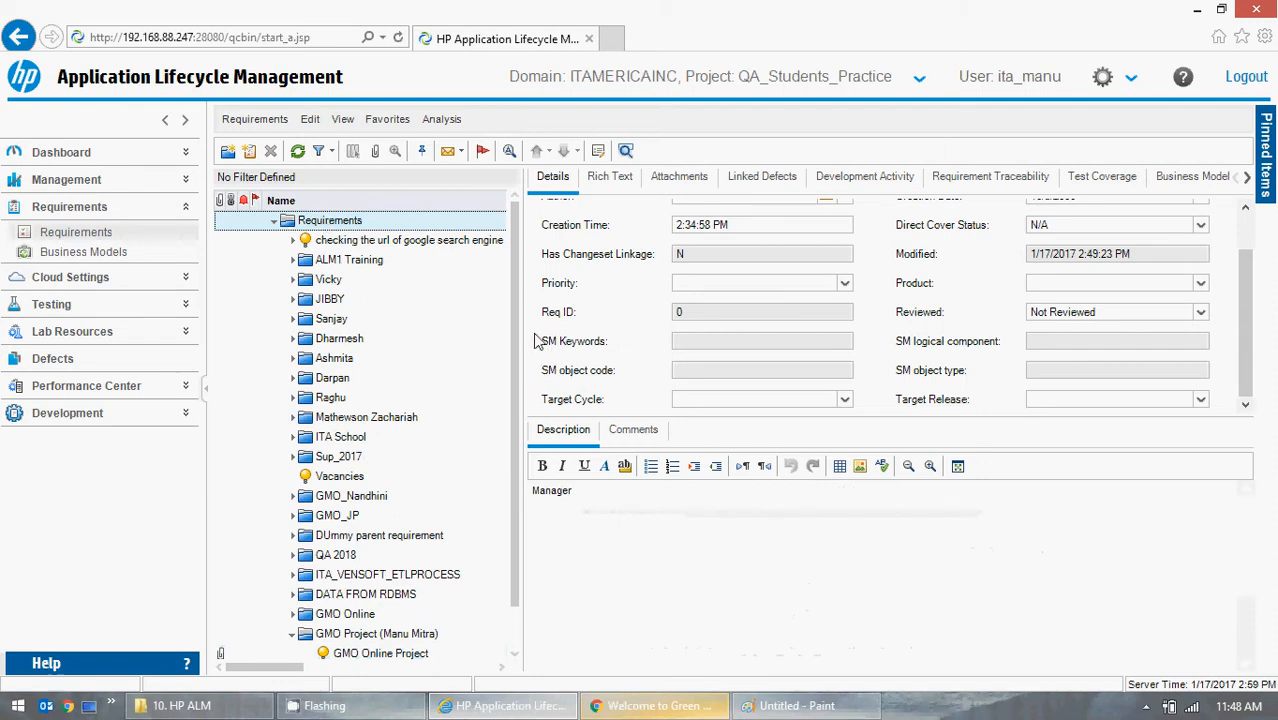
scroll(518, 450, "down", 2)
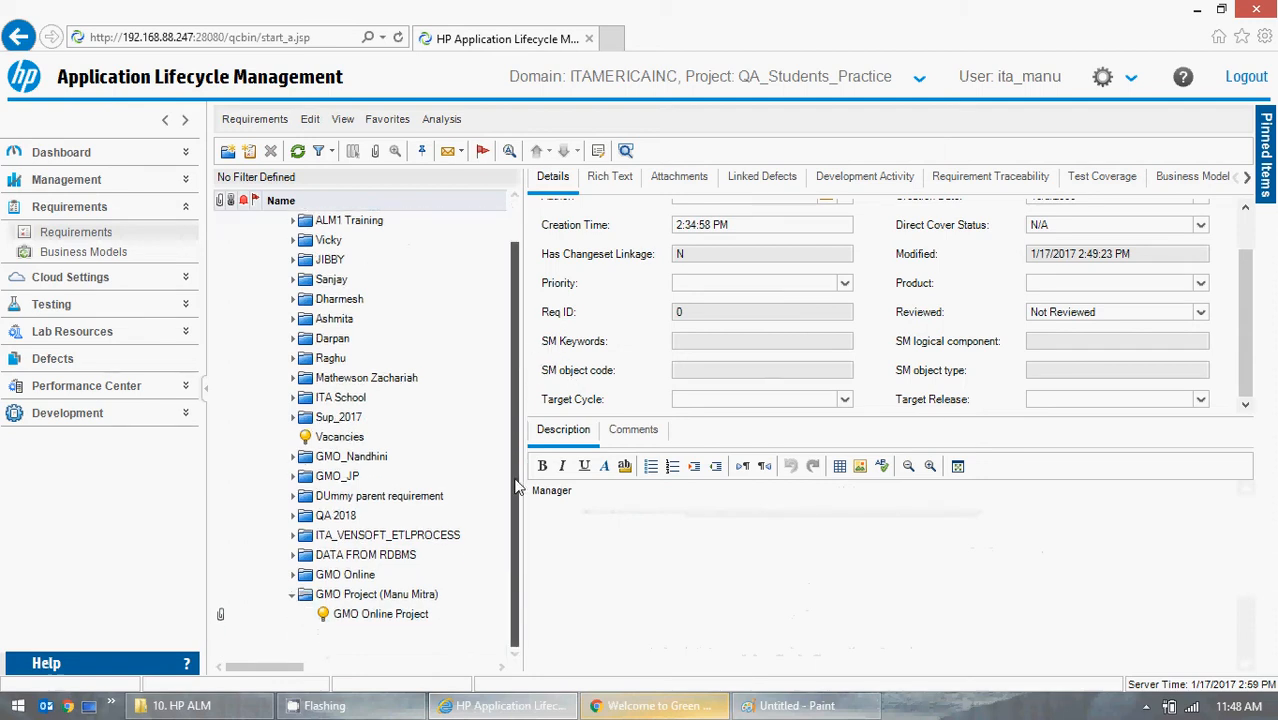
left_click(292, 595)
left_click(292, 614)
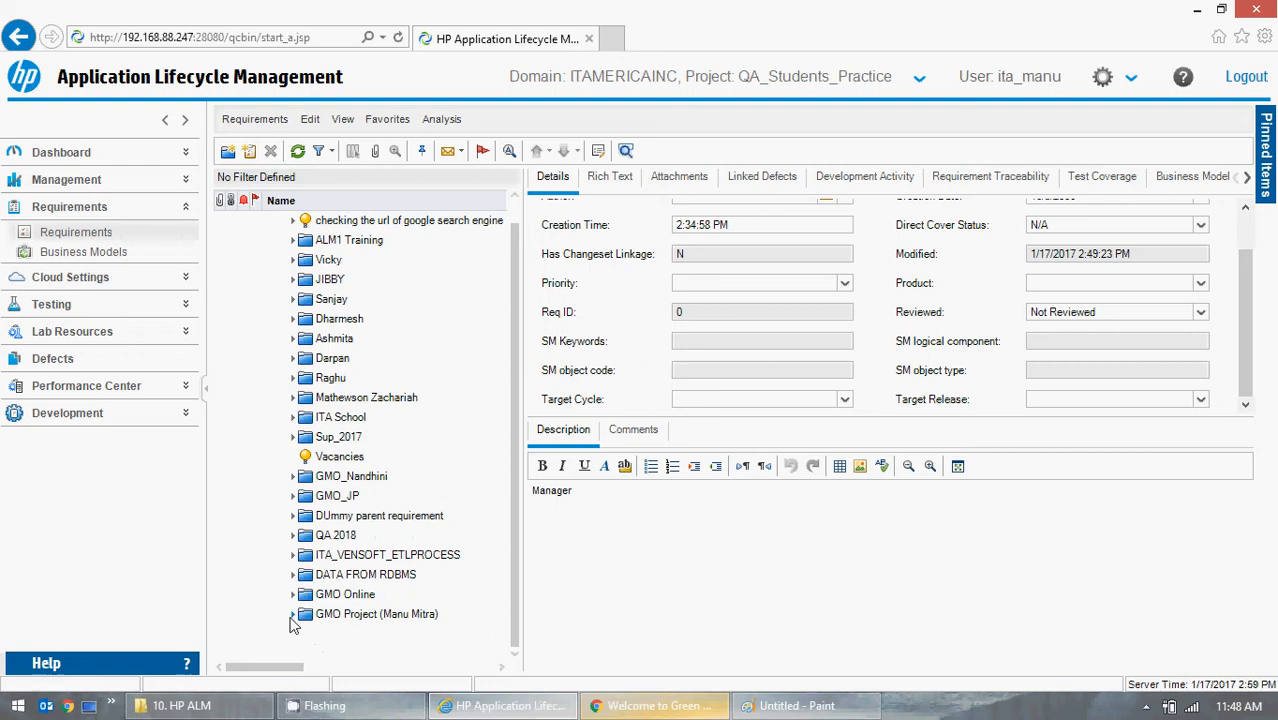
left_click(320, 615)
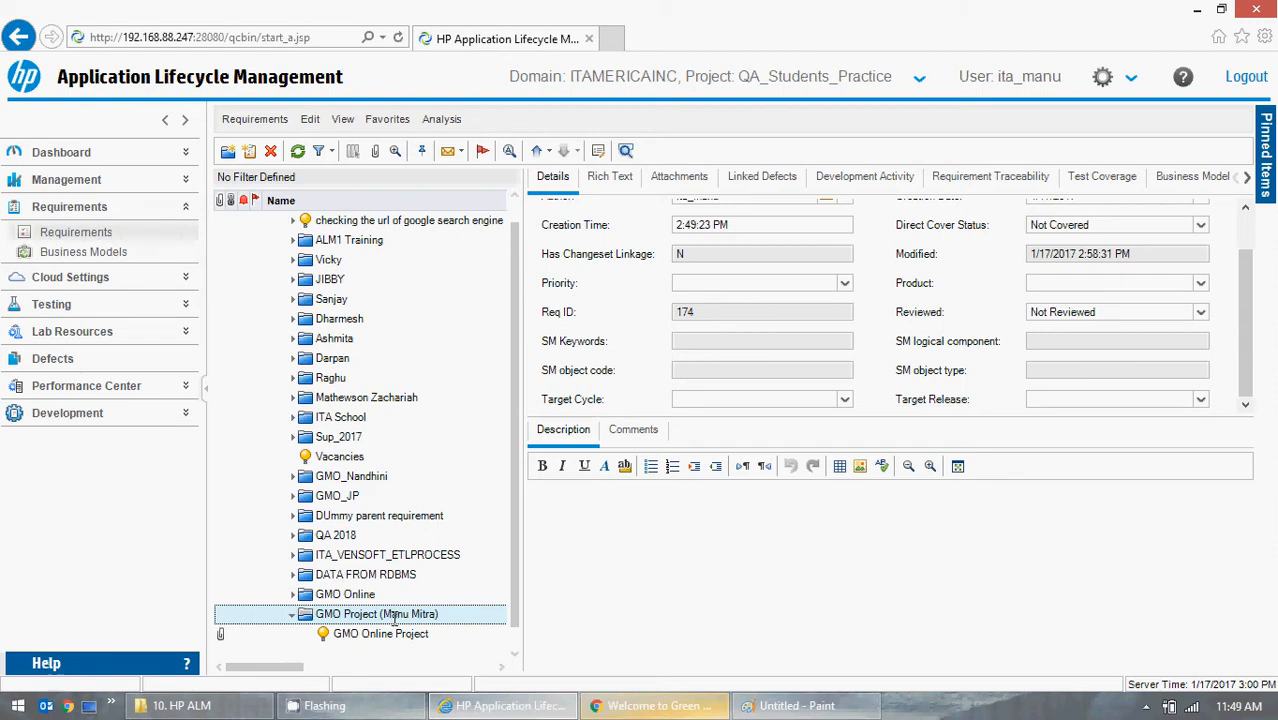
left_click(376, 636)
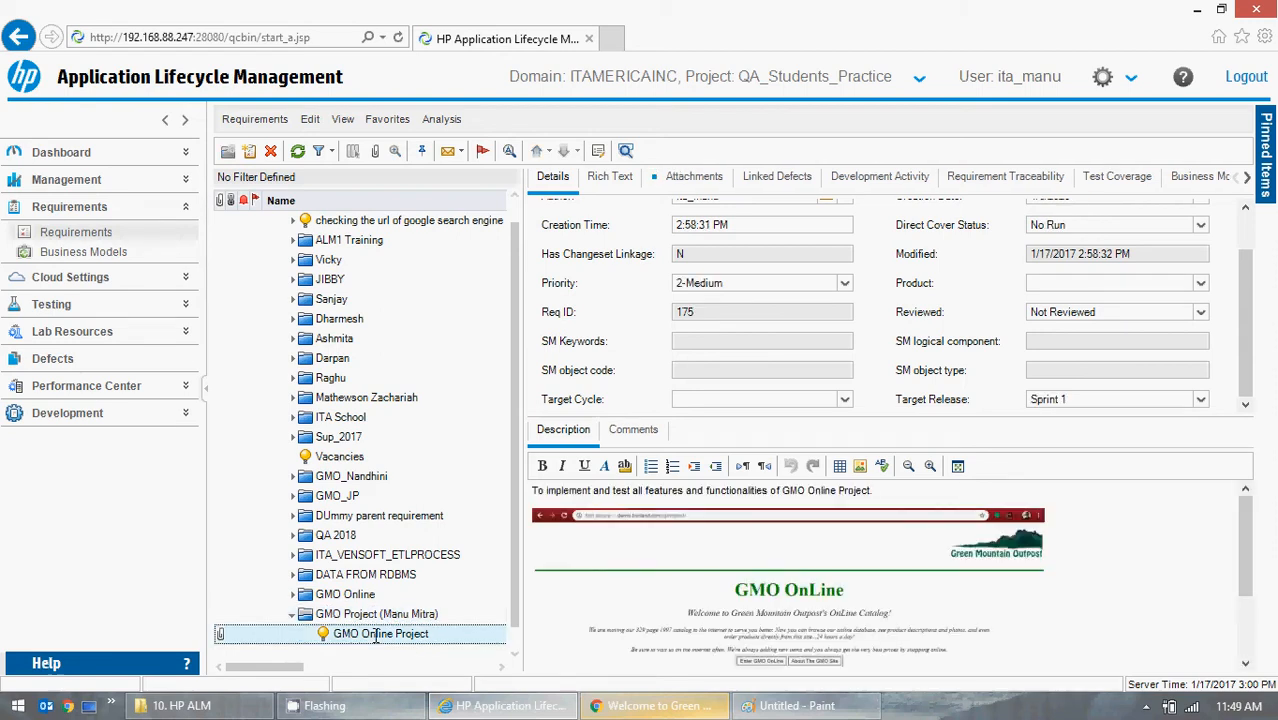
left_click(632, 429)
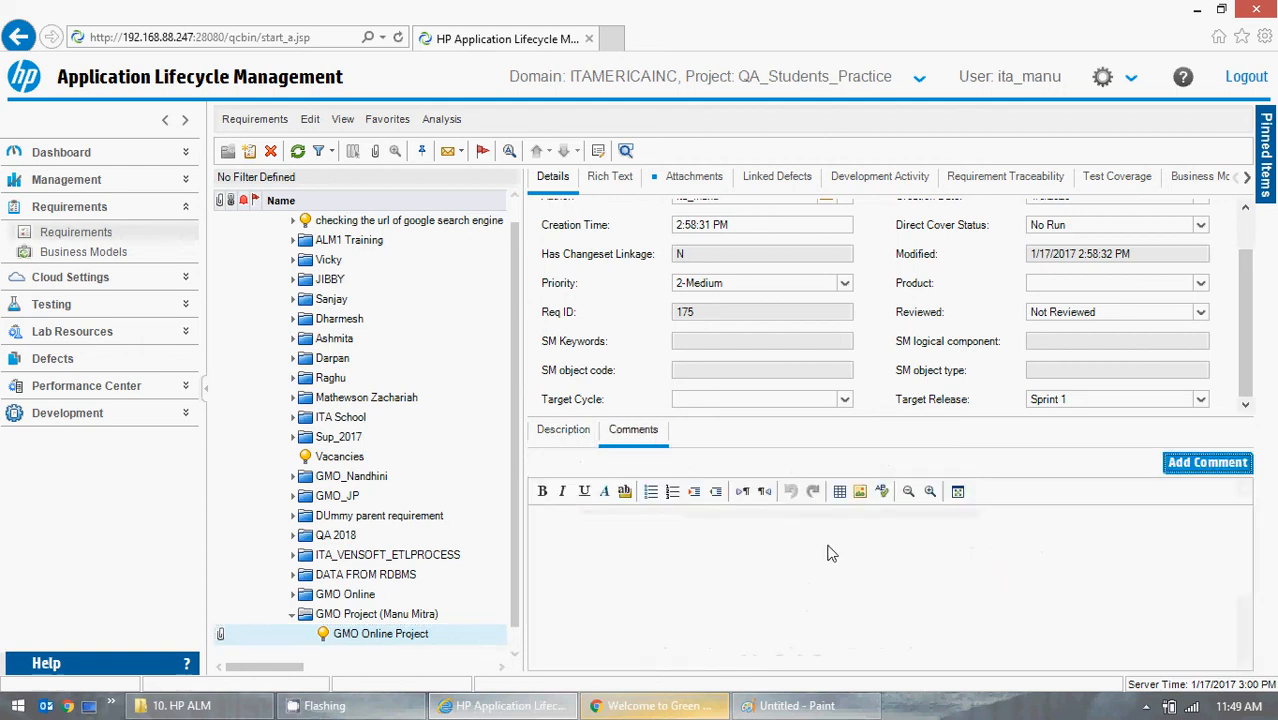
left_click(568, 431)
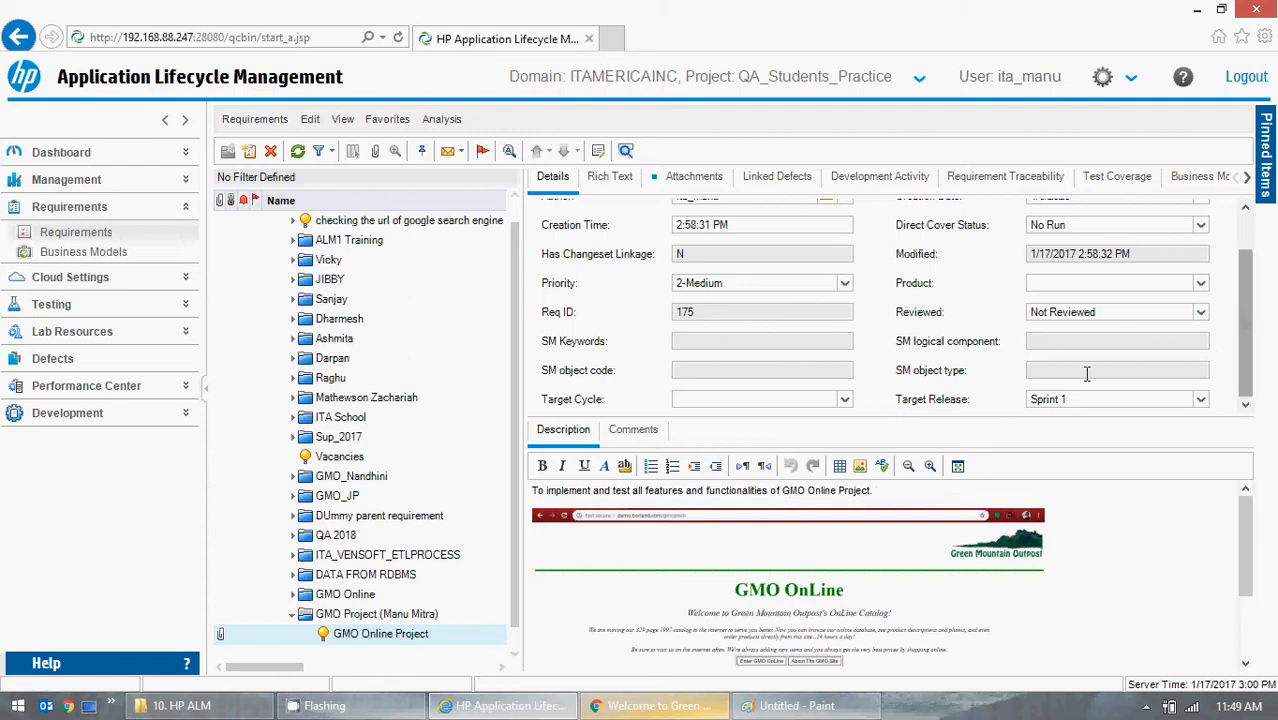
Examine the pasted GMO OnLine screenshot in the requirement's description by enlarging the pane and scrolling through it.
left_click_drag(948, 418, 918, 374)
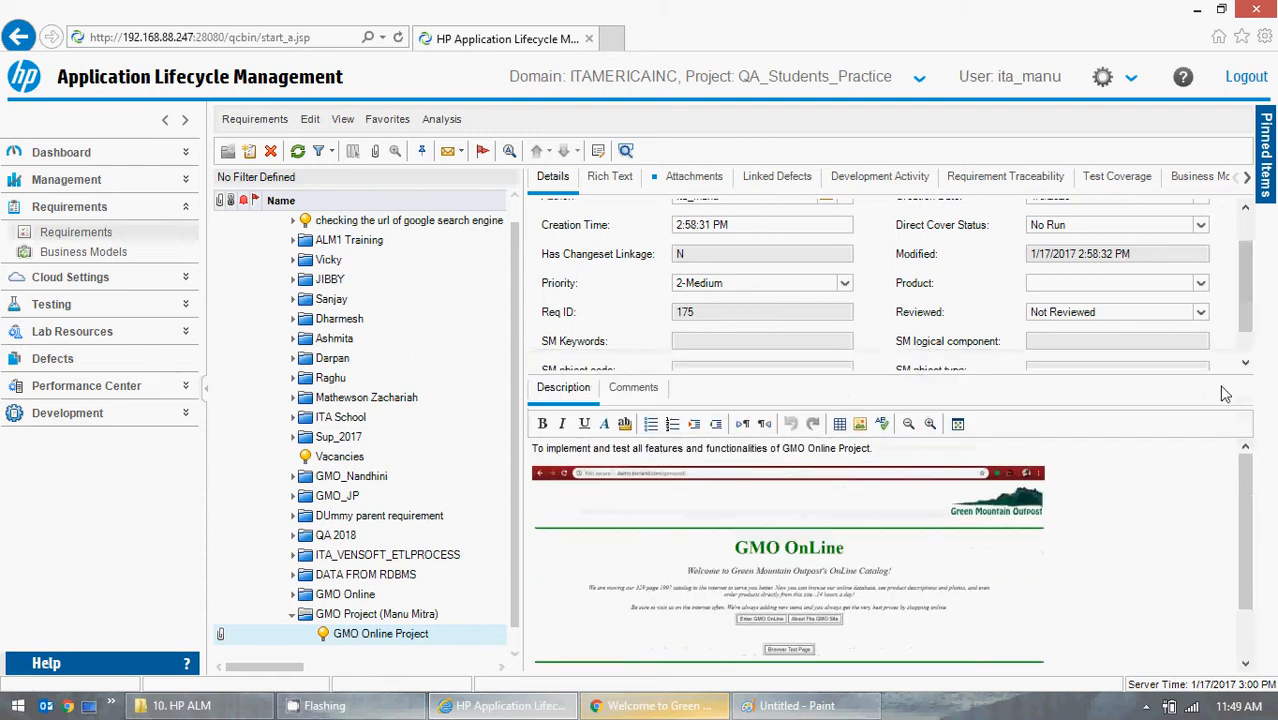
left_click_drag(1243, 492, 1268, 471)
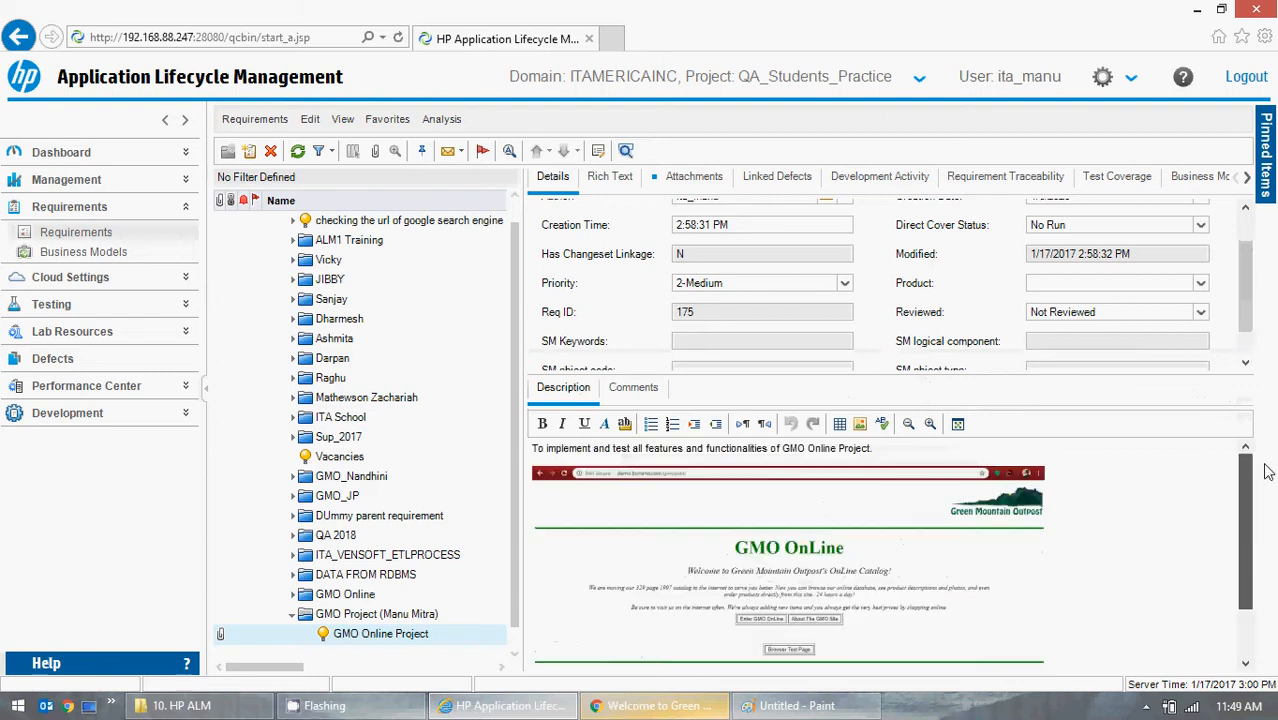
scroll(885, 598, "down", 3)
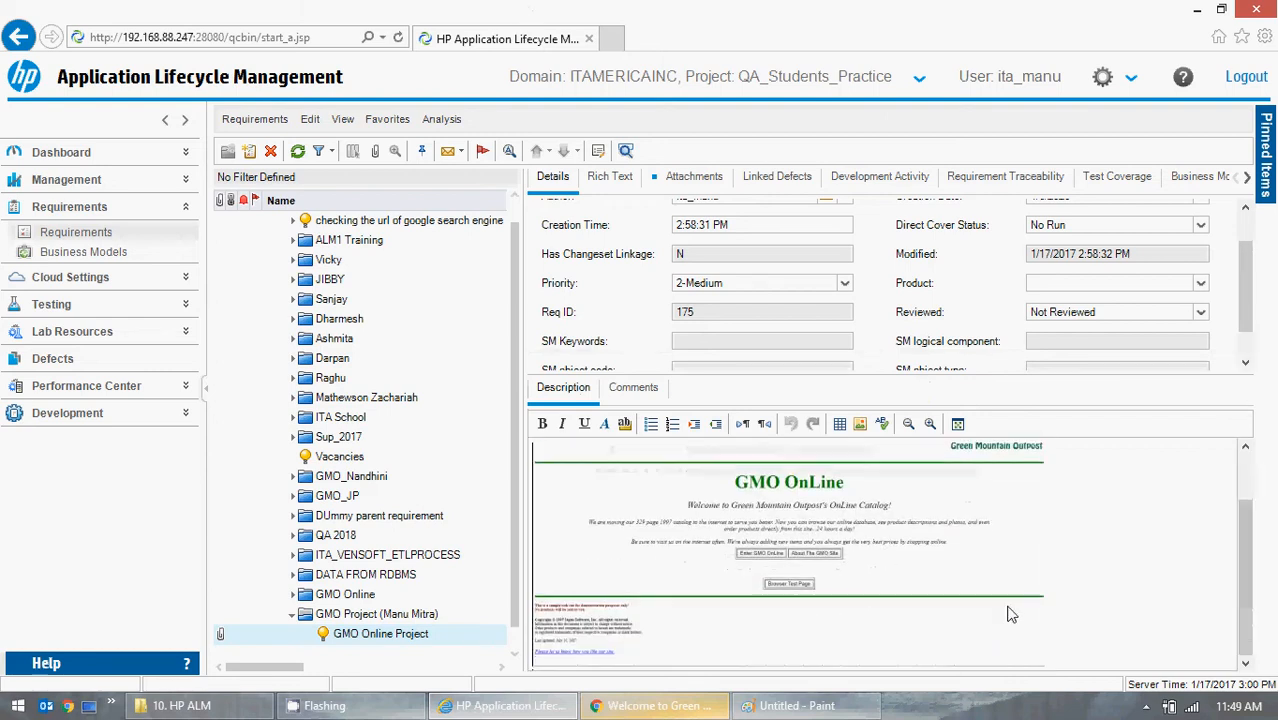
scroll(998, 595, "up", 3)
scroll(1010, 585, "down", 1)
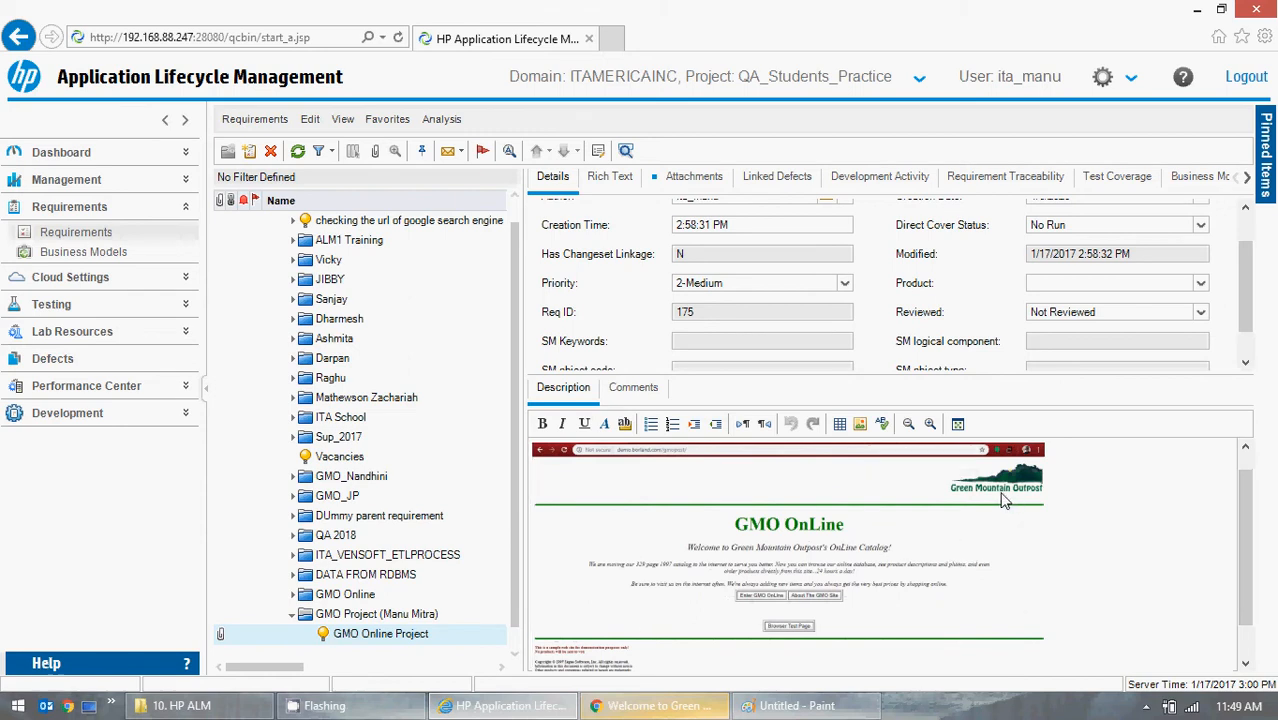
scroll(1248, 543, "up", 1)
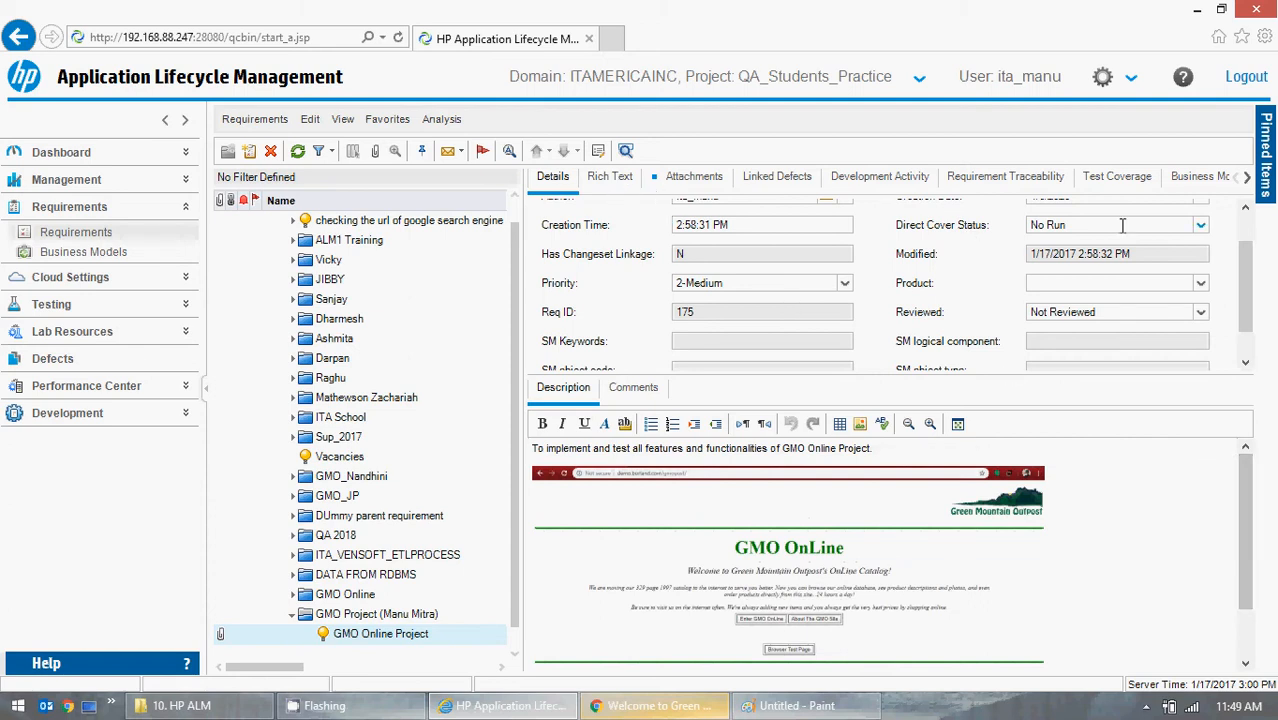
Look through the requirement's Rich Text, Attachments and Details tabs.
left_click(612, 180)
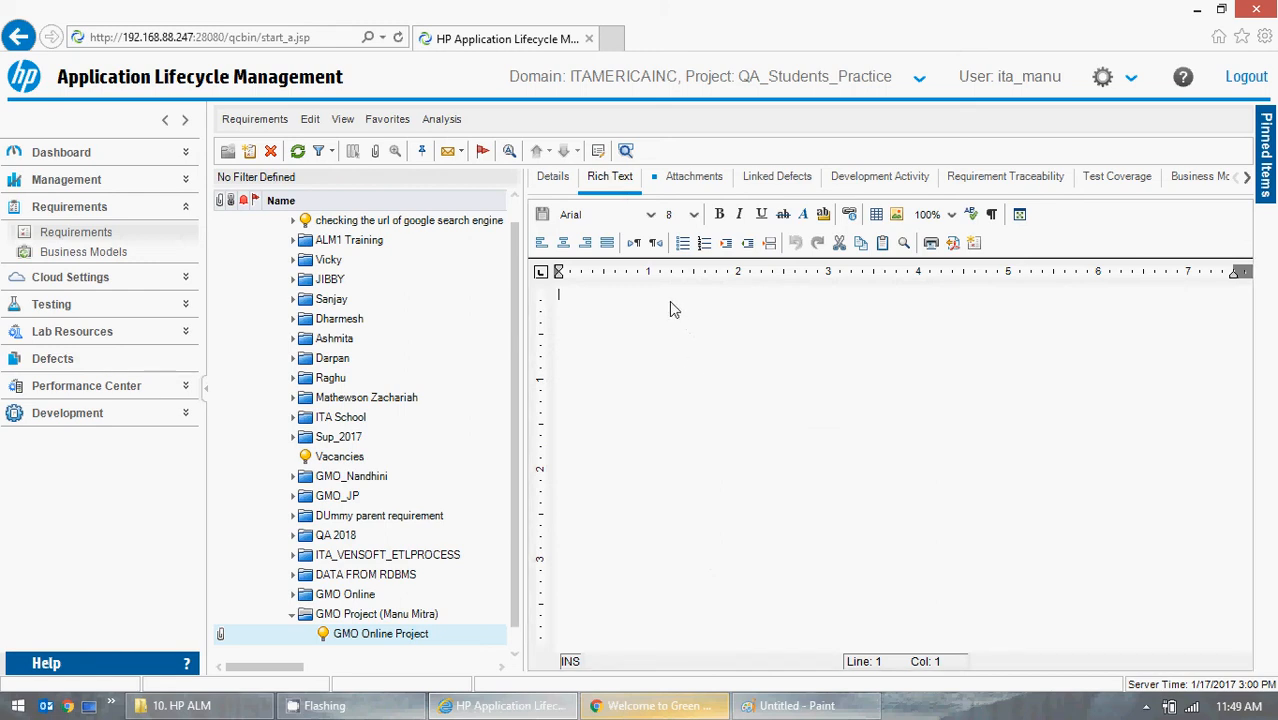
left_click(687, 181)
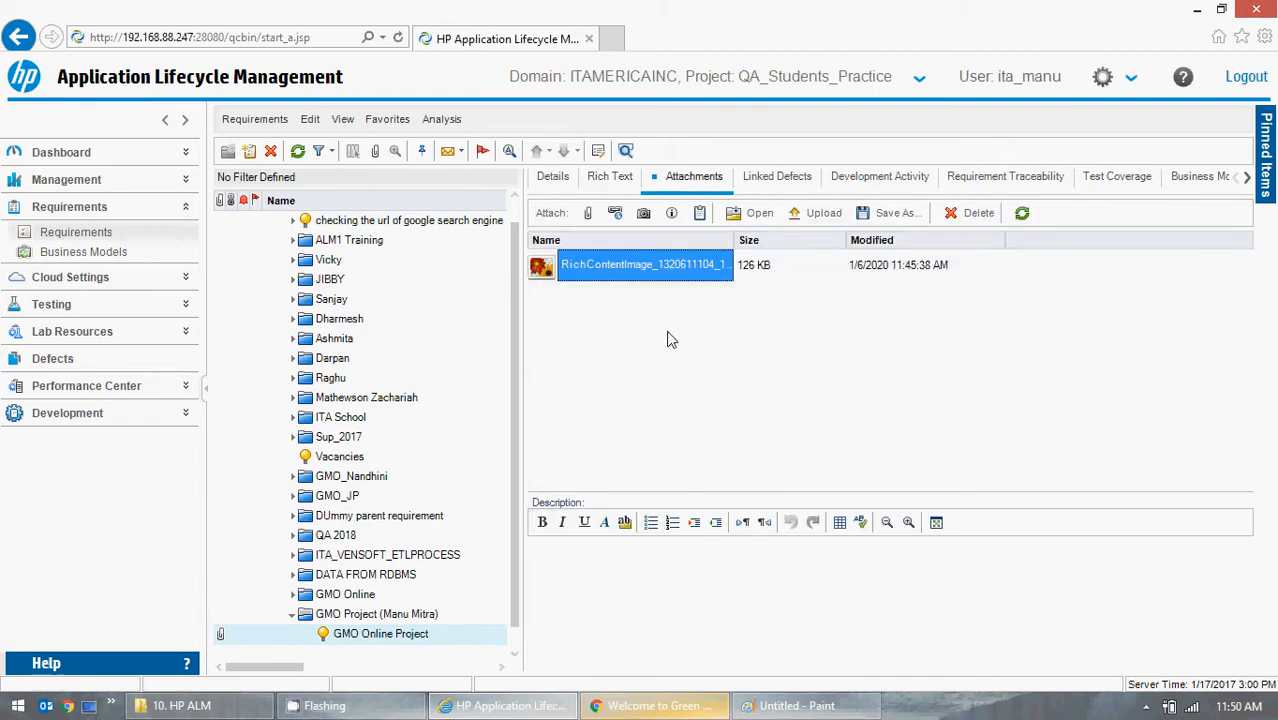
left_click(555, 181)
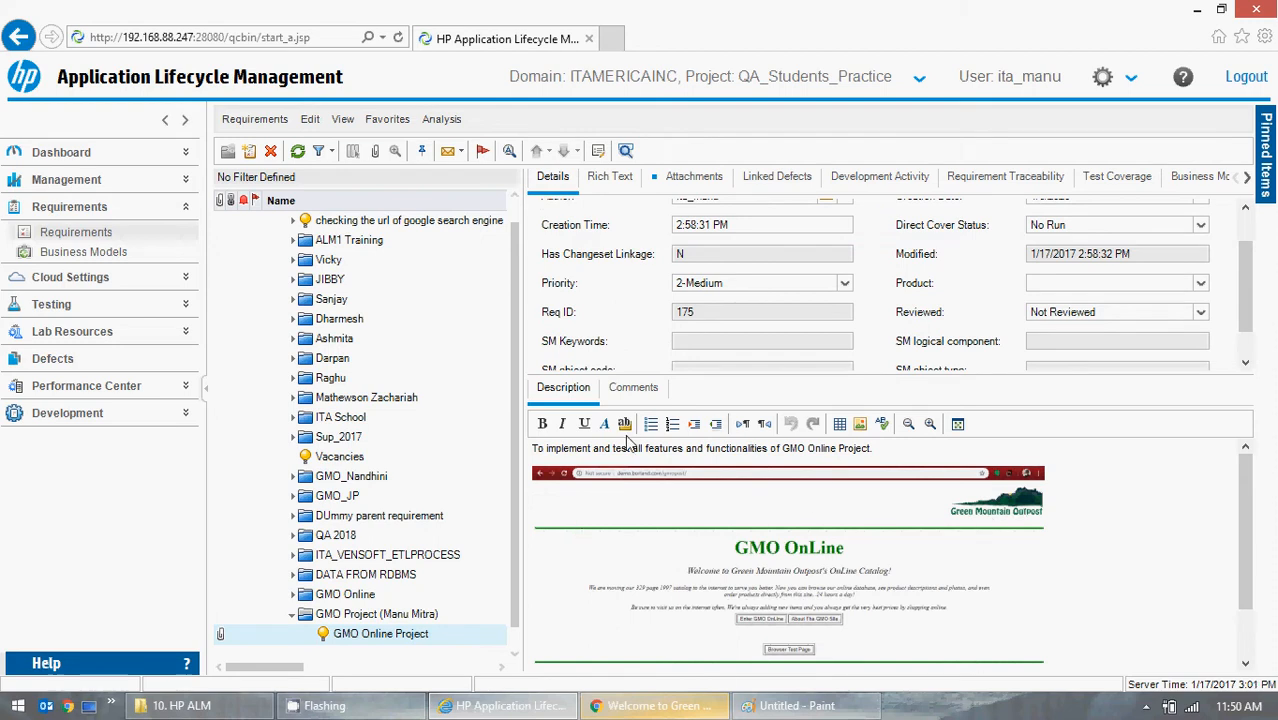
left_click(688, 178)
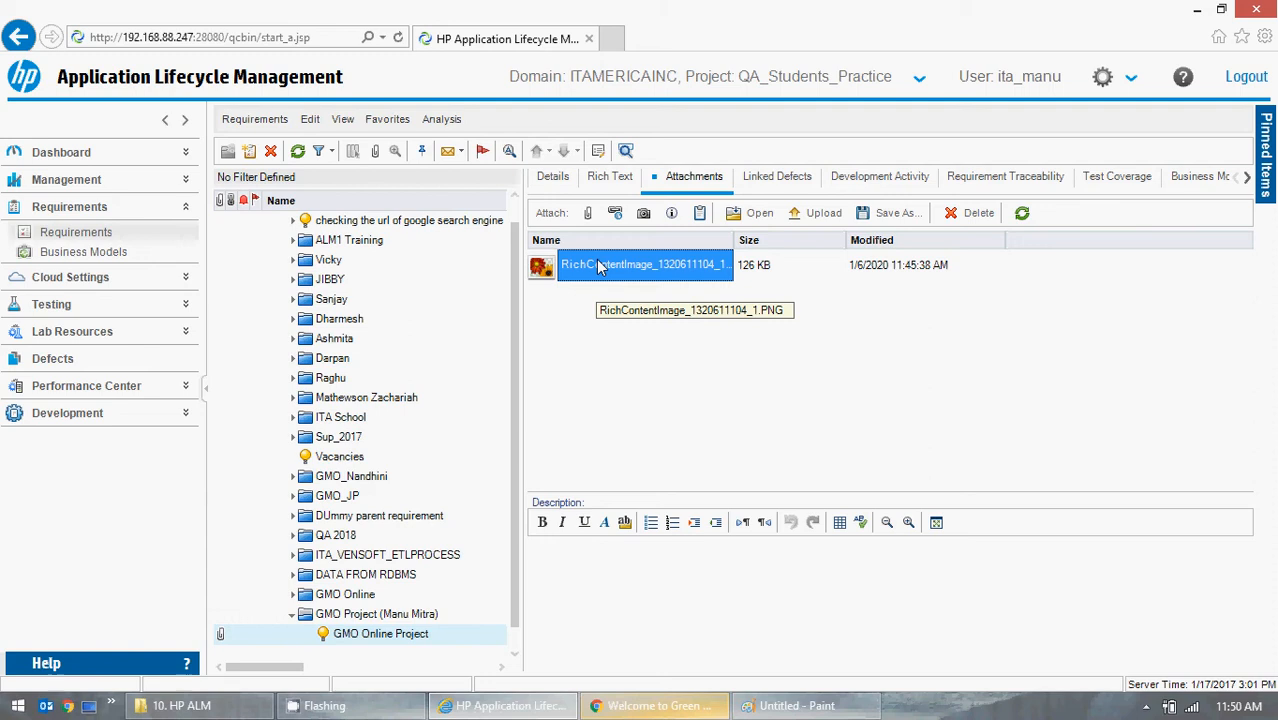
Close the untitled Paint image without saving it.
left_click(745, 705)
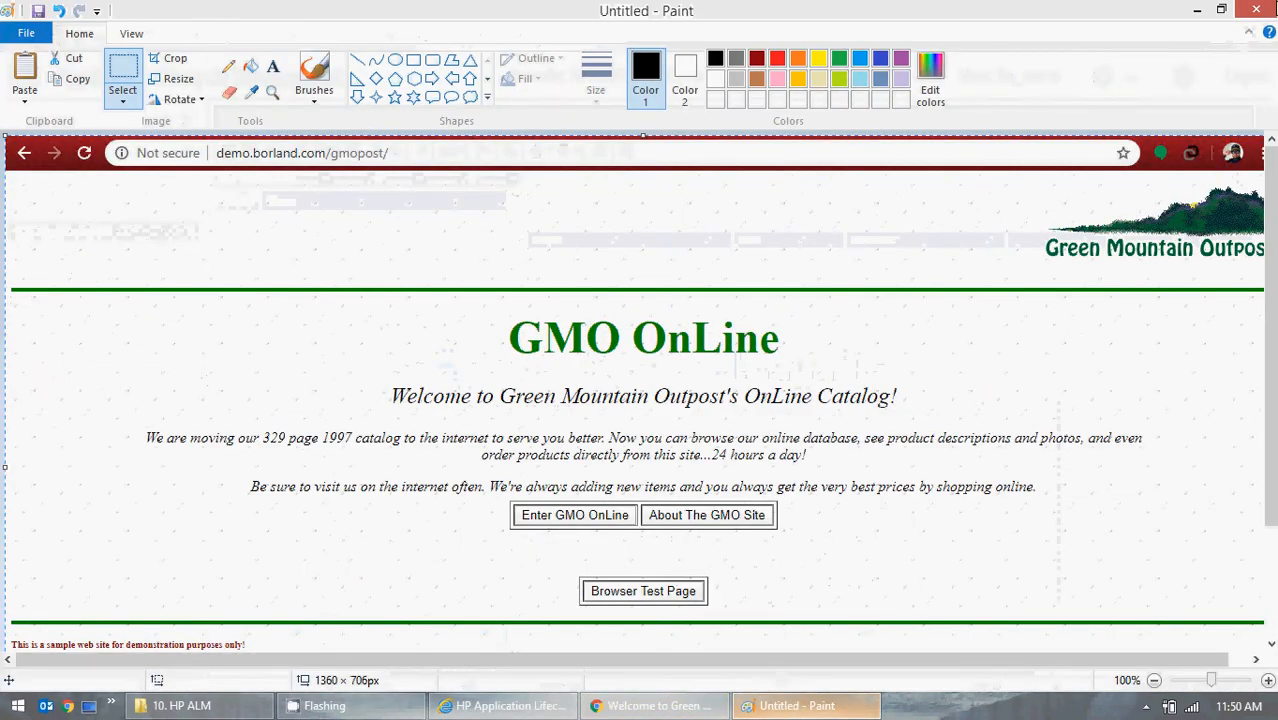
left_click(1272, 8)
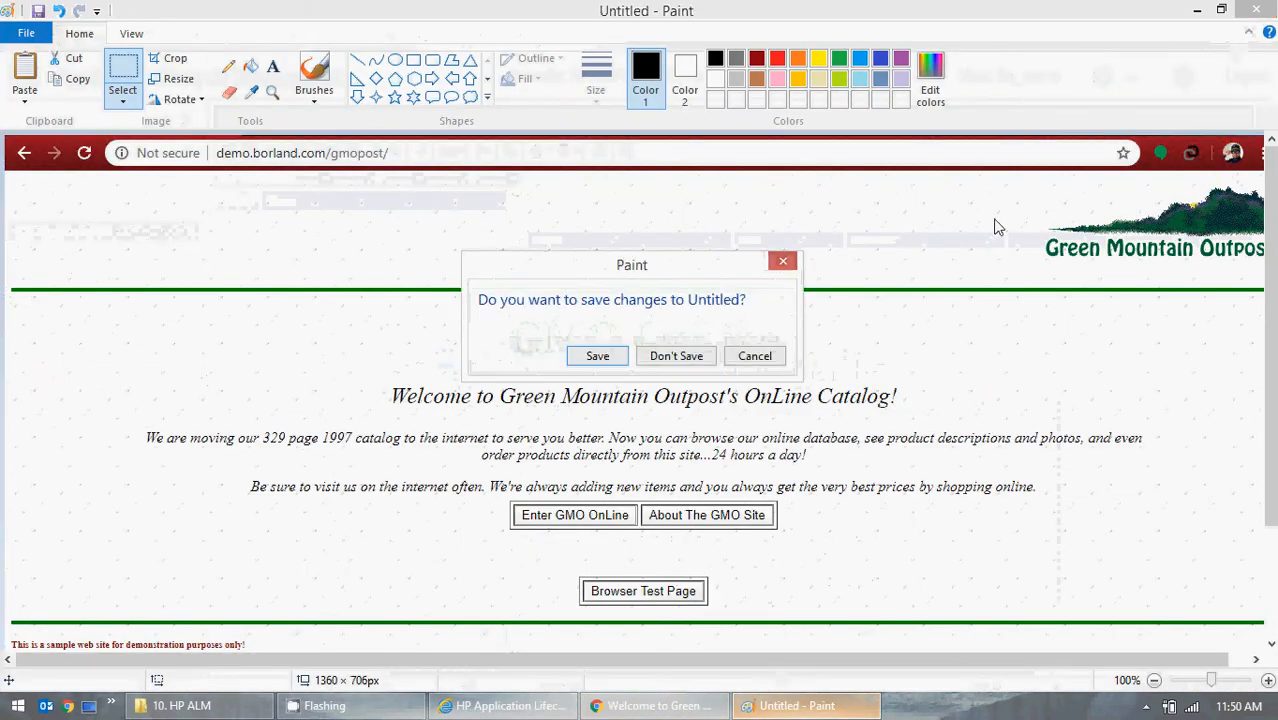
left_click(685, 360)
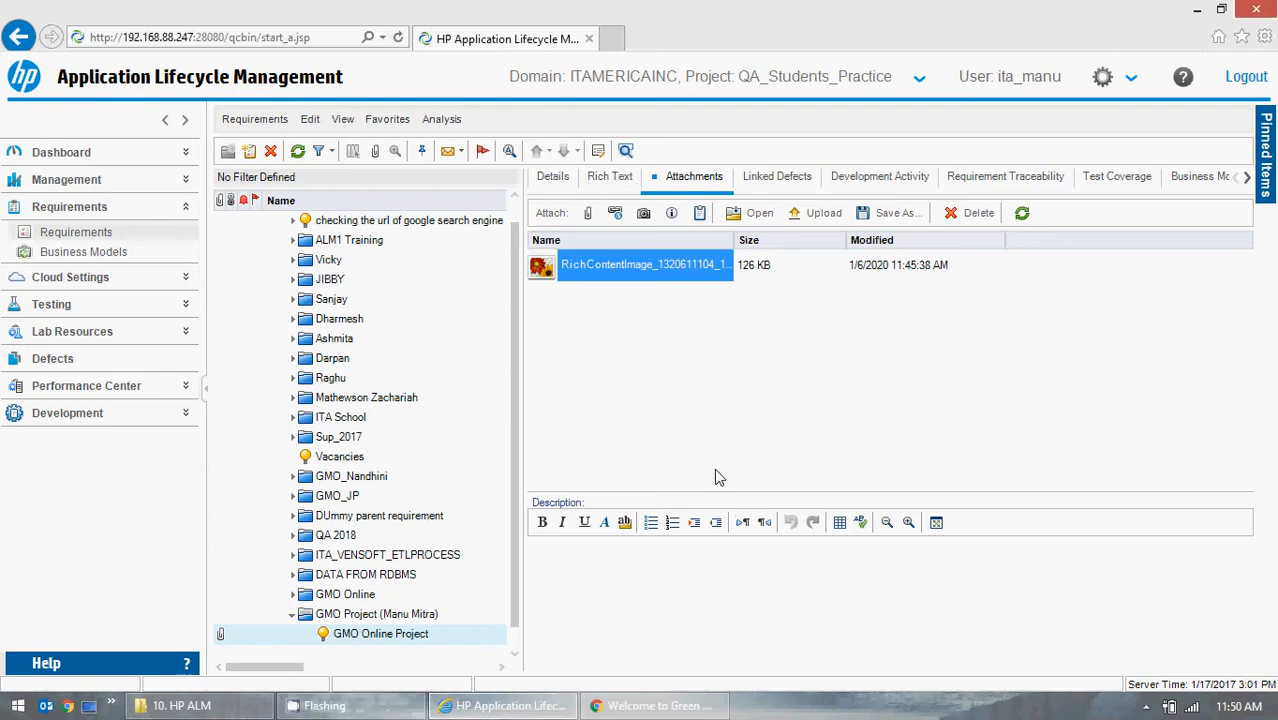
left_click(548, 184)
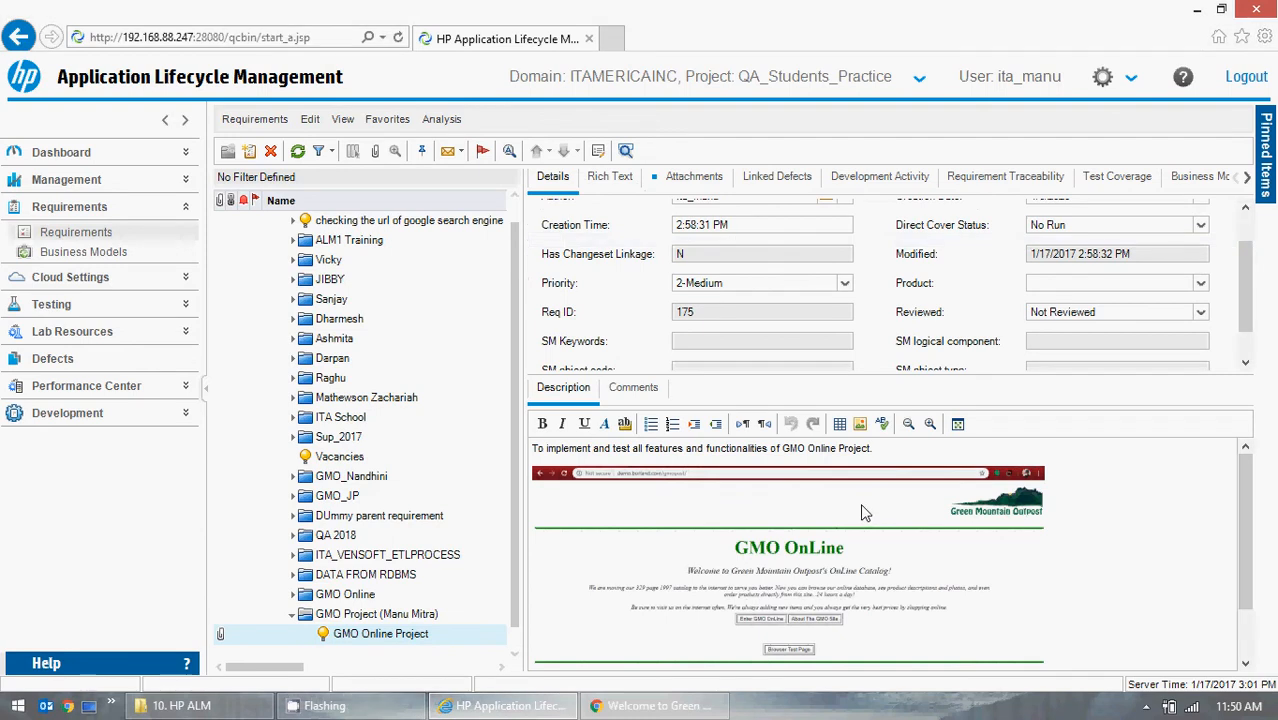
left_click(690, 182)
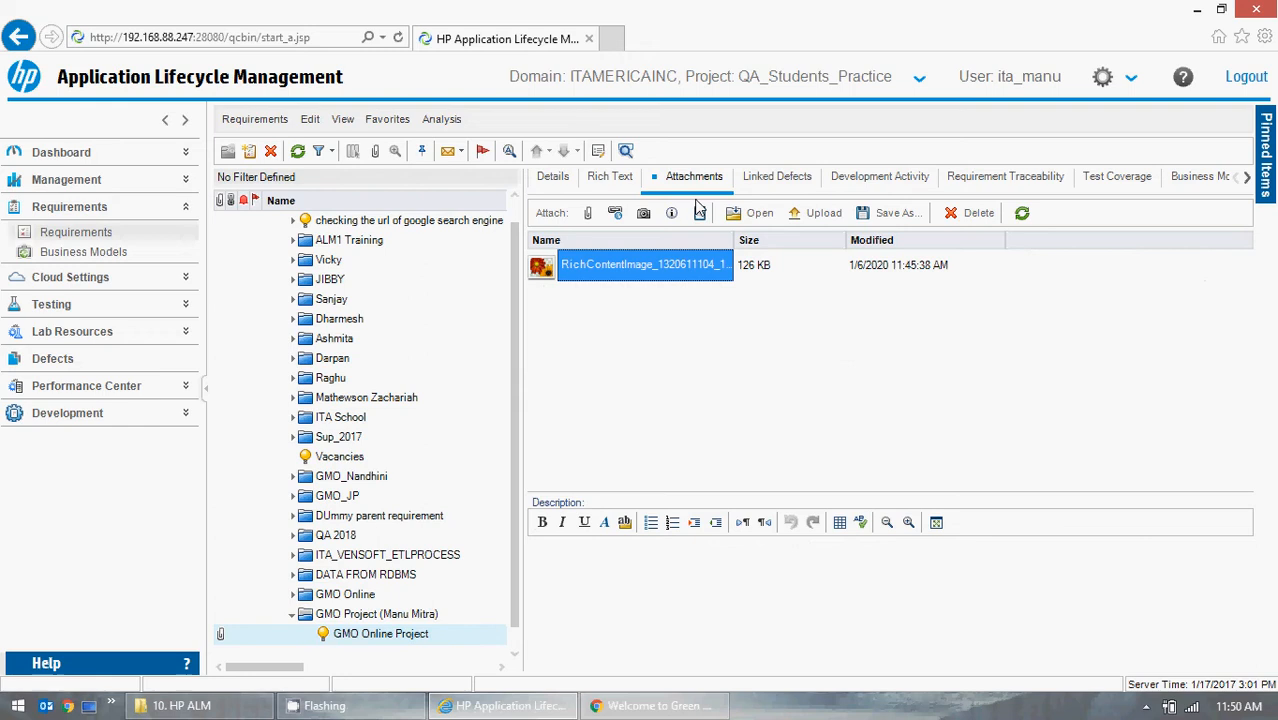
left_click(589, 220)
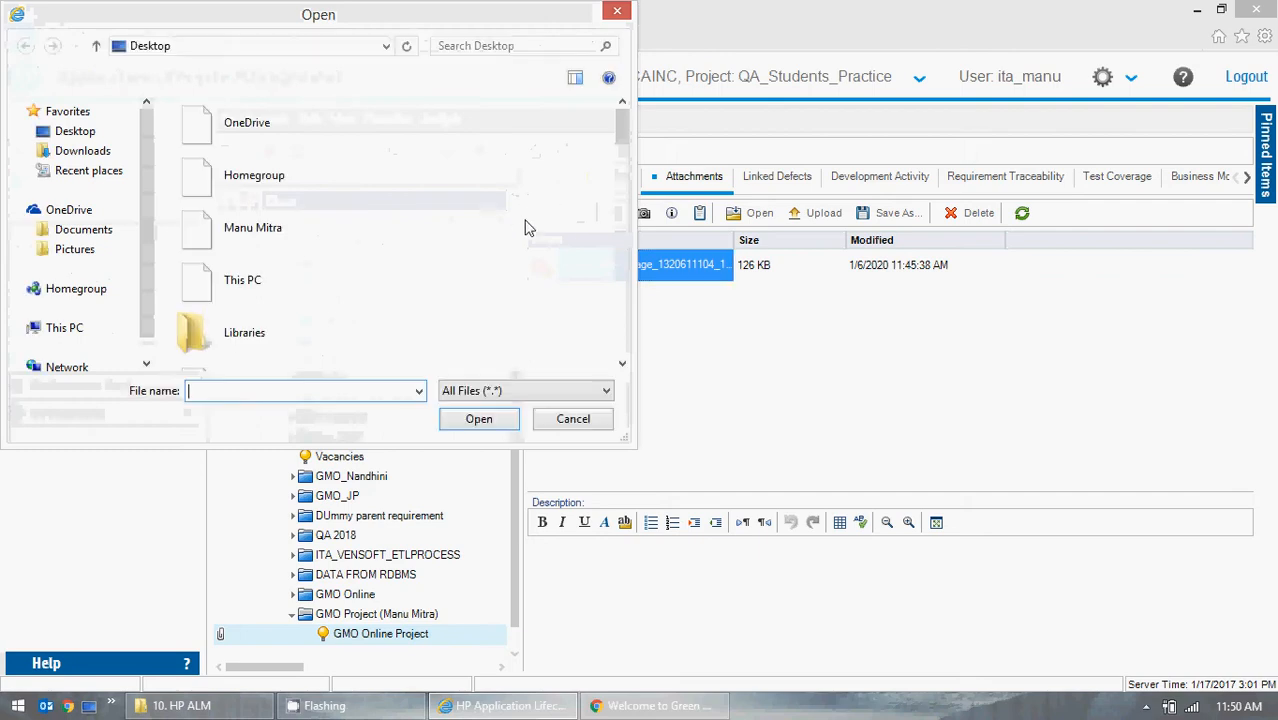
scroll(522, 250, "down", 5)
scroll(522, 250, "down", 3)
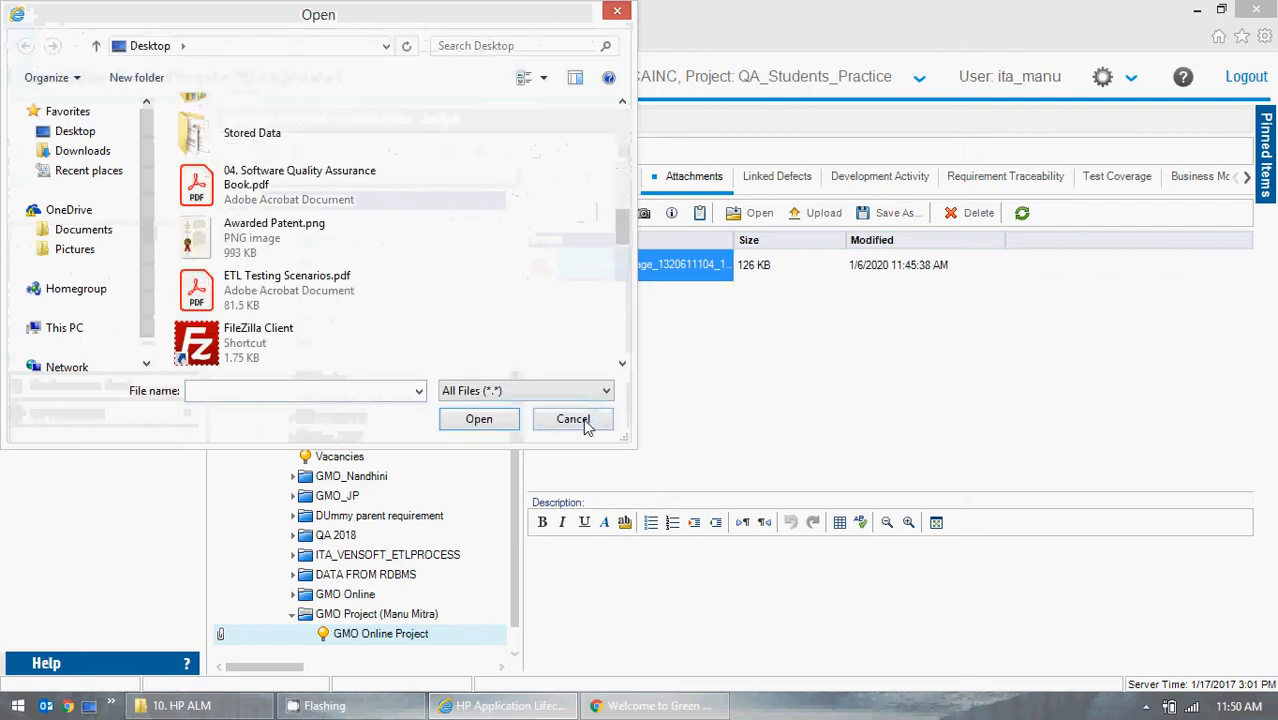
left_click(573, 418)
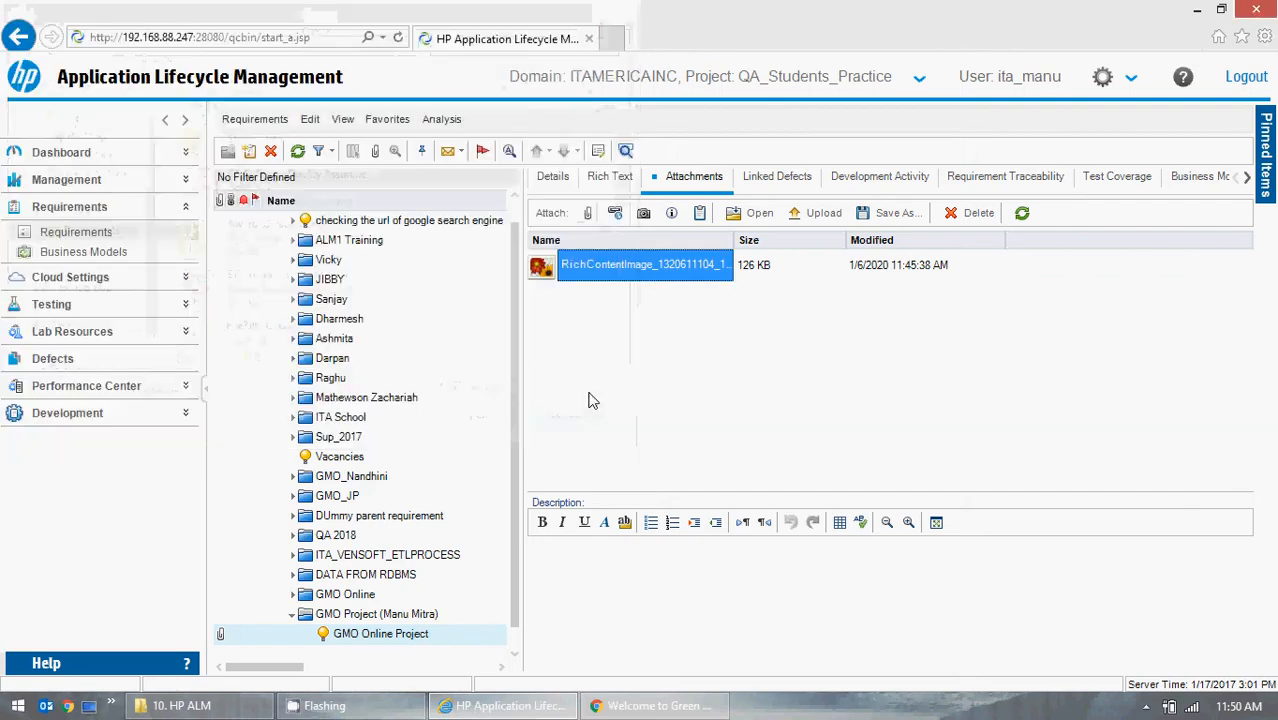
Insert the attached screenshot image into the requirement description at 50% image size.
left_click(556, 178)
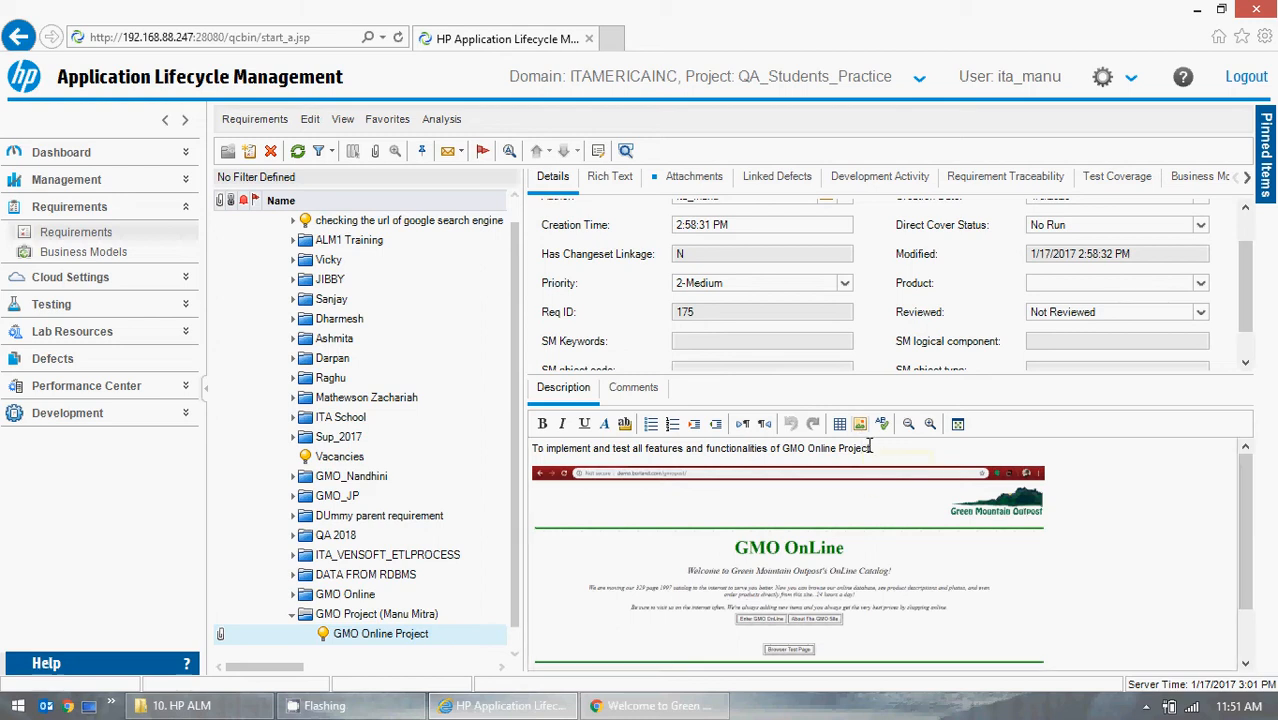
left_click(862, 423)
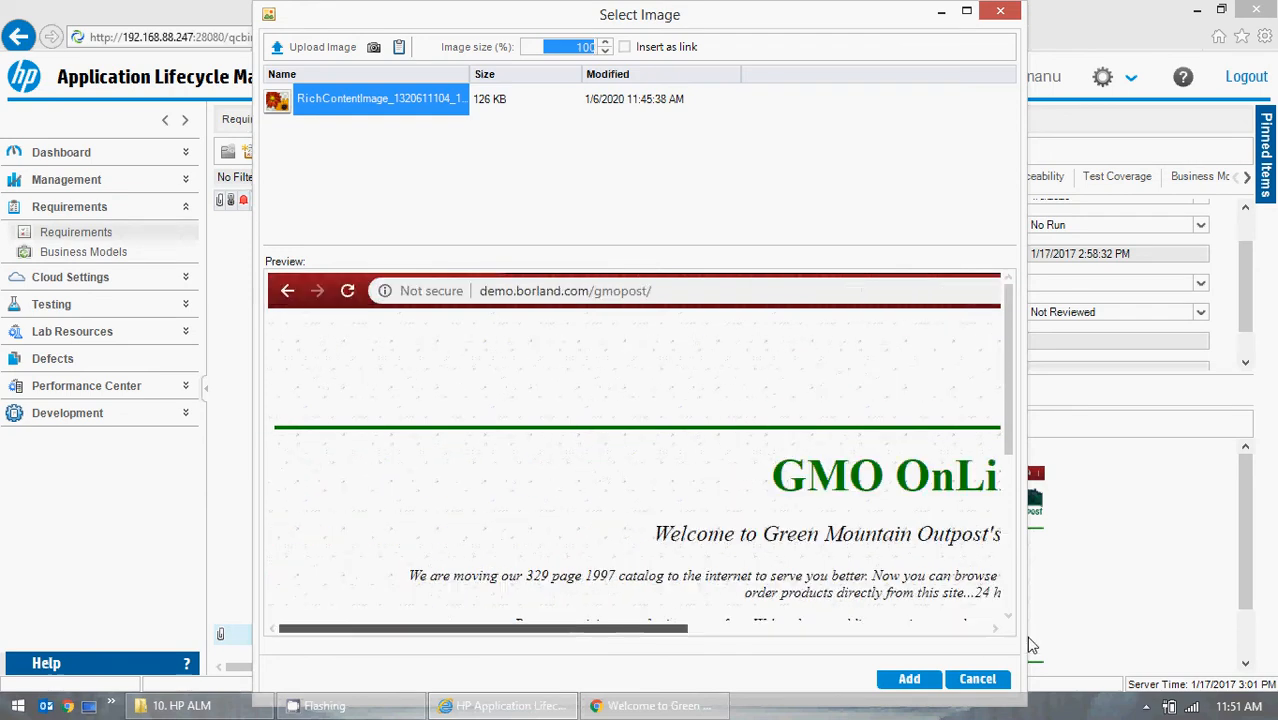
left_click(586, 47)
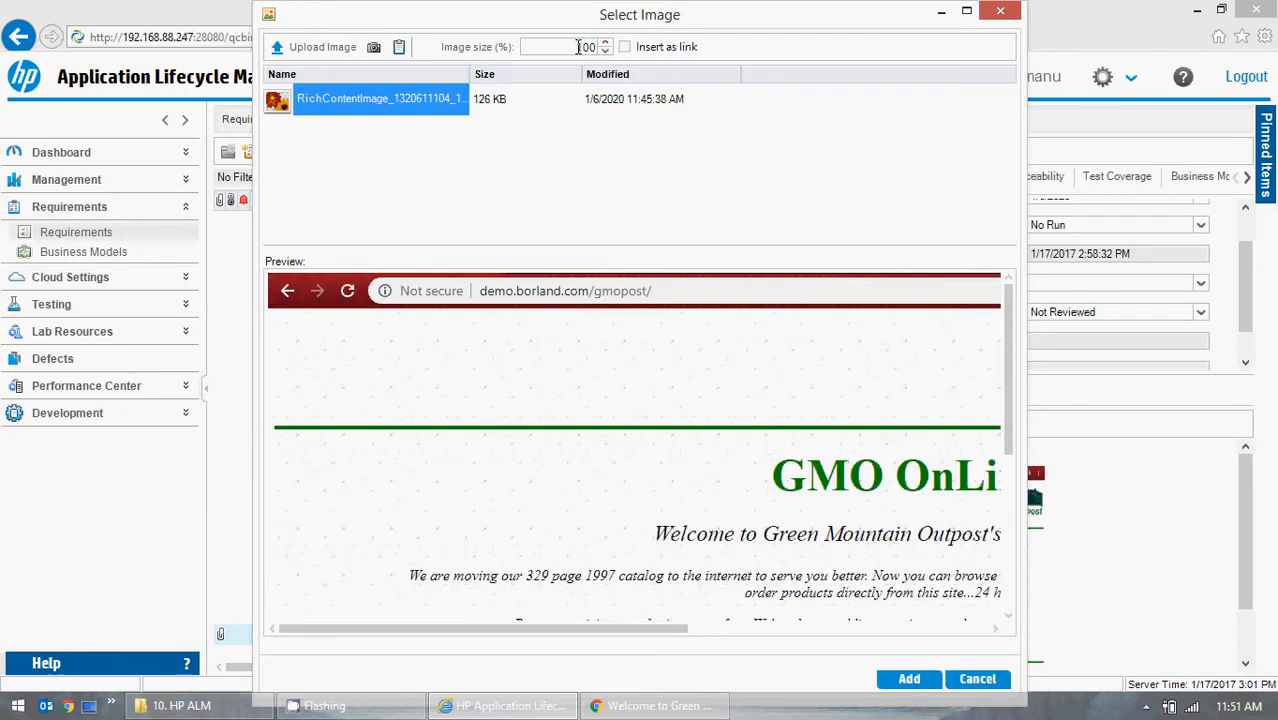
left_click_drag(577, 47, 603, 50)
type("50")
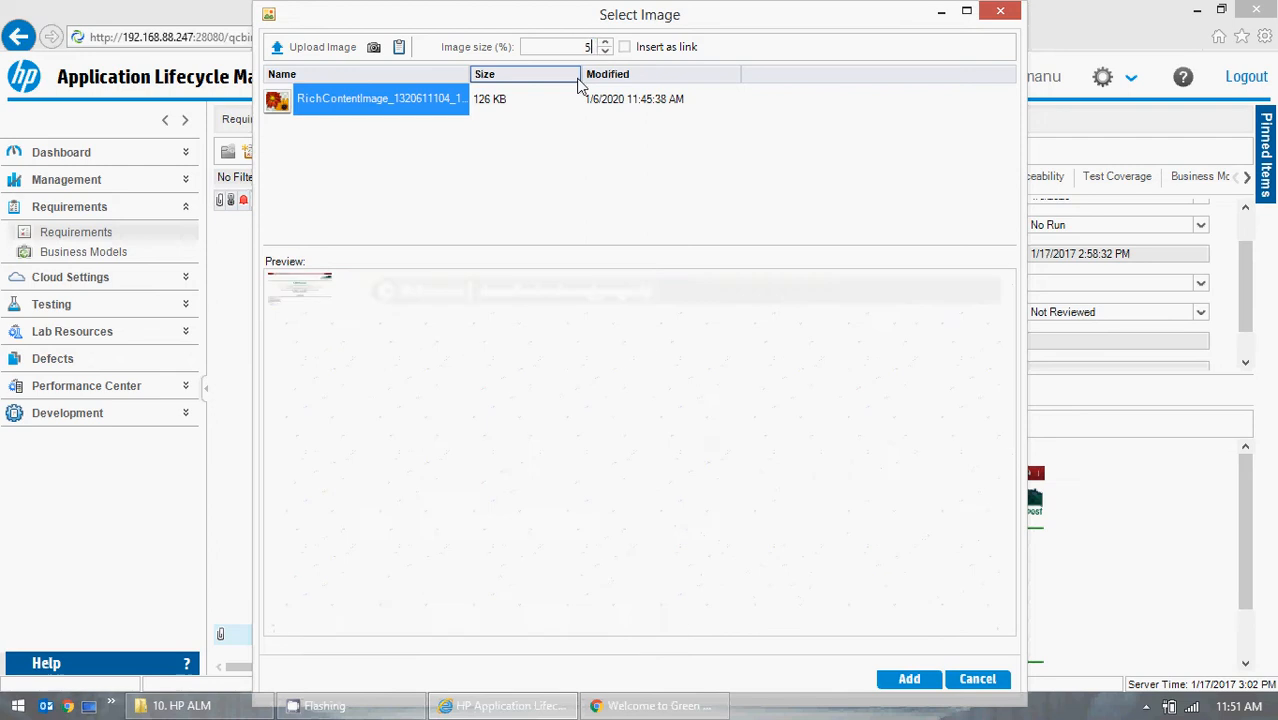
left_click(909, 679)
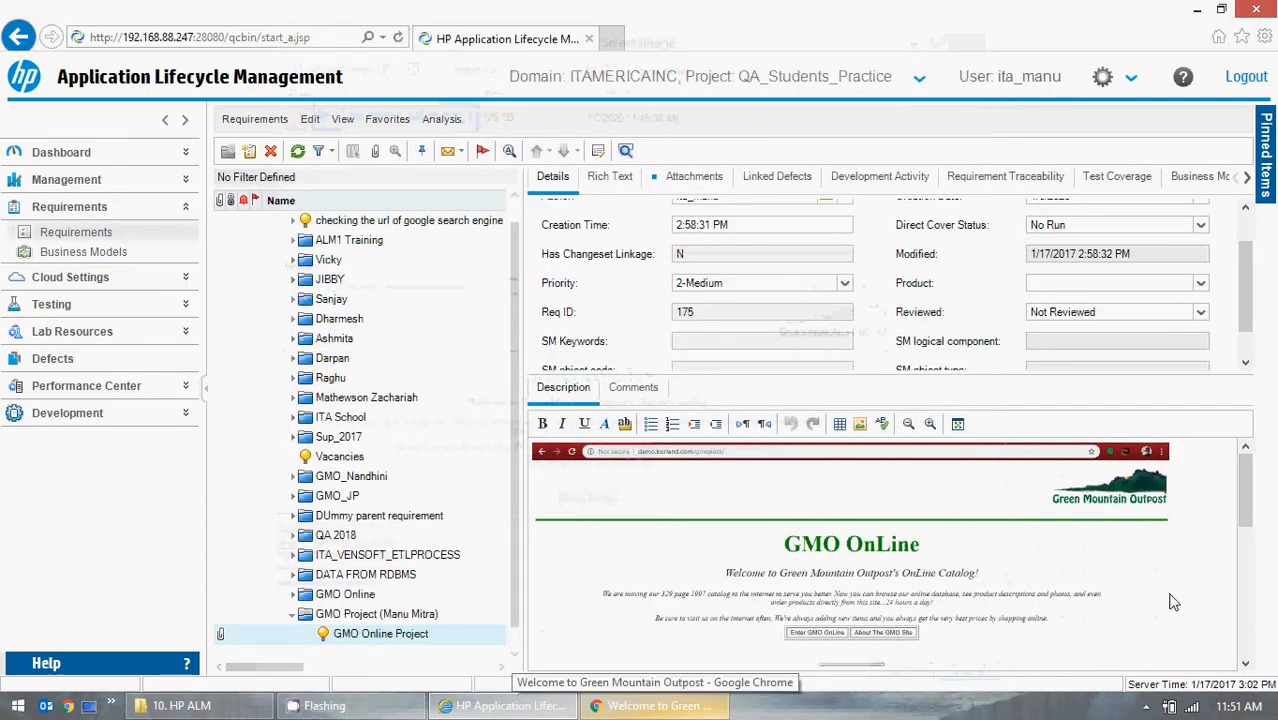
Delete the original larger screenshot below the description text.
scroll(1189, 590, "down", 5)
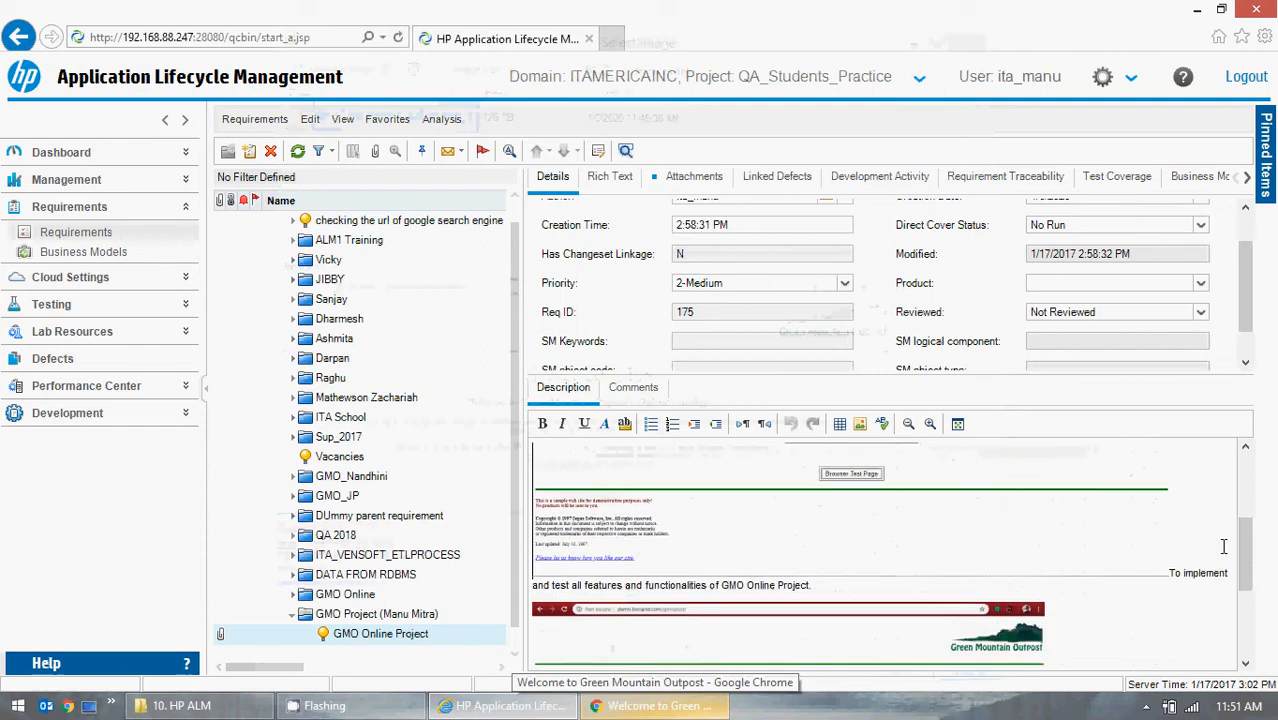
scroll(1221, 549, "down", 3)
scroll(1219, 549, "up", 3)
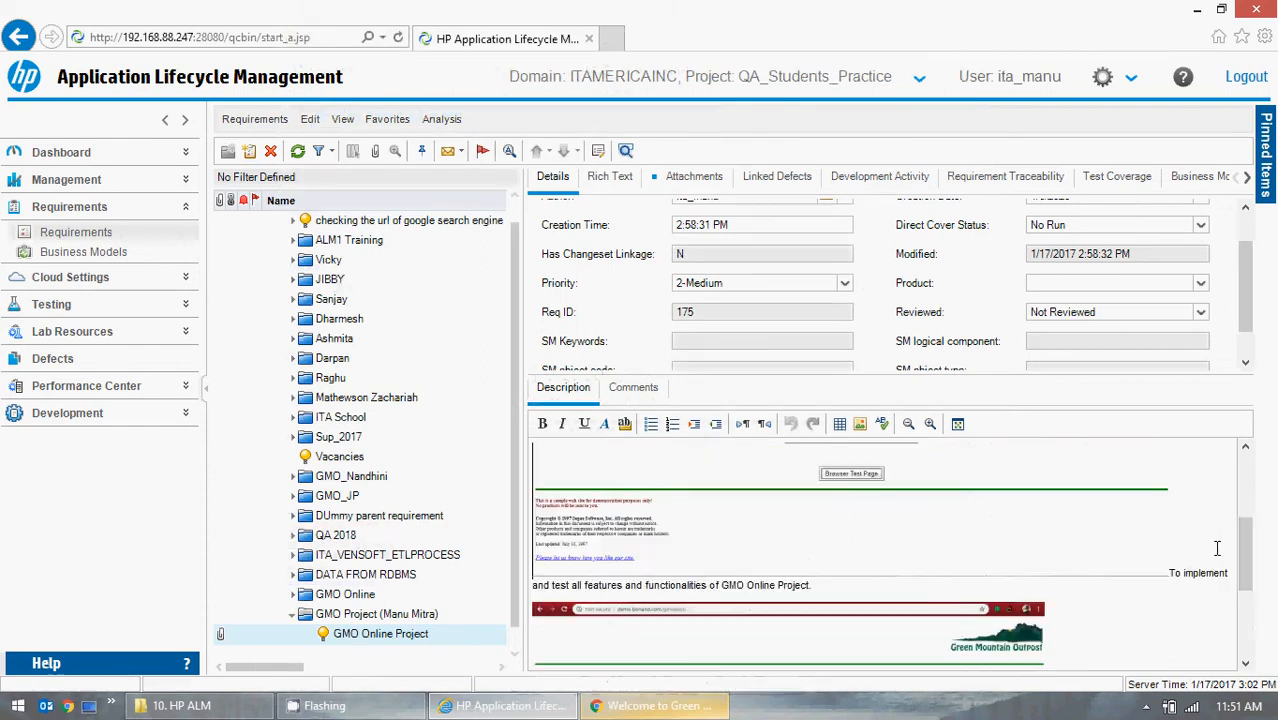
scroll(1217, 548, "down", 3)
scroll(1217, 548, "up", 1)
scroll(1217, 548, "down", 3)
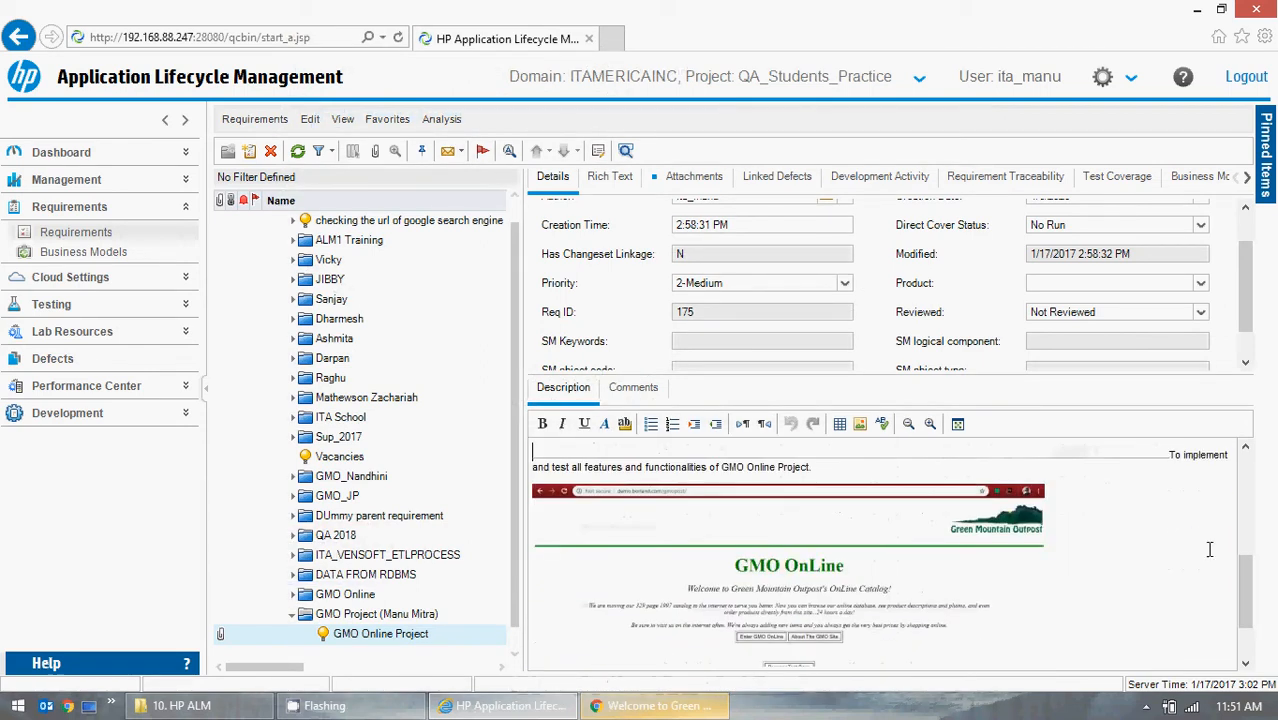
left_click(777, 559)
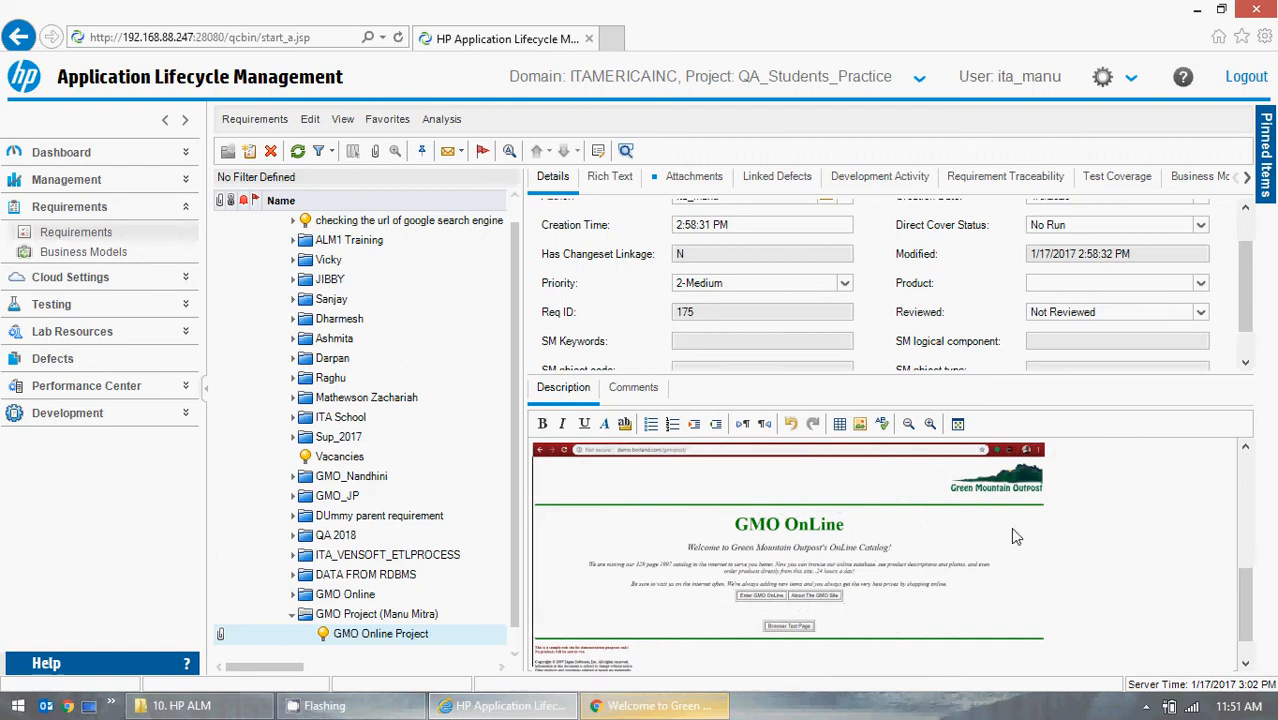
key("Delete")
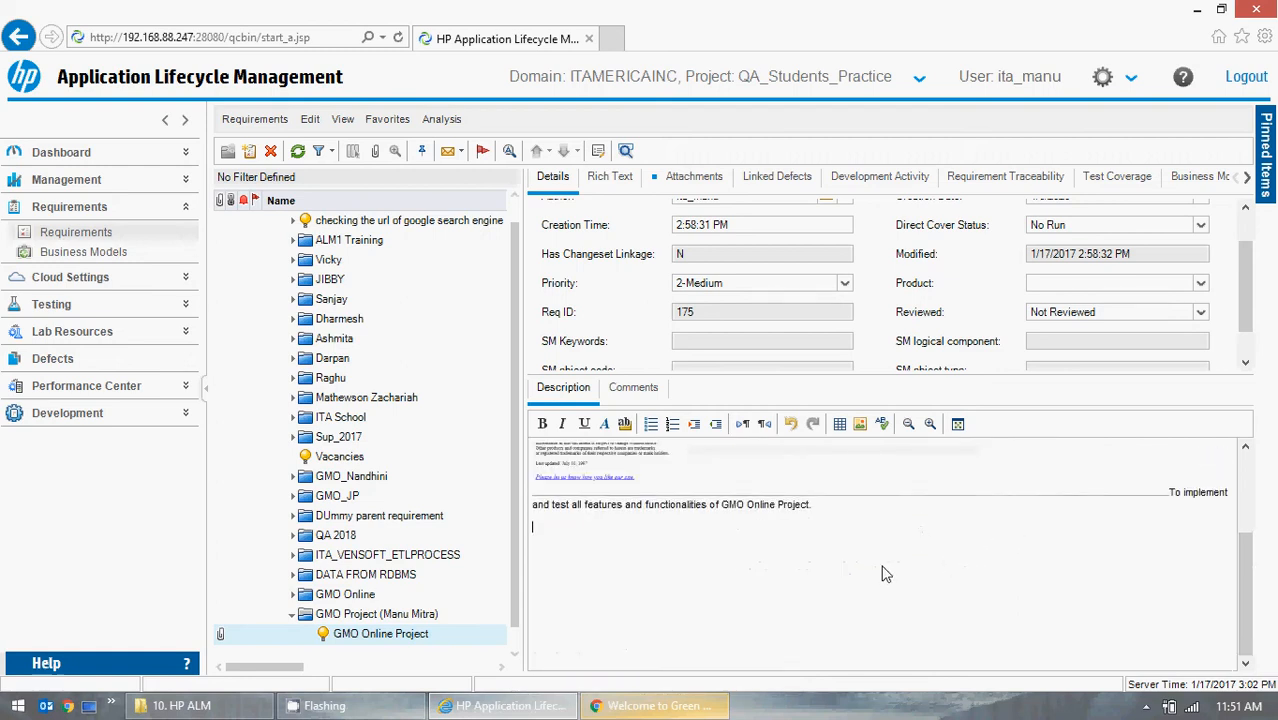
Rejoin the split description sentence 'To implement and test all features and functionalities of GMO Online Project.' onto one line.
key("ctrl+v")
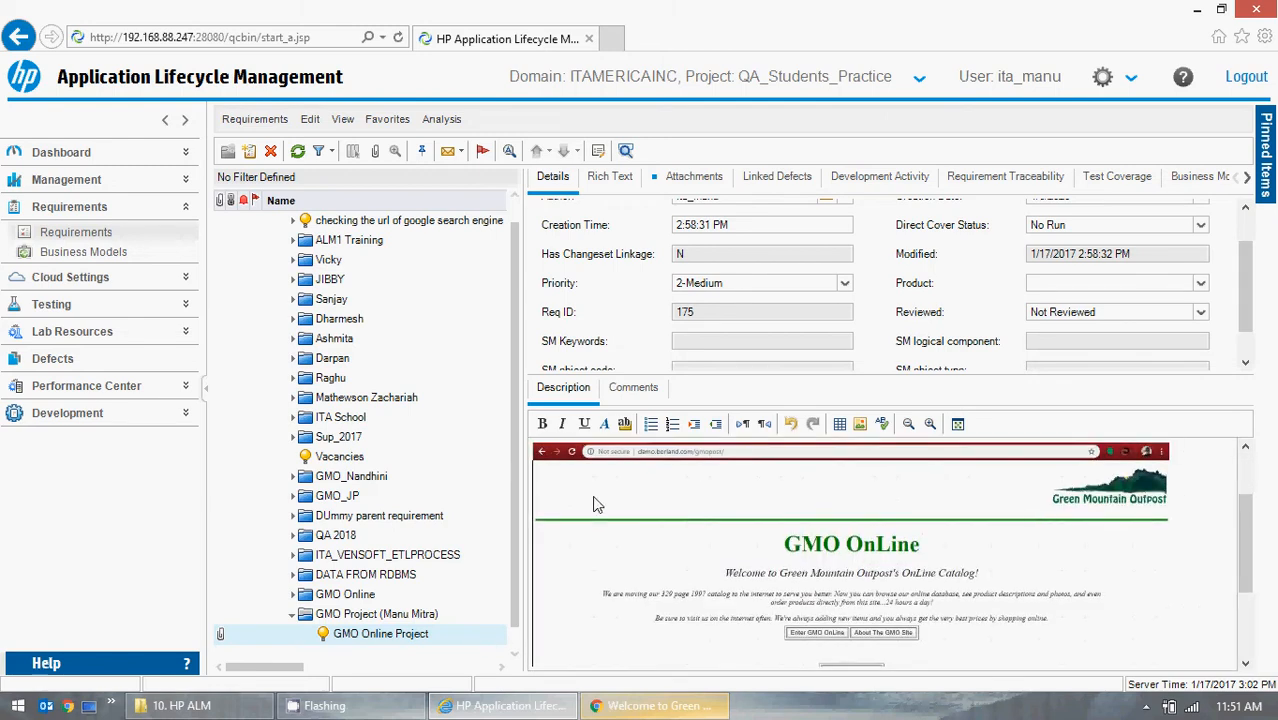
scroll(1186, 531, "down", 3)
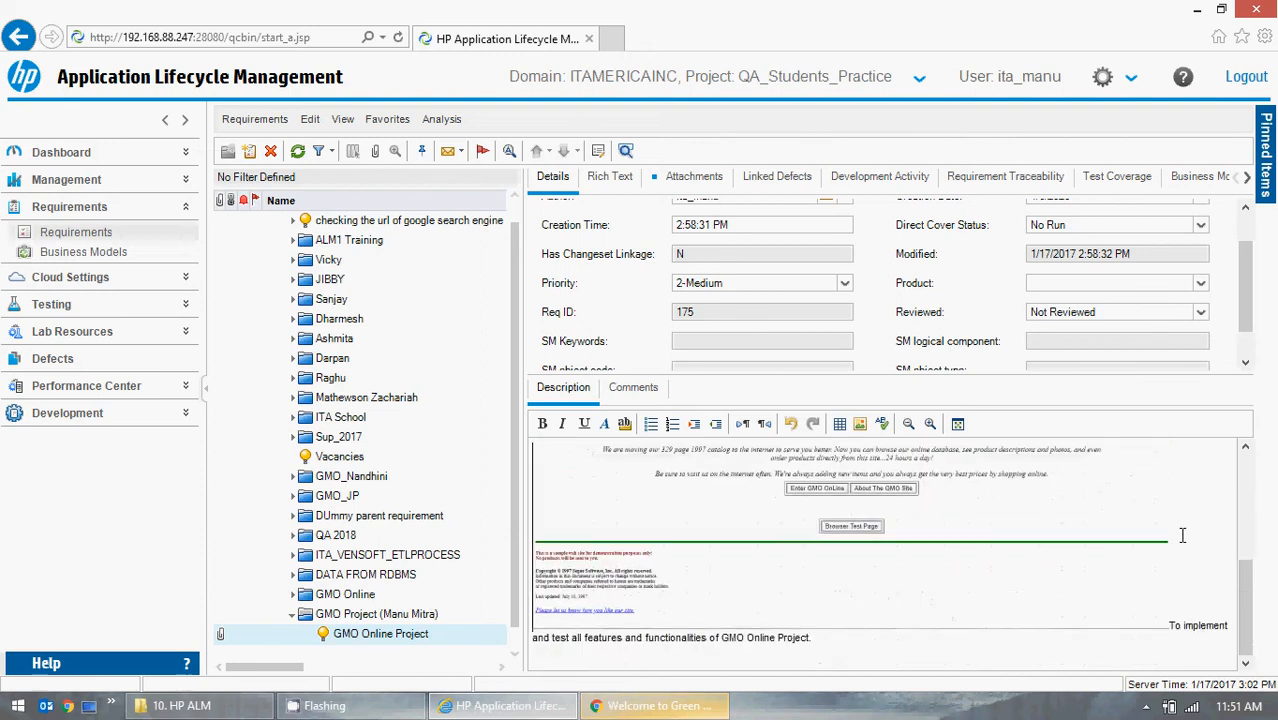
left_click_drag(814, 637, 516, 636)
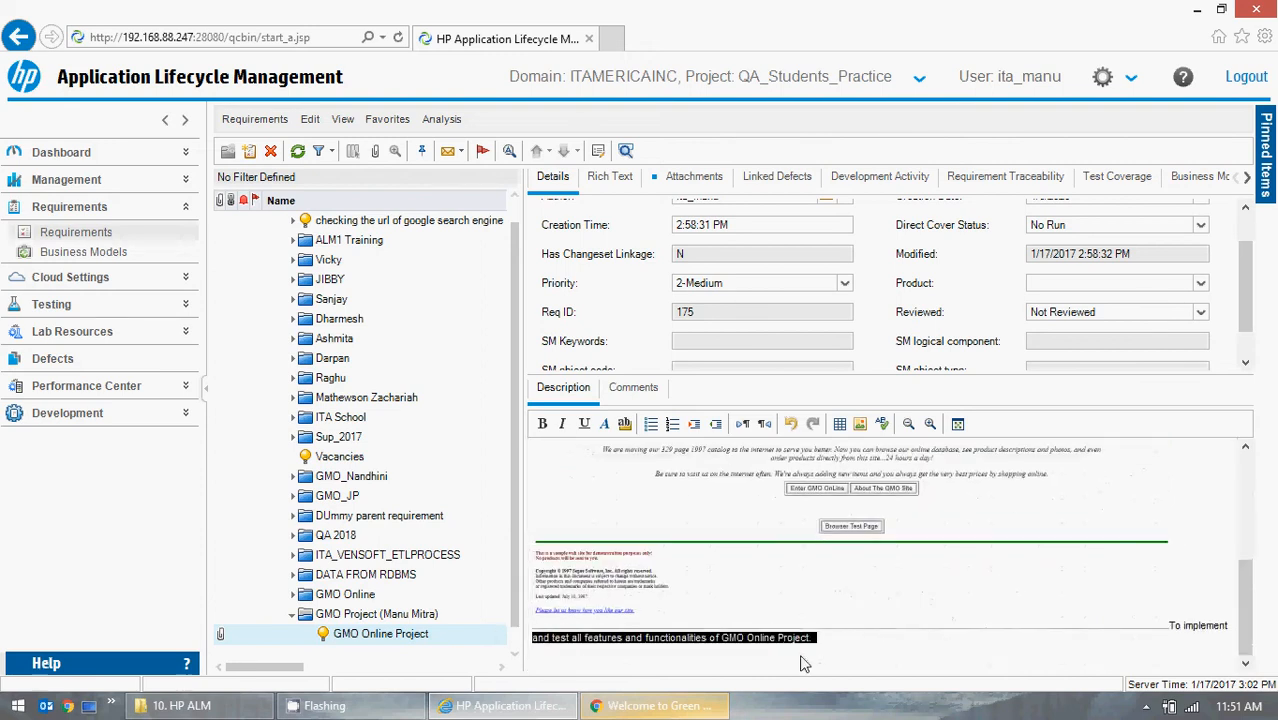
left_click(1173, 632)
key("Return")
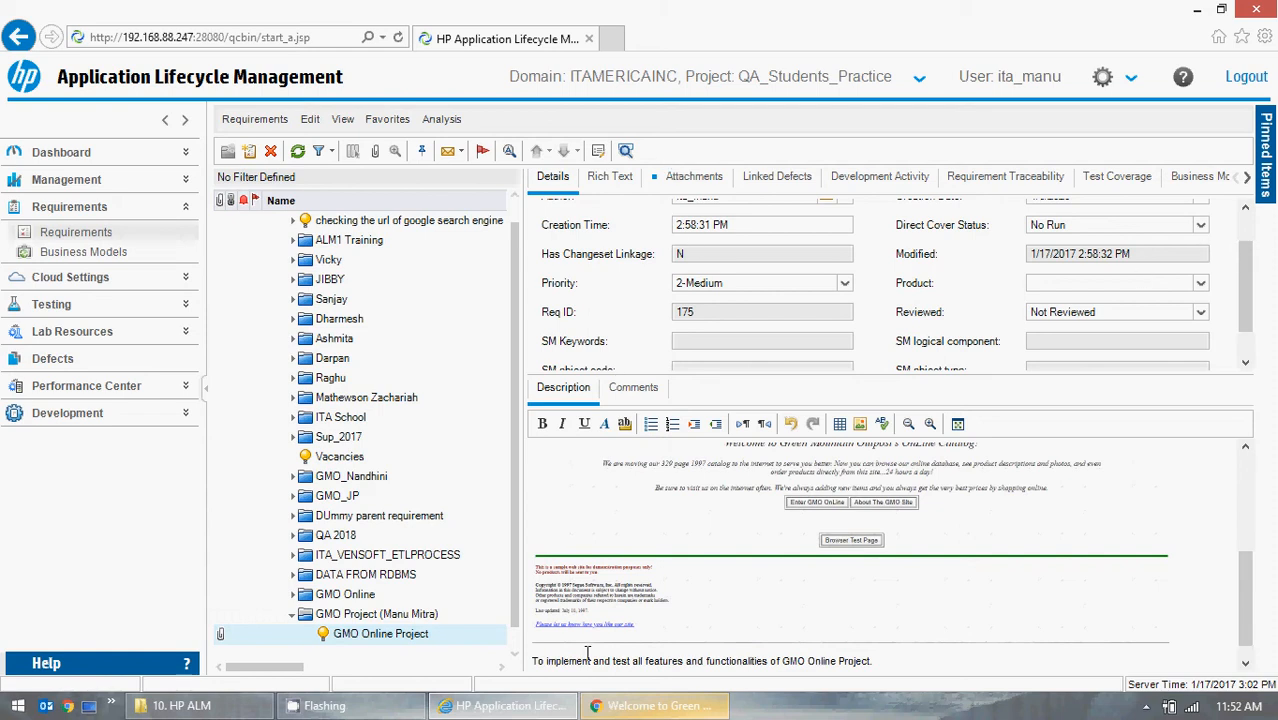
left_click(633, 710)
left_click(633, 710)
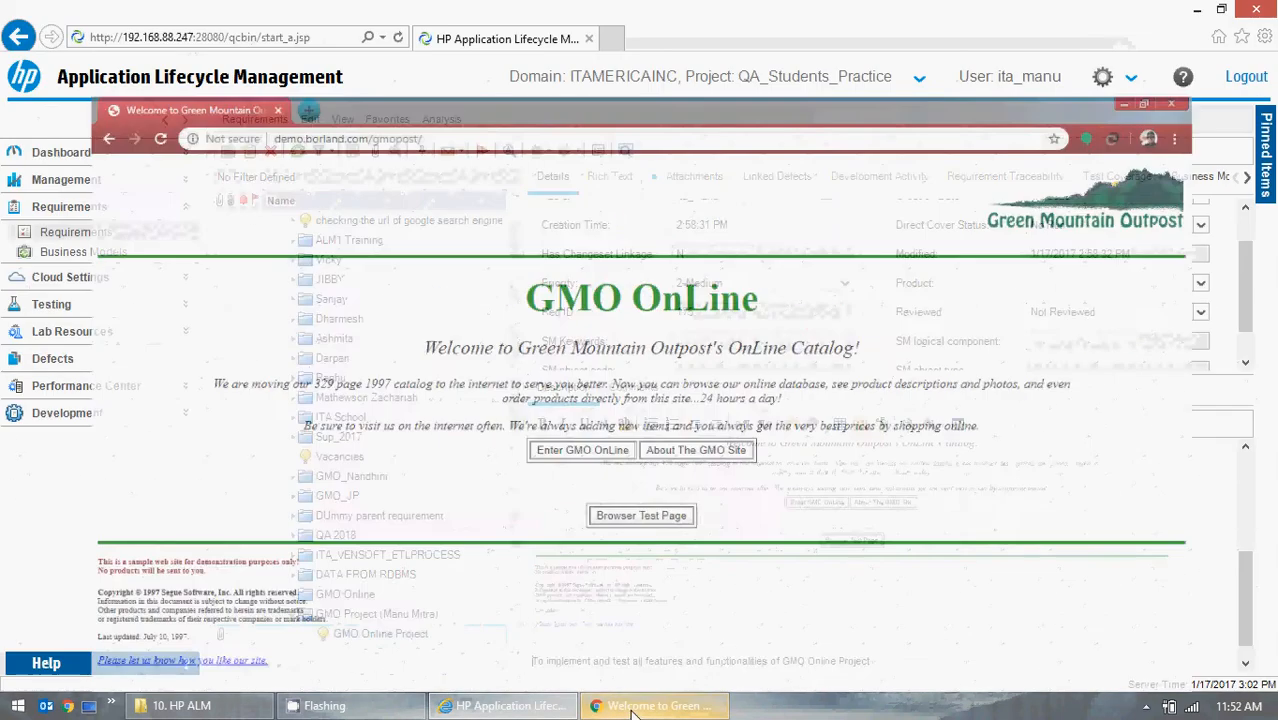
left_click(633, 710)
left_click(633, 710)
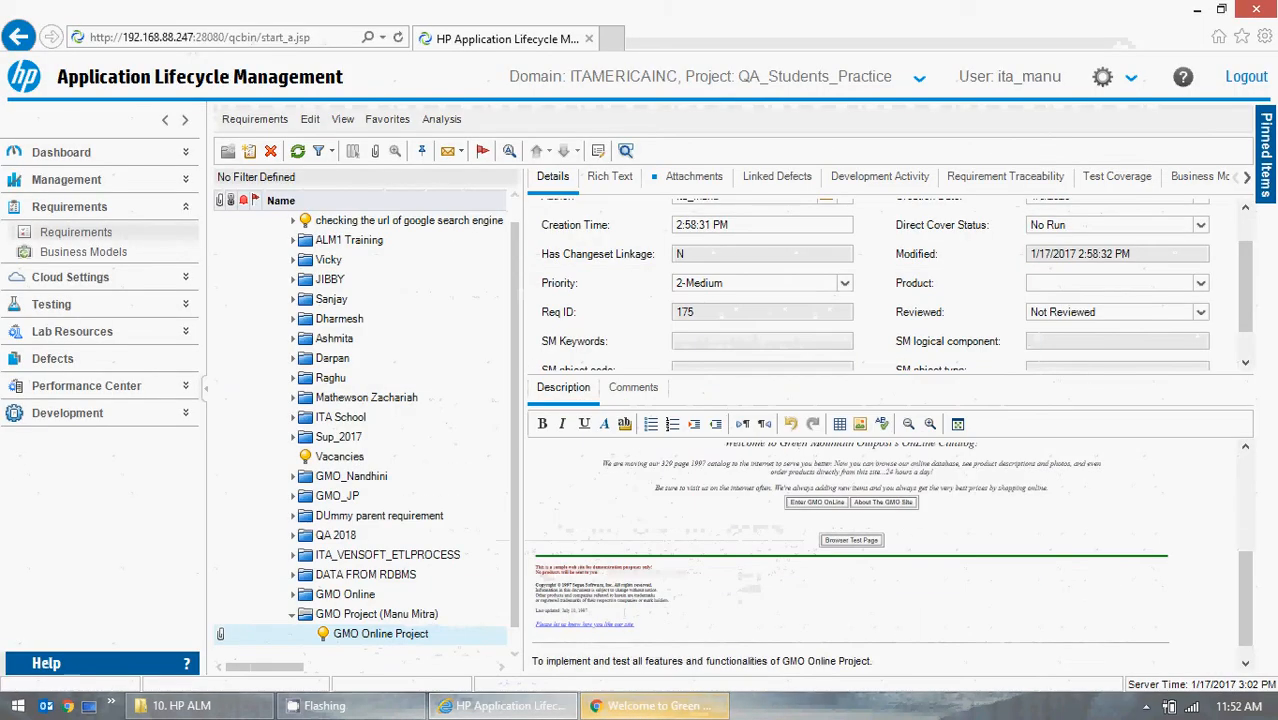
Close the ALM browser window, refresh the desktop and reopen Internet Explorer.
left_click(1256, 9)
right_click(755, 283)
left_click(793, 342)
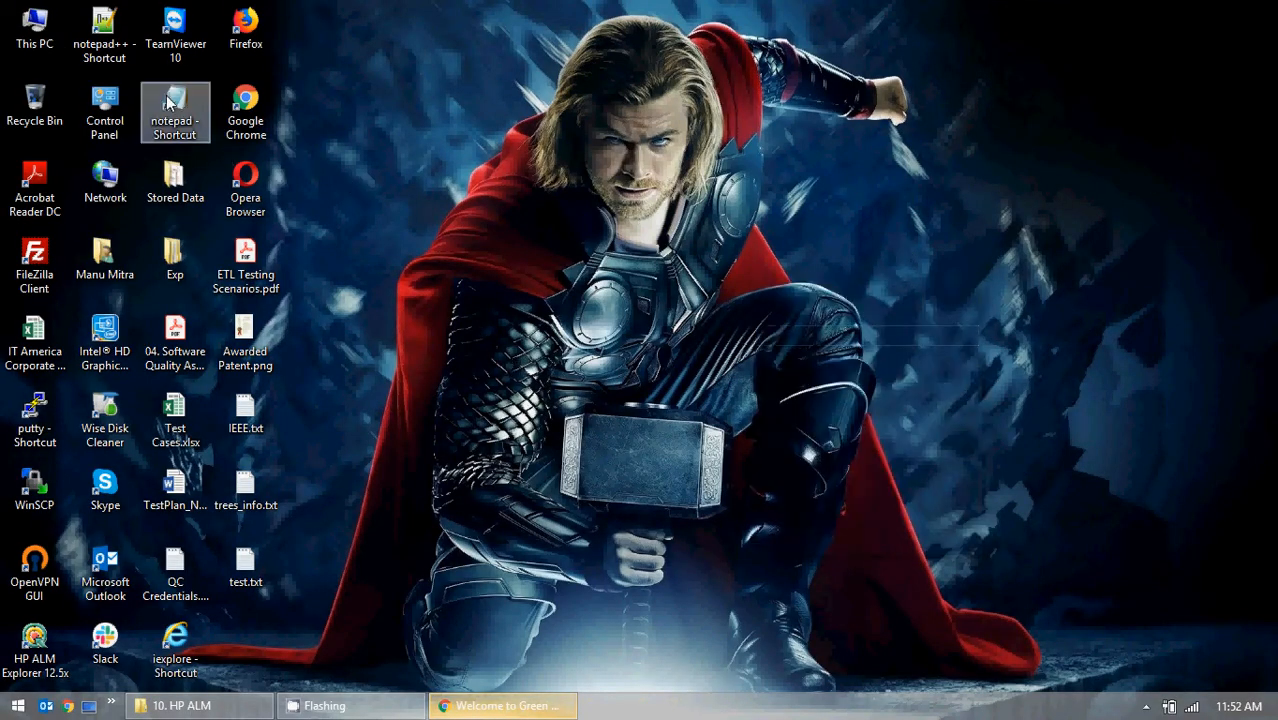
left_click(182, 640)
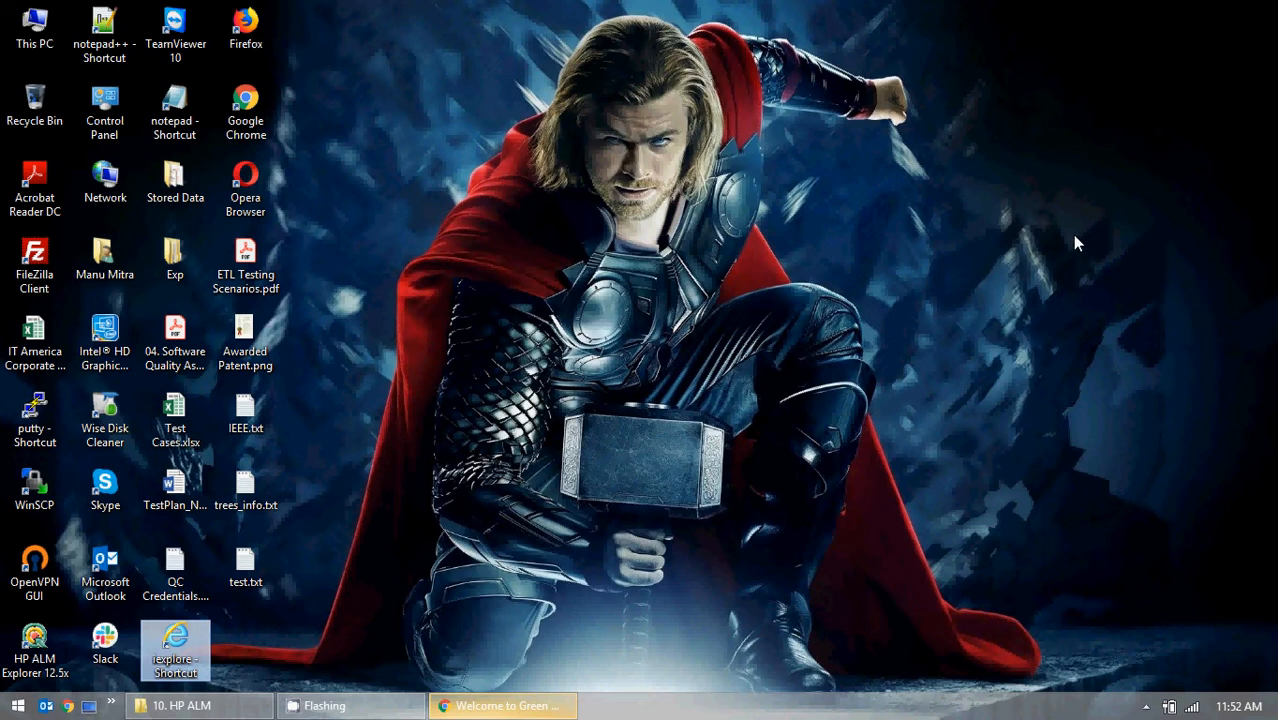
double_click(176, 645)
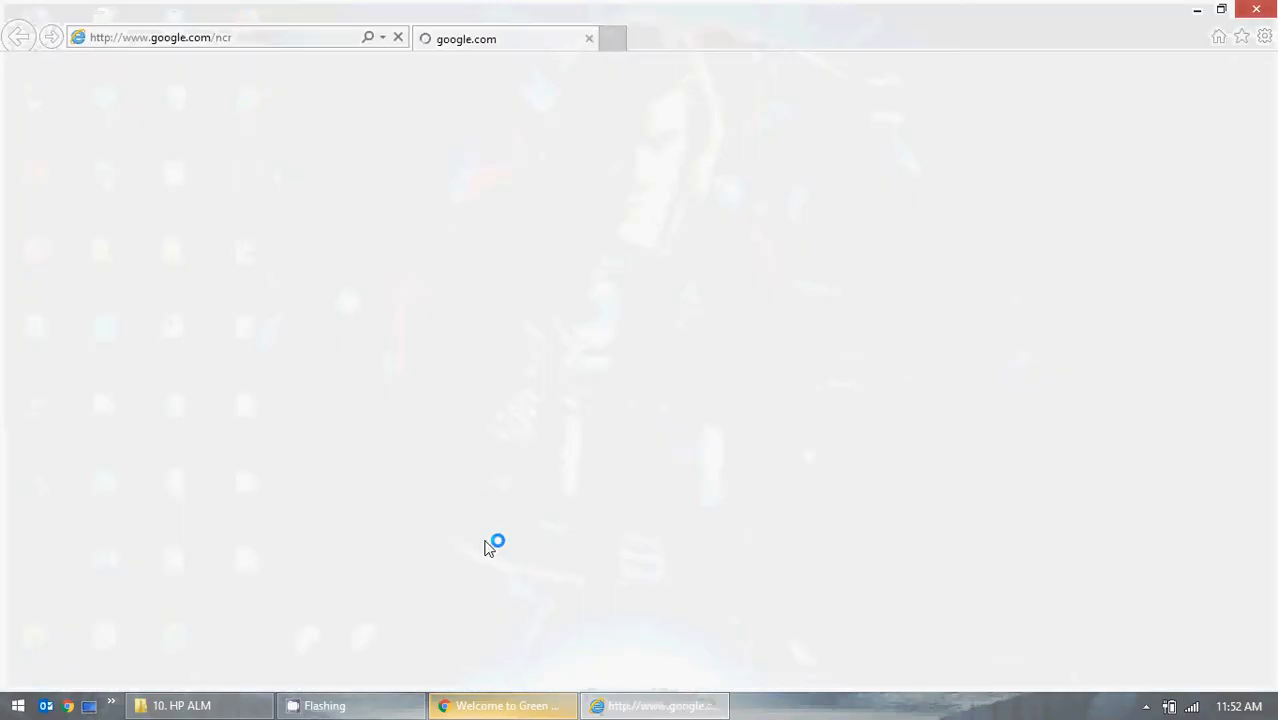
Open the ALM start page from the address history and authenticate with the account password.
left_click(368, 40)
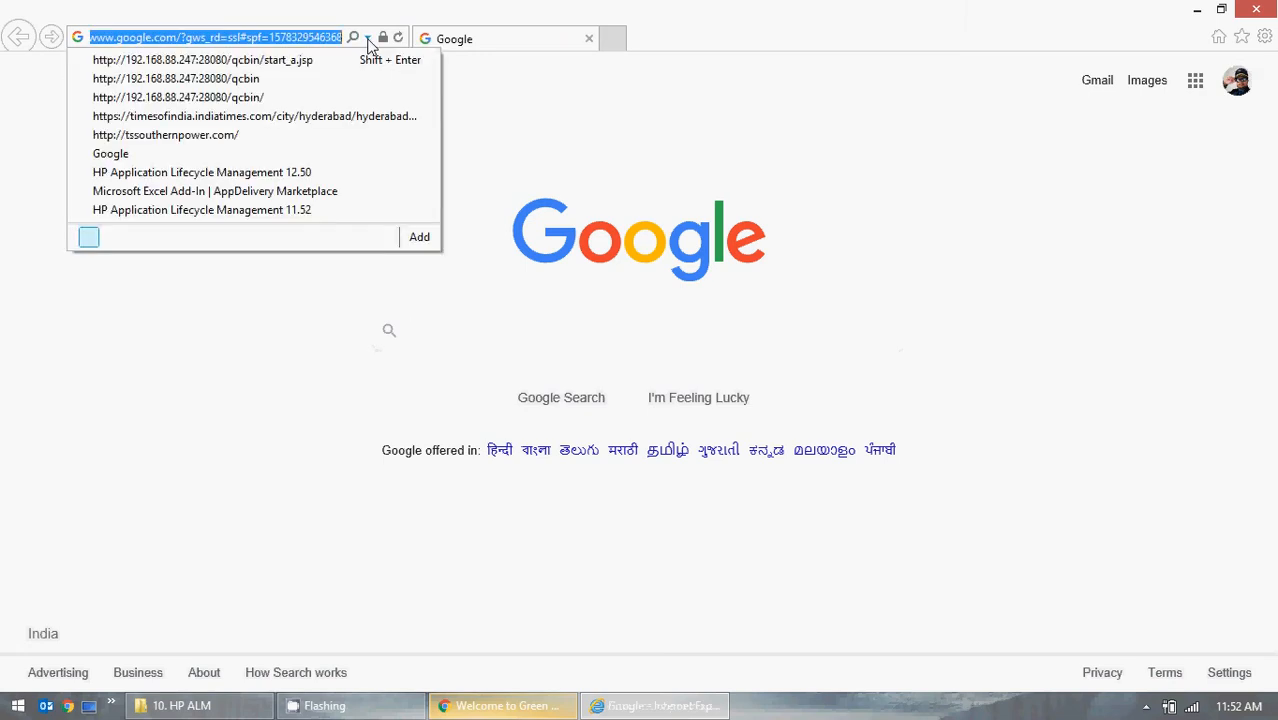
left_click(294, 61)
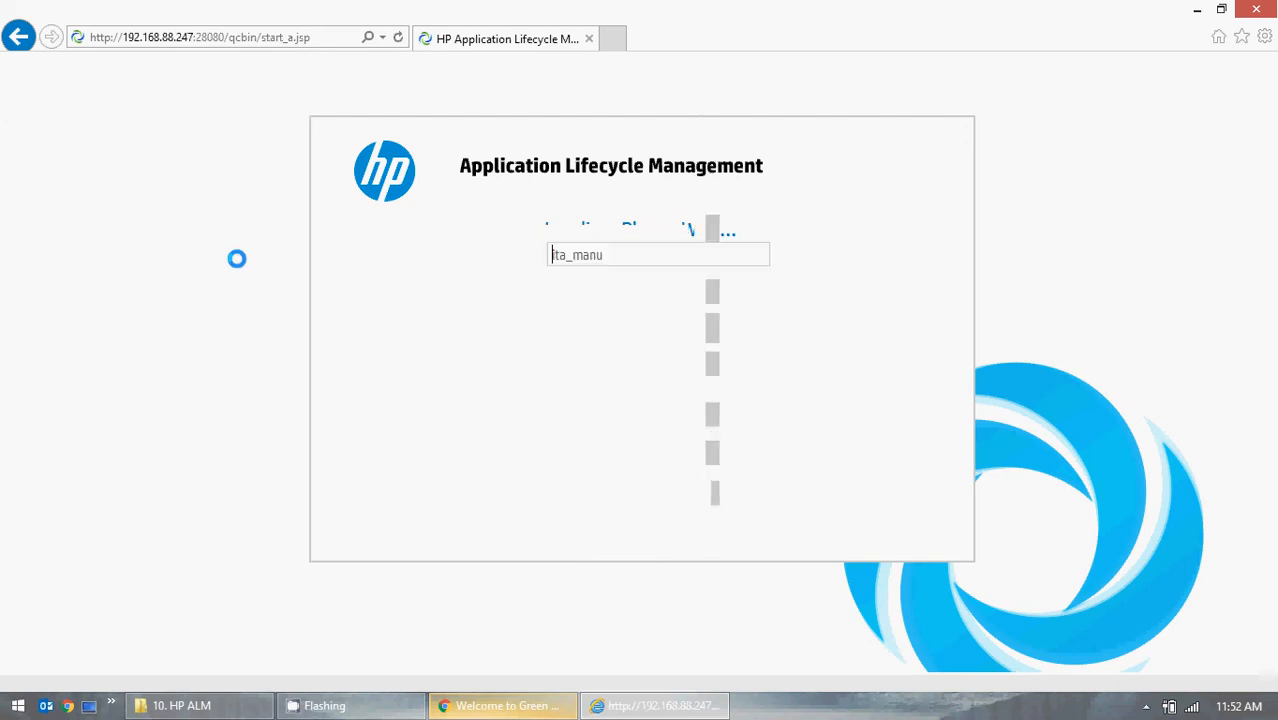
left_click(577, 295)
type("*")
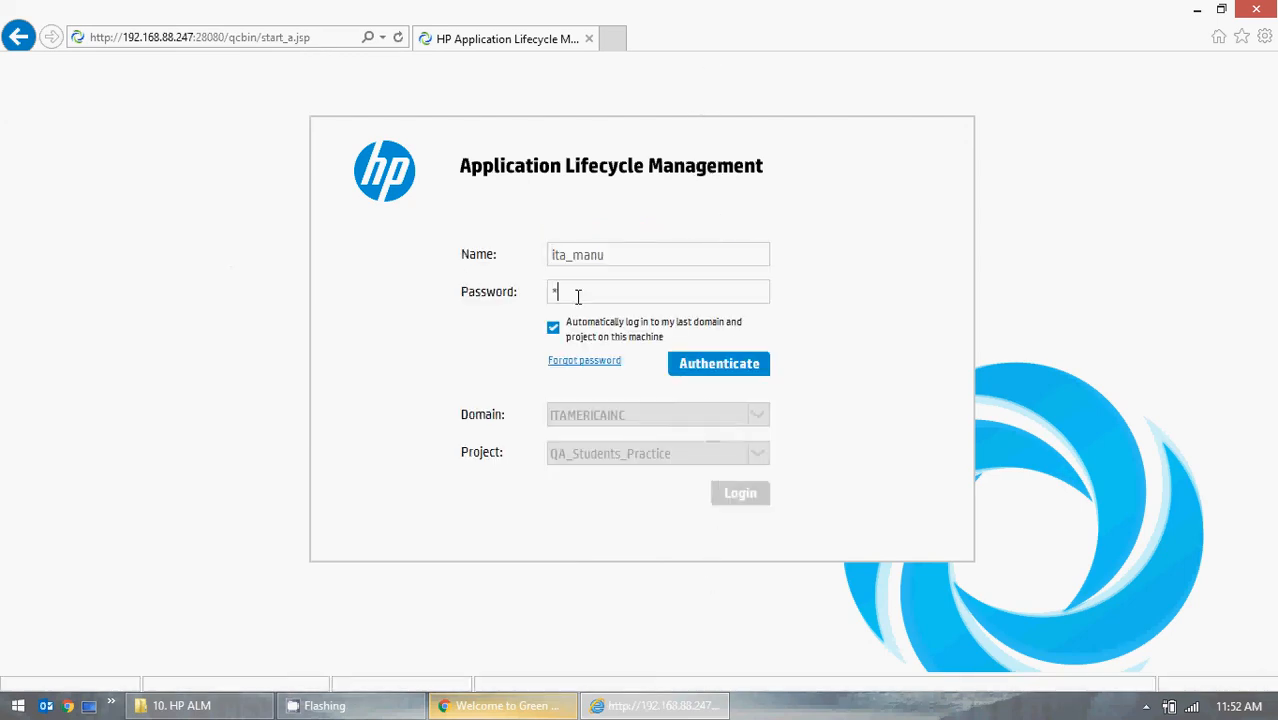
type("********")
key("BackSpace")
key("BackSpace")
key("BackSpace")
key("BackSpace")
key("BackSpace")
key("BackSpace")
key("BackSpace")
key("BackSpace")
key("BackSpace")
type("****")
left_click(700, 362)
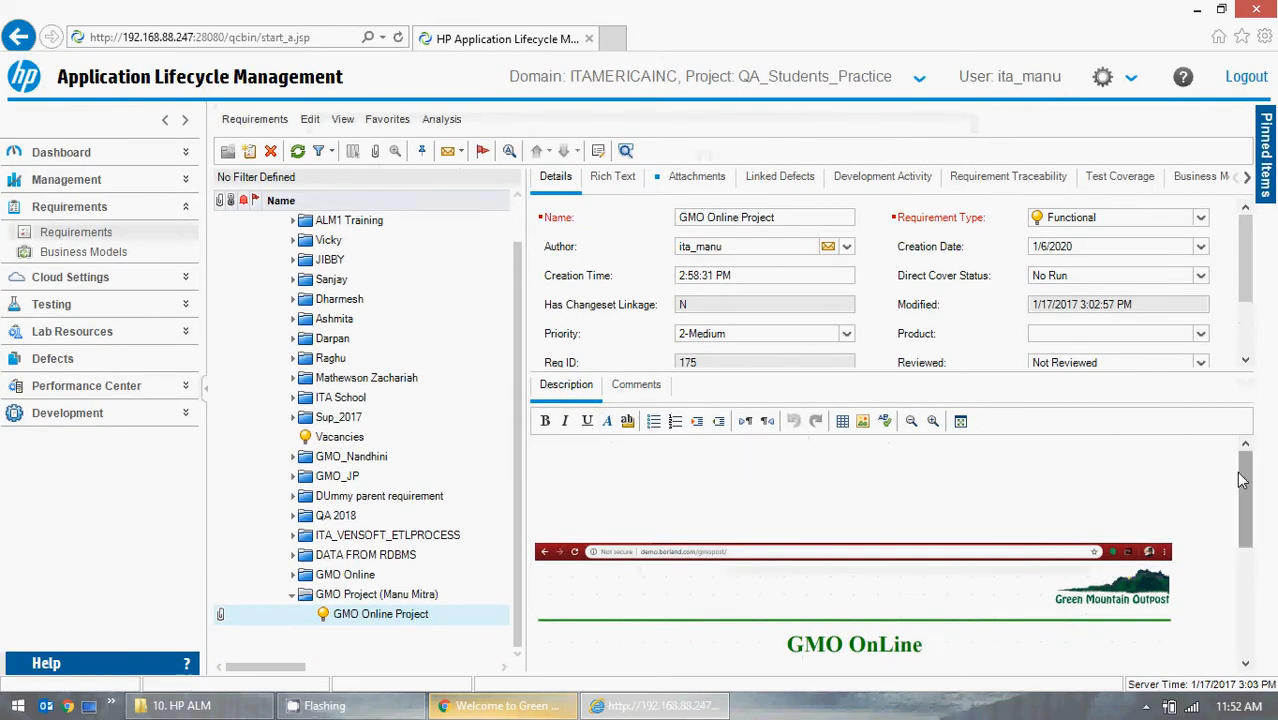
Delete the description sentence below the embedded screenshot.
left_click_drag(1241, 480, 1241, 600)
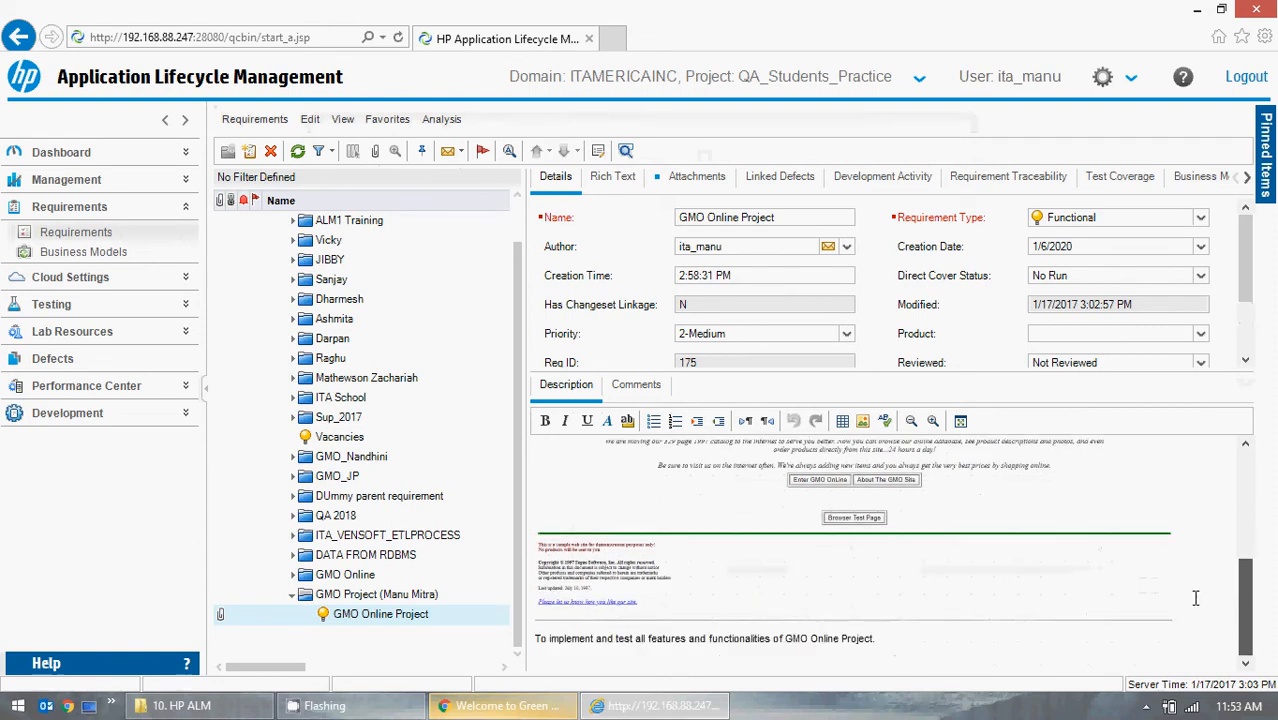
left_click(869, 625)
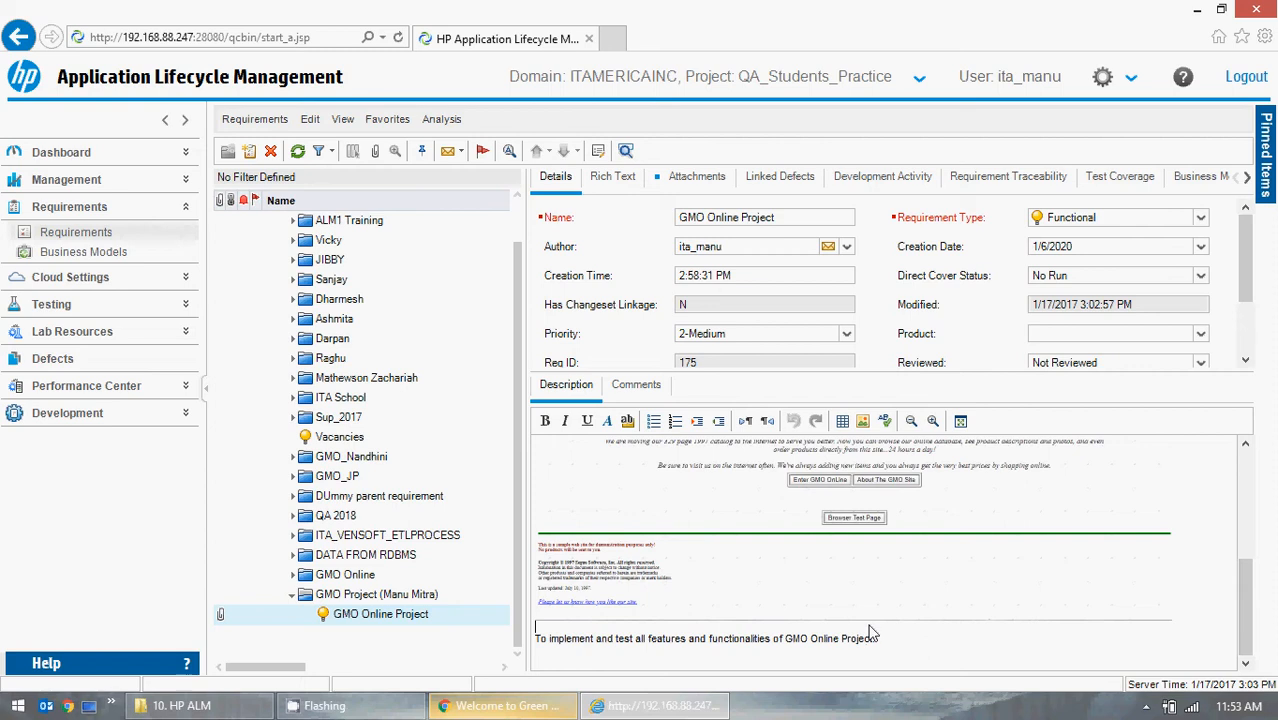
left_click(872, 638)
key("Return")
key("BackSpace")
key("BackSpace")
key("BackSpace")
key("BackSpace")
key("BackSpace")
key("BackSpace")
key("BackSpace")
key("BackSpace")
key("BackSpace")
key("BackSpace")
key("BackSpace")
key("BackSpace")
key("BackSpace")
key("BackSpace")
key("BackSpace")
key("BackSpace")
key("BackSpace")
key("BackSpace")
key("BackSpace")
key("BackSpace")
key("BackSpace")
key("BackSpace")
key("BackSpace")
key("BackSpace")
key("BackSpace")
key("BackSpace")
key("BackSpace")
key("BackSpace")
key("BackSpace")
key("BackSpace")
key("BackSpace")
key("BackSpace")
key("BackSpace")
key("BackSpace")
key("BackSpace")
key("BackSpace")
key("BackSpace")
key("BackSpace")
key("BackSpace")
key("BackSpace")
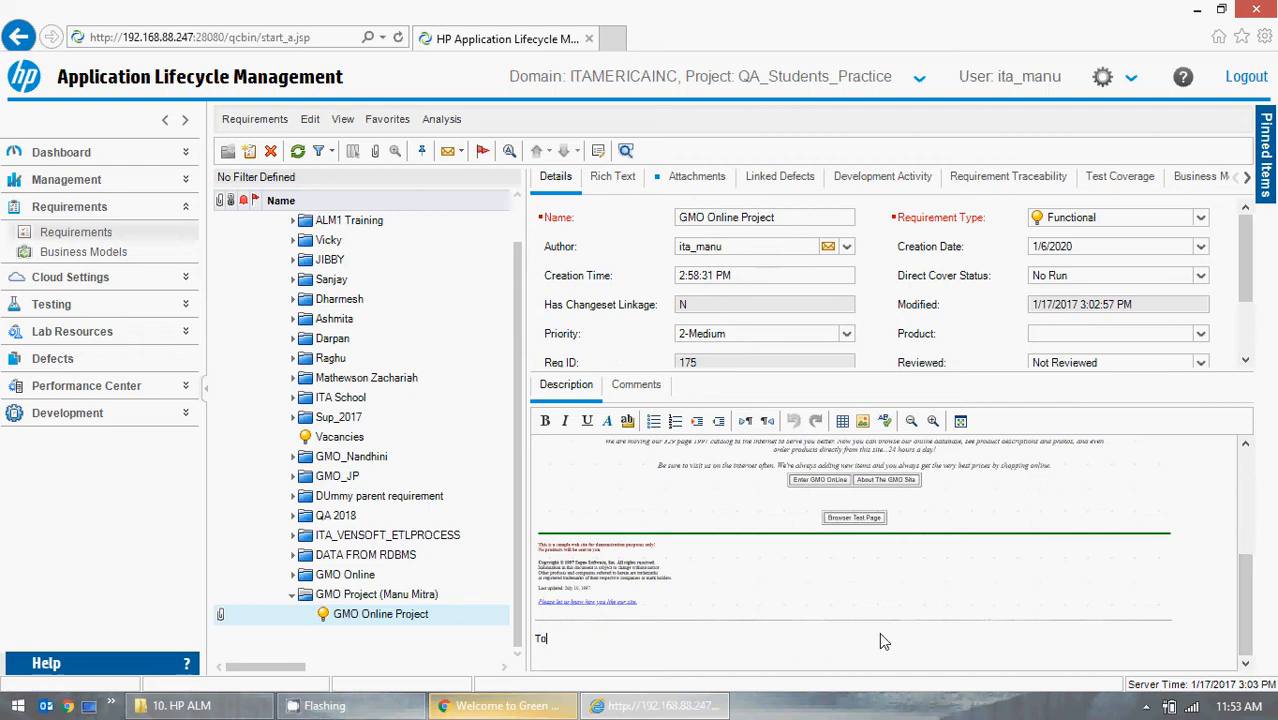
Retype 'To impletement and test all the features and functionalities of GMO ONline Project' above the screenshot and remove the blank lines.
scroll(880, 638, "up", 2)
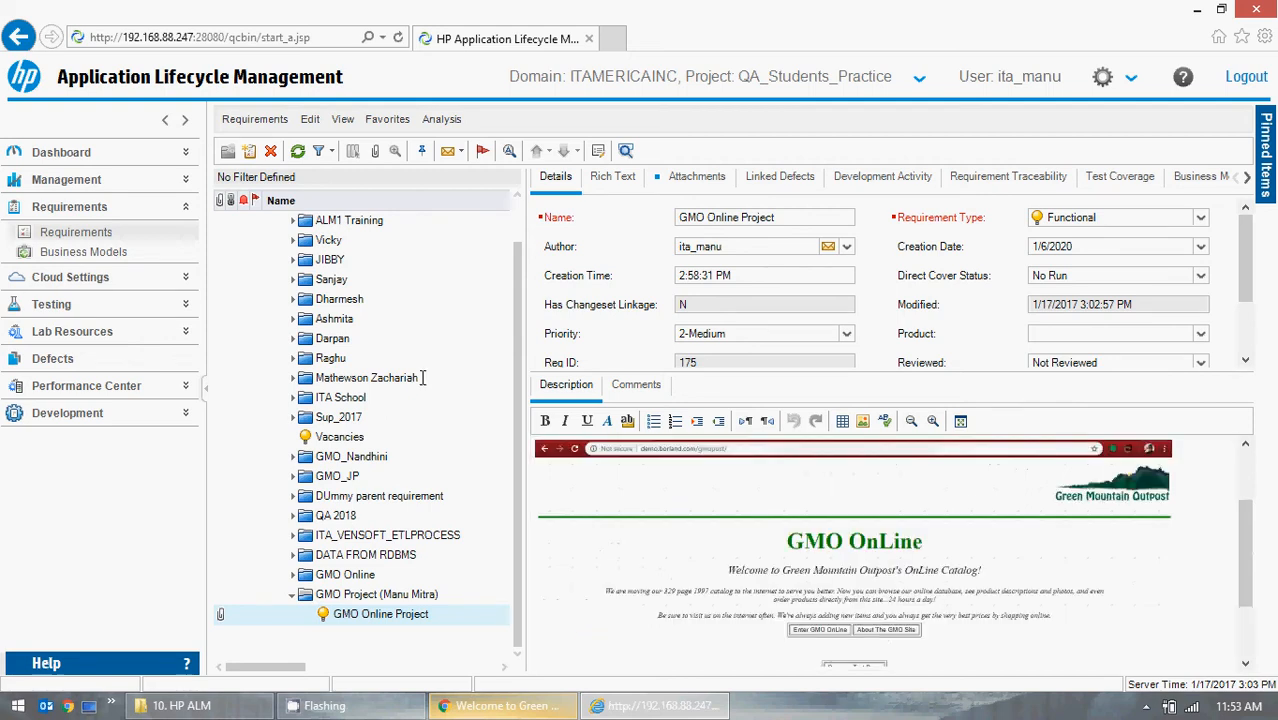
scroll(612, 492, "up", 2)
left_click(568, 443)
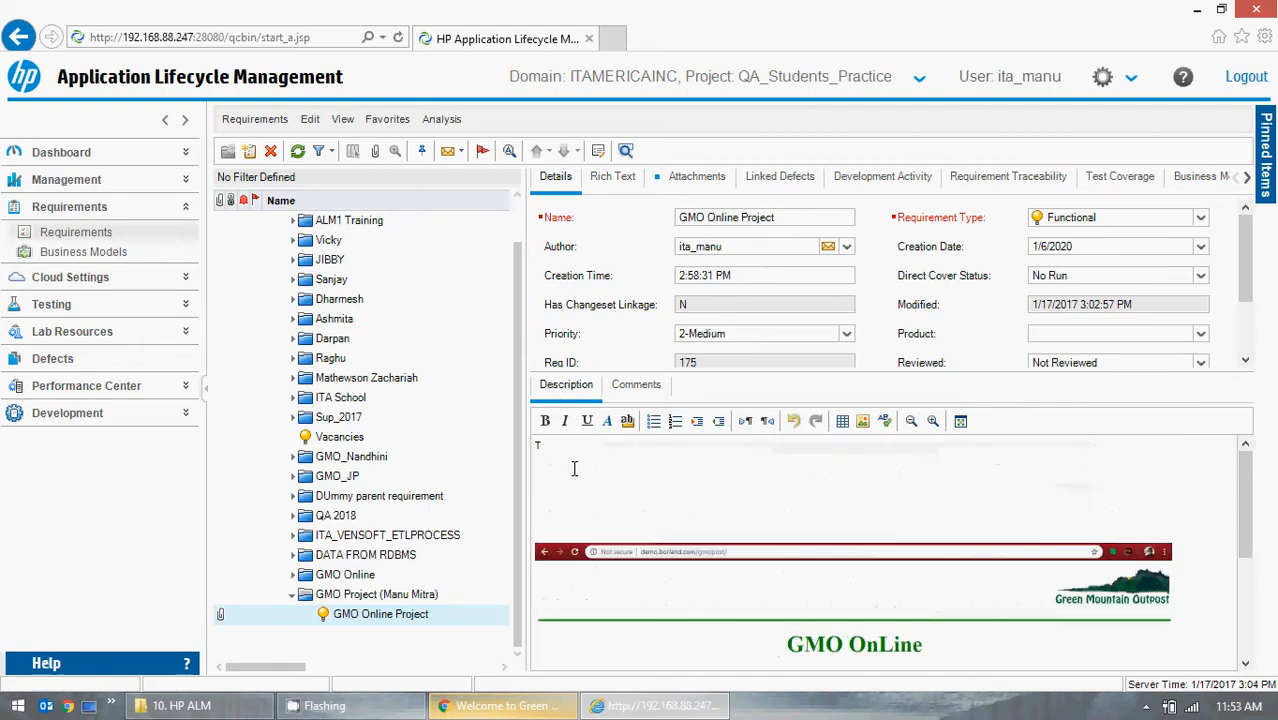
type("impl")
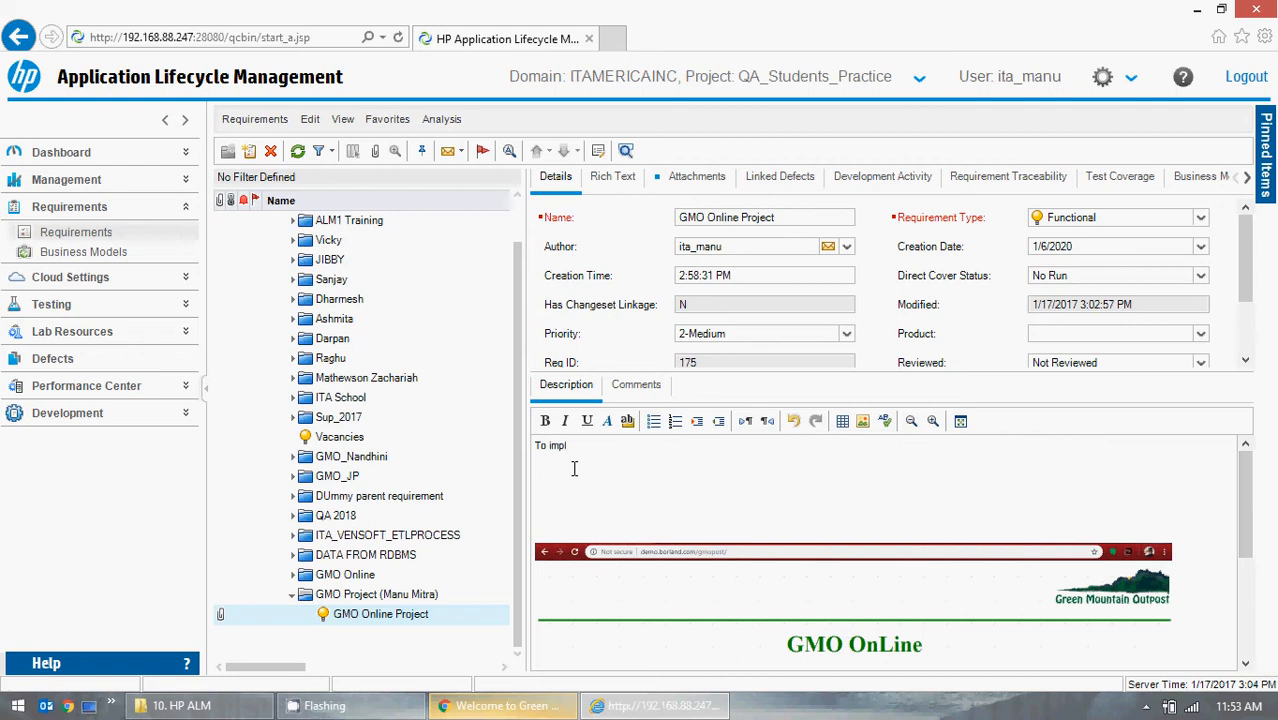
type("ement and test all the features")
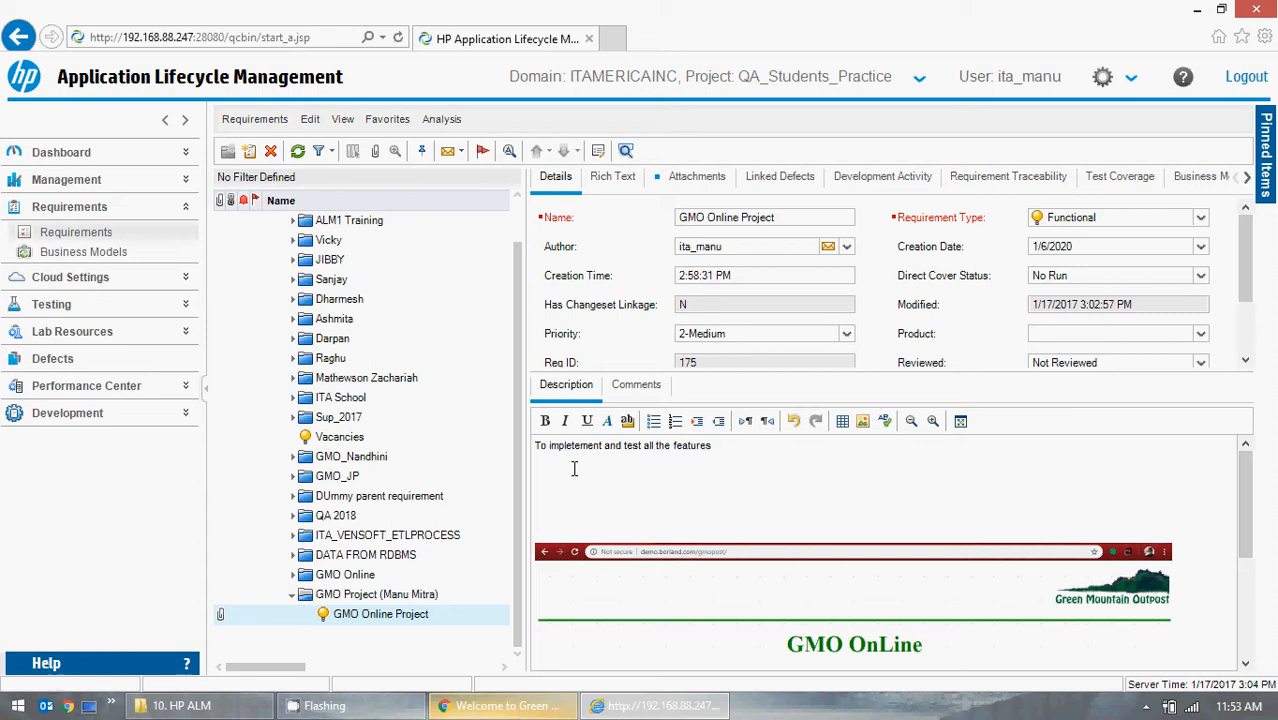
type("and func")
type("ne")
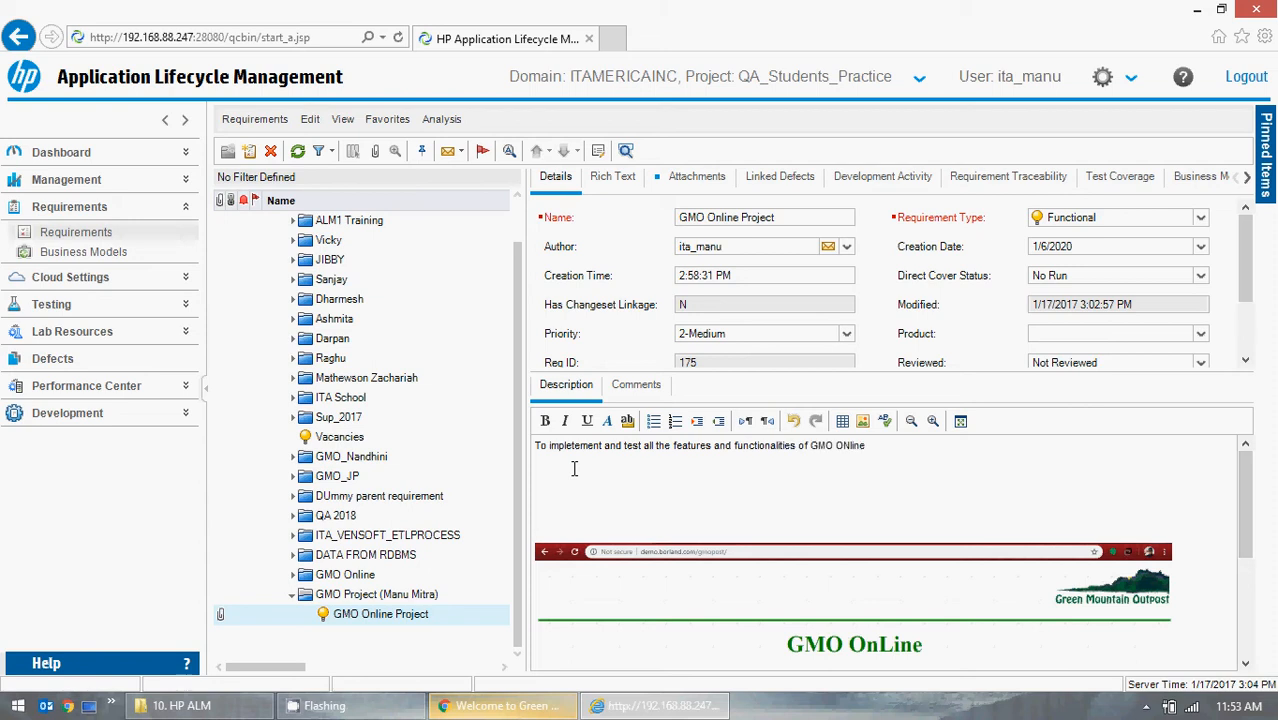
type(" Projec")
key("Delete")
key("Delete")
key("Delete")
key("Delete")
key("Delete")
key("Delete")
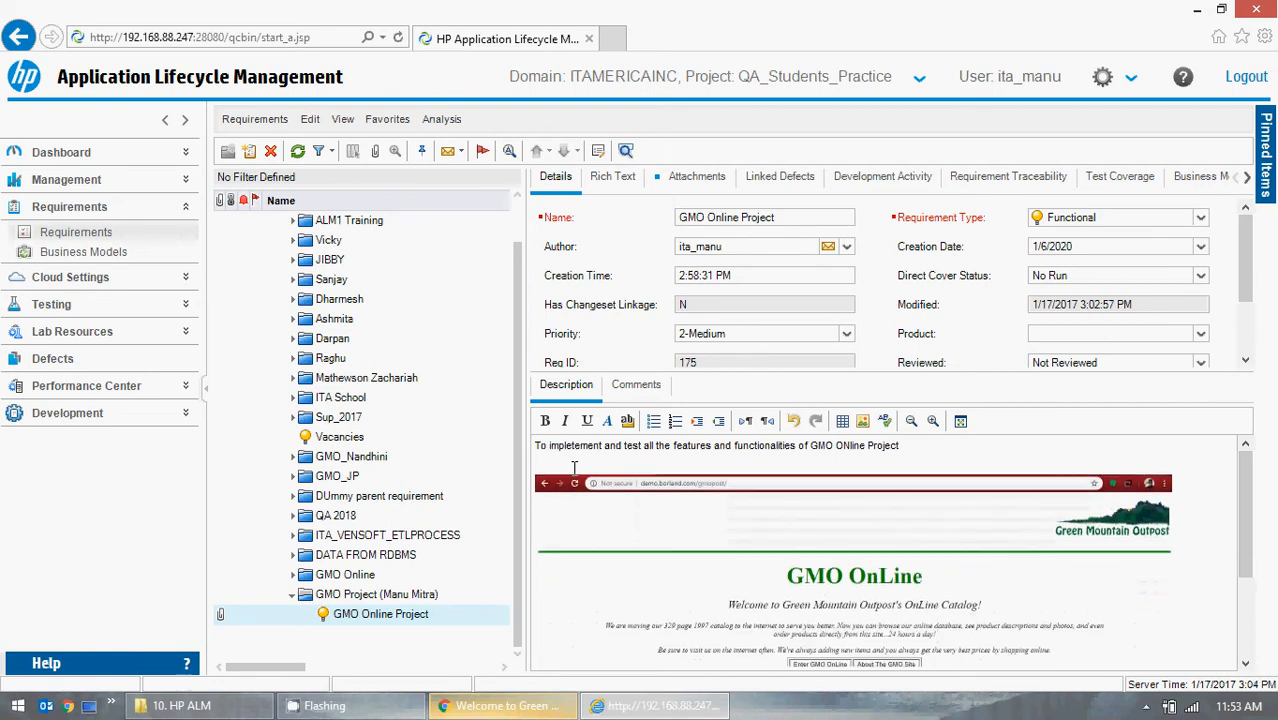
key("Delete")
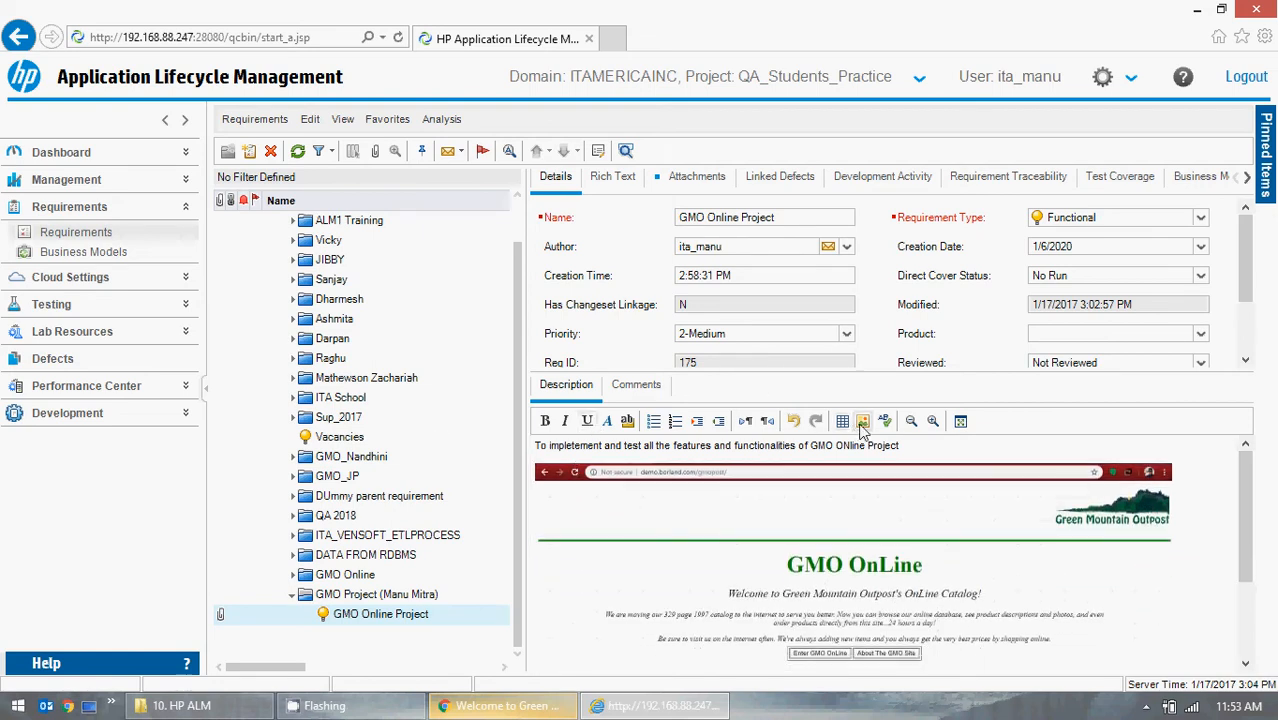
Set the description sentence's font colour to dark blue.
left_click_drag(968, 445, 522, 447)
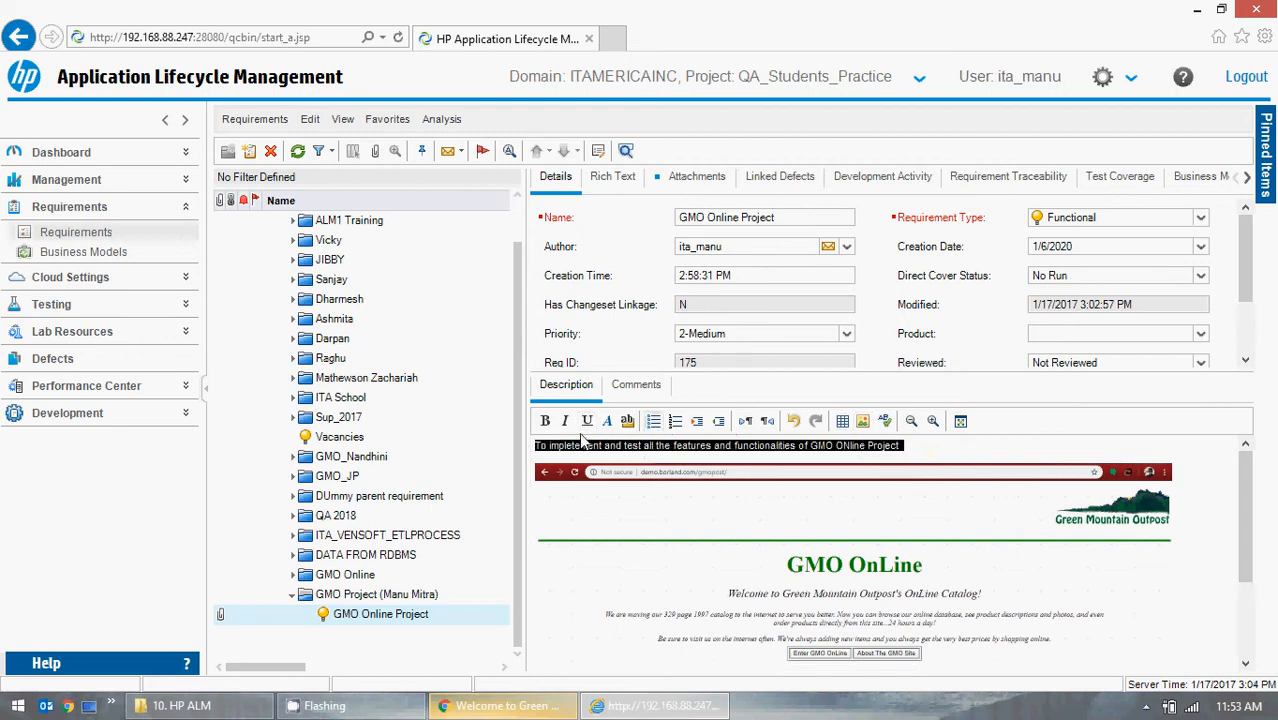
left_click(608, 421)
left_click(610, 422)
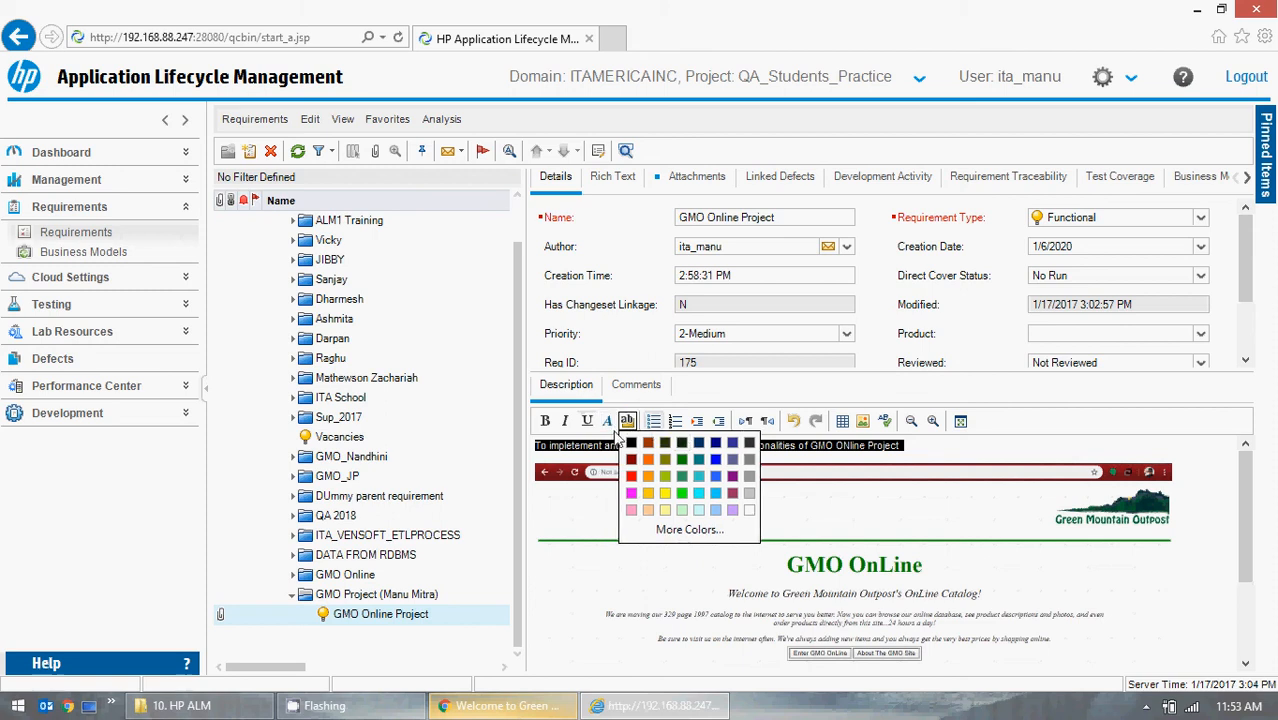
left_click(612, 423)
left_click(610, 421)
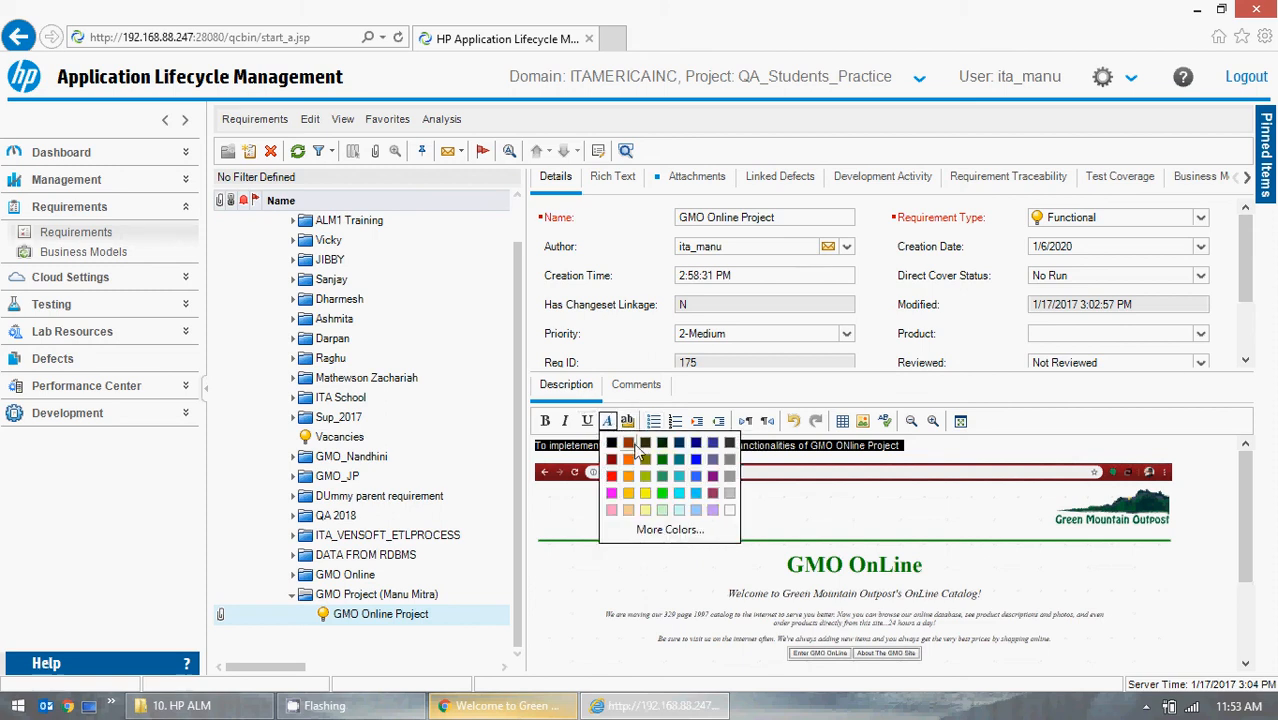
left_click(697, 450)
left_click(818, 455)
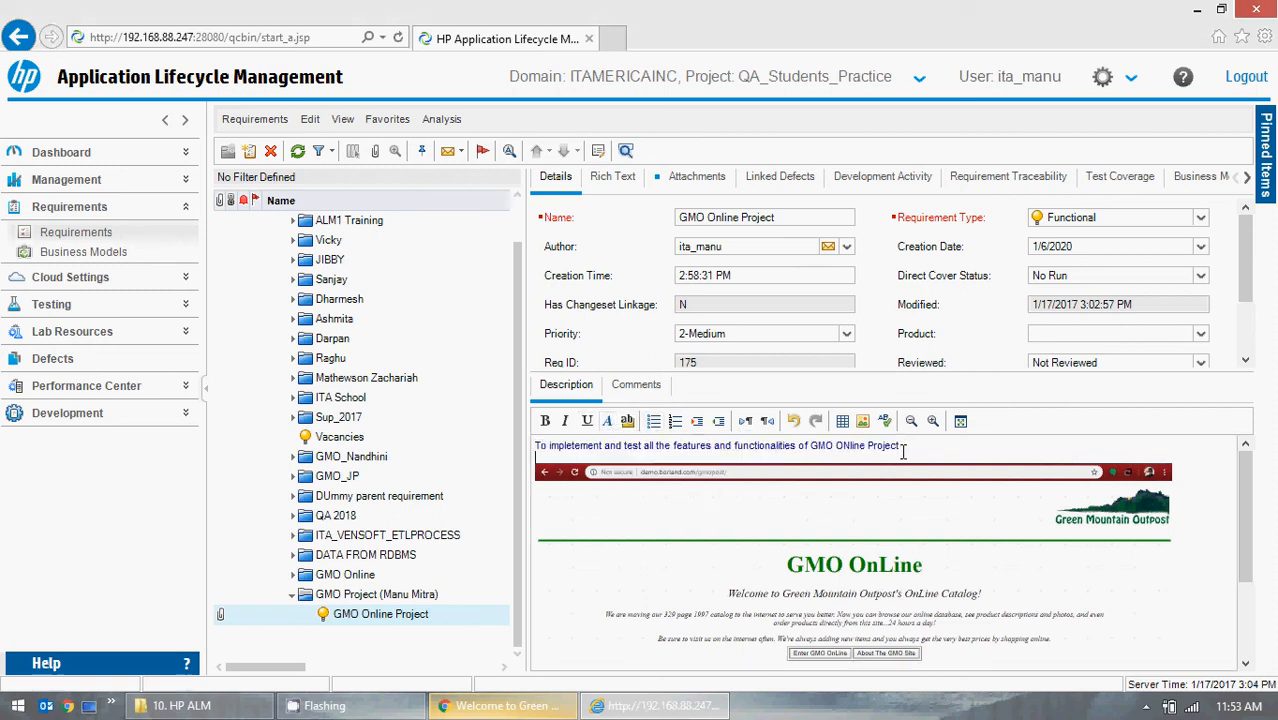
Correct 'ONline' to 'Online' in the sentence and make the whole sentence bold.
left_click_drag(902, 447, 712, 455)
left_click(820, 450)
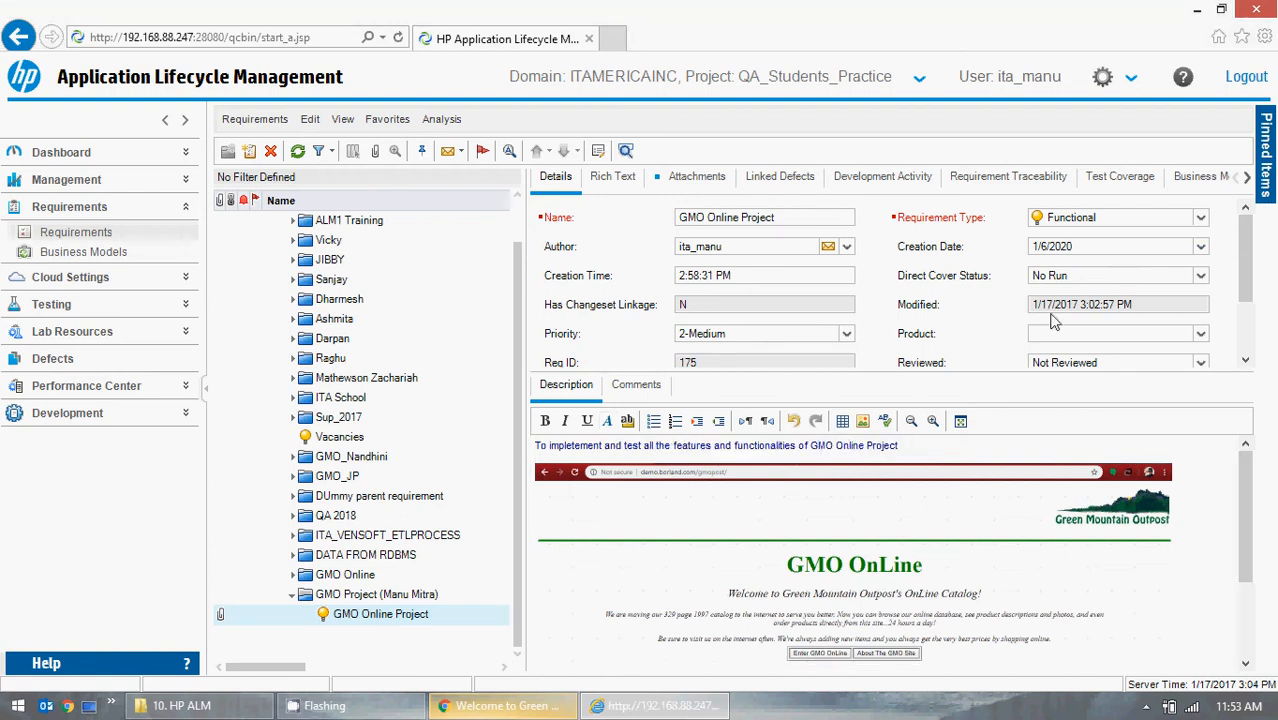
double_click(930, 445)
left_click_drag(931, 445, 534, 439)
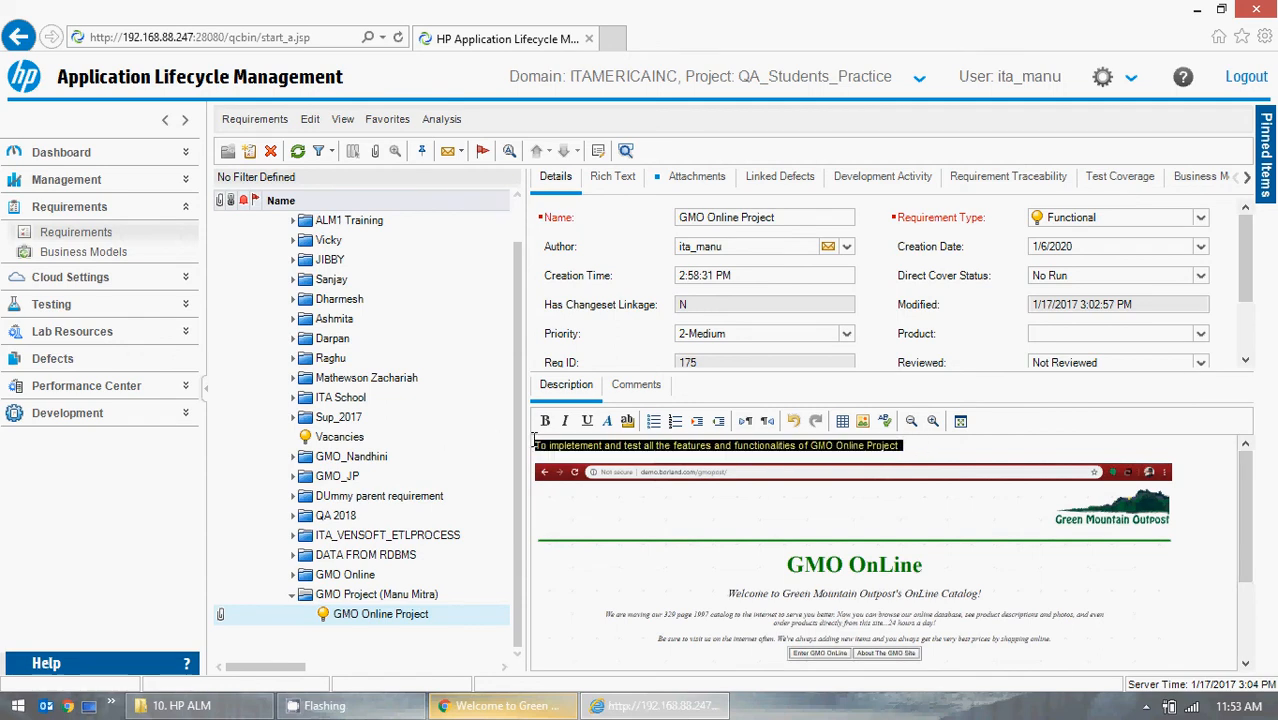
left_click(627, 420)
left_click(609, 422)
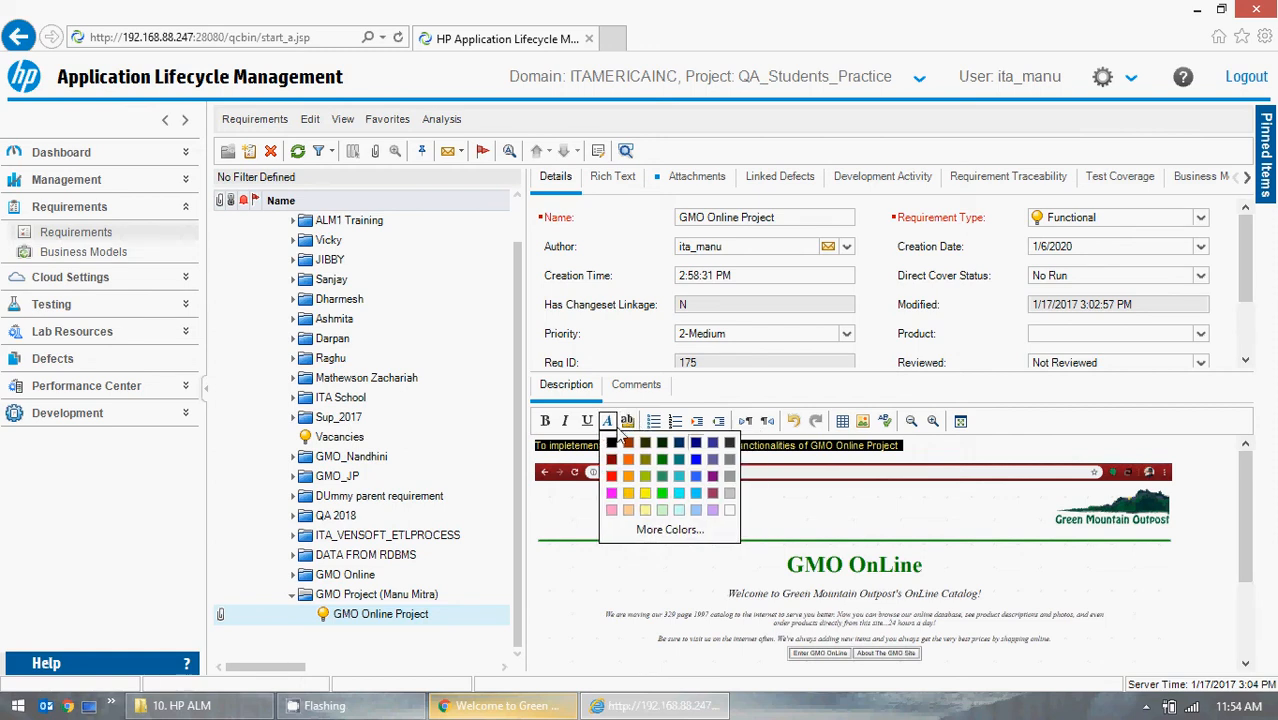
left_click(549, 425)
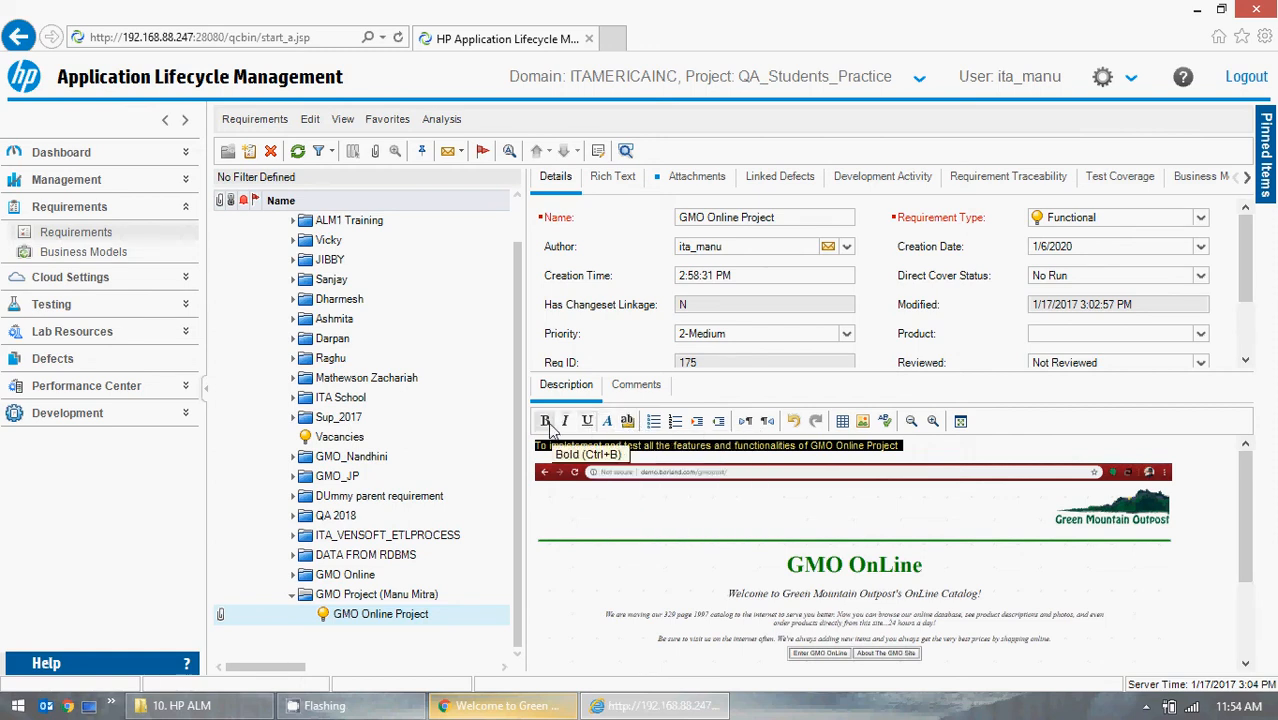
left_click(549, 422)
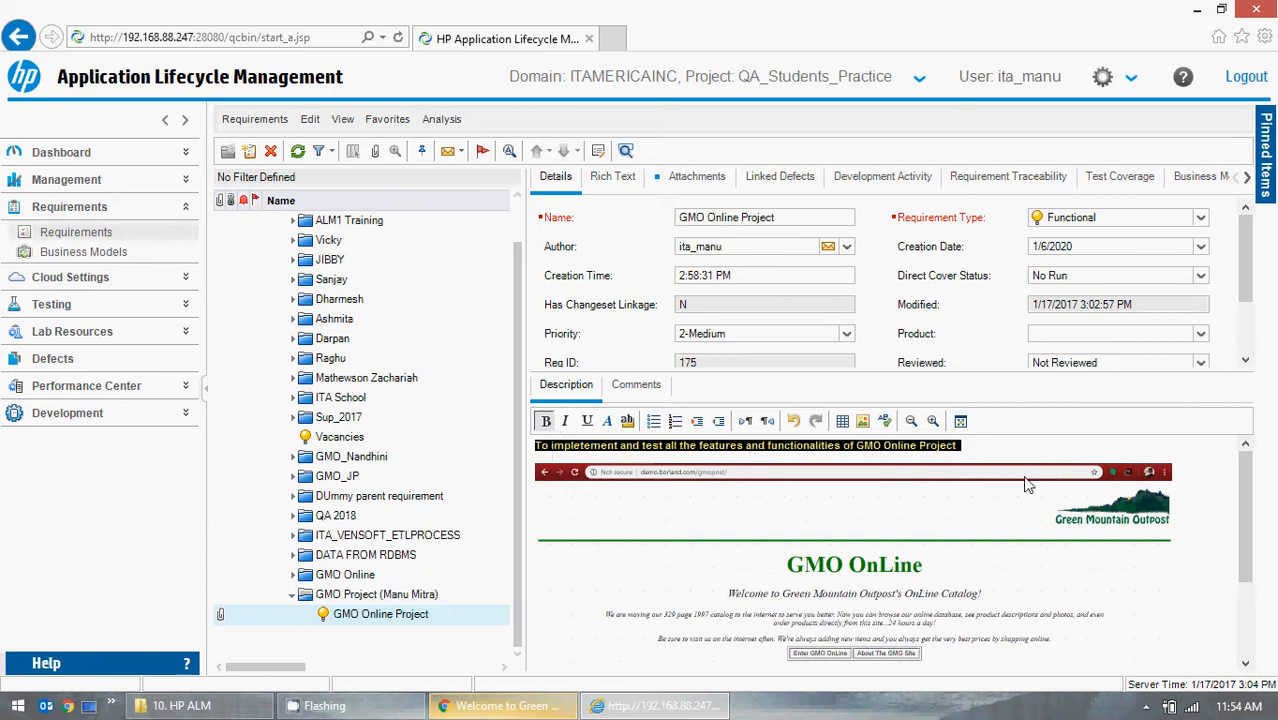
left_click(985, 452)
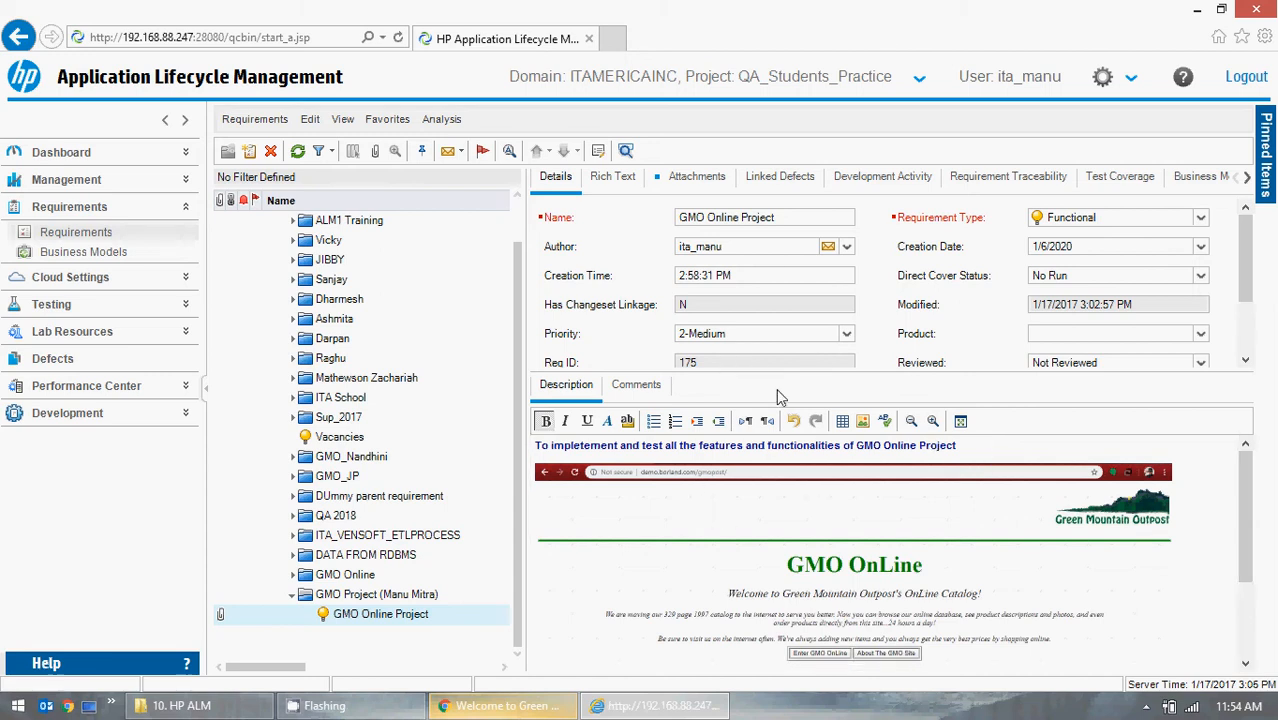
Look through the requirement's Rich Text, Attachments and Linked Defects tabs.
left_click(613, 180)
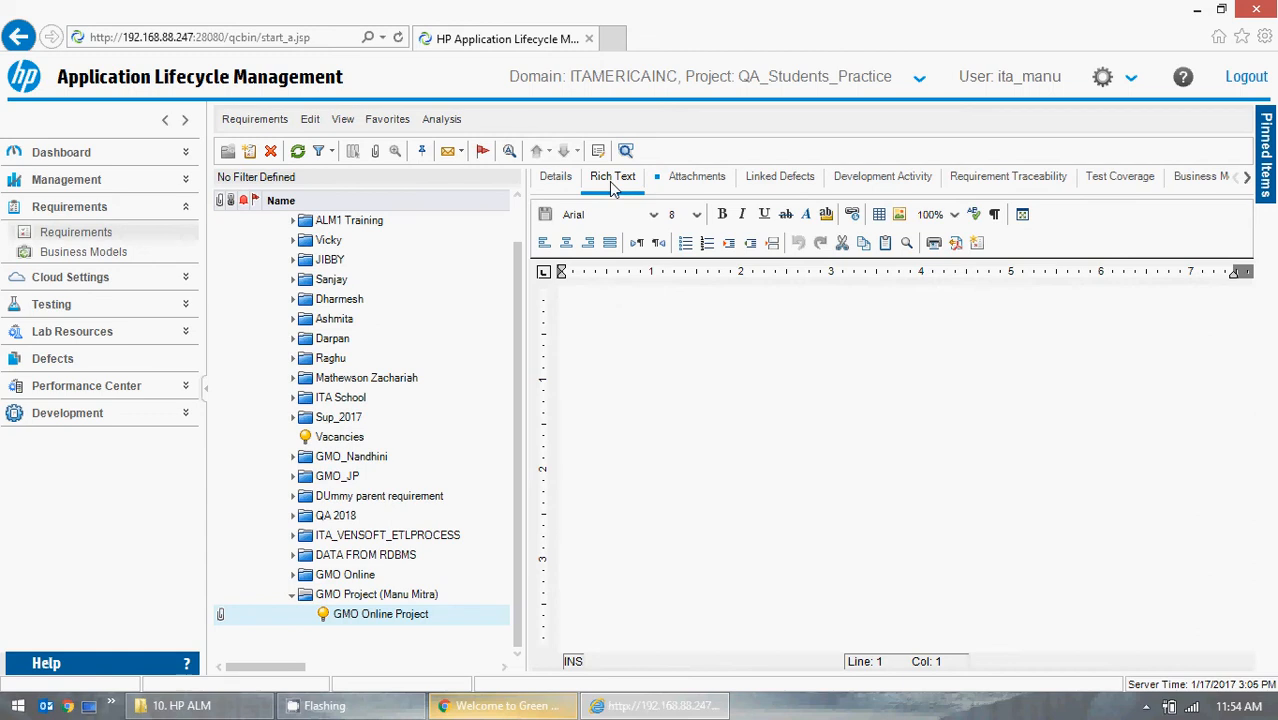
left_click(686, 190)
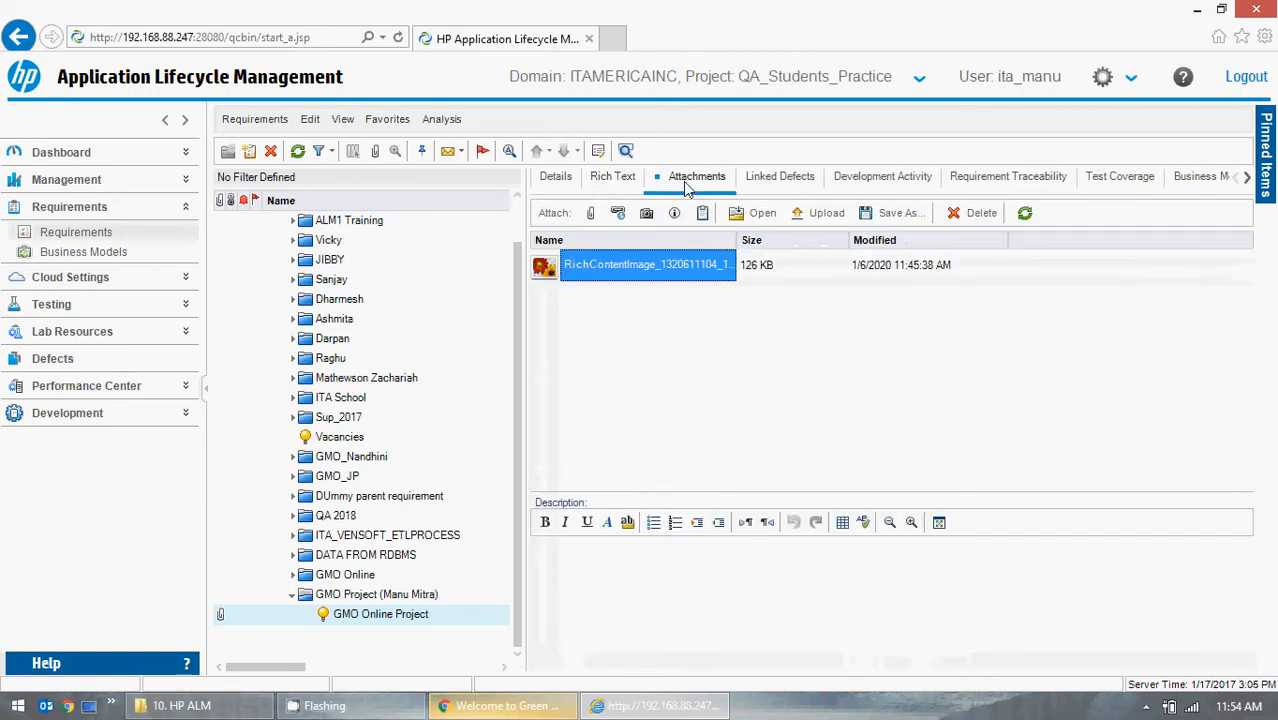
left_click(783, 189)
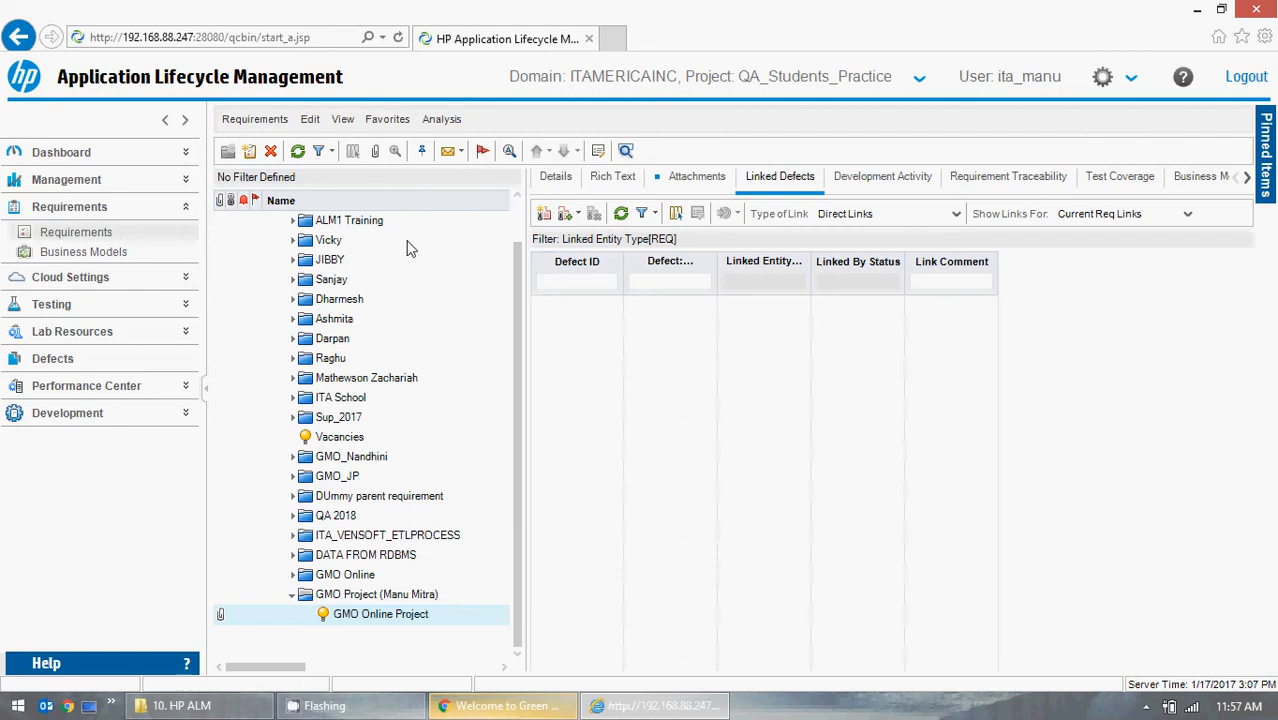
Clear the filter and sort on the linked defects list.
left_click(655, 216)
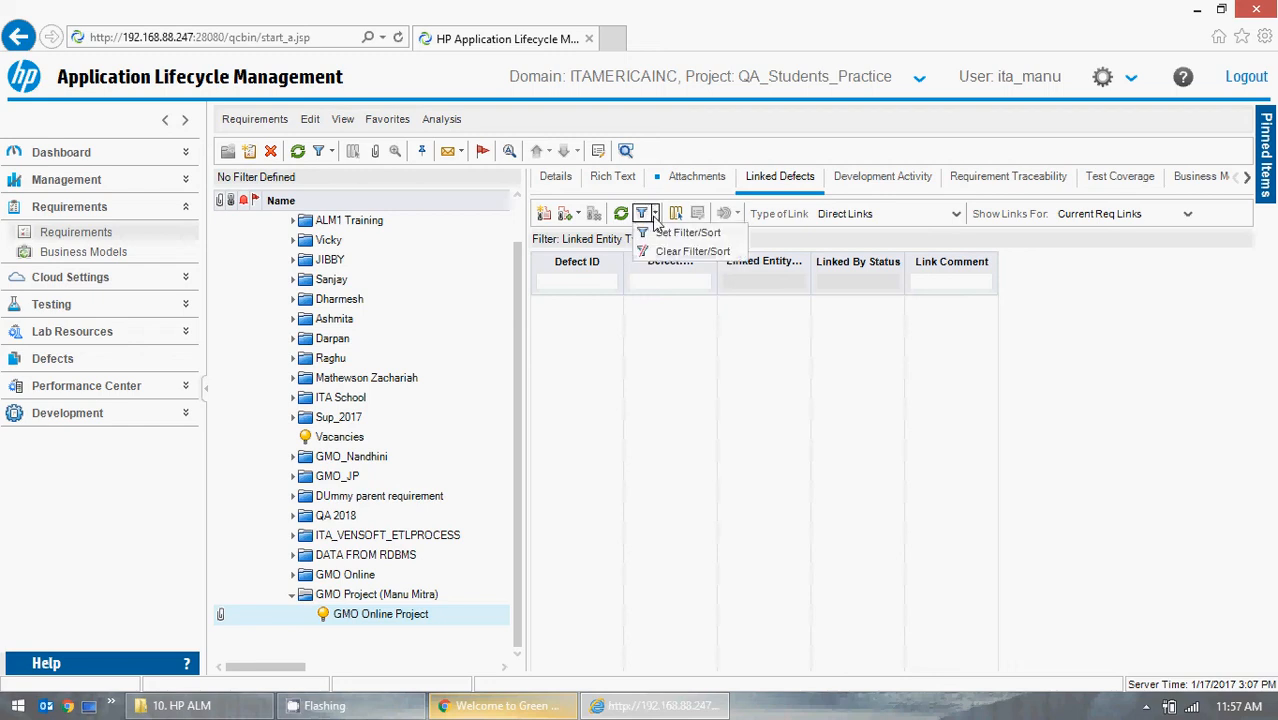
left_click(674, 252)
left_click(606, 404)
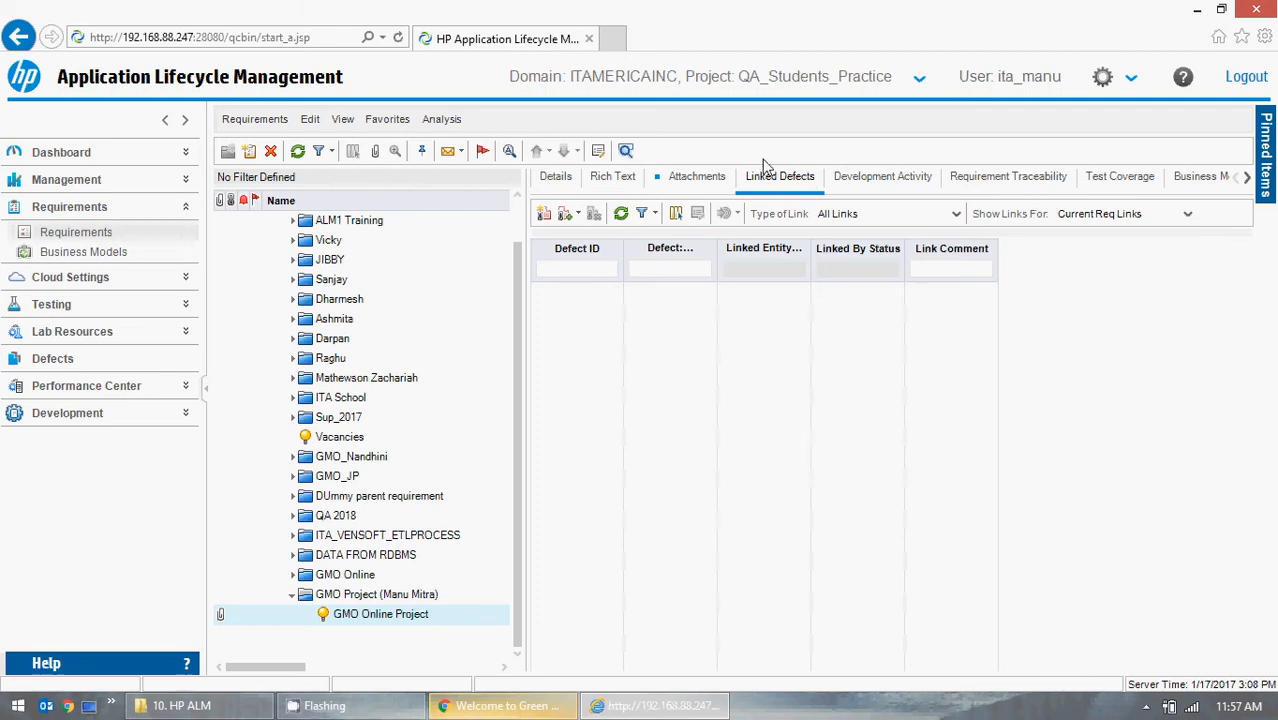
Examine the Development Activity tab and expand the Development module in the sidebar.
left_click(890, 182)
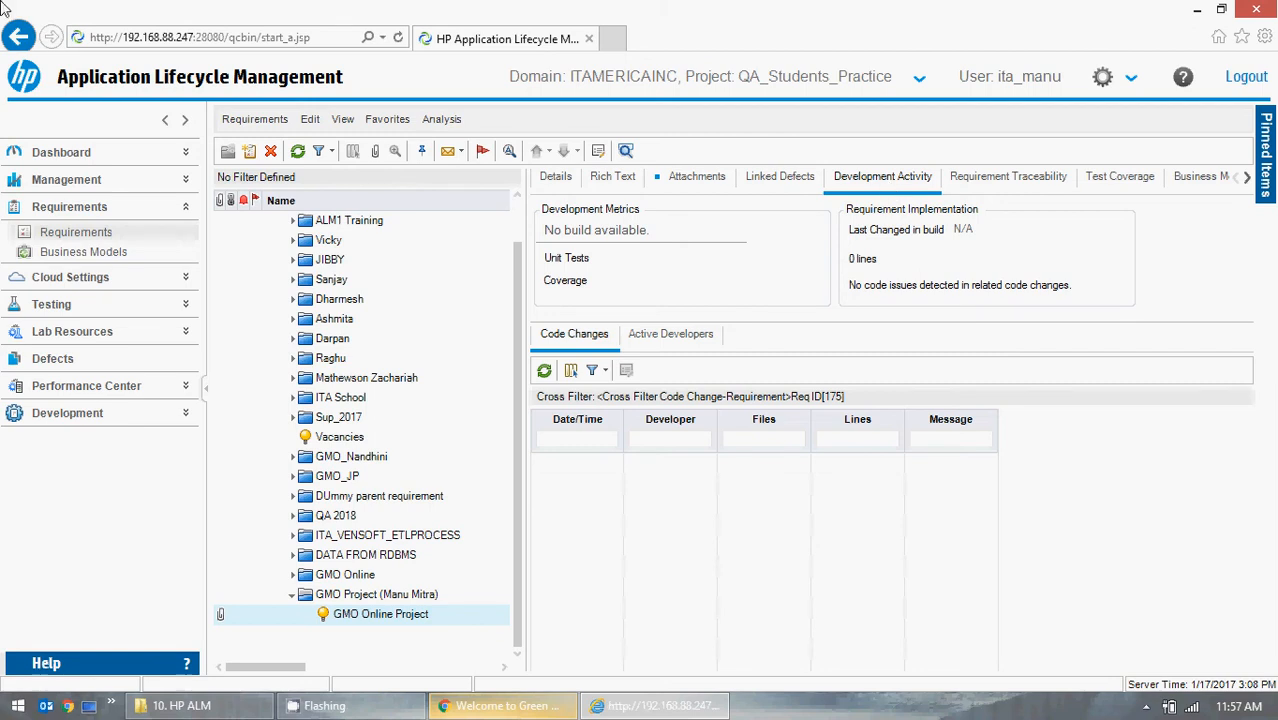
left_click(188, 415)
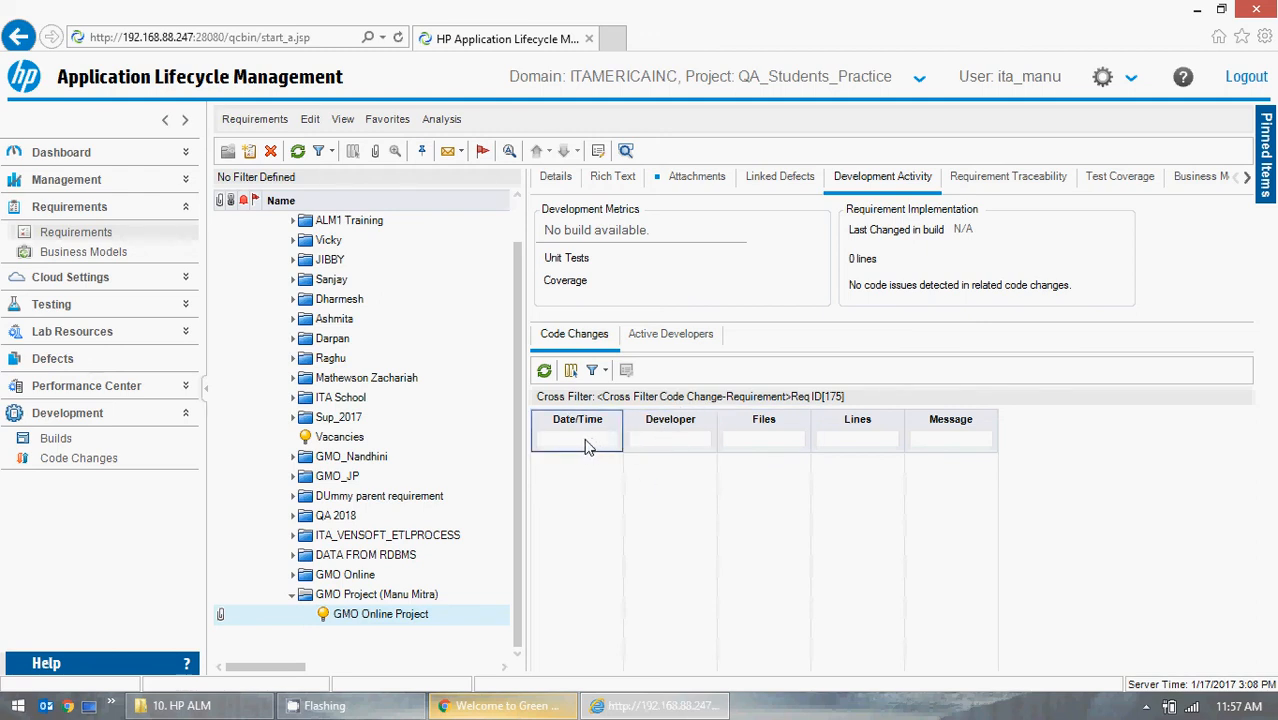
left_click(597, 372)
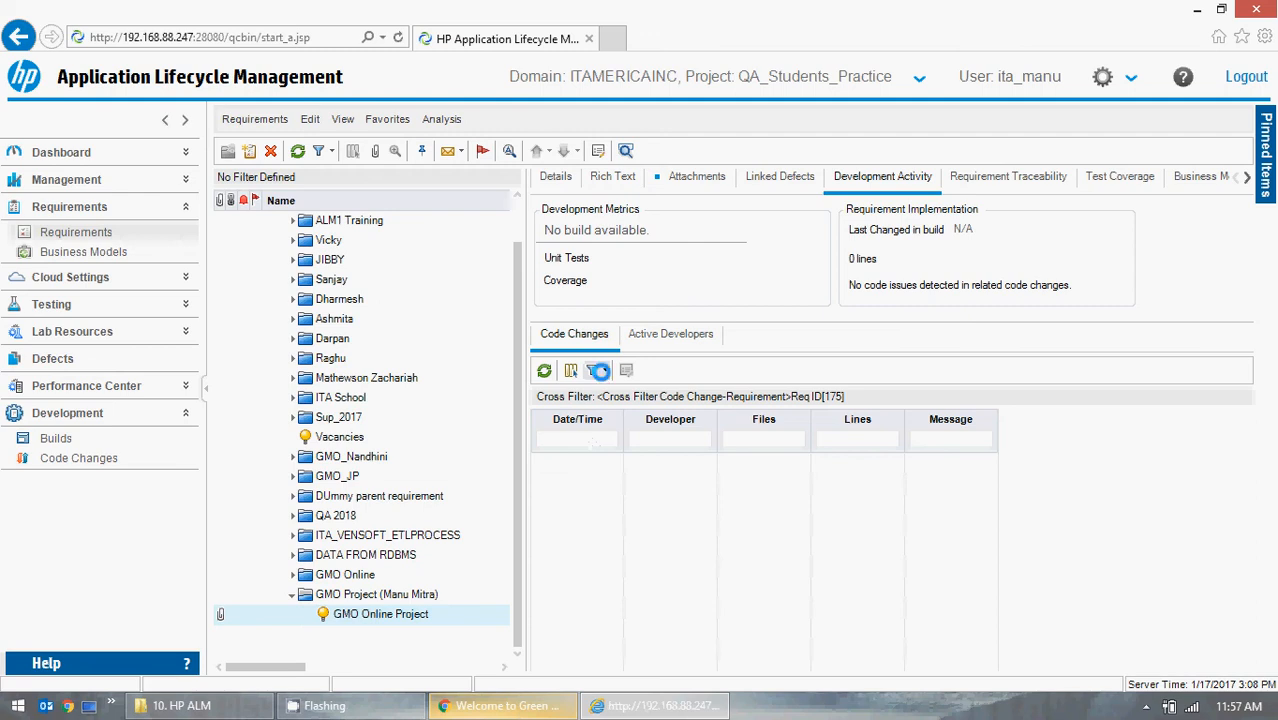
left_click(746, 566)
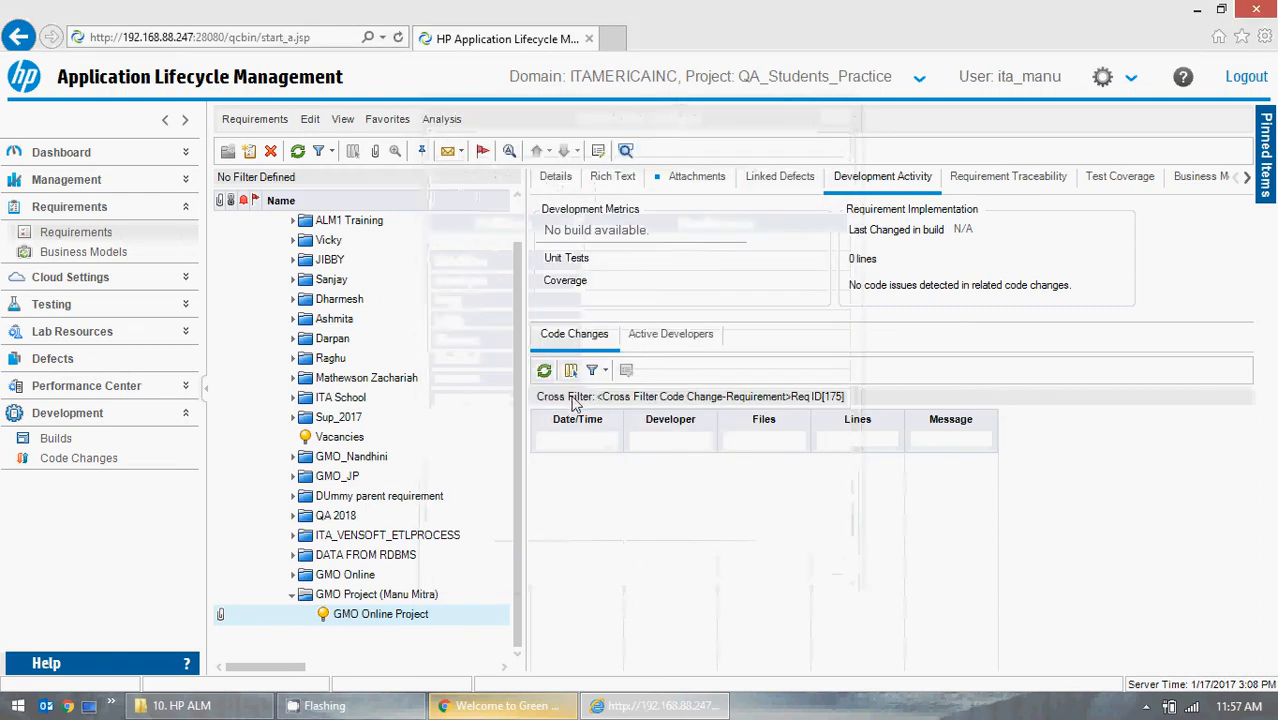
Clear the filter and sort on the Code Changes list of the Development Activity tab.
left_click(605, 371)
left_click(615, 410)
left_click(605, 403)
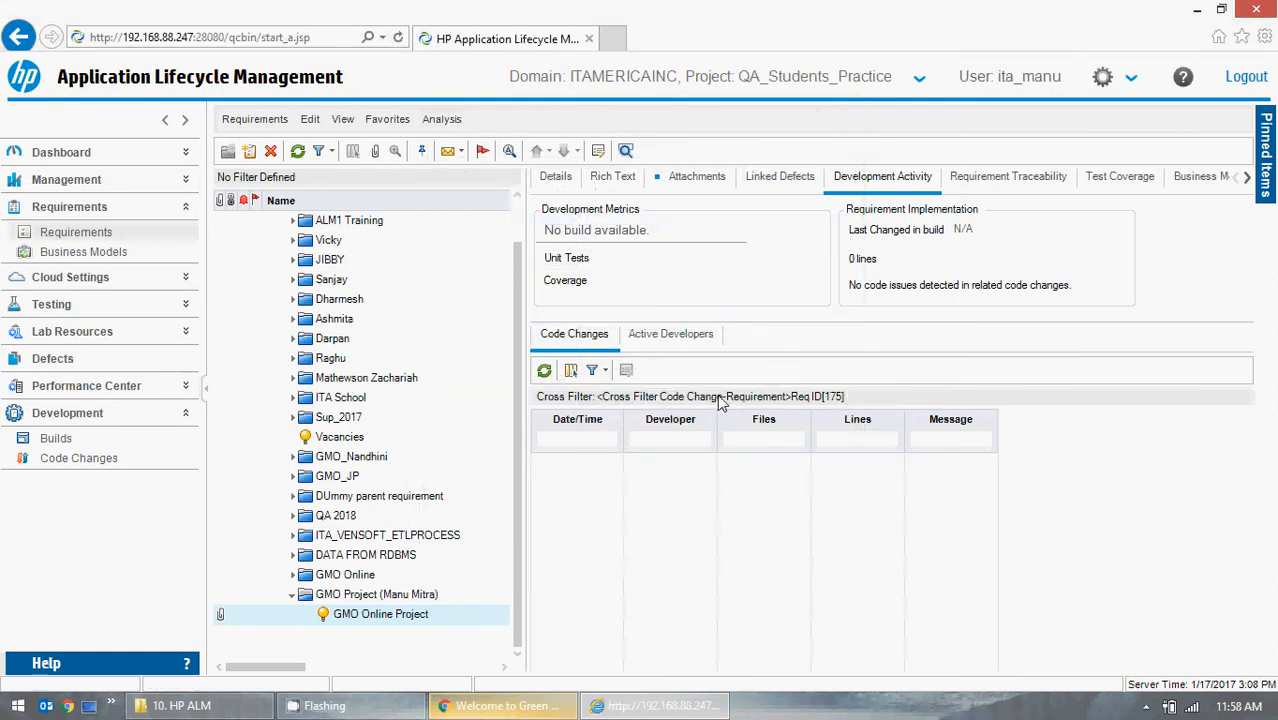
left_click(598, 378)
left_click(620, 406)
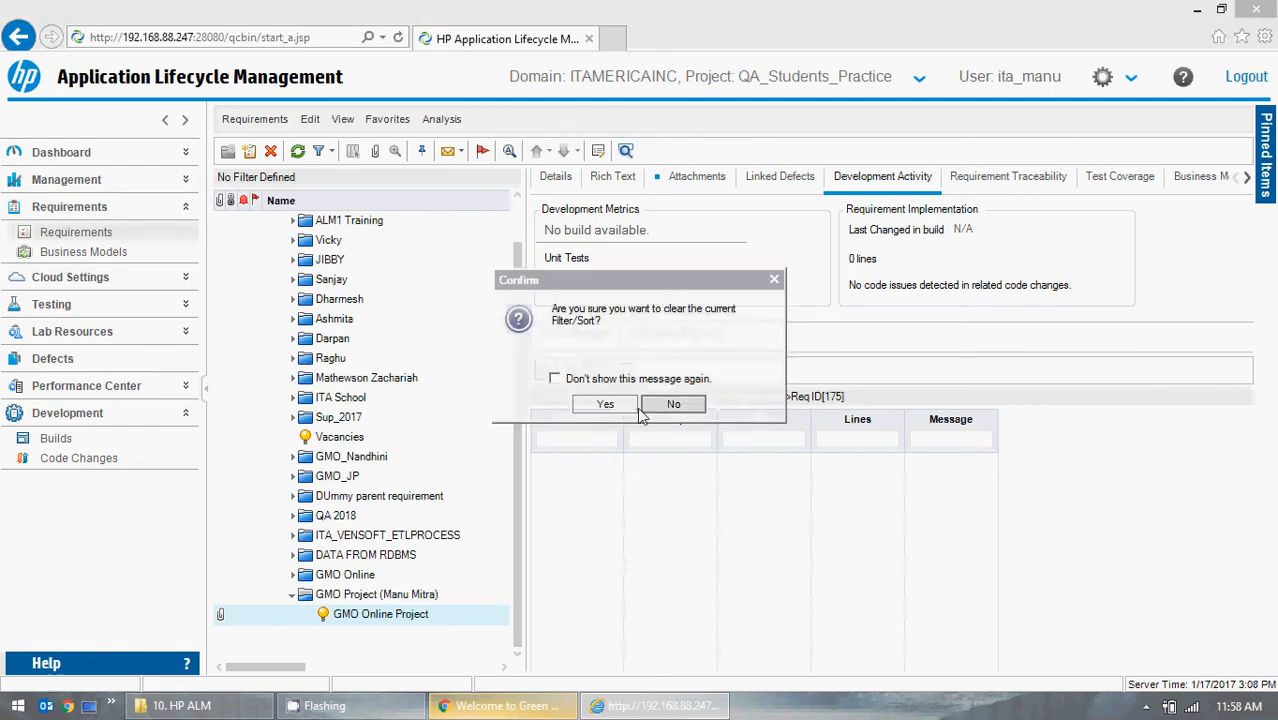
left_click(612, 404)
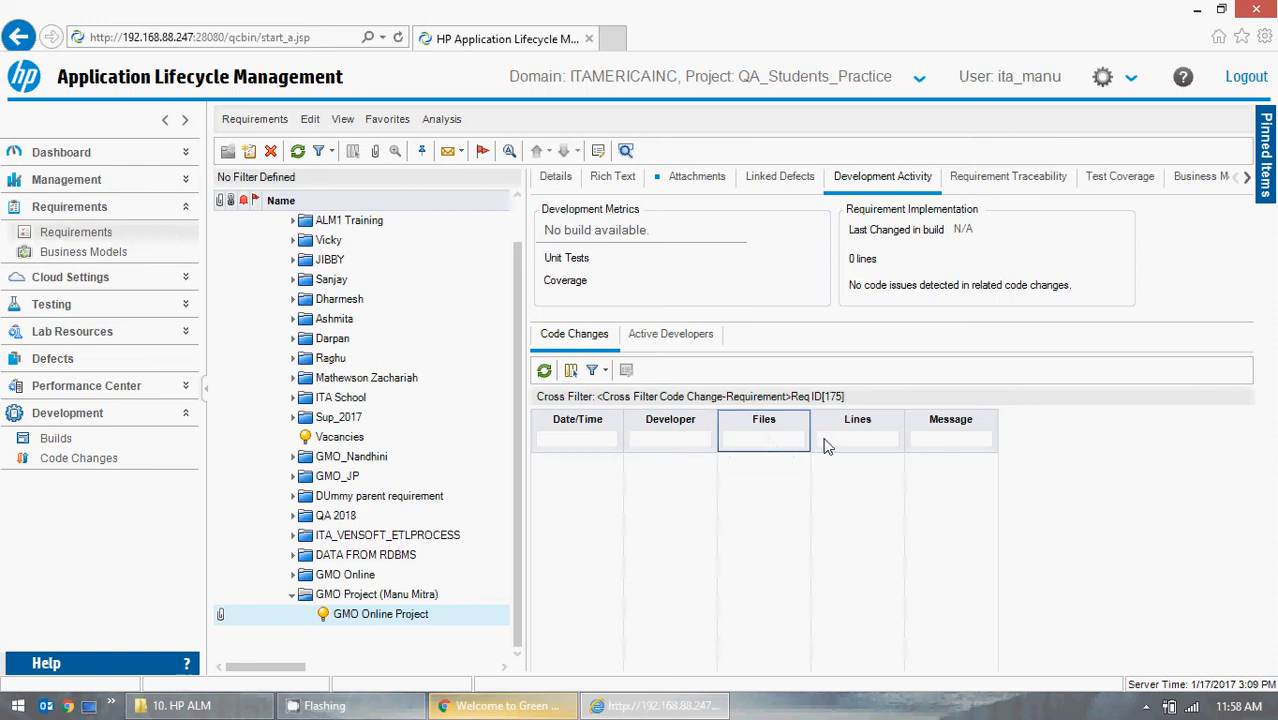
left_click(975, 442)
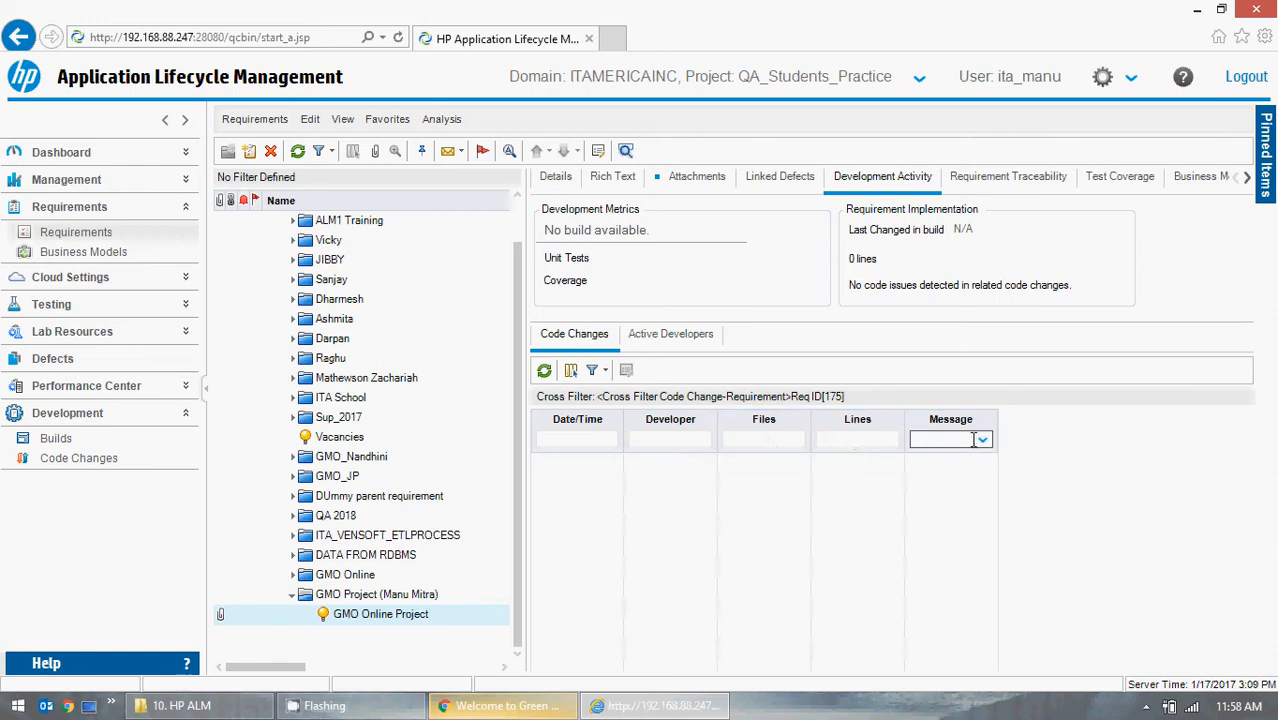
left_click(982, 441)
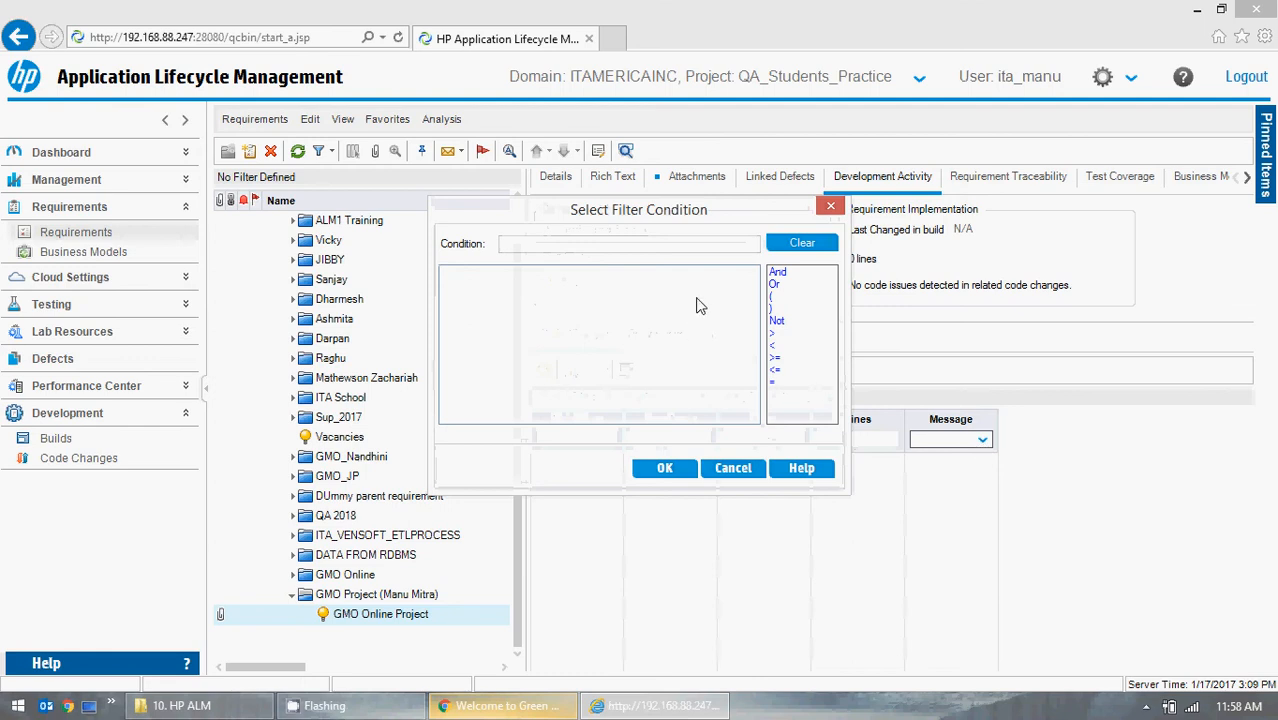
left_click(738, 472)
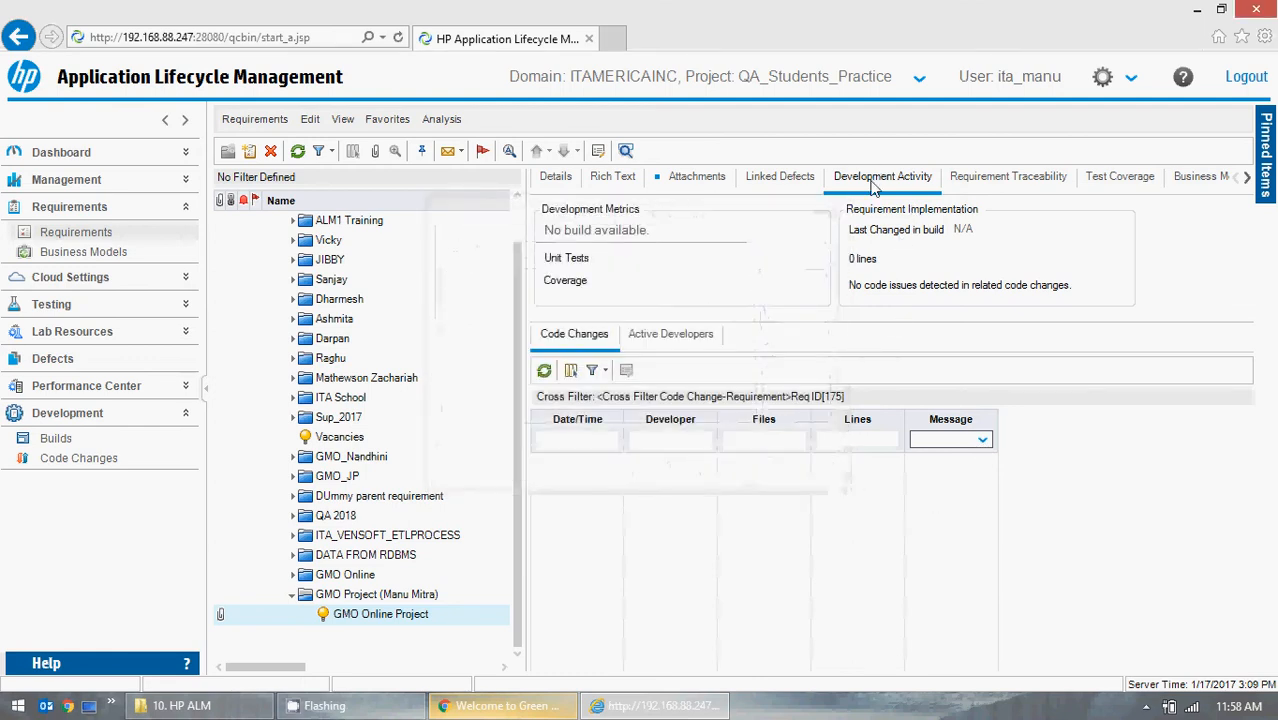
Open Requirement Traceability and try to add GMO Online Project under GMO Project (Manu Mitra) as its own Trace From requirement.
left_click(1025, 173)
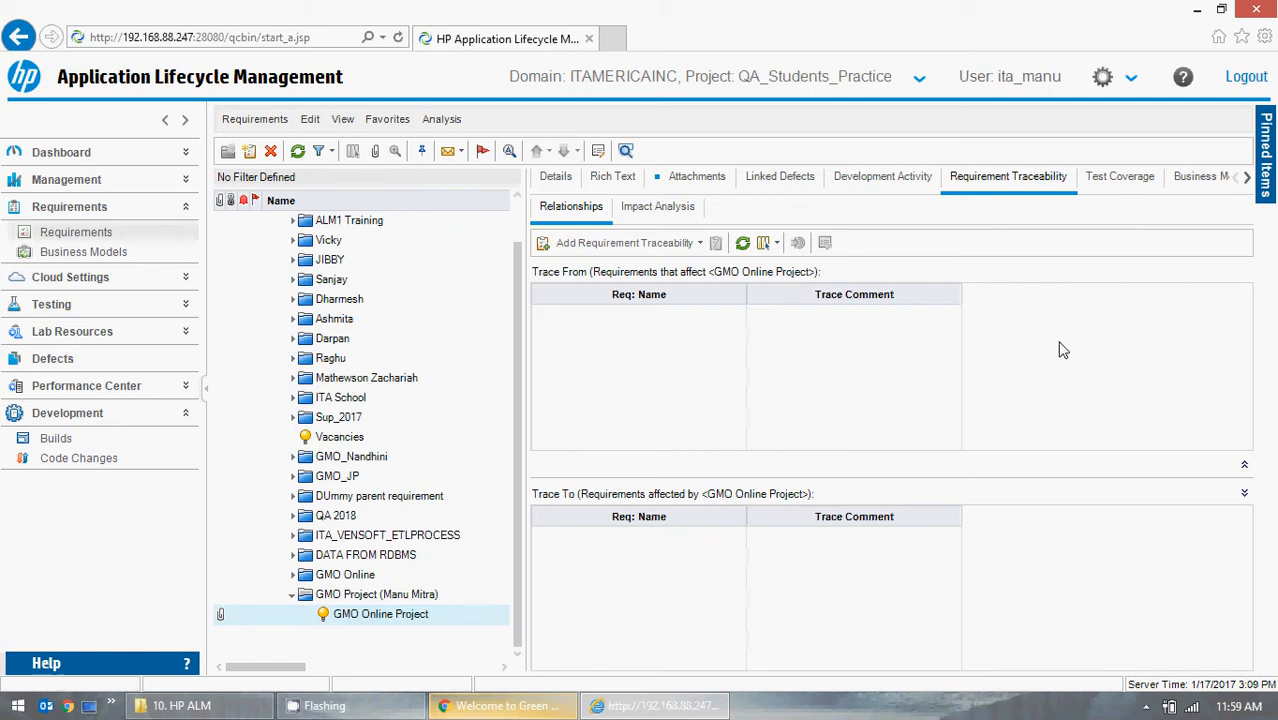
left_click(614, 245)
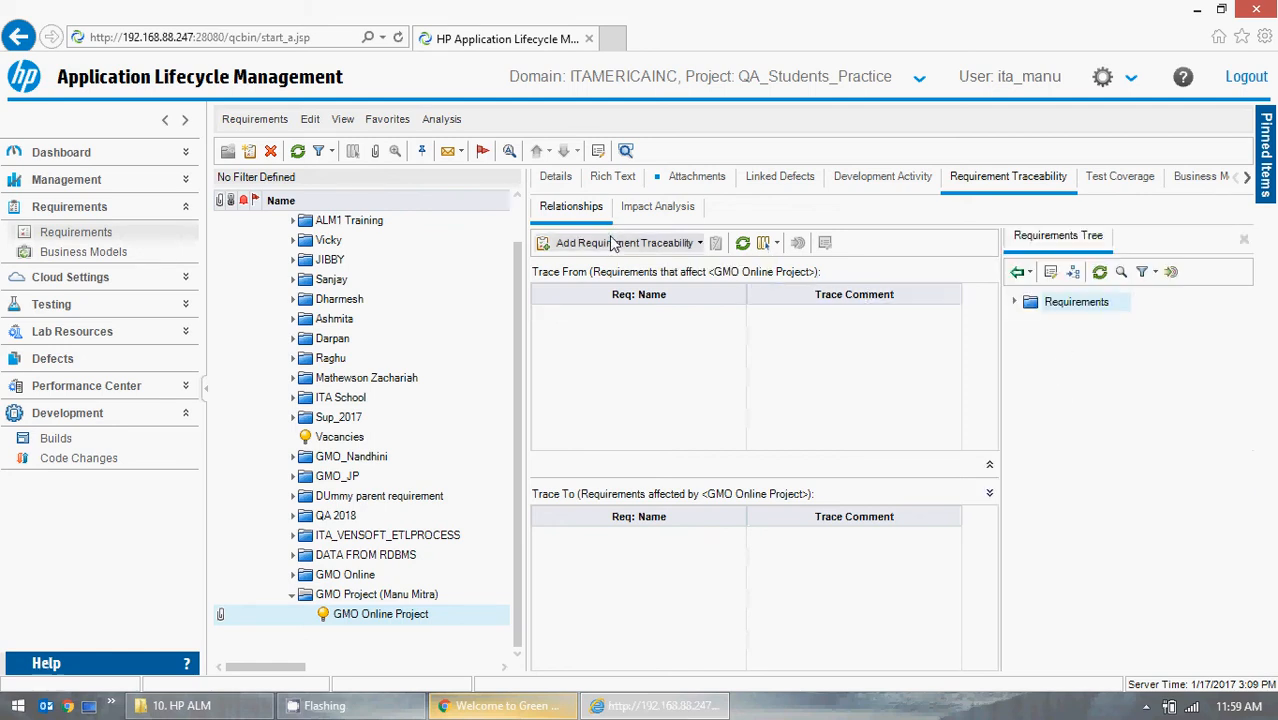
left_click(1016, 303)
scroll(1130, 465, "down", 2)
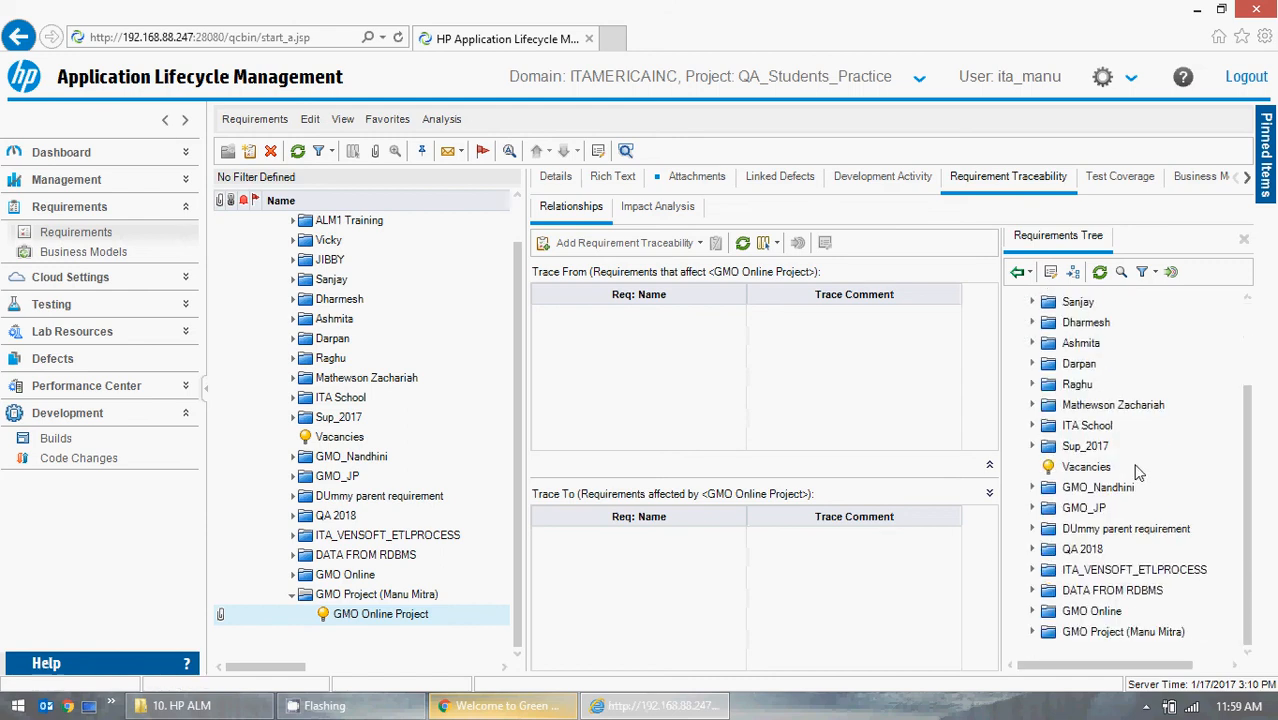
left_click(1033, 632)
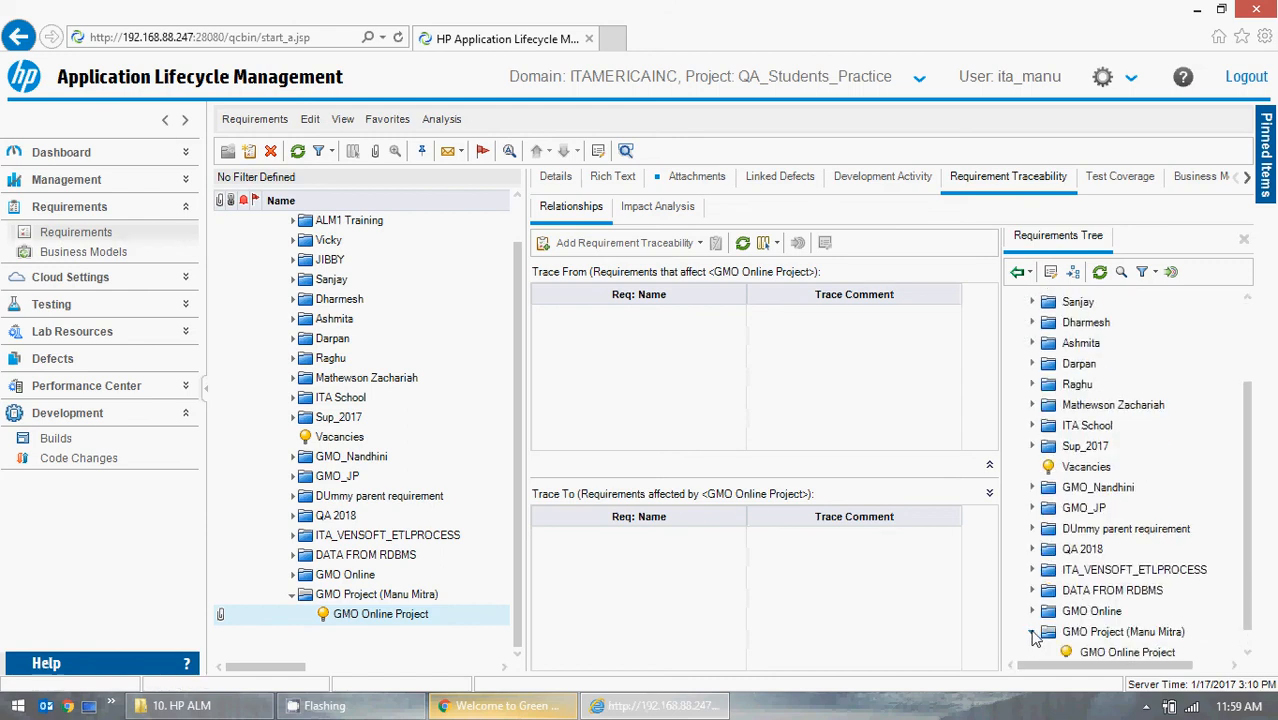
left_click(1107, 638)
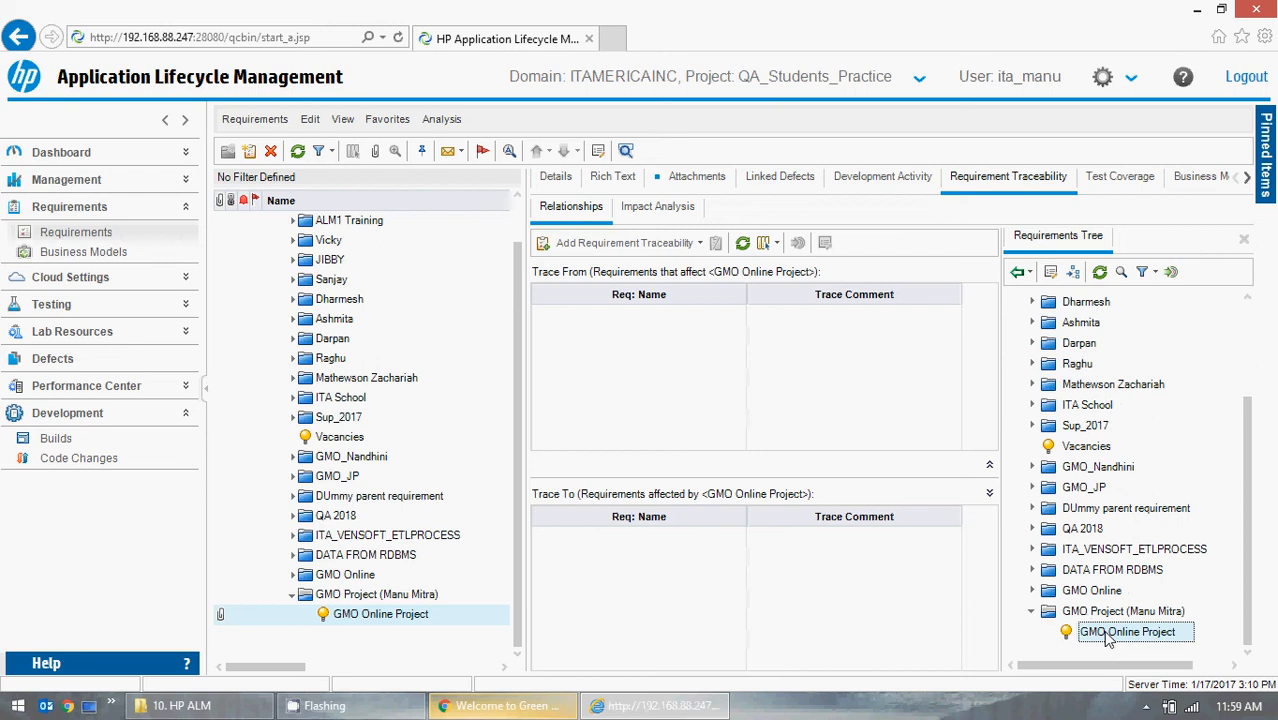
left_click_drag(1107, 638, 698, 405)
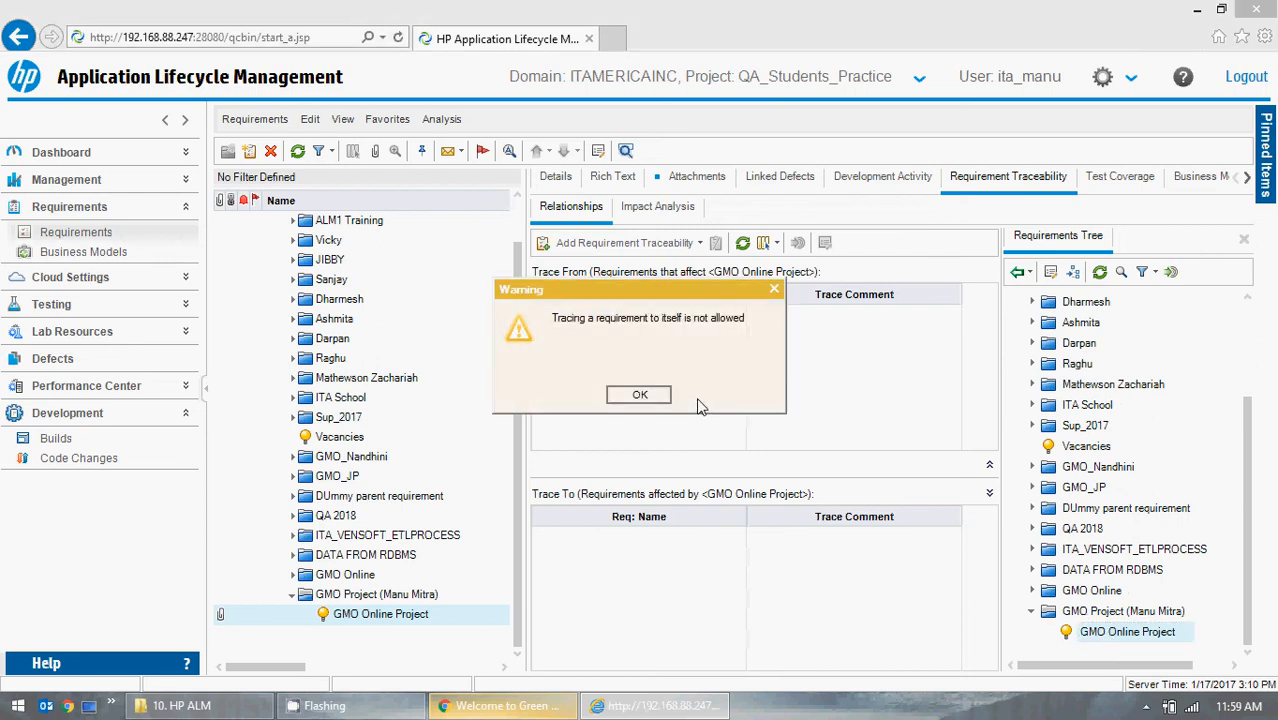
left_click(640, 398)
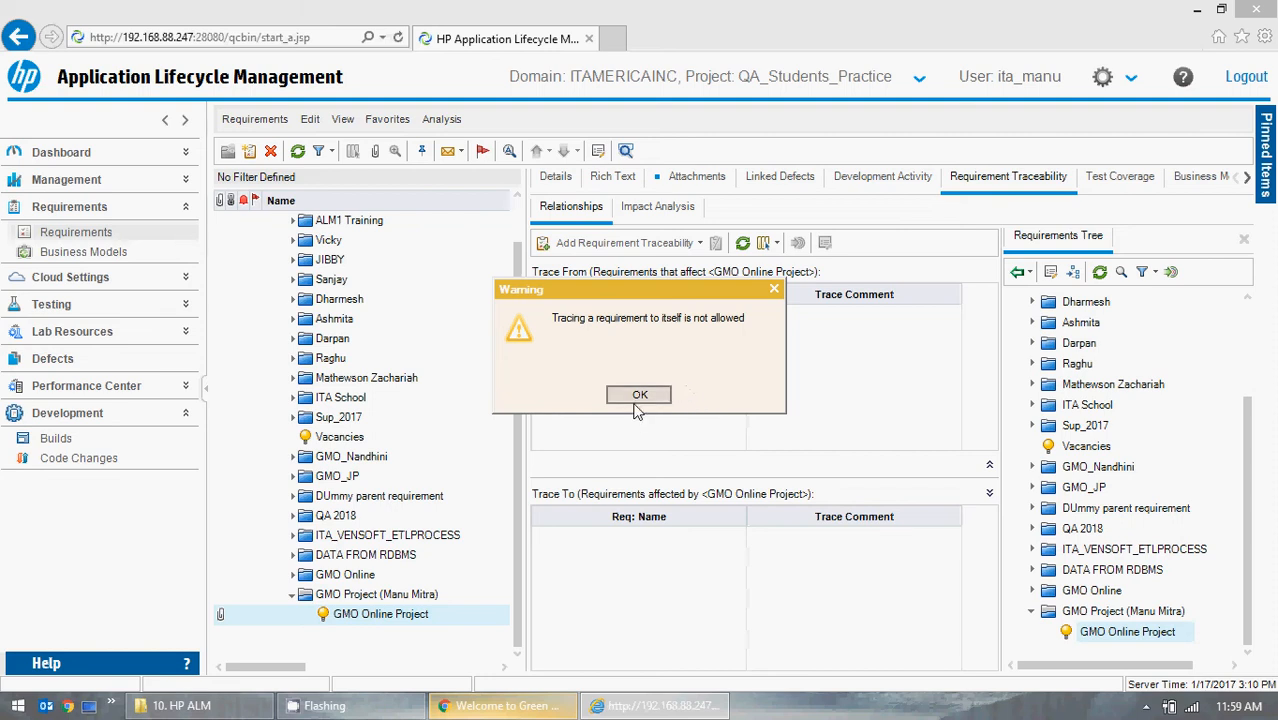
Add the GMO Online Project requirement from the GMO Online folder to the Trace From list and close the tree.
left_click(1034, 591)
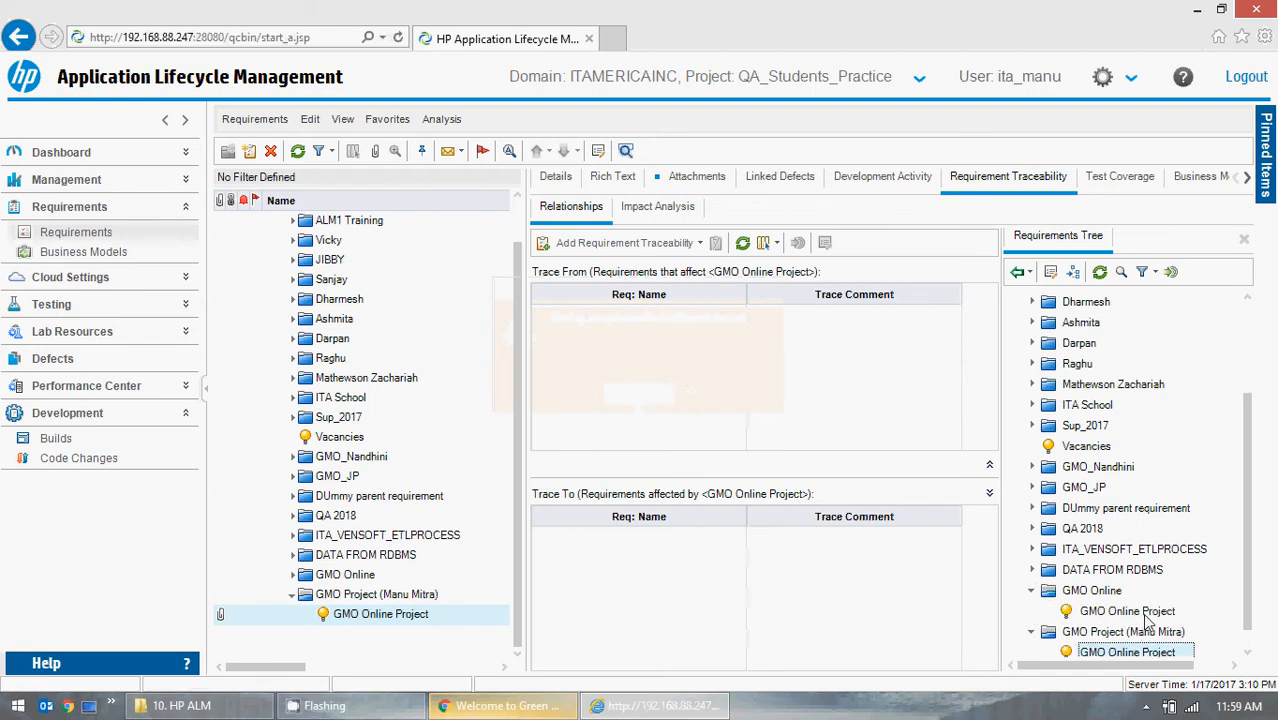
left_click_drag(1130, 612, 762, 383)
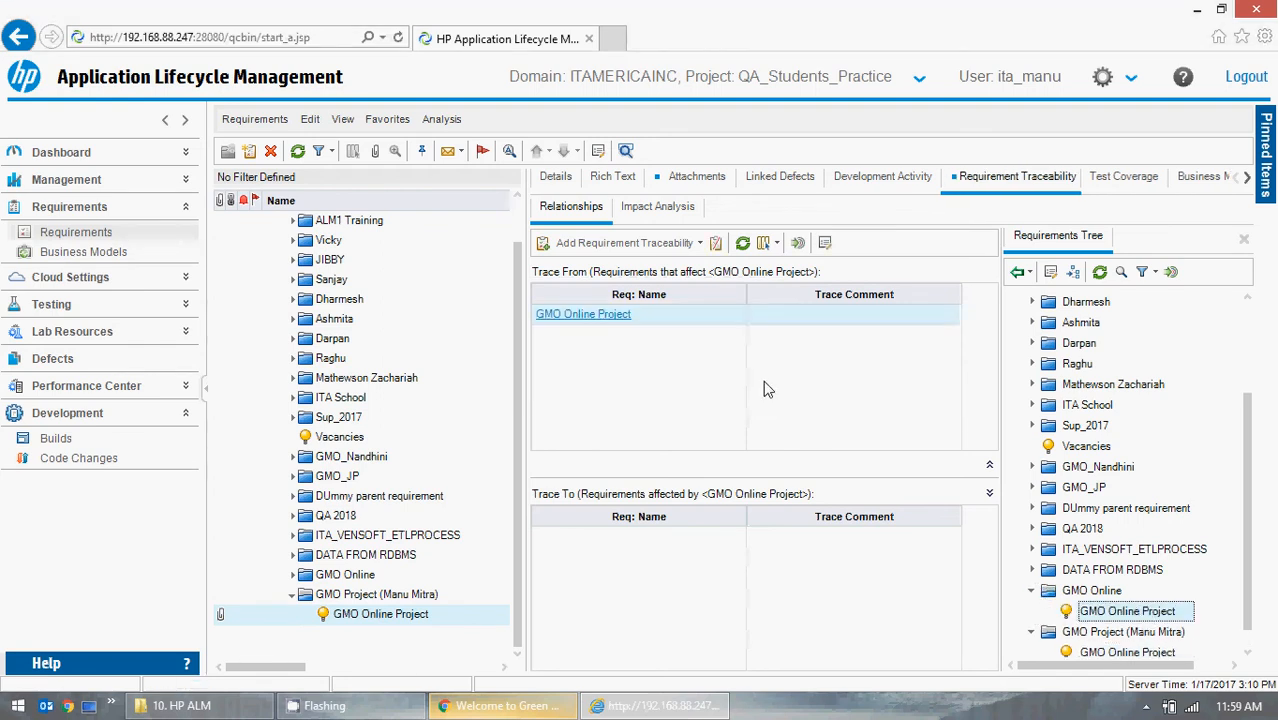
left_click(1245, 241)
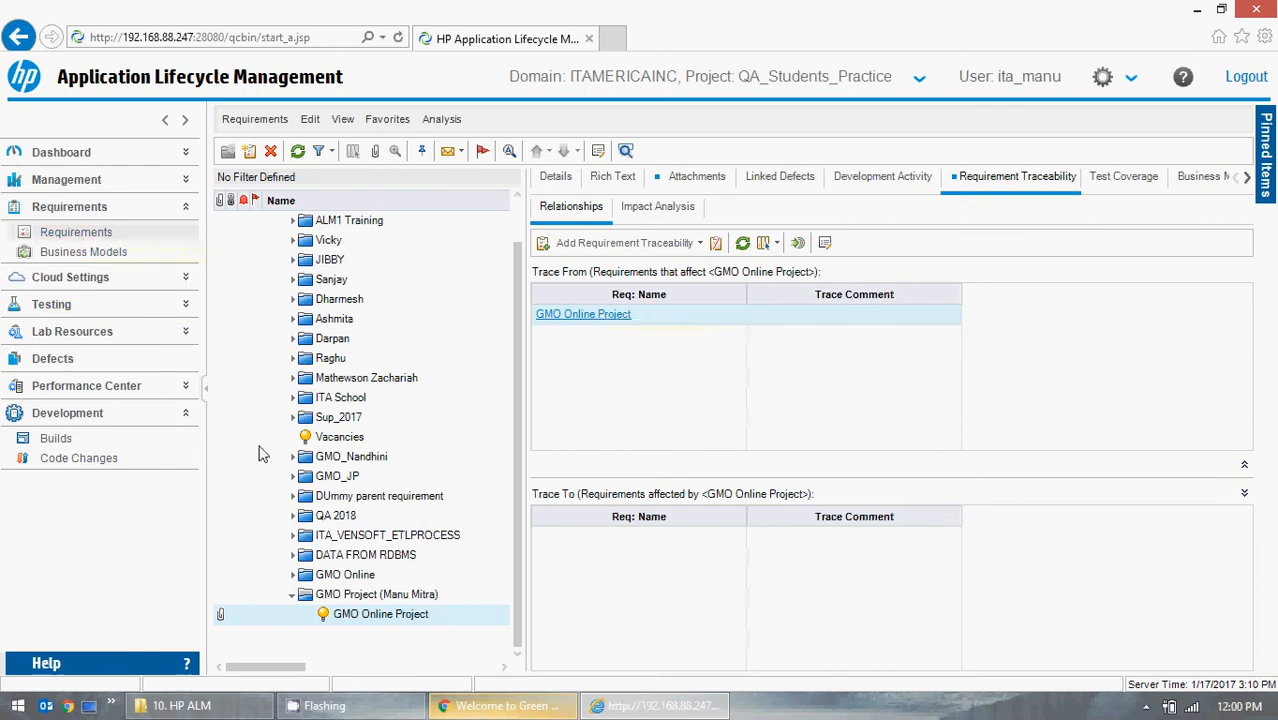
Follow the traced GMO Online Project link to locate it in the requirements tree, then reselect the original requirement.
left_click(292, 576)
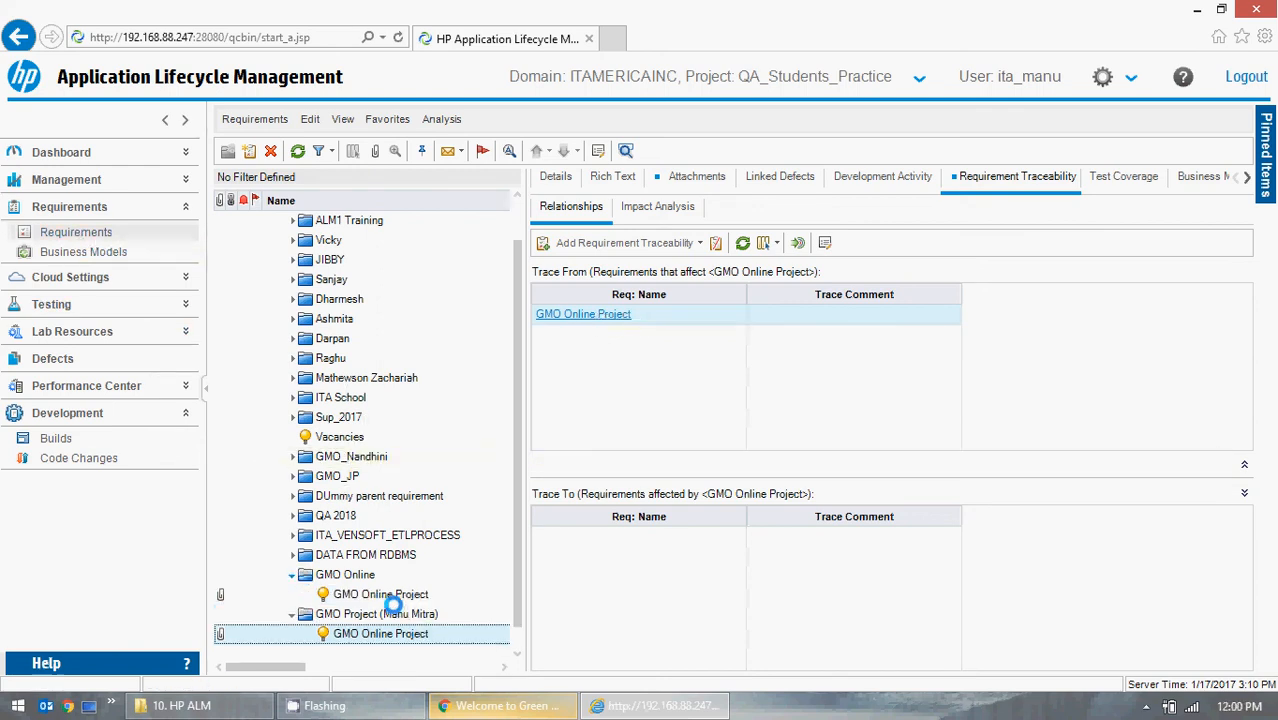
left_click(294, 578)
left_click(293, 576)
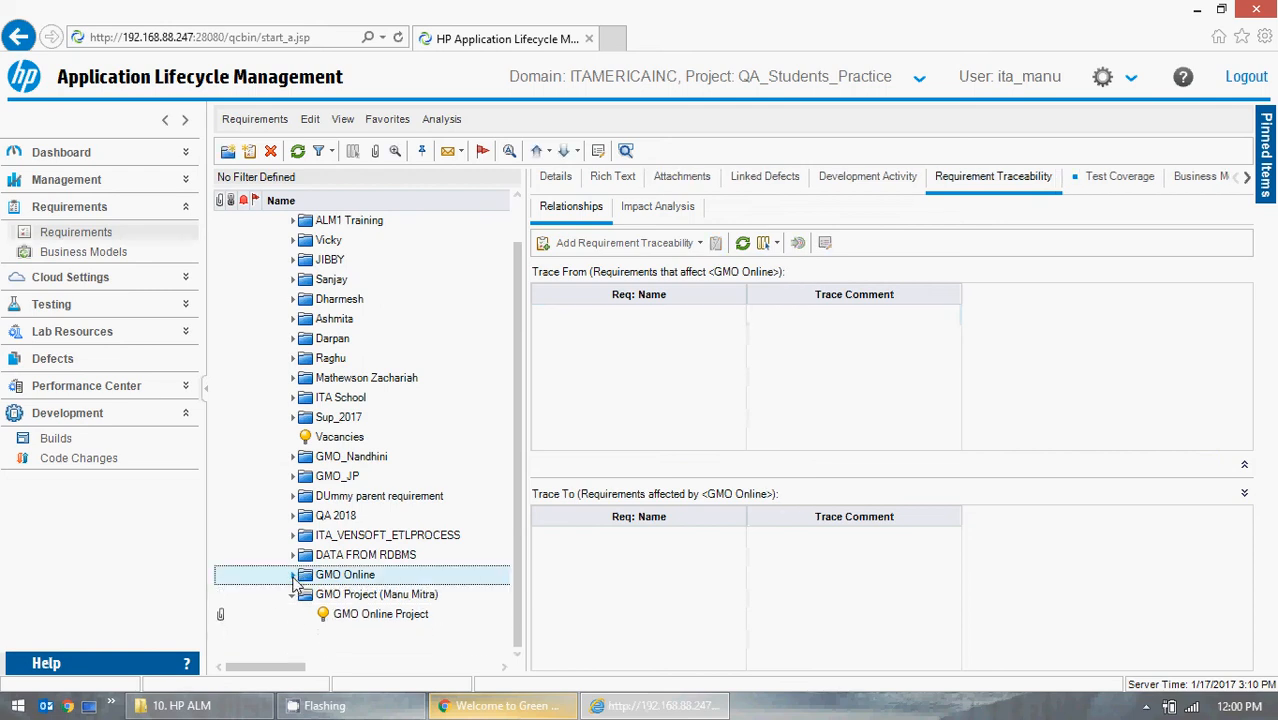
left_click(350, 612)
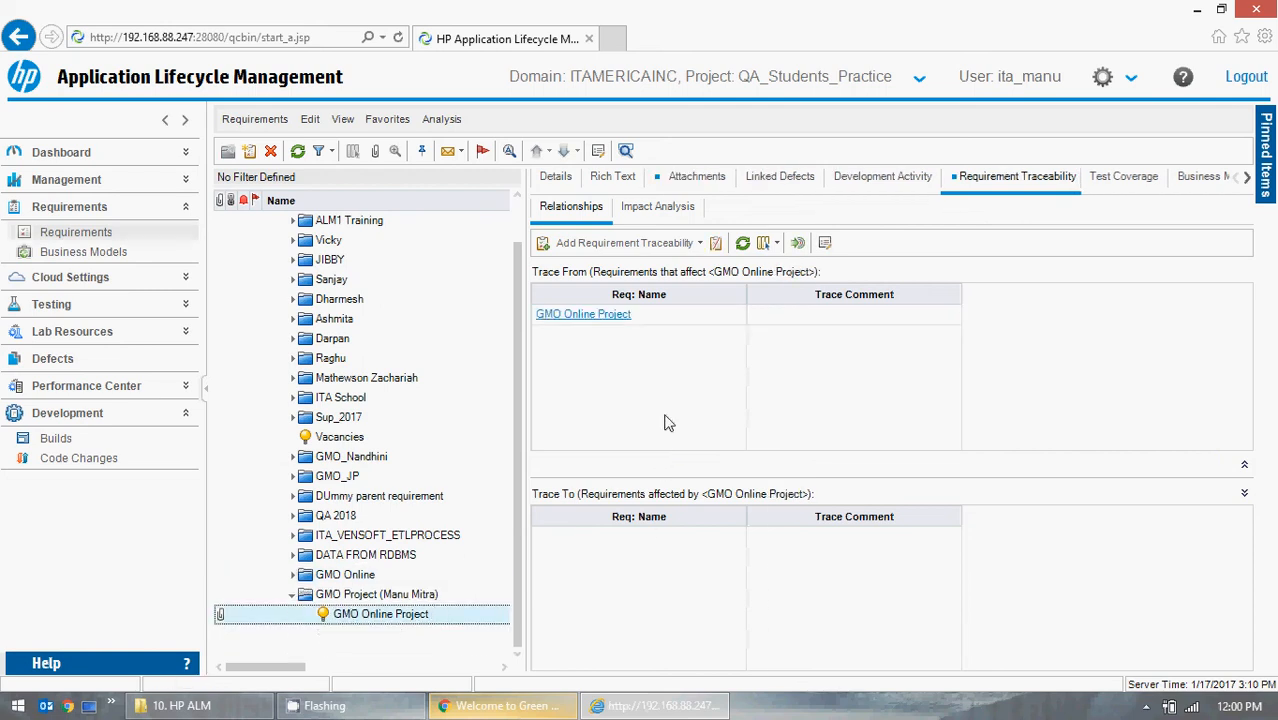
left_click(632, 316)
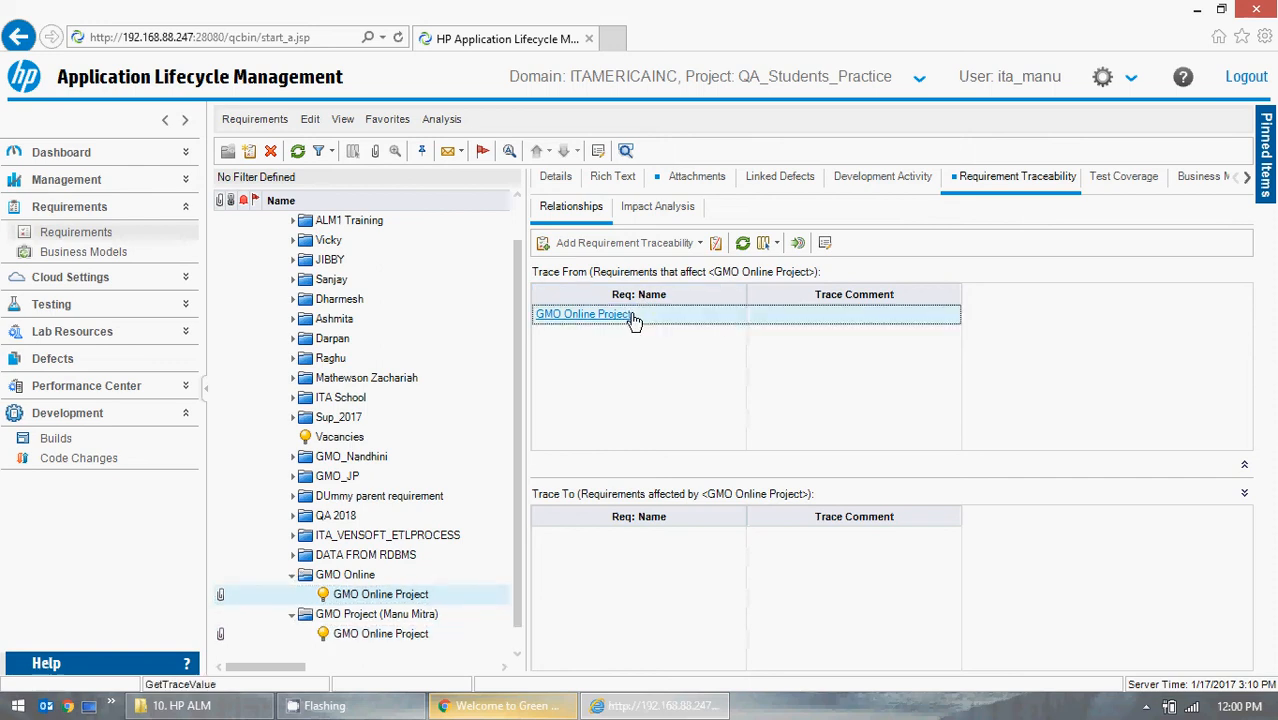
left_click(357, 636)
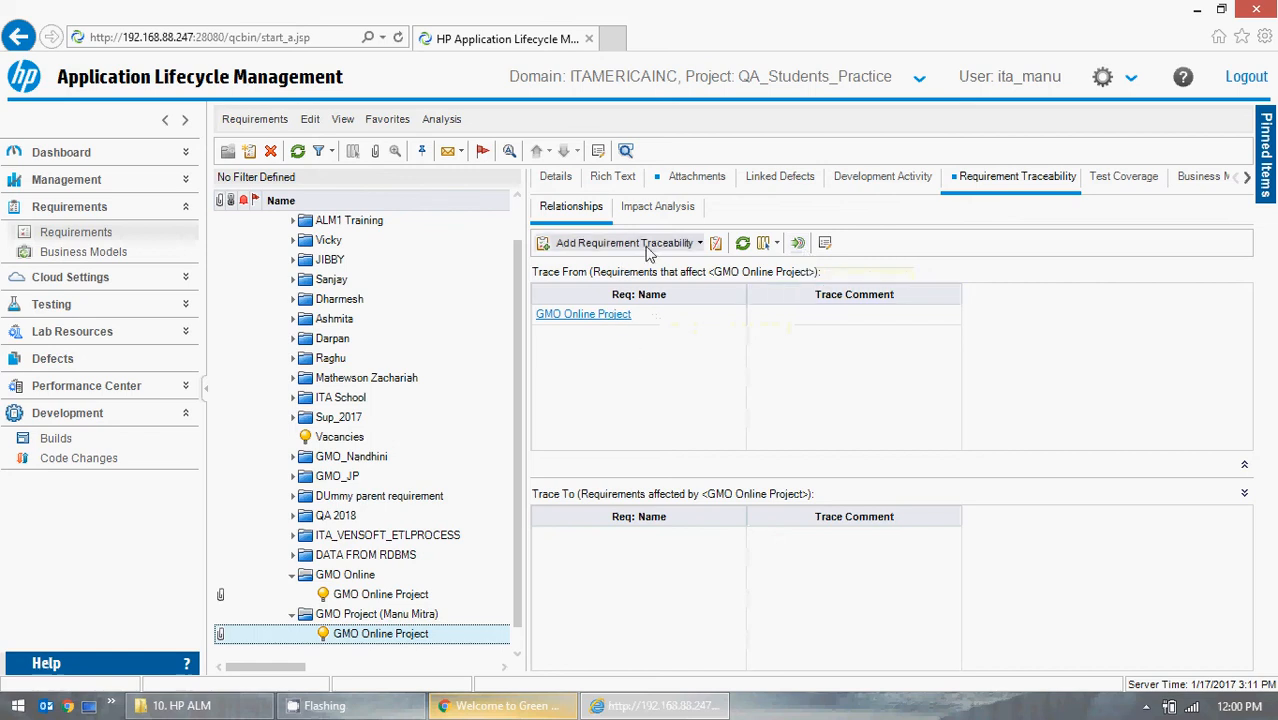
Add the Vacancies requirement to the Trace From list and close the requirements tree.
left_click(684, 246)
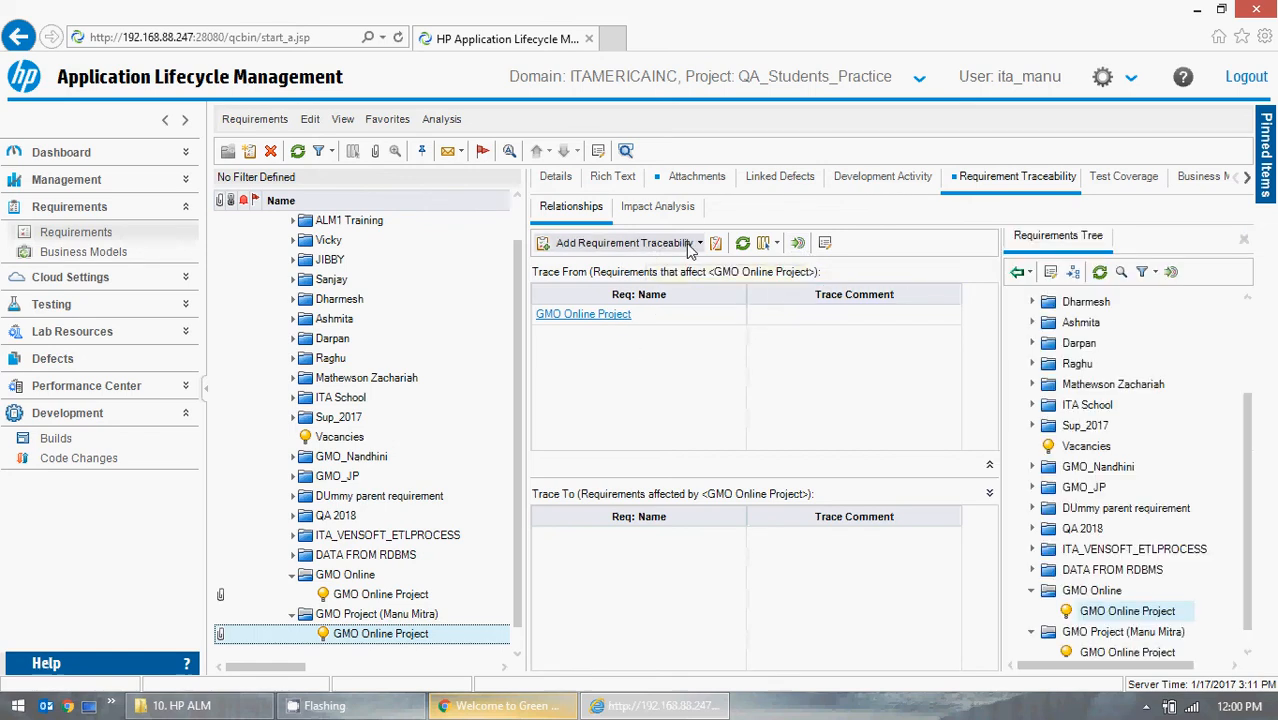
left_click(1089, 452)
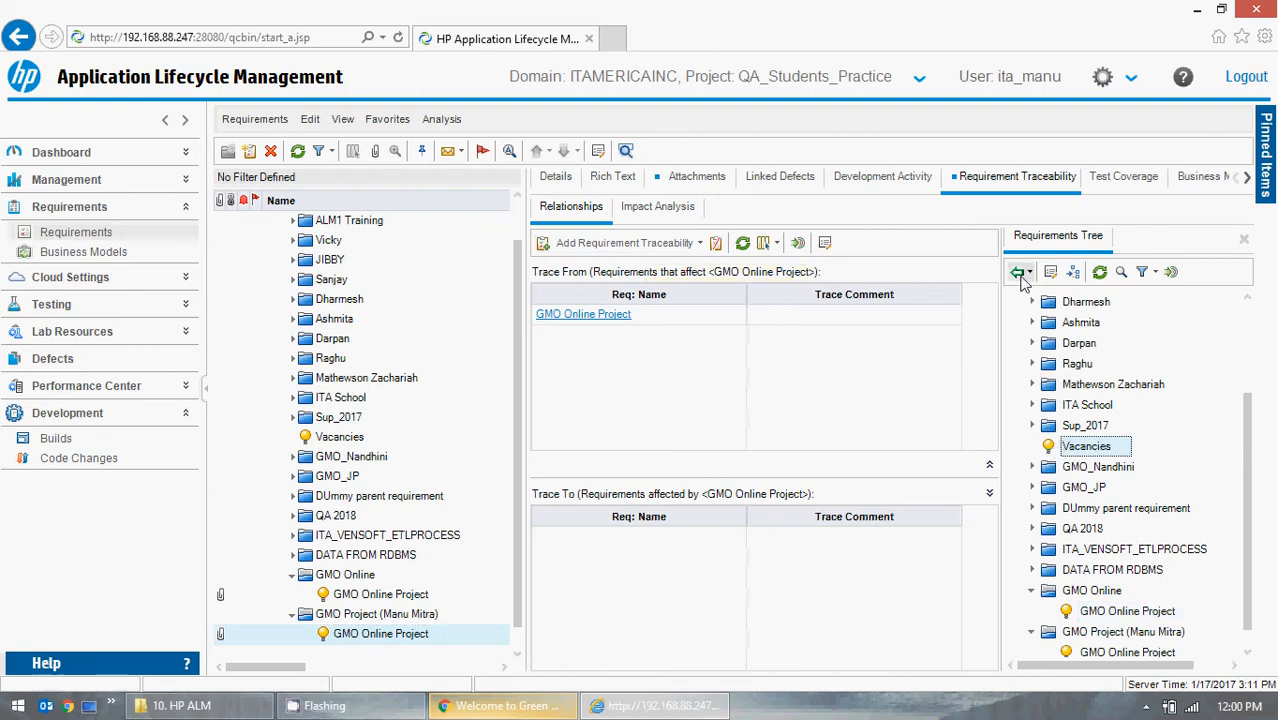
left_click(1034, 592)
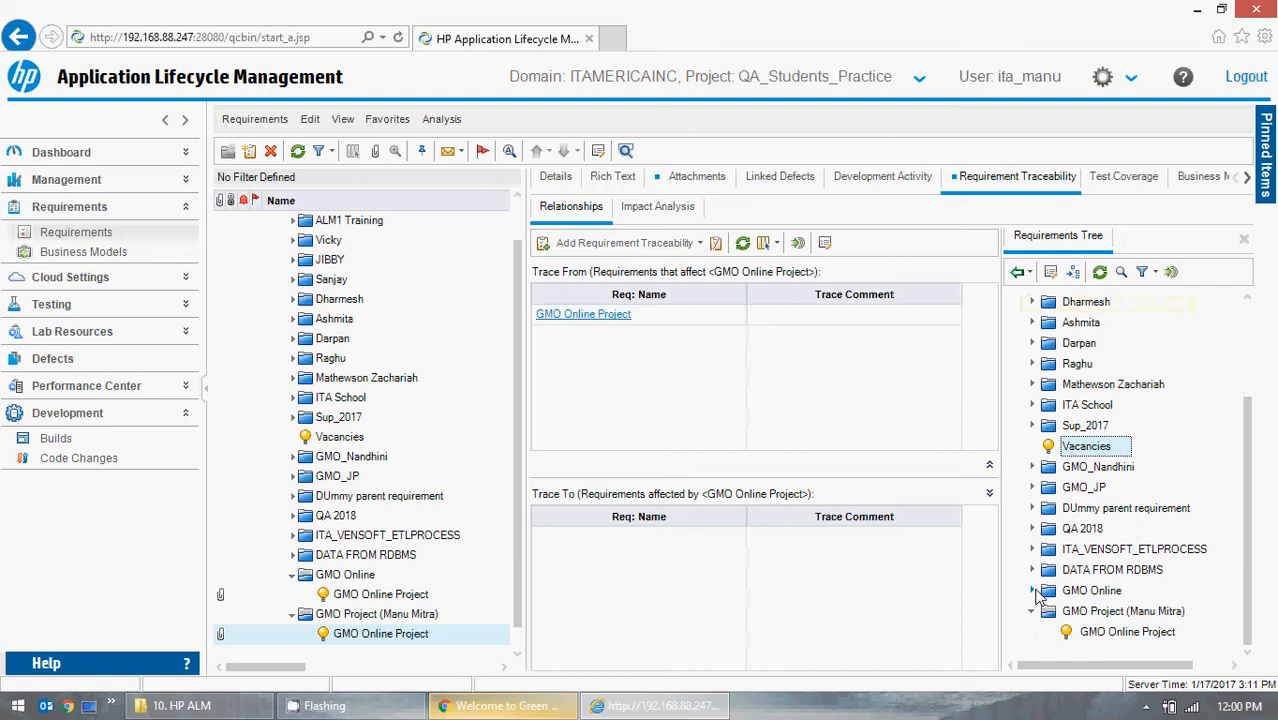
left_click(1018, 275)
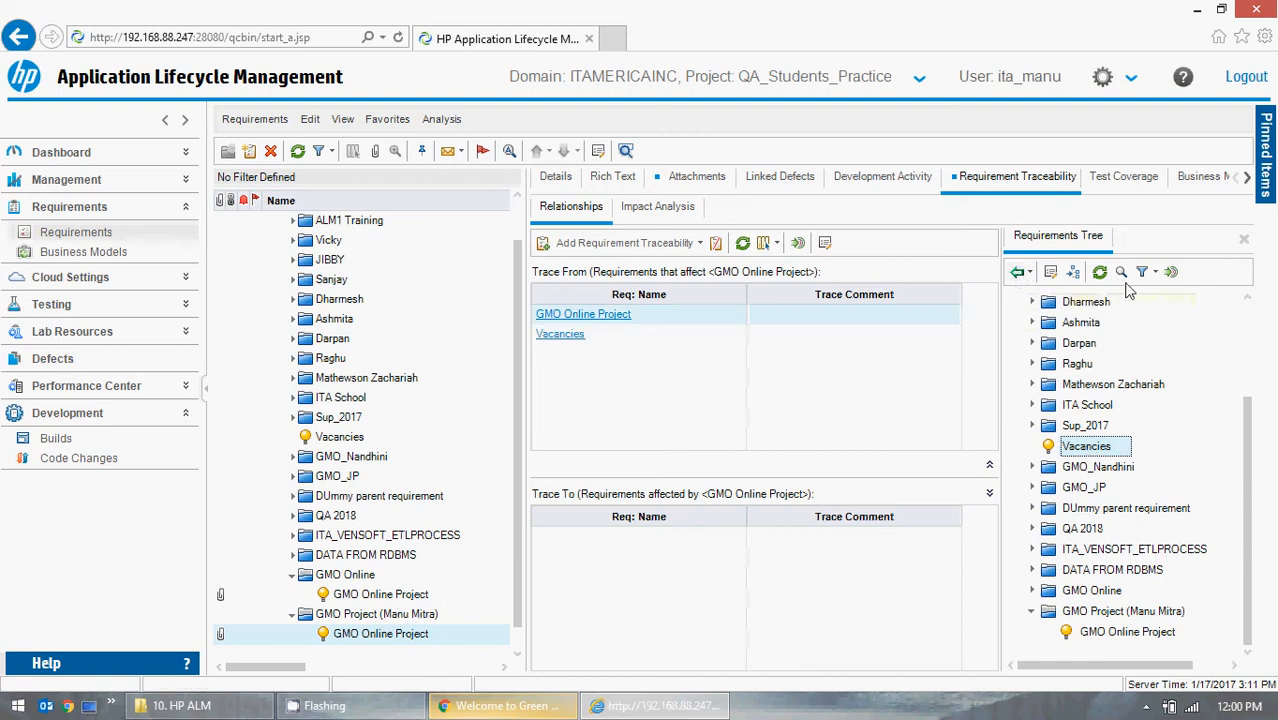
left_click(1244, 240)
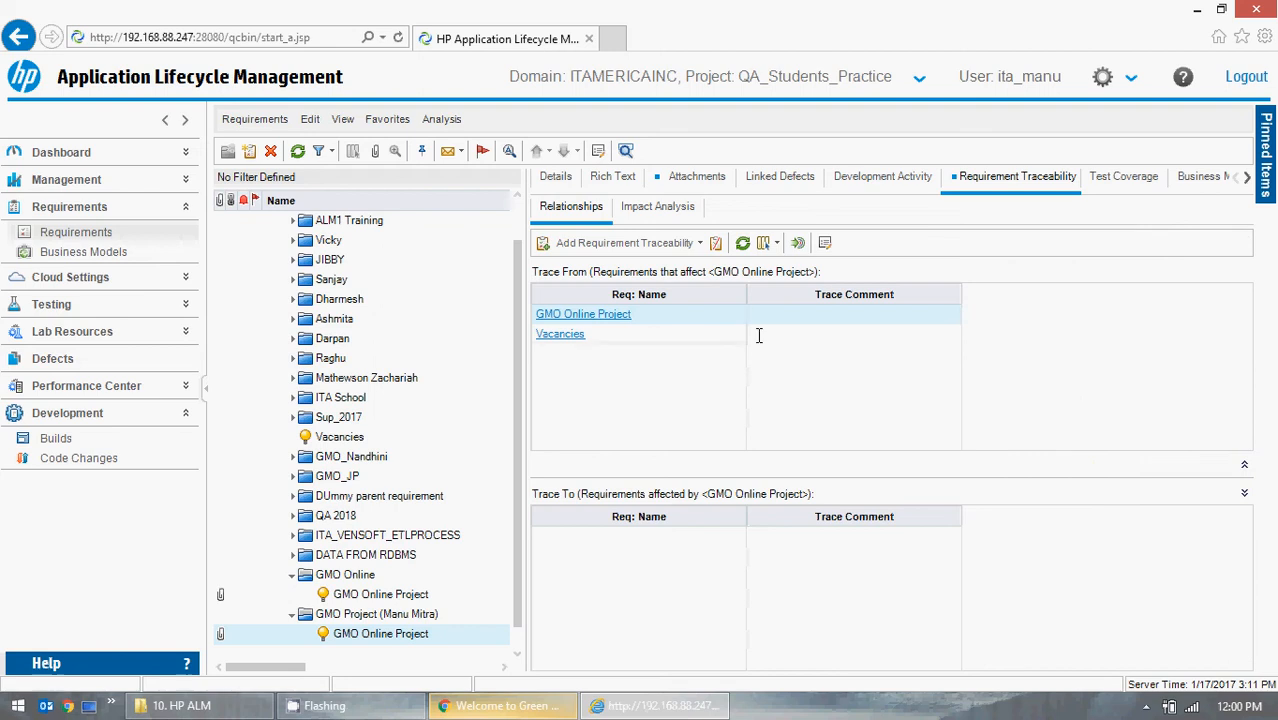
Open the traced requirement's details dialog, review them and close it without changes.
left_click(826, 243)
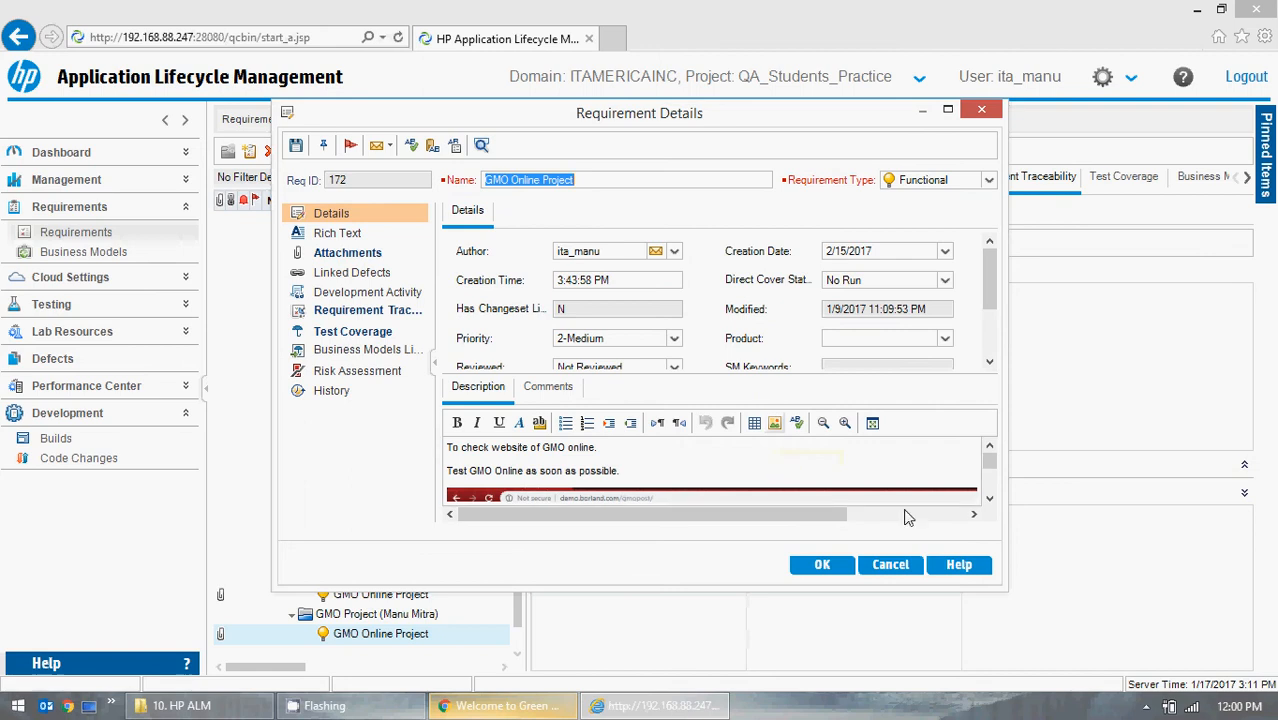
mouse_move(985, 461)
left_mouse_down()
mouse_move(984, 508)
mouse_move(990, 452)
left_mouse_up()
left_click(890, 564)
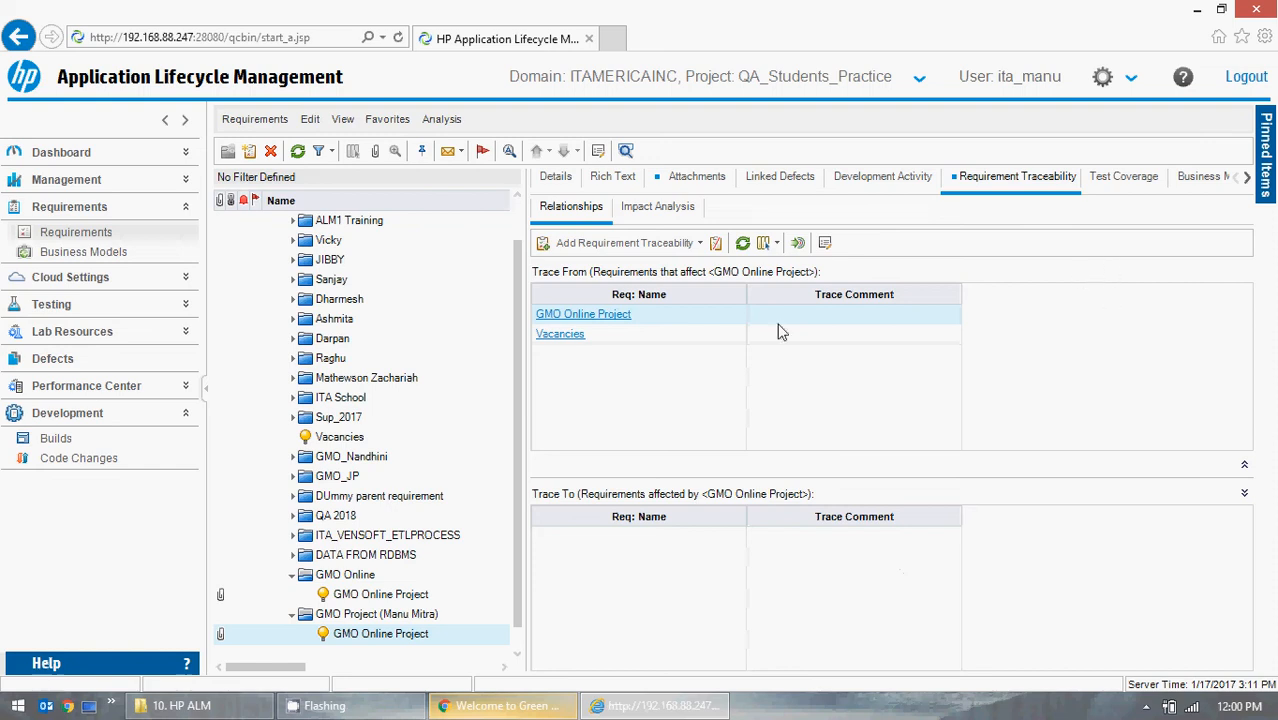
Collapse the GMO Online folder and reselect GMO Online Project under GMO Project (Manu Mitra).
left_click(297, 582)
left_click(293, 578)
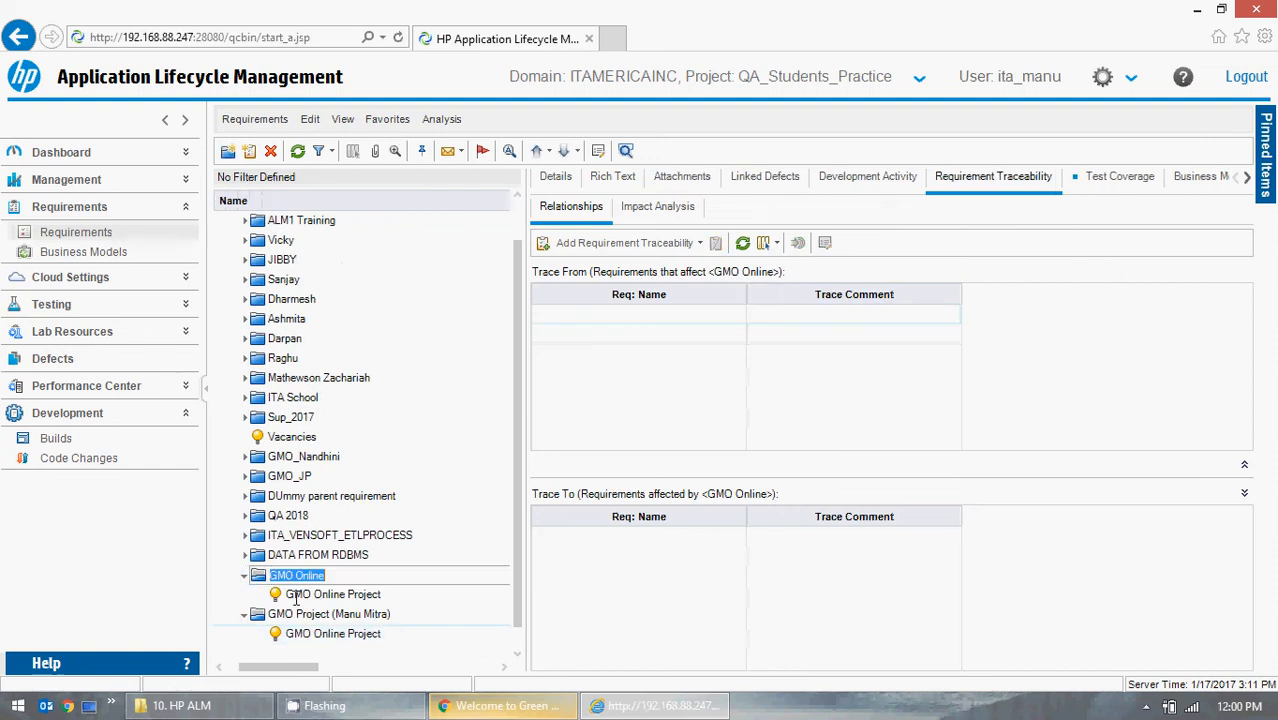
left_click(310, 614)
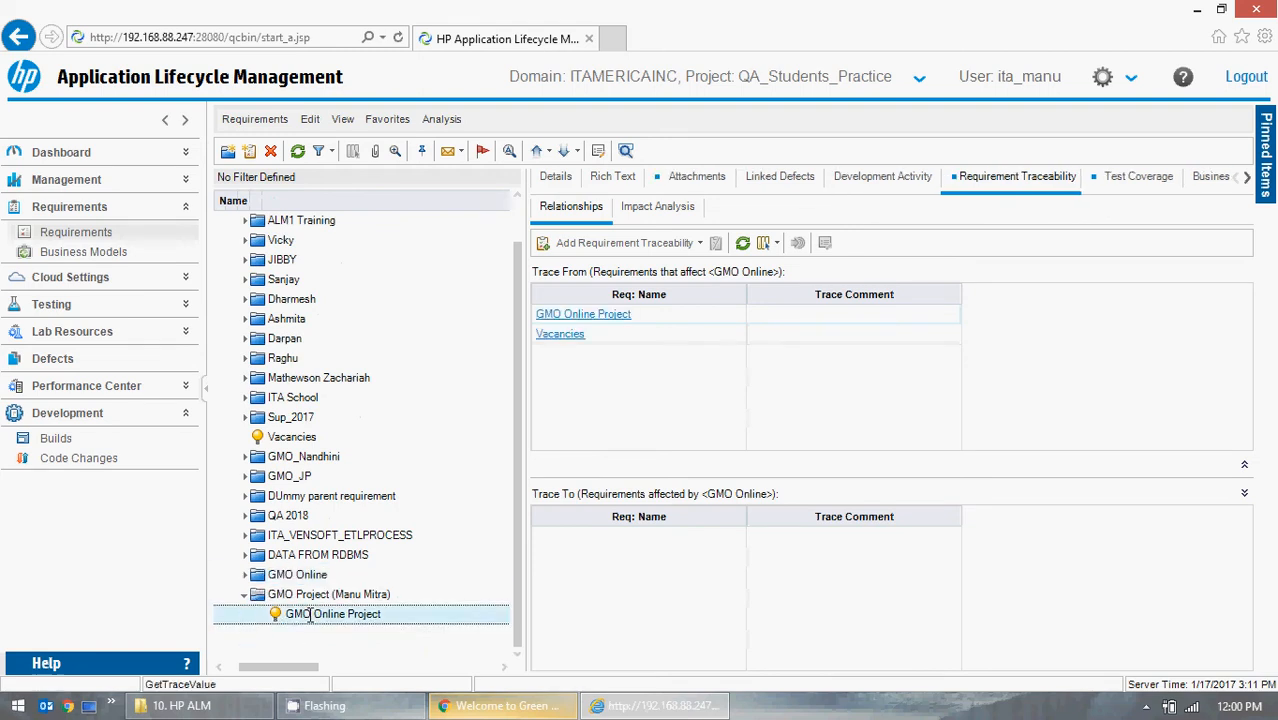
Open the Test Coverage tab and view the Test Plan Tree selection pane, then close it.
left_click(1115, 182)
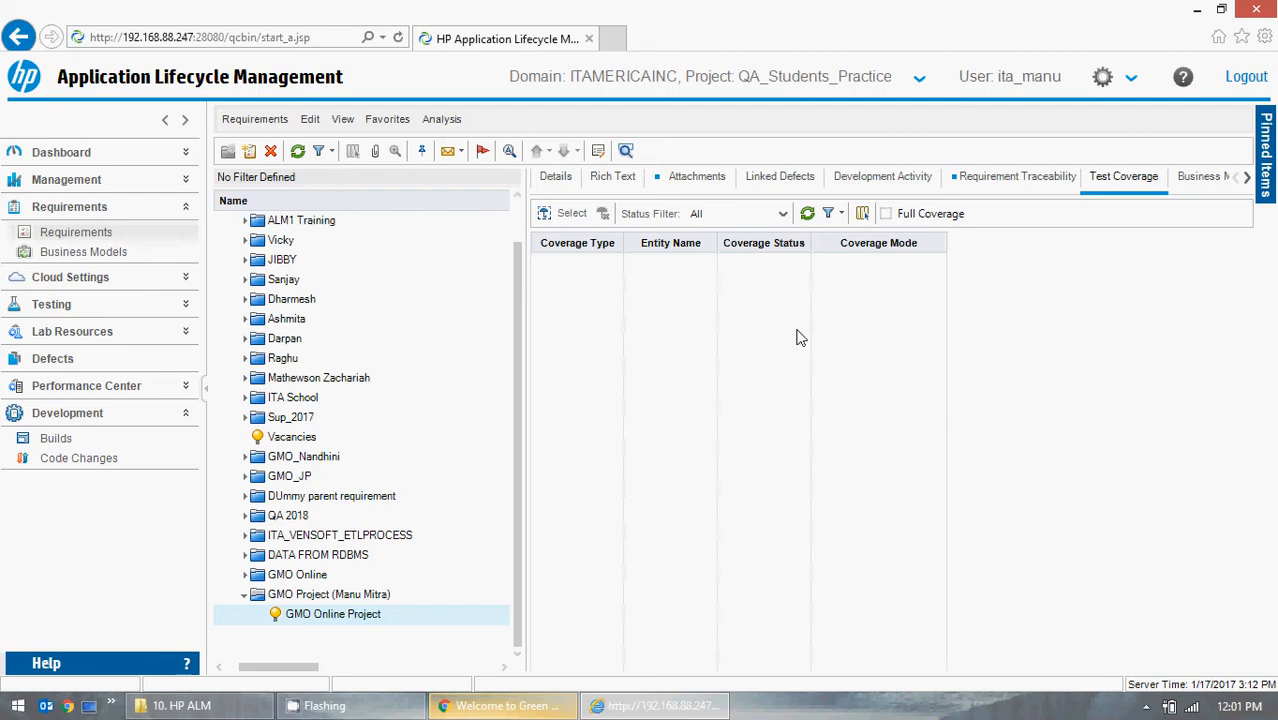
left_click(544, 216)
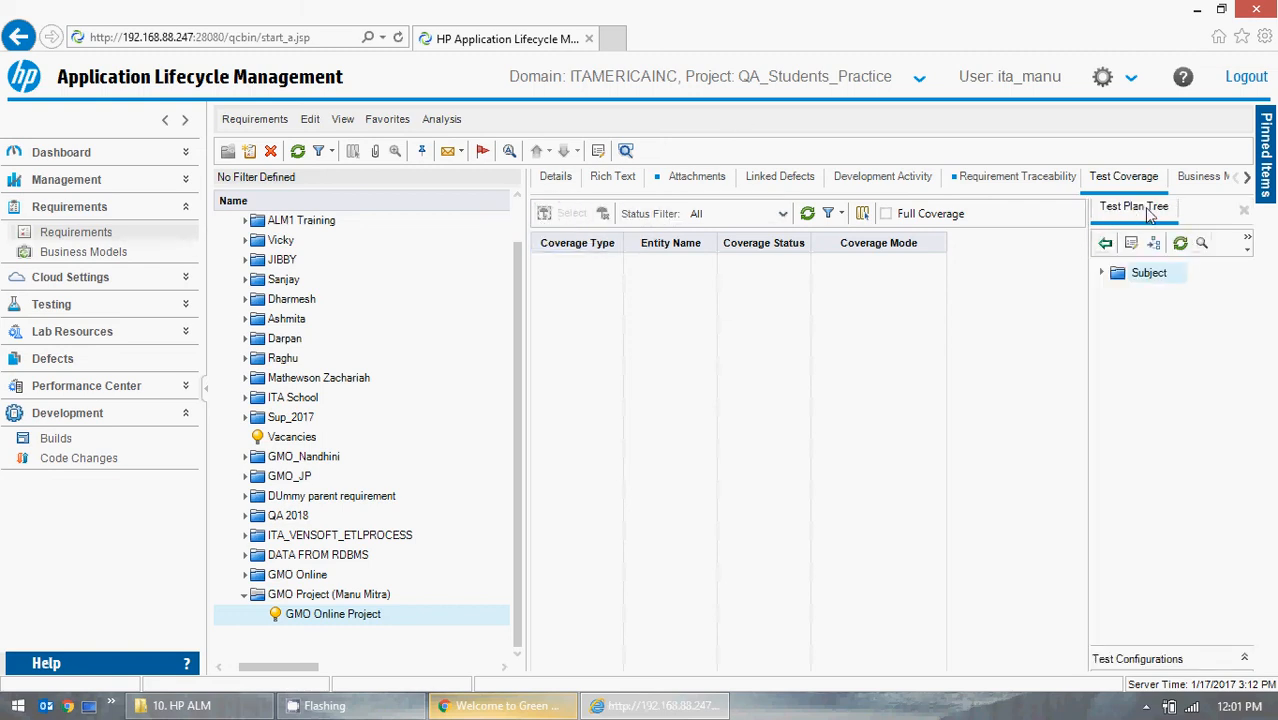
left_click(1245, 212)
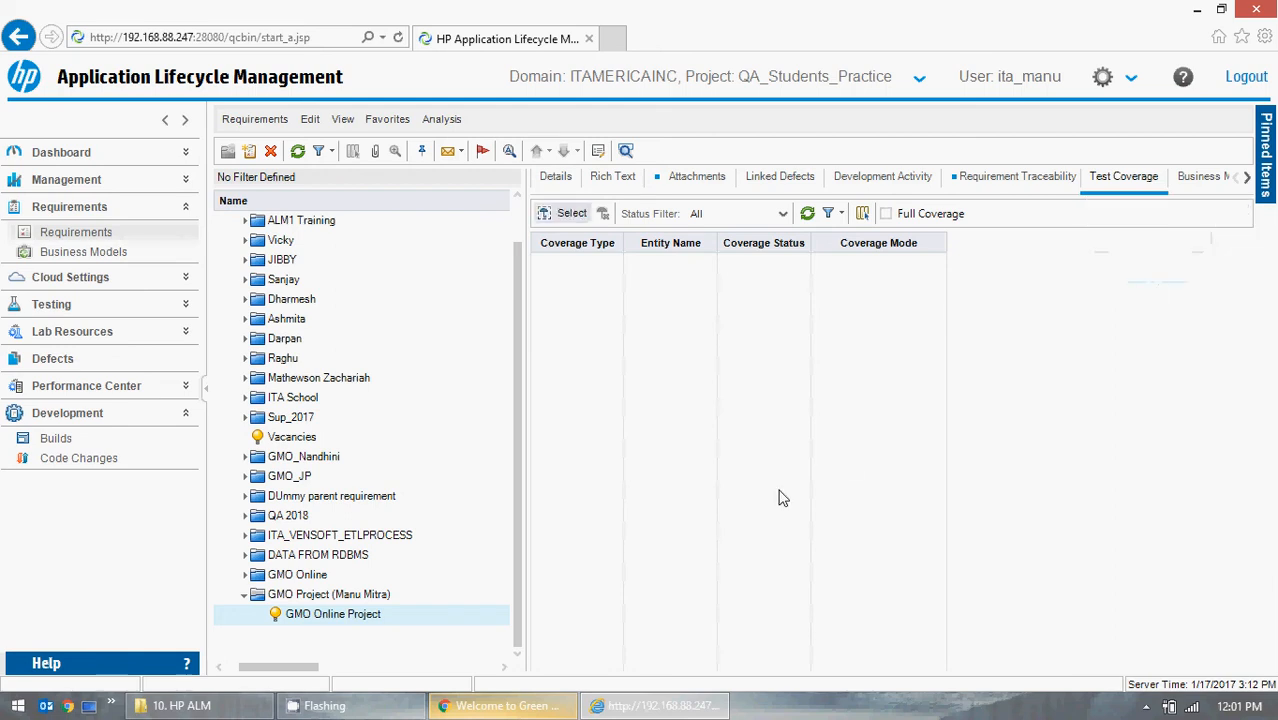
Collapse the Development sidebar module and scroll the requirement tabs to show the remaining ones.
left_click(185, 413)
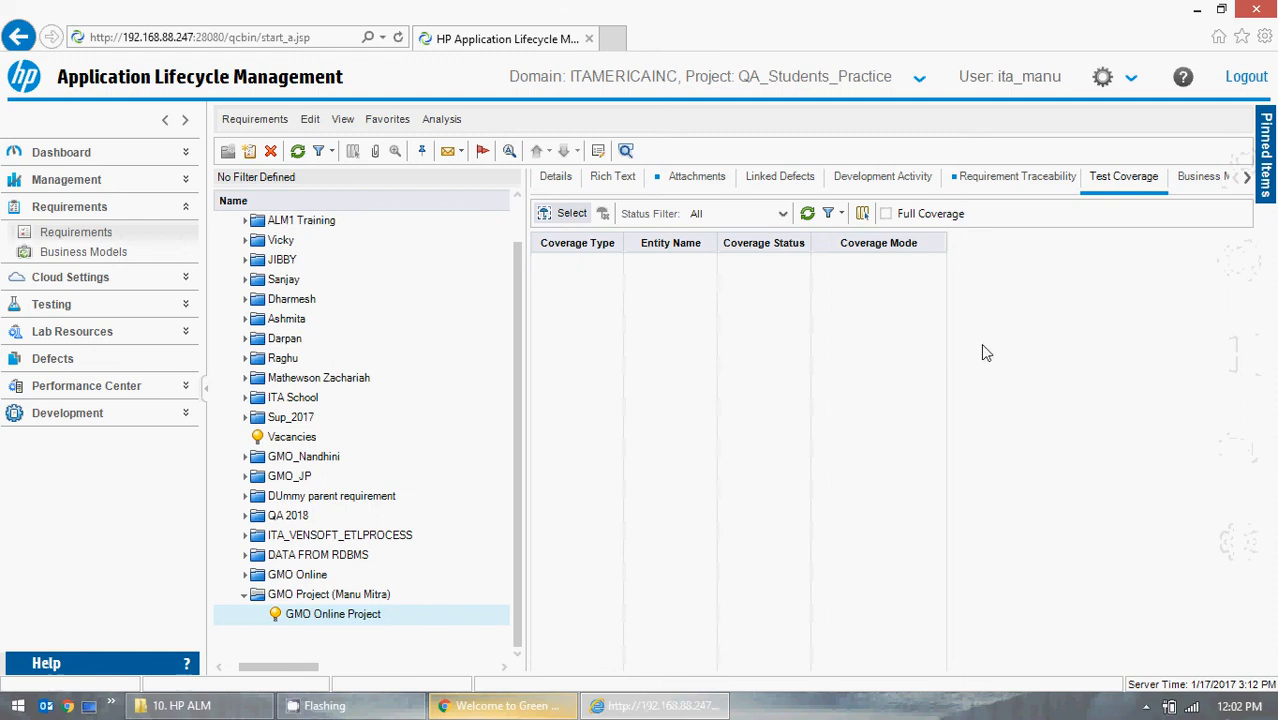
left_click(1247, 178)
left_click(1247, 178)
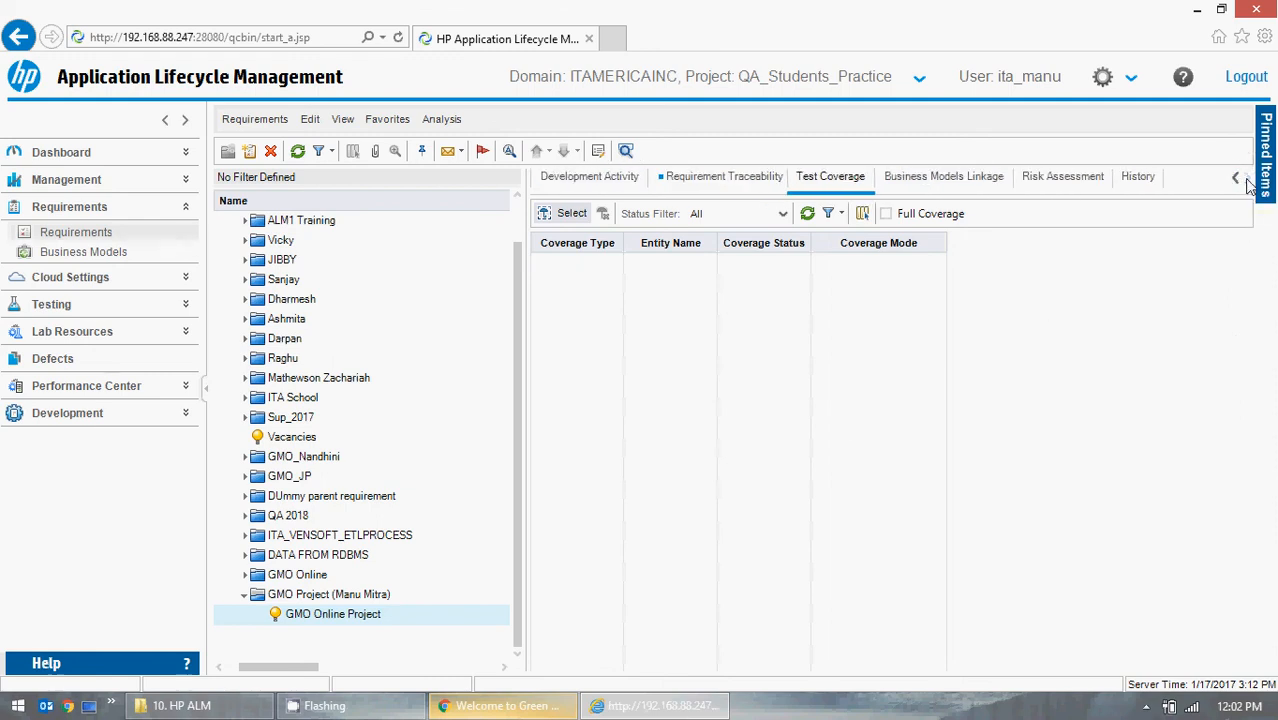
Open the Business Models Linkage tab of the GMO Online Project requirement.
left_click(963, 188)
left_click(819, 181)
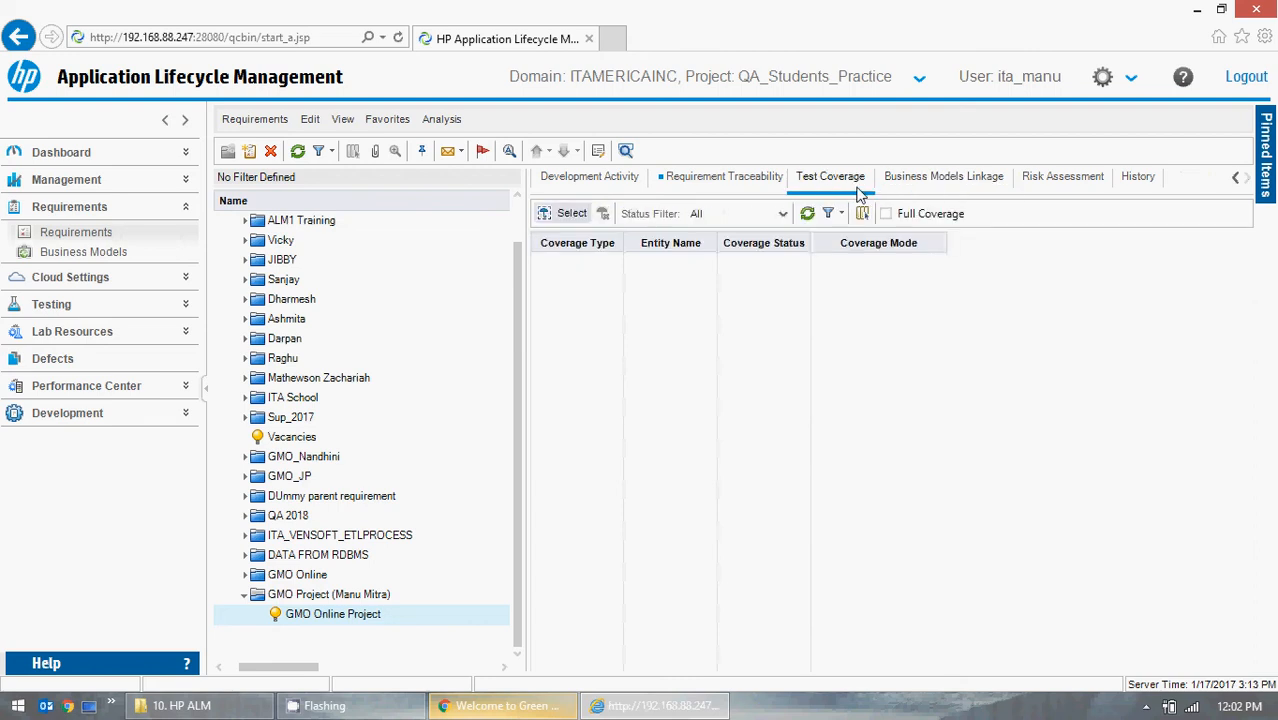
left_click(940, 183)
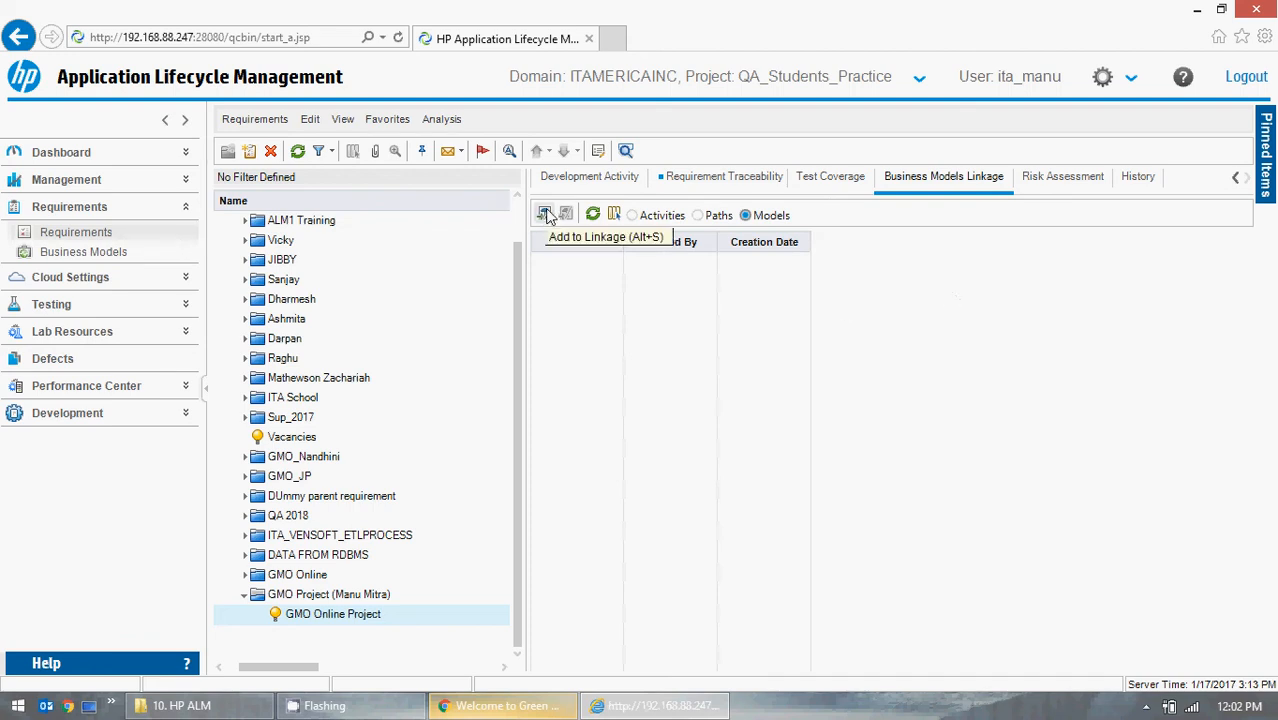
Expand the Dashboard and Management modules in the sidebar alongside Requirements.
left_click(185, 182)
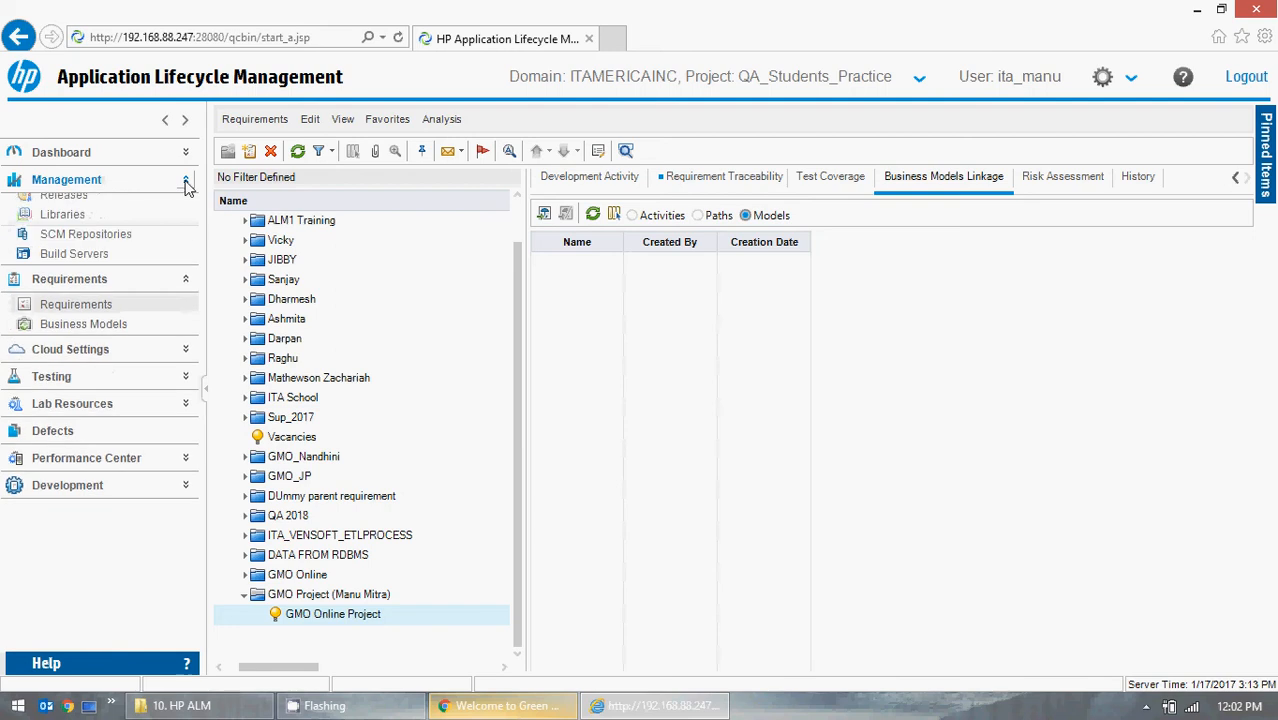
left_click(185, 182)
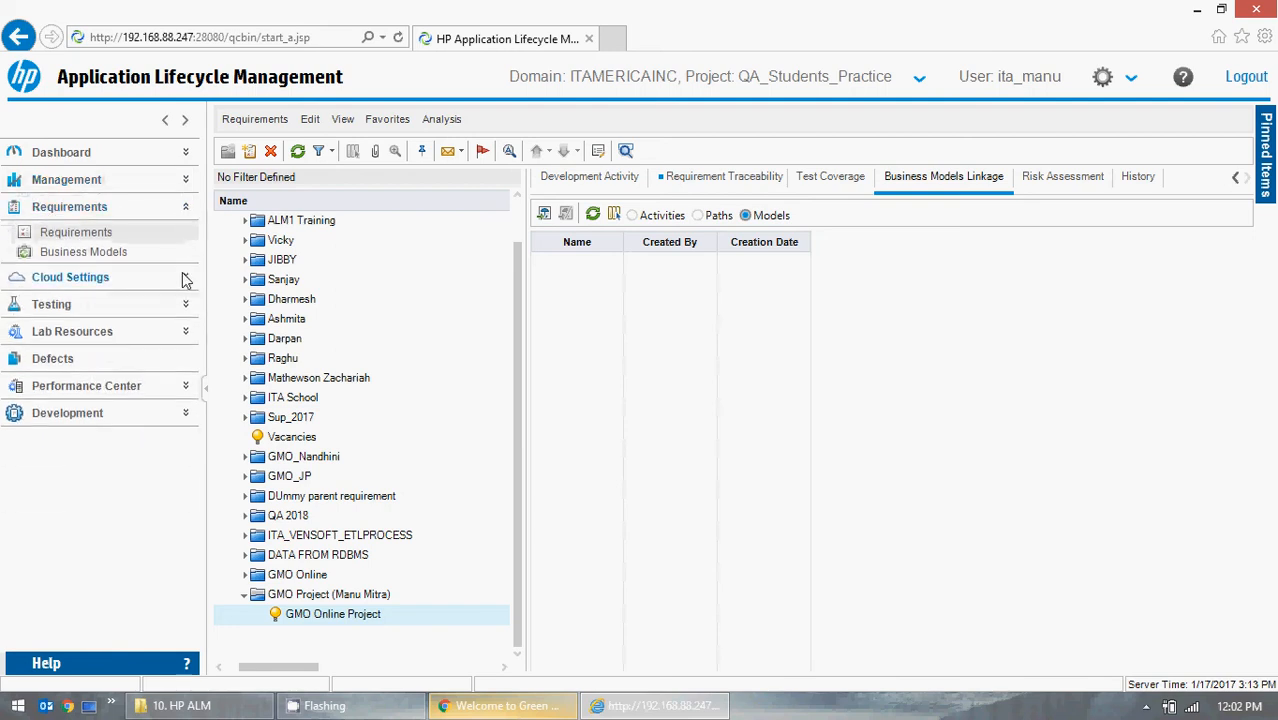
left_click(185, 155)
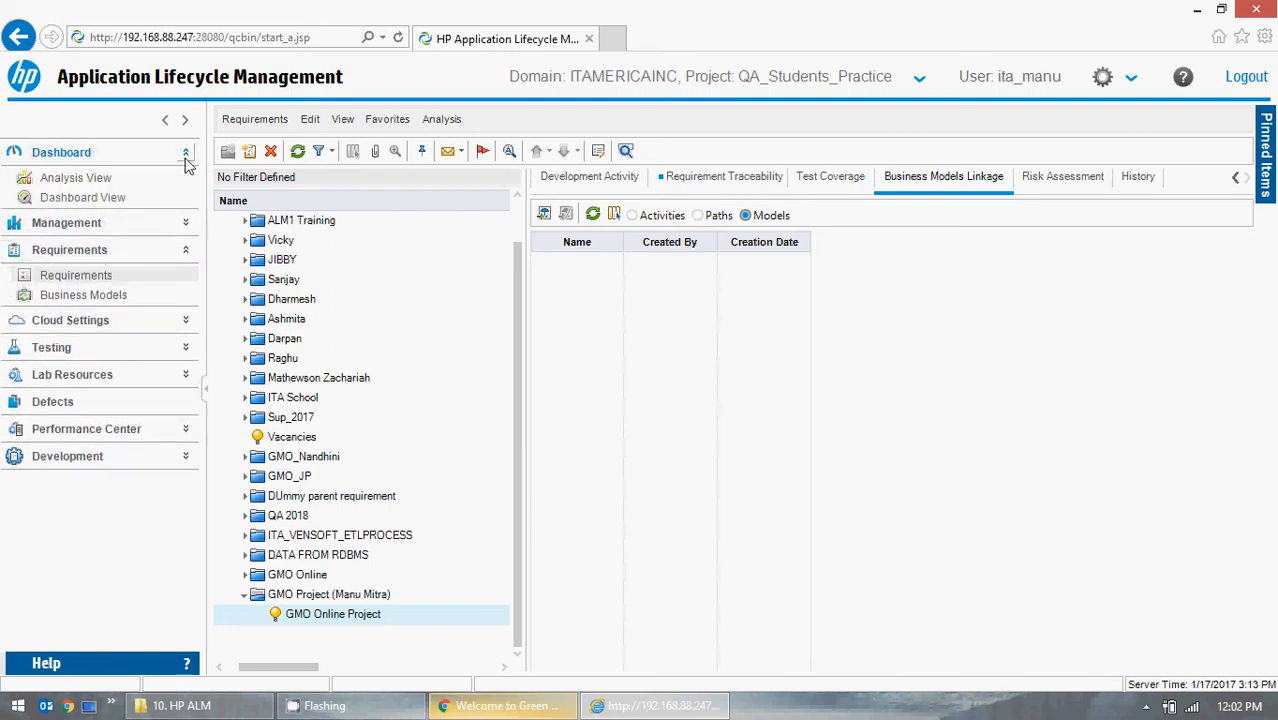
left_click(177, 221)
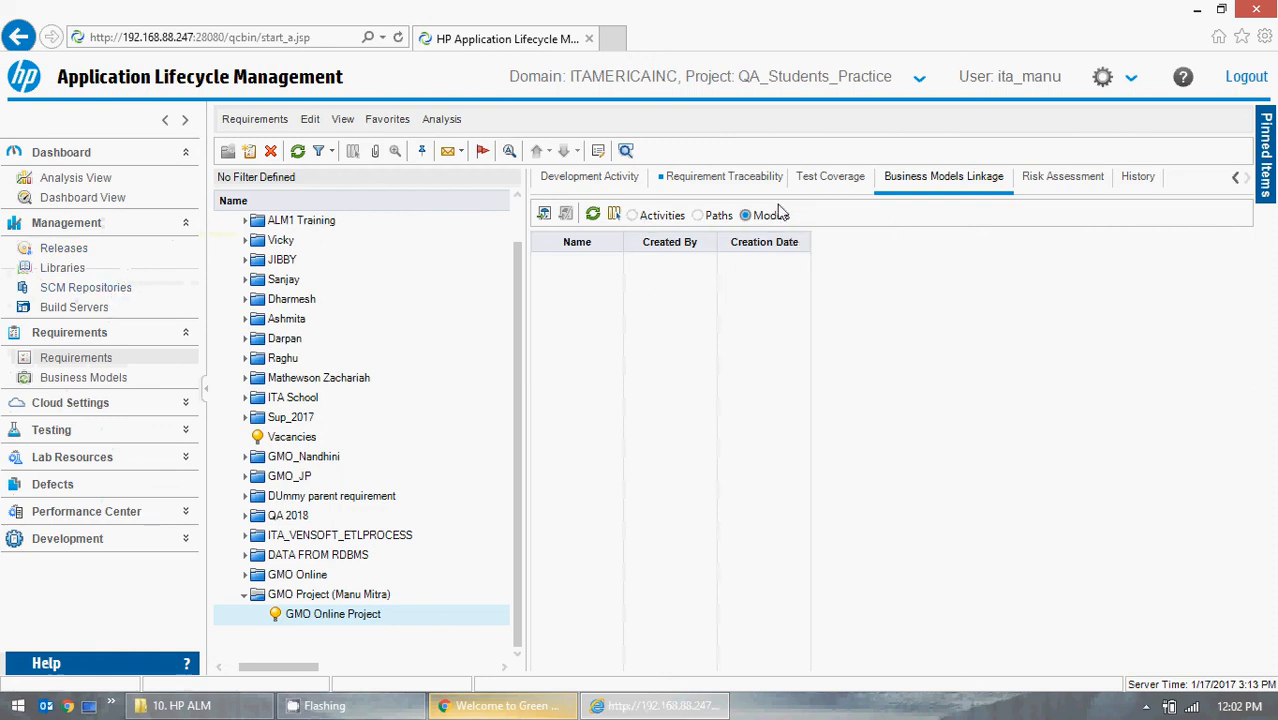
Open the Business Models Tree for adding linkage, expand Models and select Model-1, then close the pane.
left_click(544, 214)
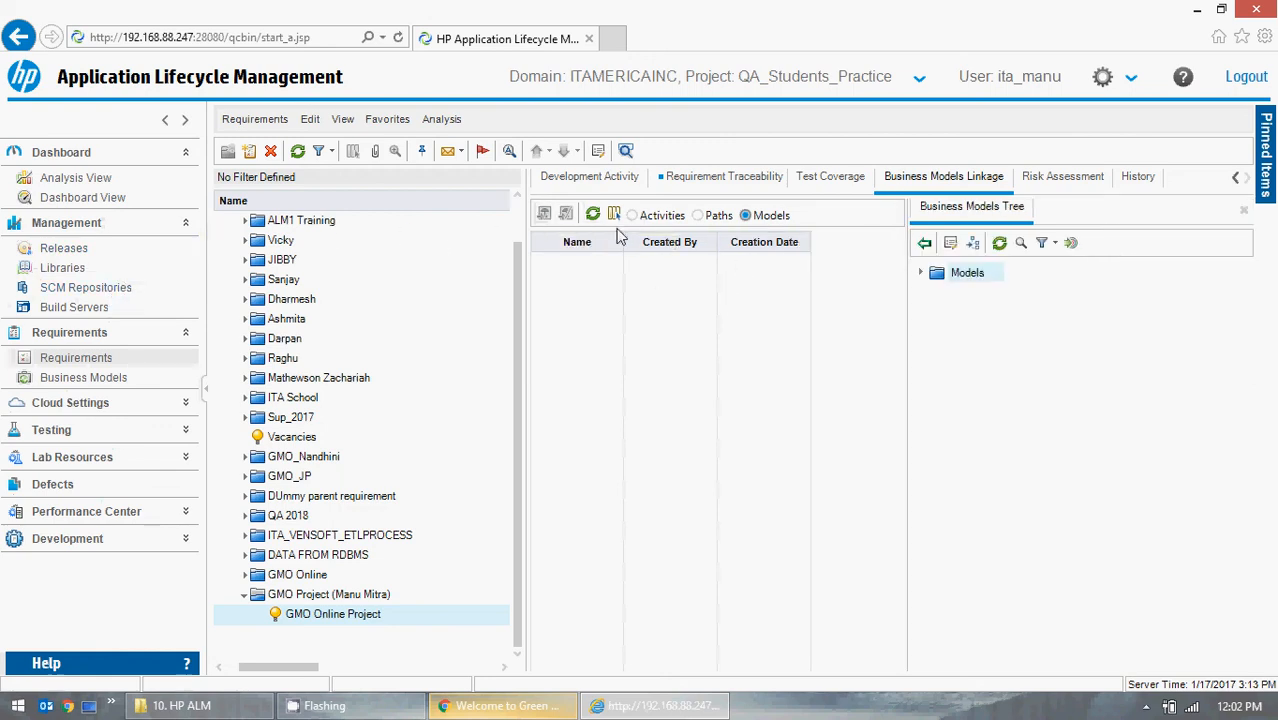
left_click(921, 274)
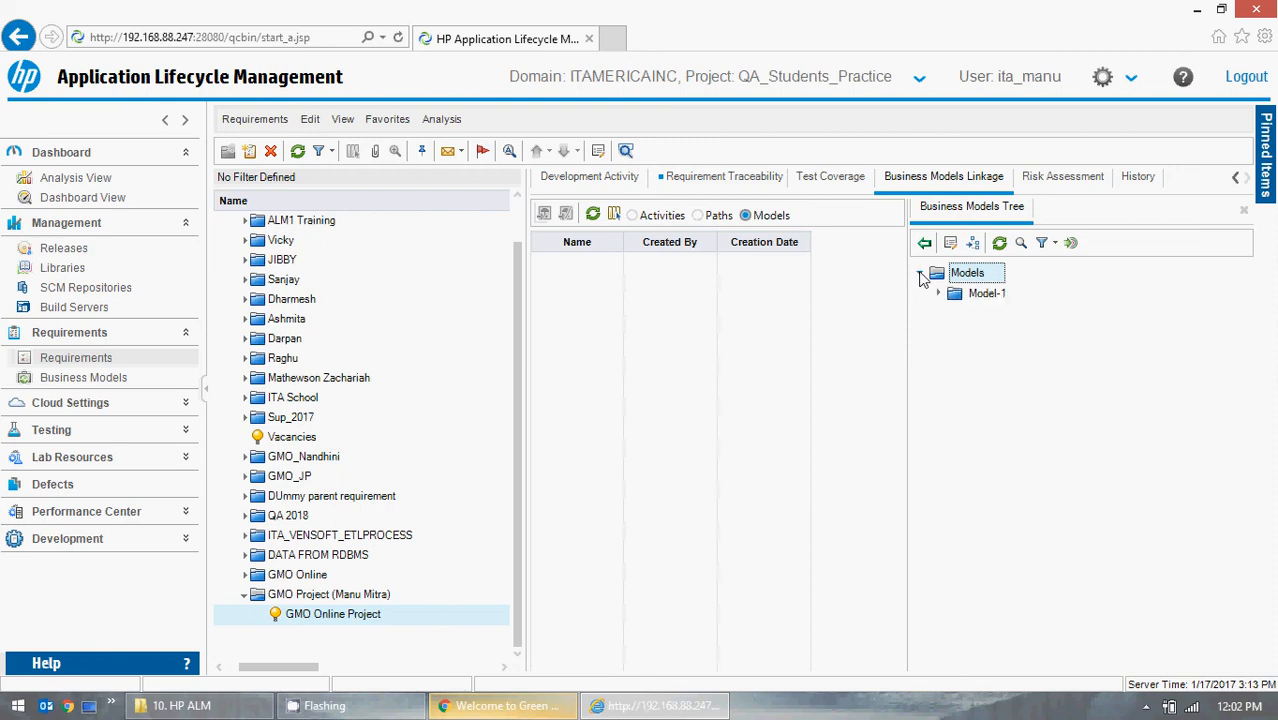
left_click(996, 295)
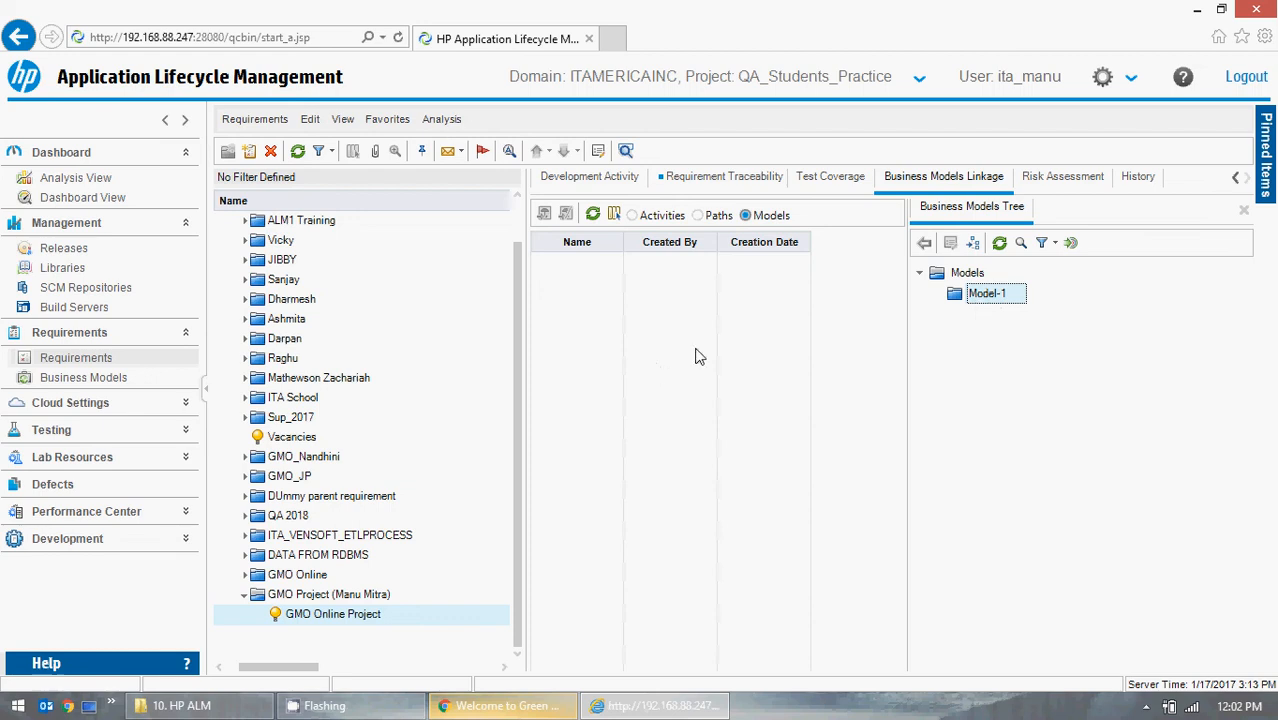
left_click(1243, 210)
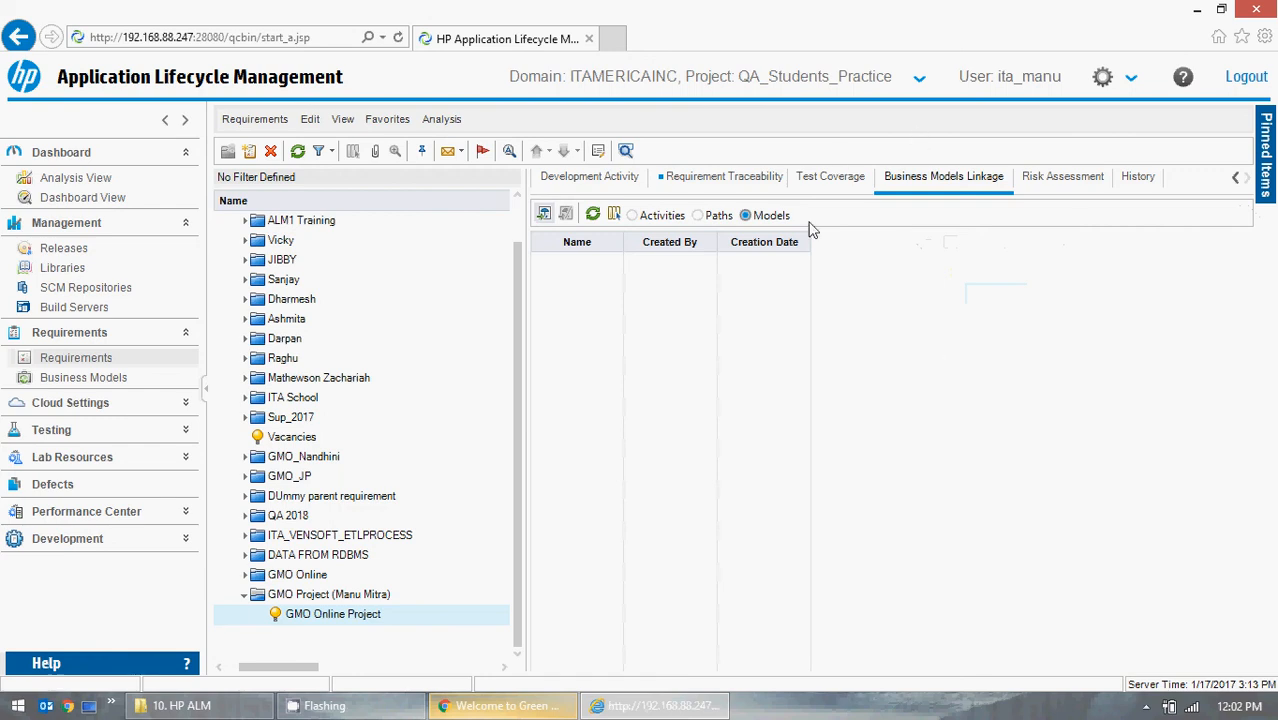
Switch the linkage view to Paths, reopen the Business Models Tree pane and close it again.
left_click(712, 216)
left_click(540, 219)
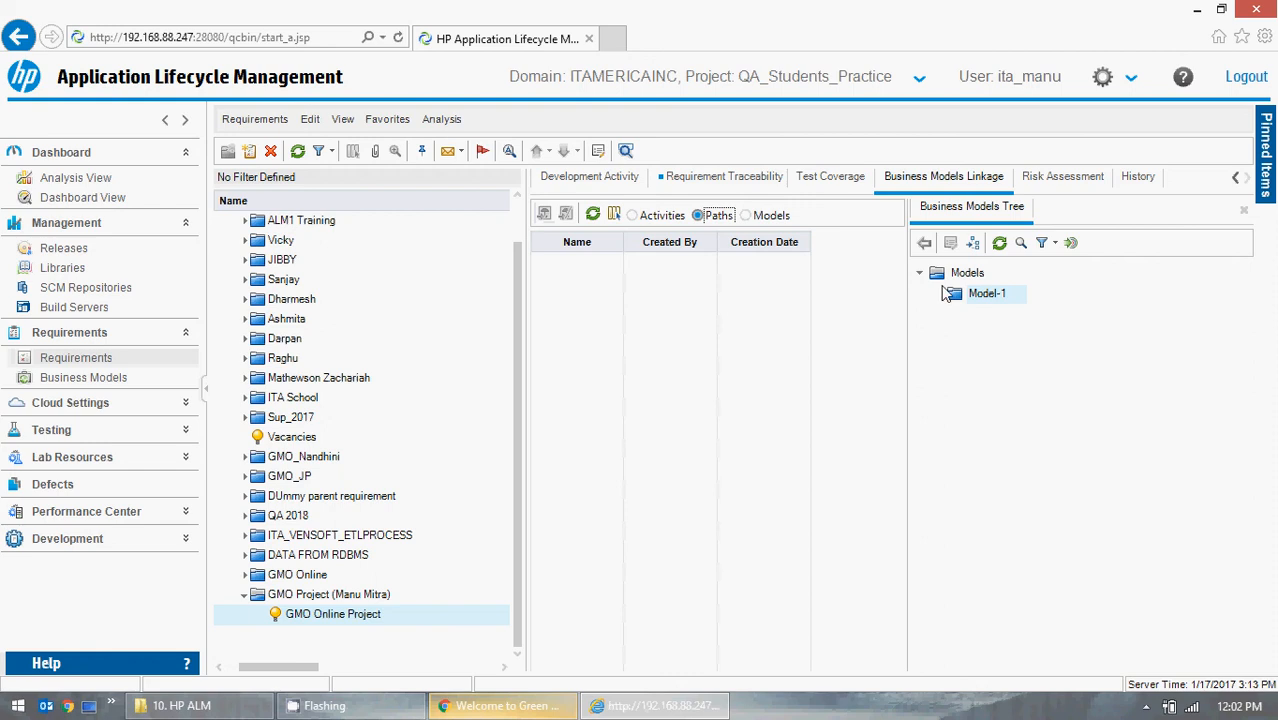
left_click(1244, 210)
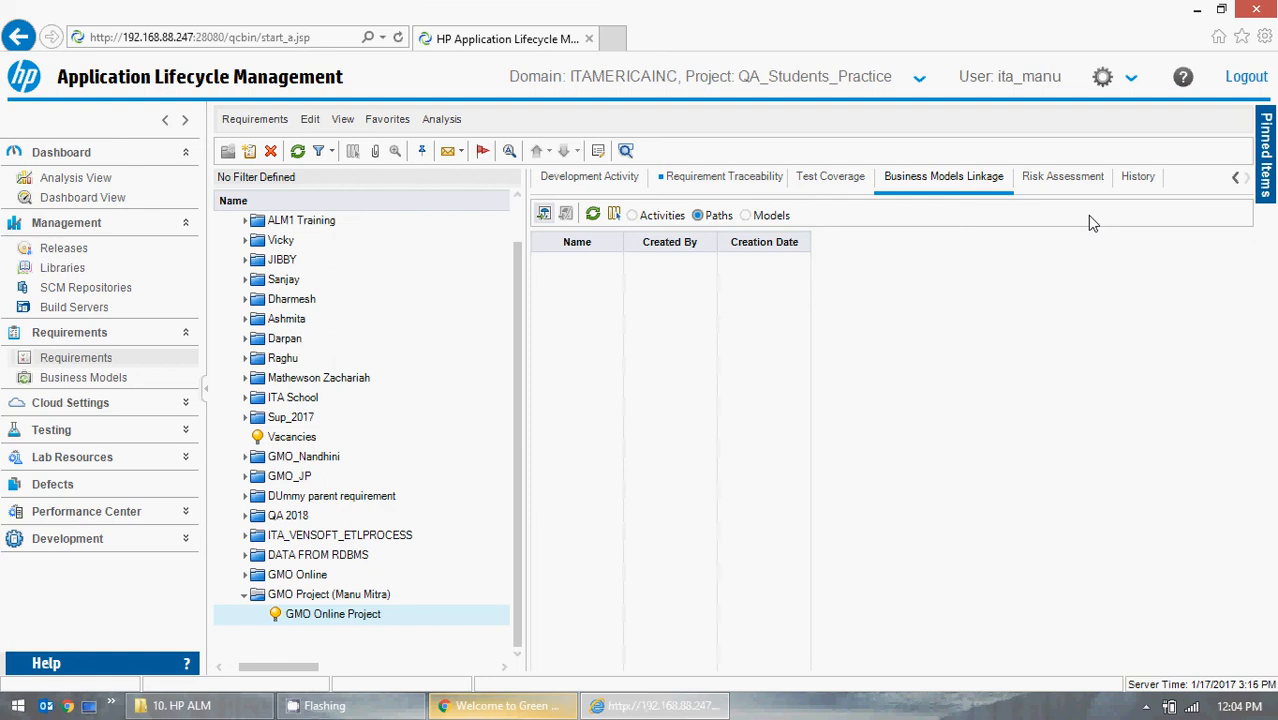
Open the Risk Assessment tab and try a custom Risk of B-Medium, then clear the custom option again.
left_click(1076, 180)
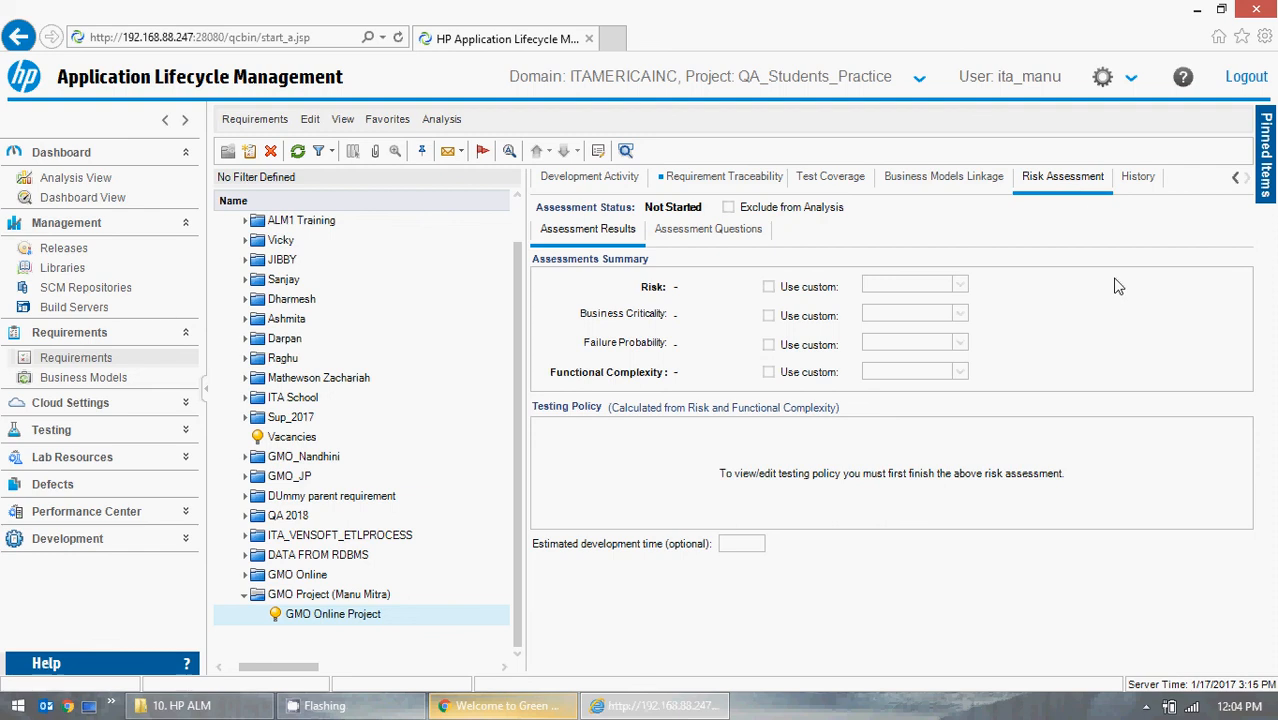
left_click(768, 287)
left_click(953, 284)
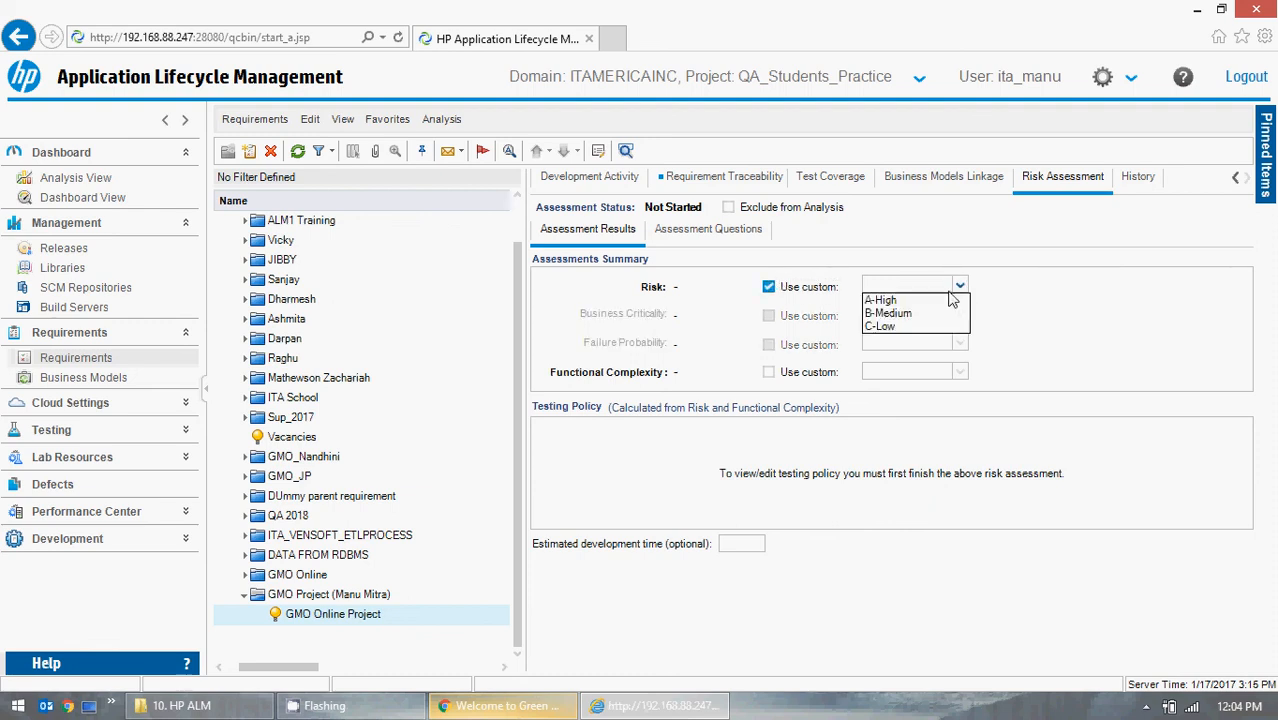
left_click(920, 320)
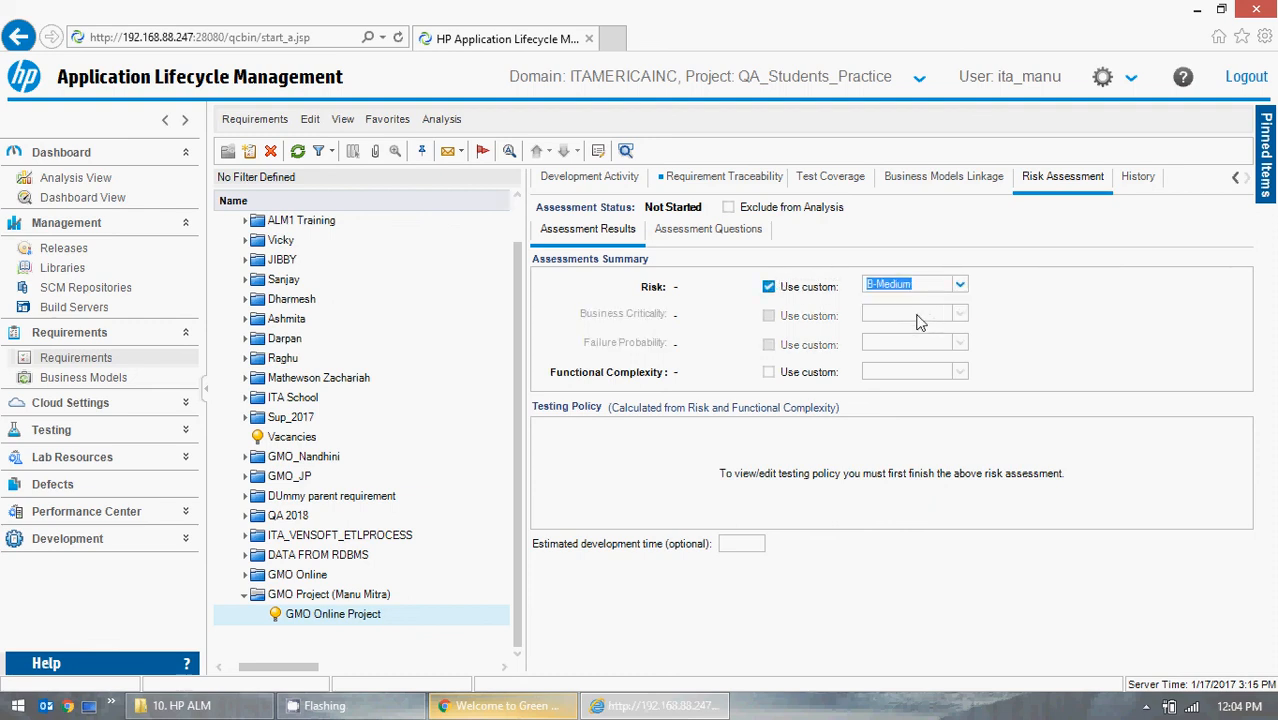
left_click(768, 290)
left_click(810, 288)
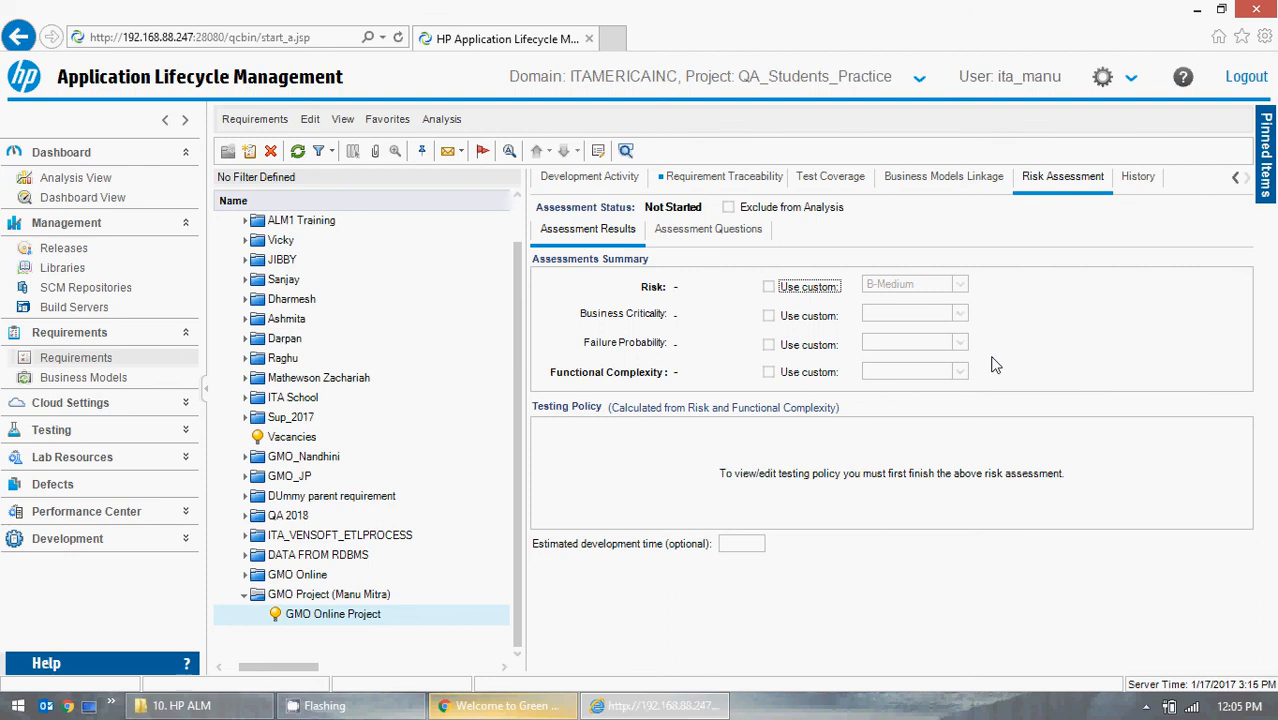
Open the History tab and review the requirement's audit log entry and its Field filter options.
left_click(1139, 178)
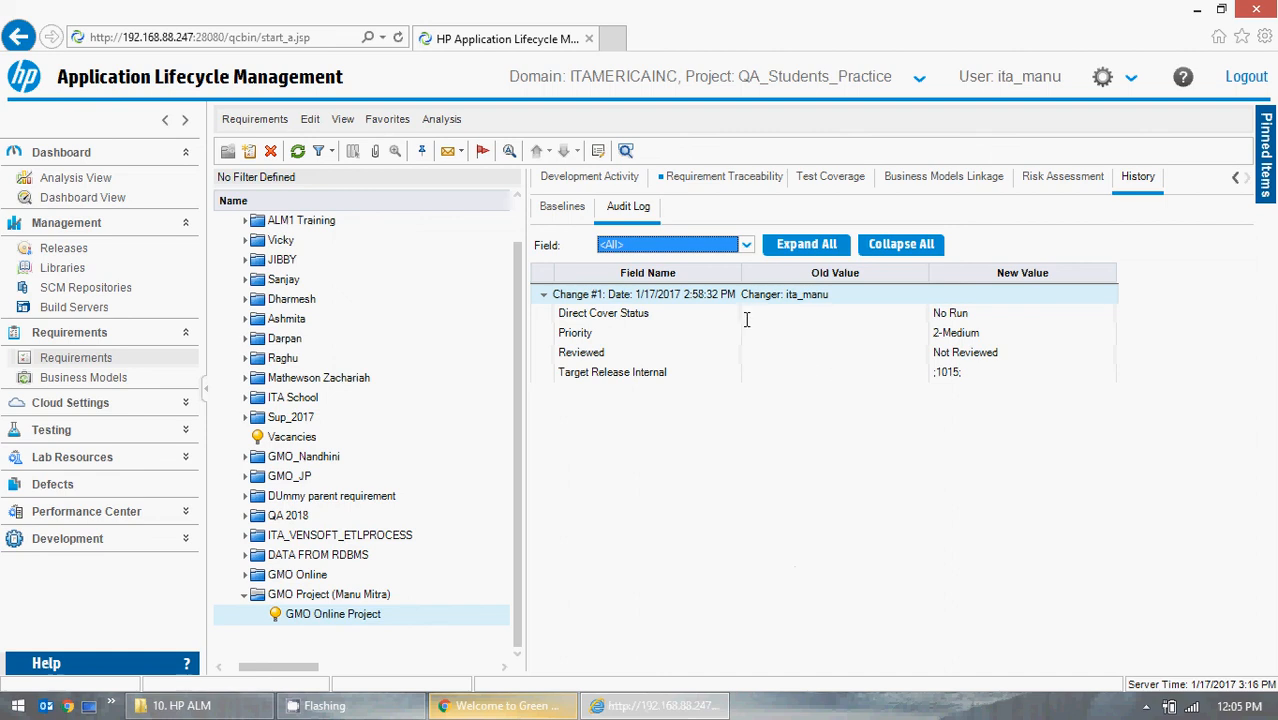
left_click(746, 245)
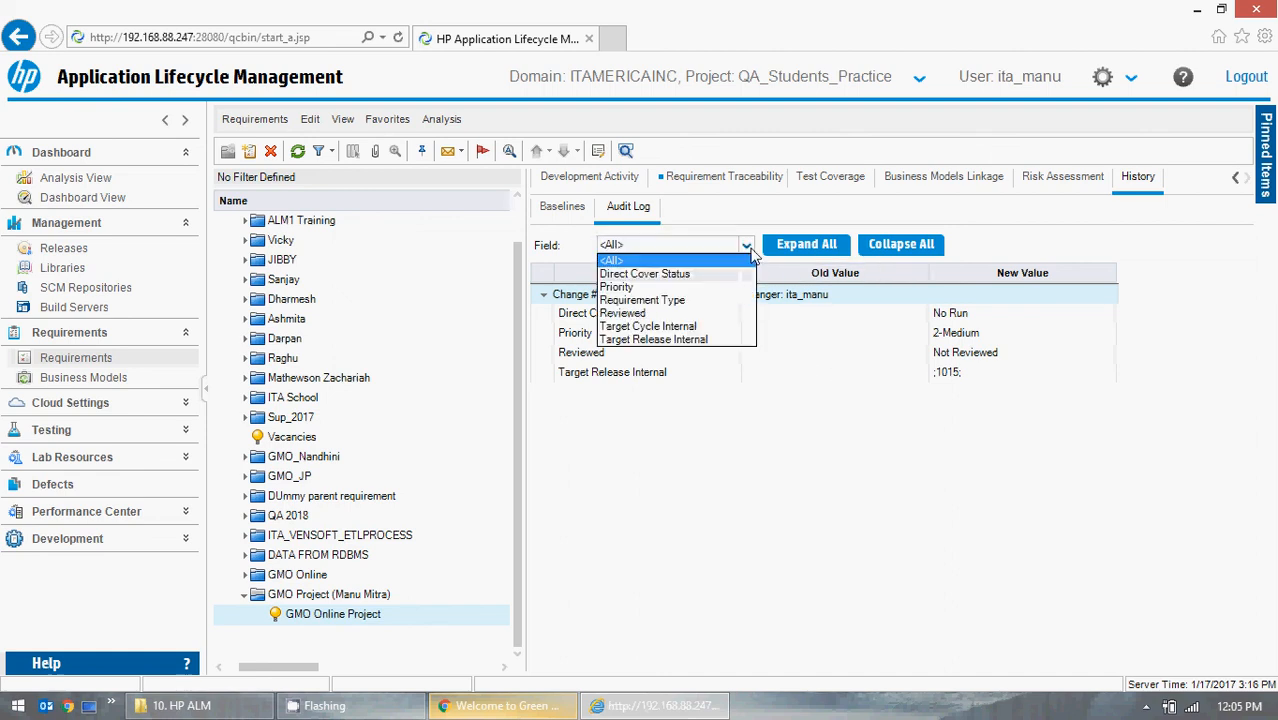
left_click(747, 246)
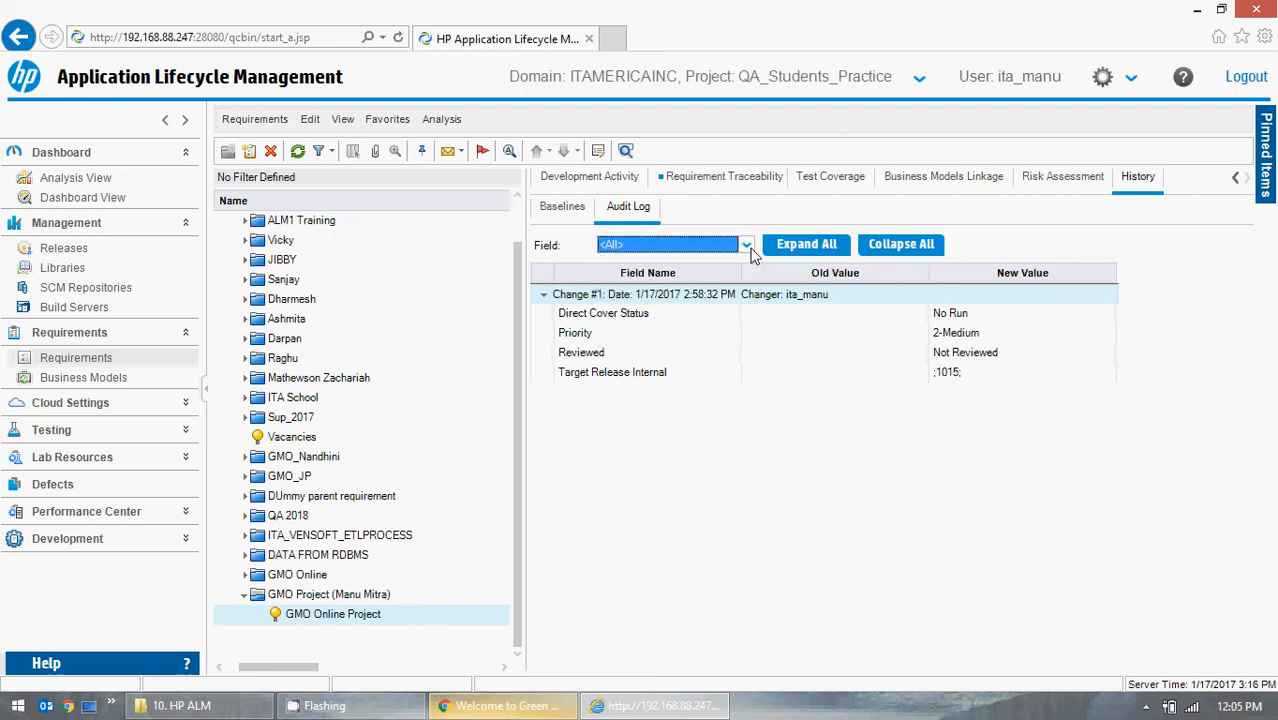
left_click(543, 298)
left_click(543, 296)
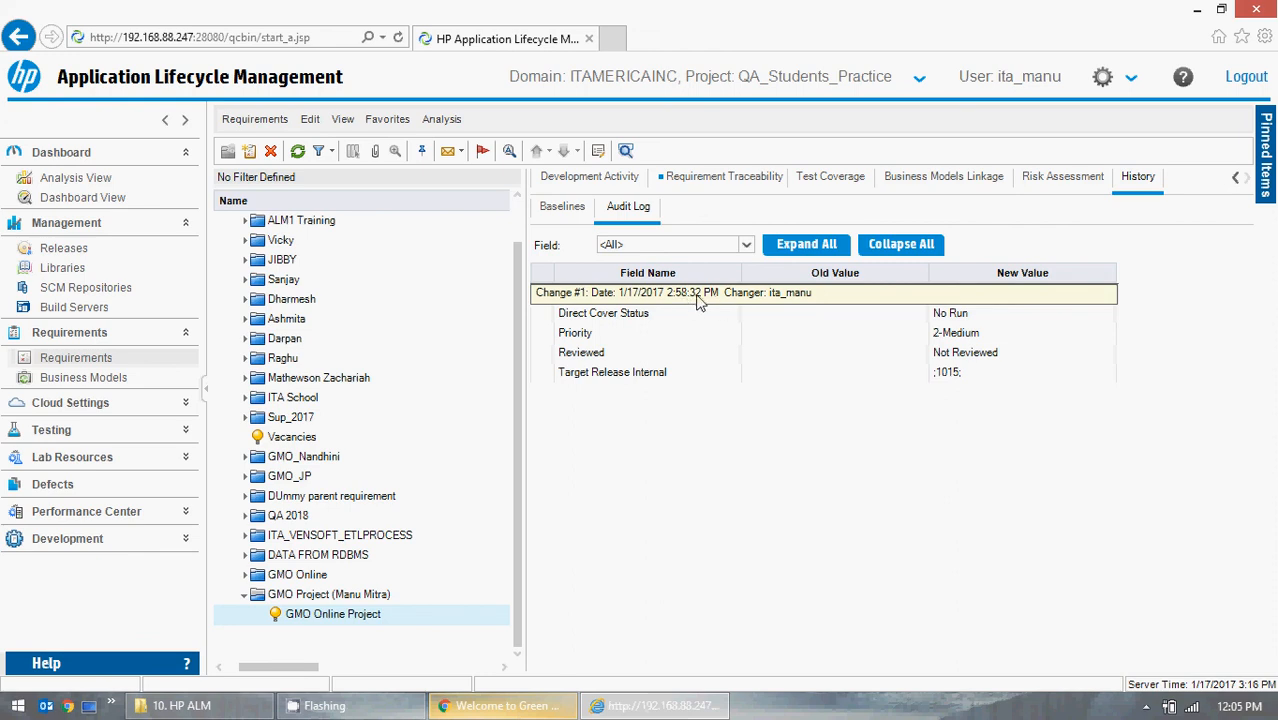
Switch between the Baselines and Audit Log history views, then return to the Details tab.
left_click(568, 210)
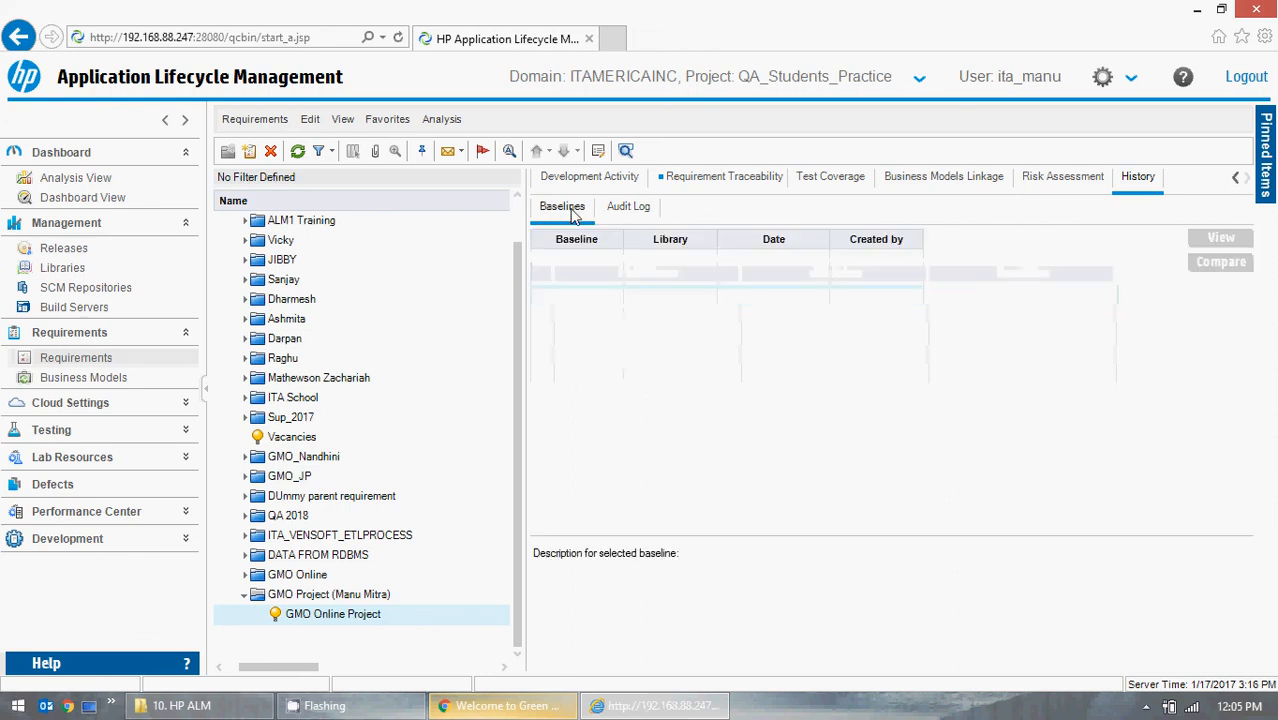
left_click(634, 210)
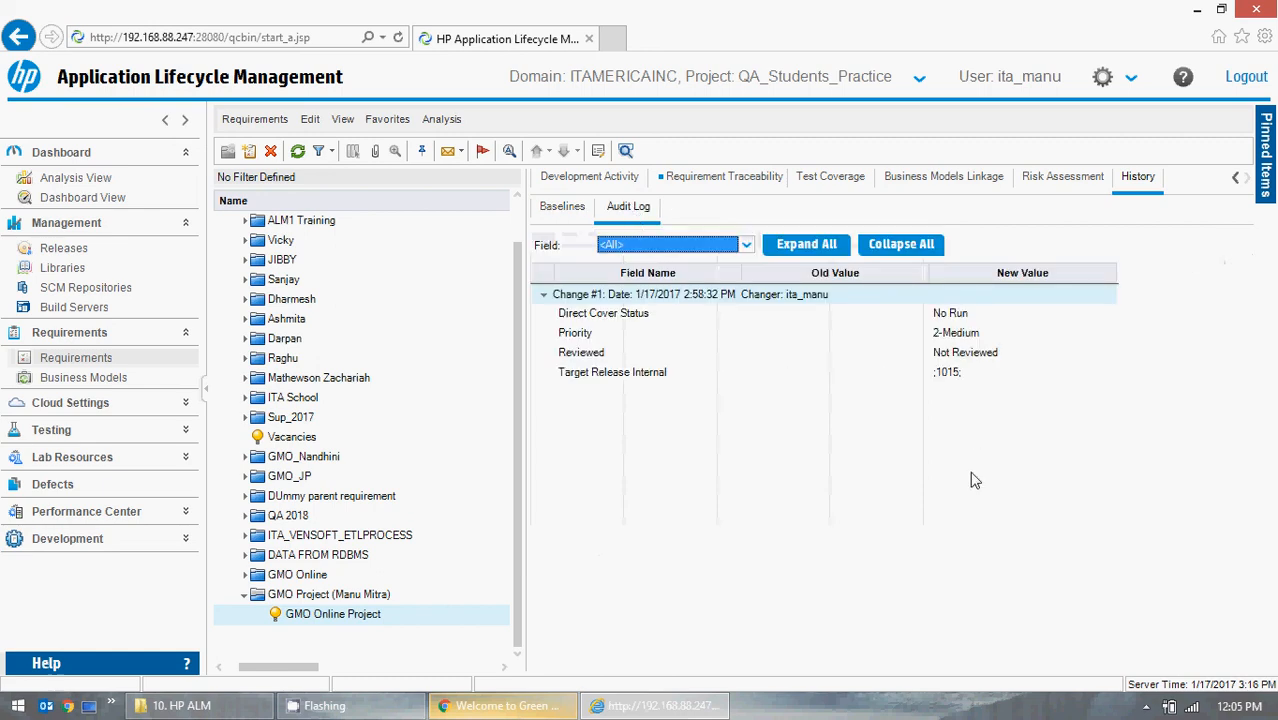
left_click(1235, 178)
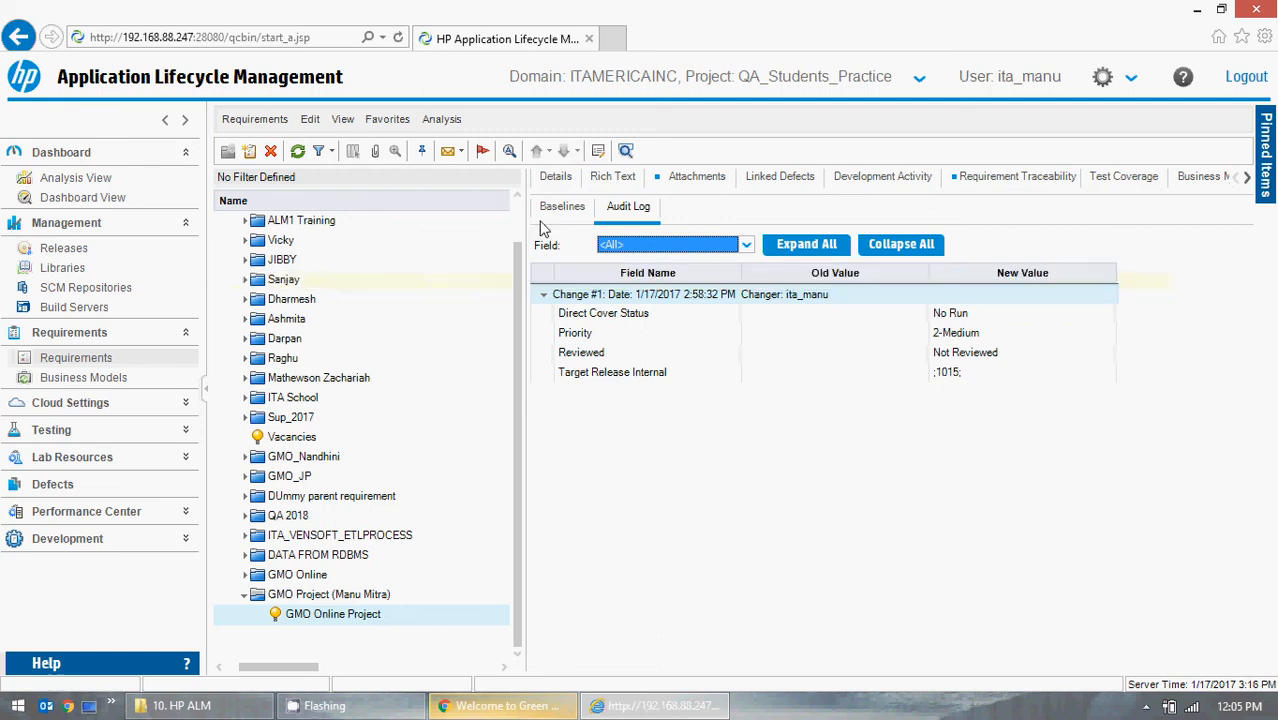
left_click(553, 180)
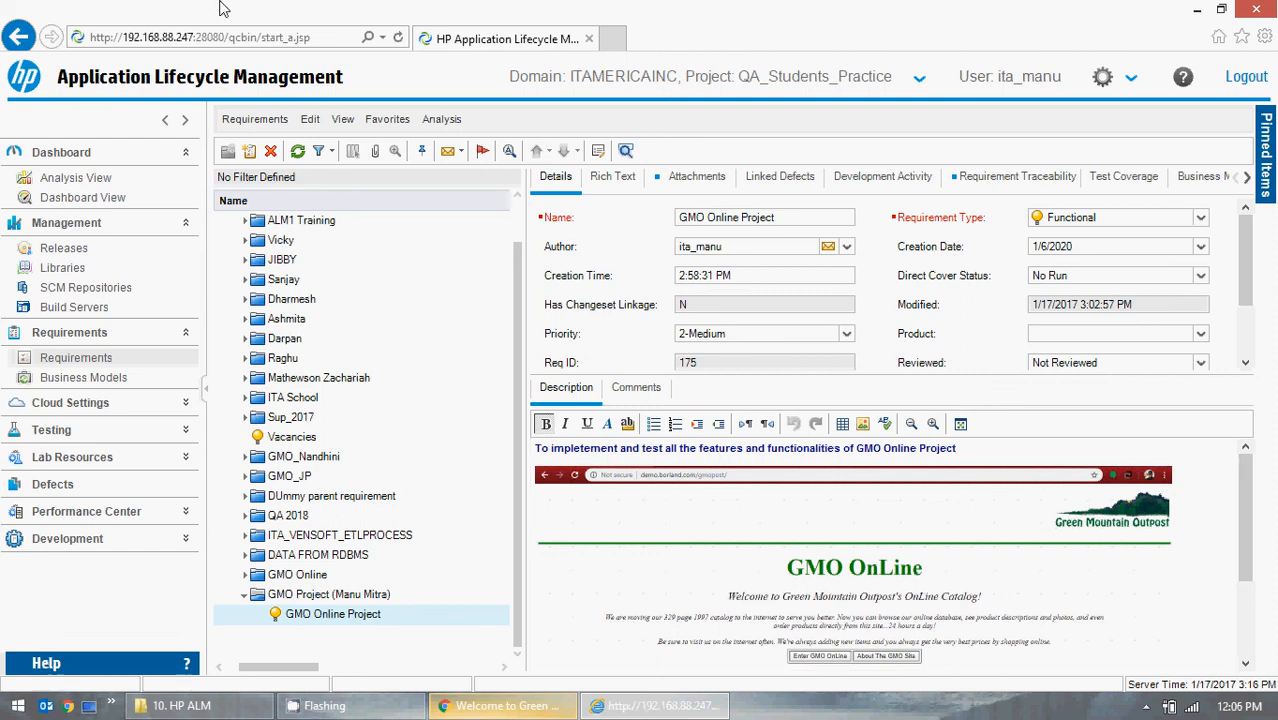
Collapse the Dashboard and Management modules in the sidebar.
left_click(186, 222)
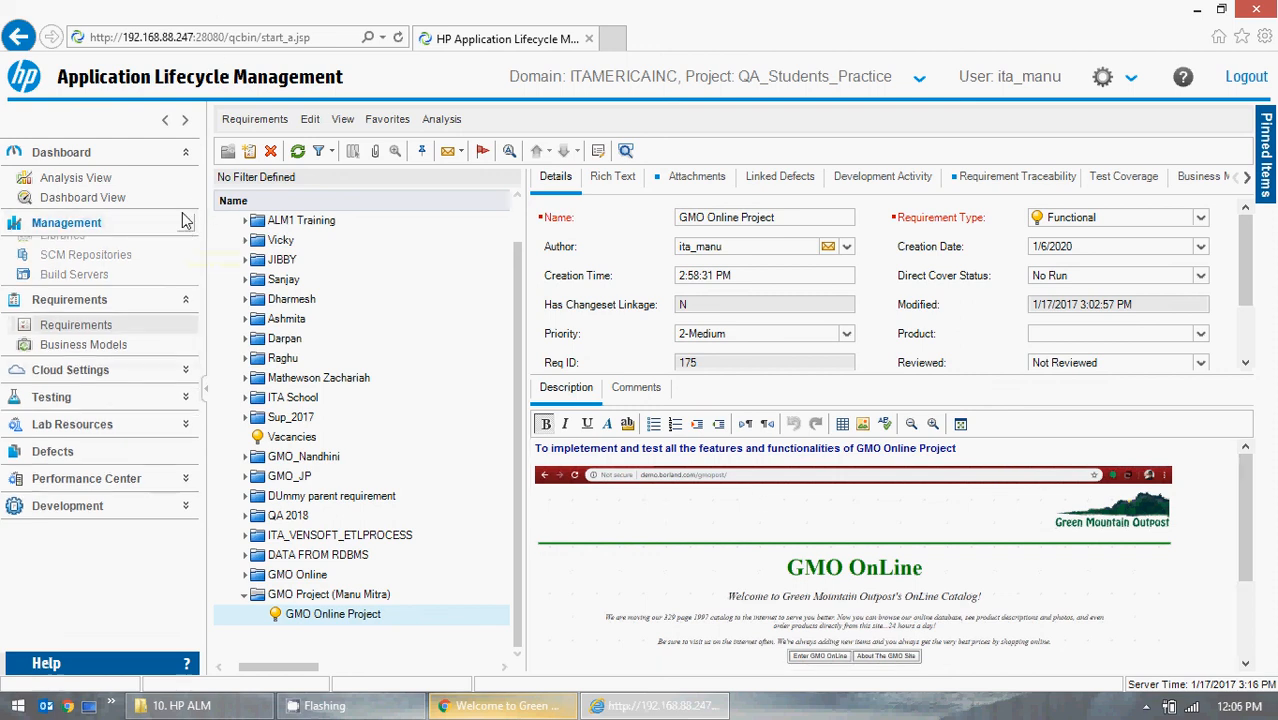
left_click(185, 153)
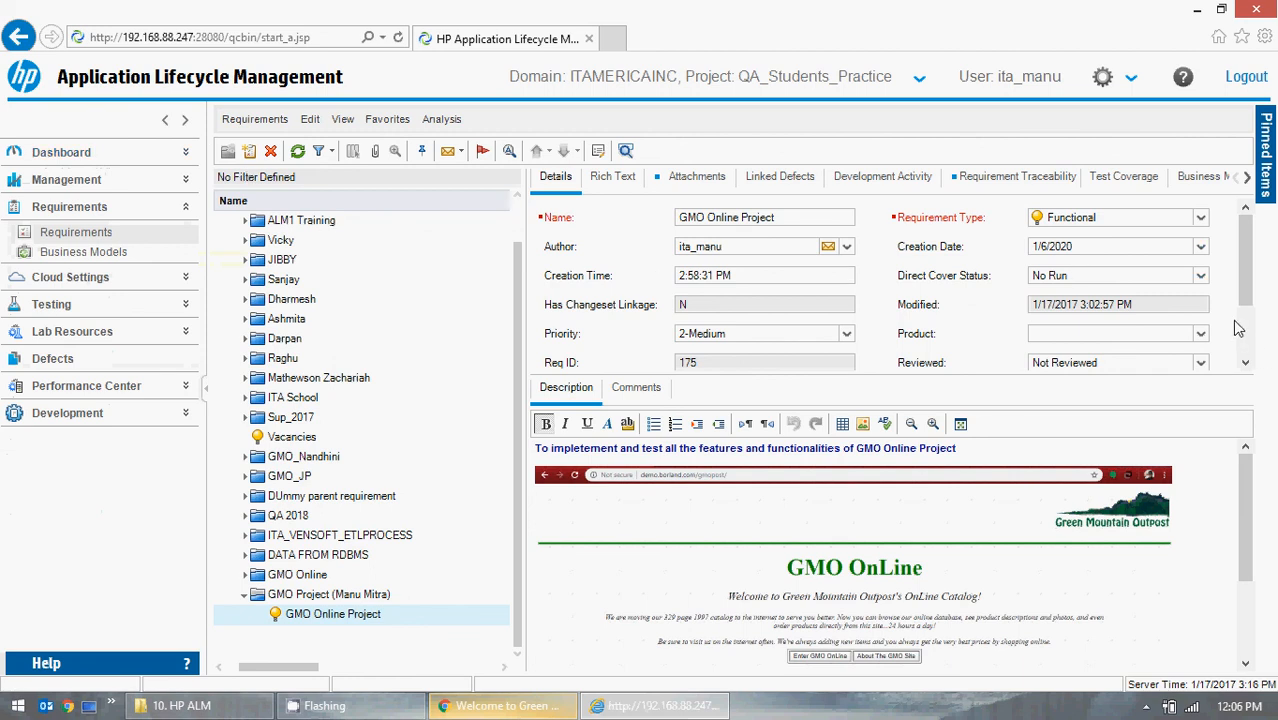
left_click_drag(1243, 296, 1236, 236)
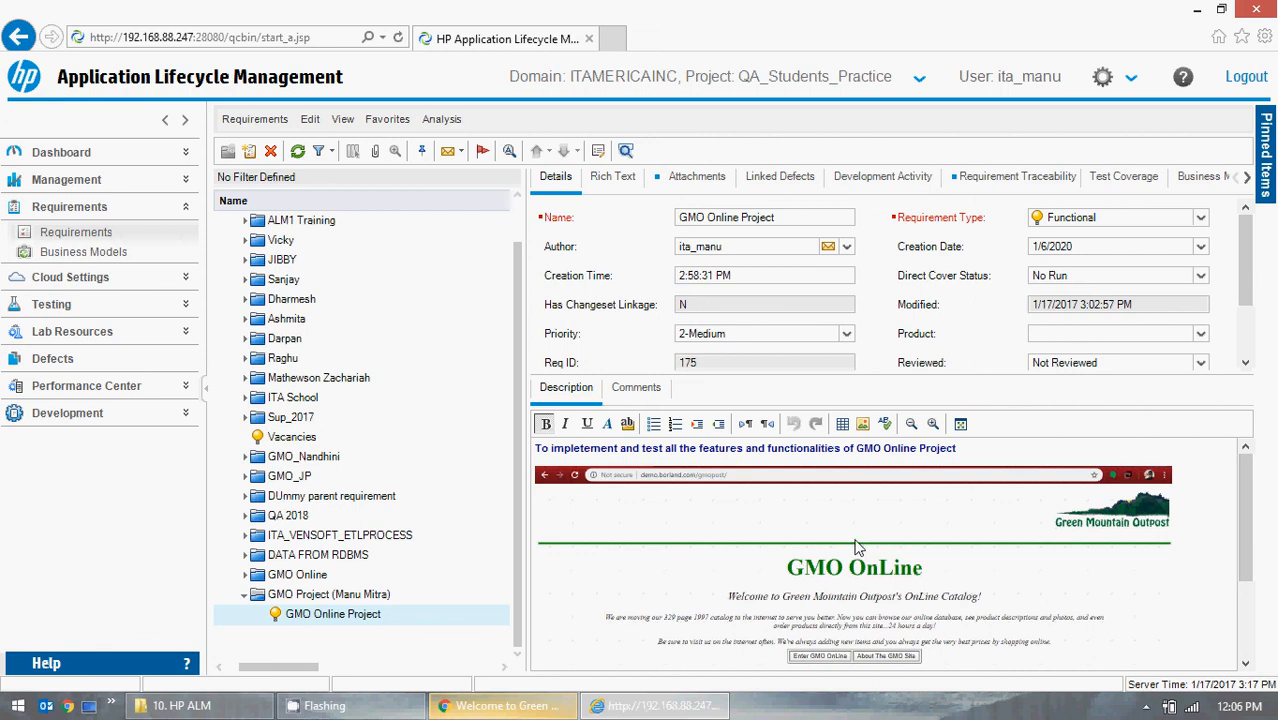
Reselect the GMO Online Project requirement under the GMO Project (Manu Mitra) folder.
left_click(283, 594)
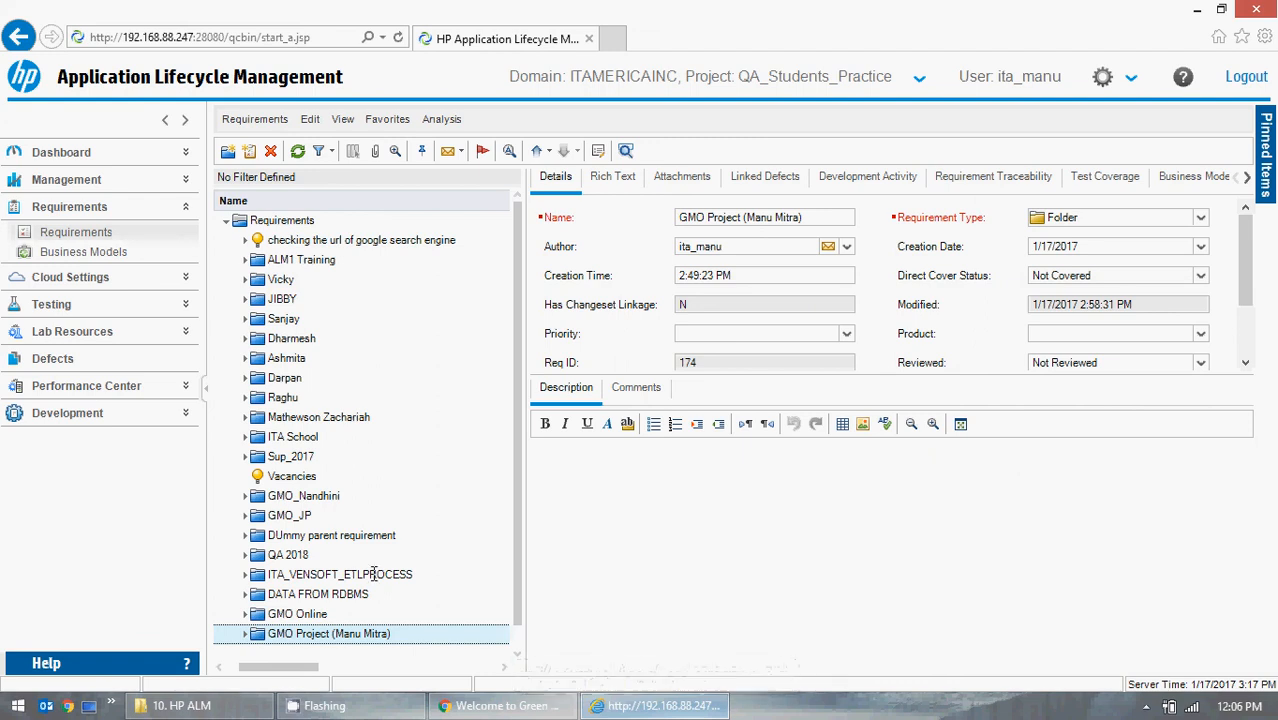
left_click(245, 635)
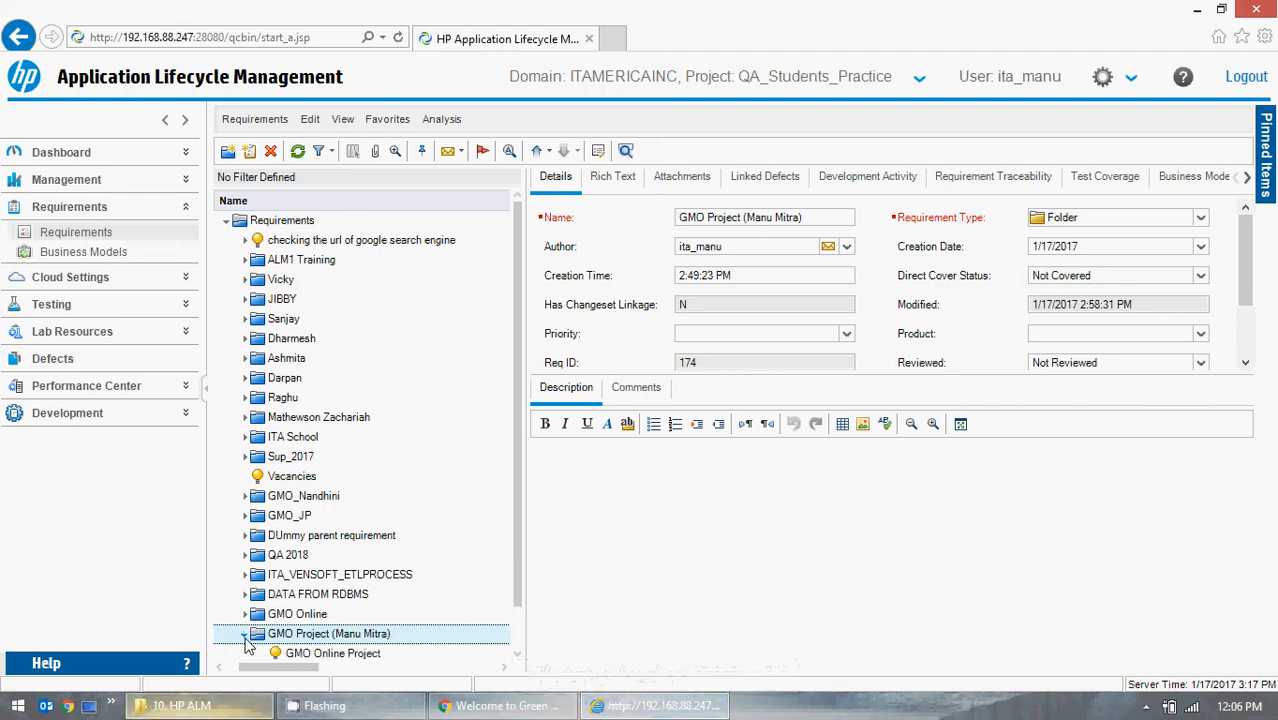
scroll(405, 580, "down", 1)
left_click(319, 615)
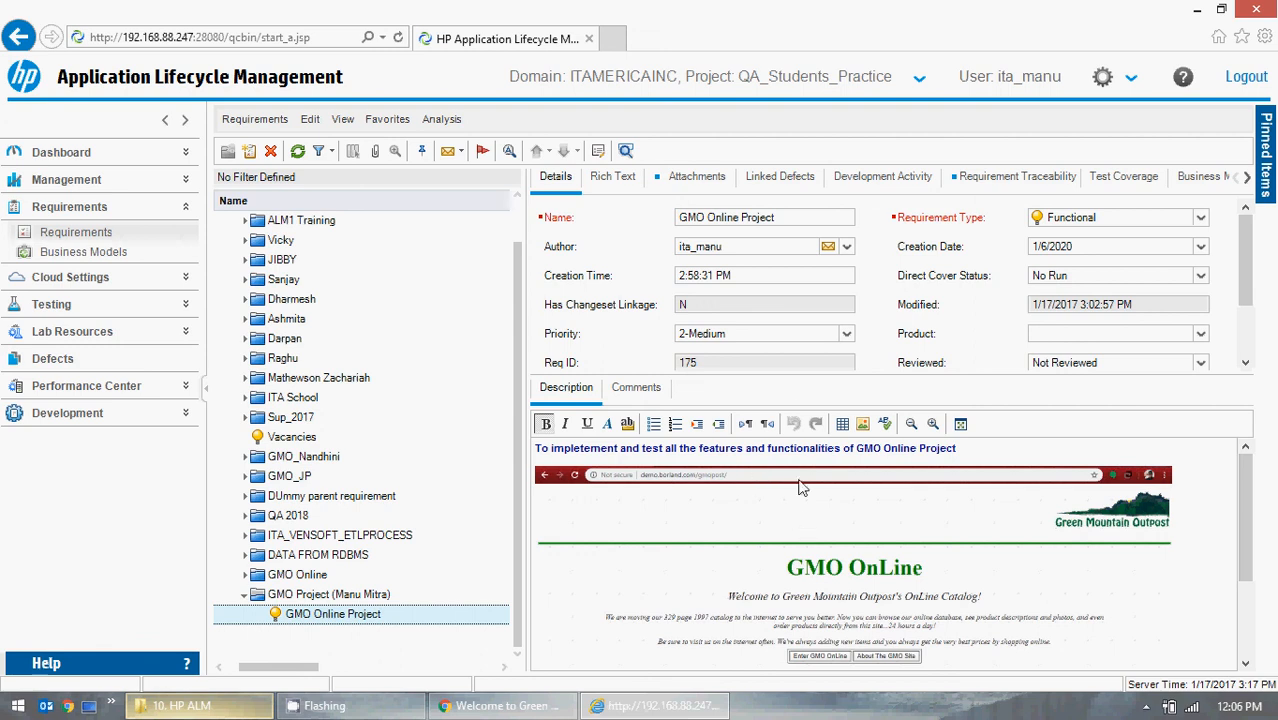
Browse the Rich Text, Attachments and Linked Defects tabs of the requirement, then return to Details.
left_click(606, 180)
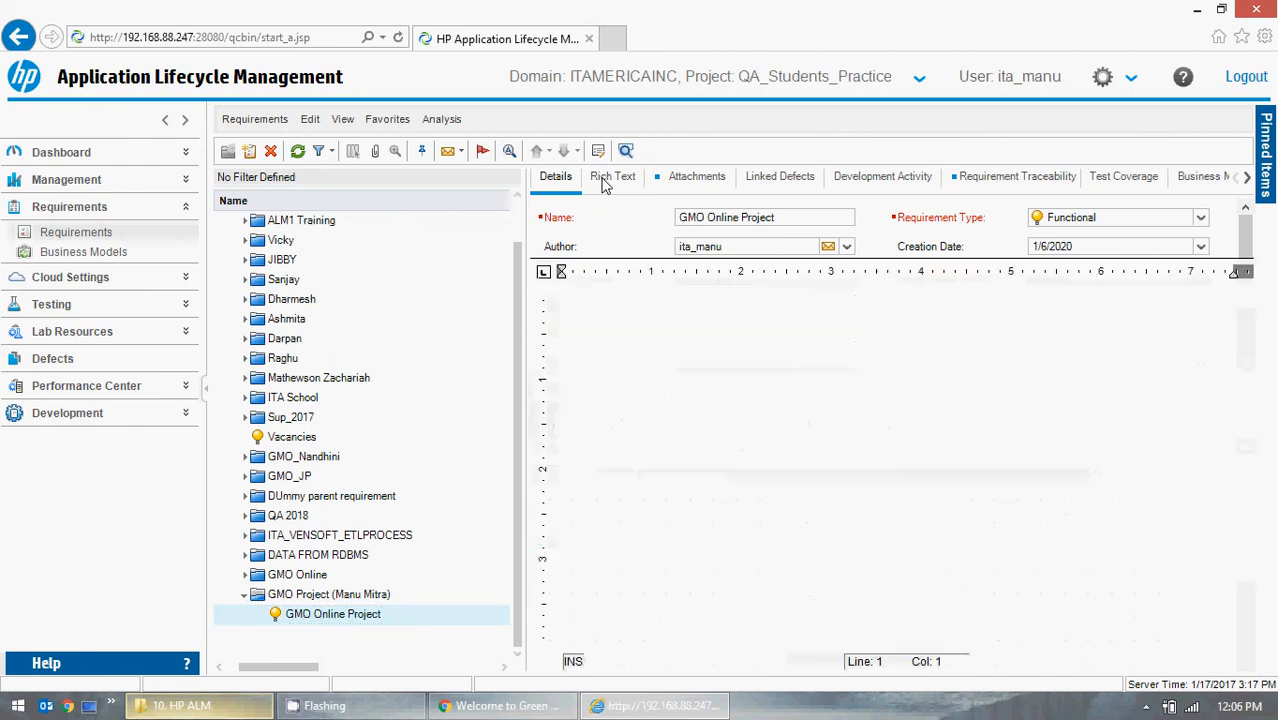
left_click(697, 180)
left_click(787, 184)
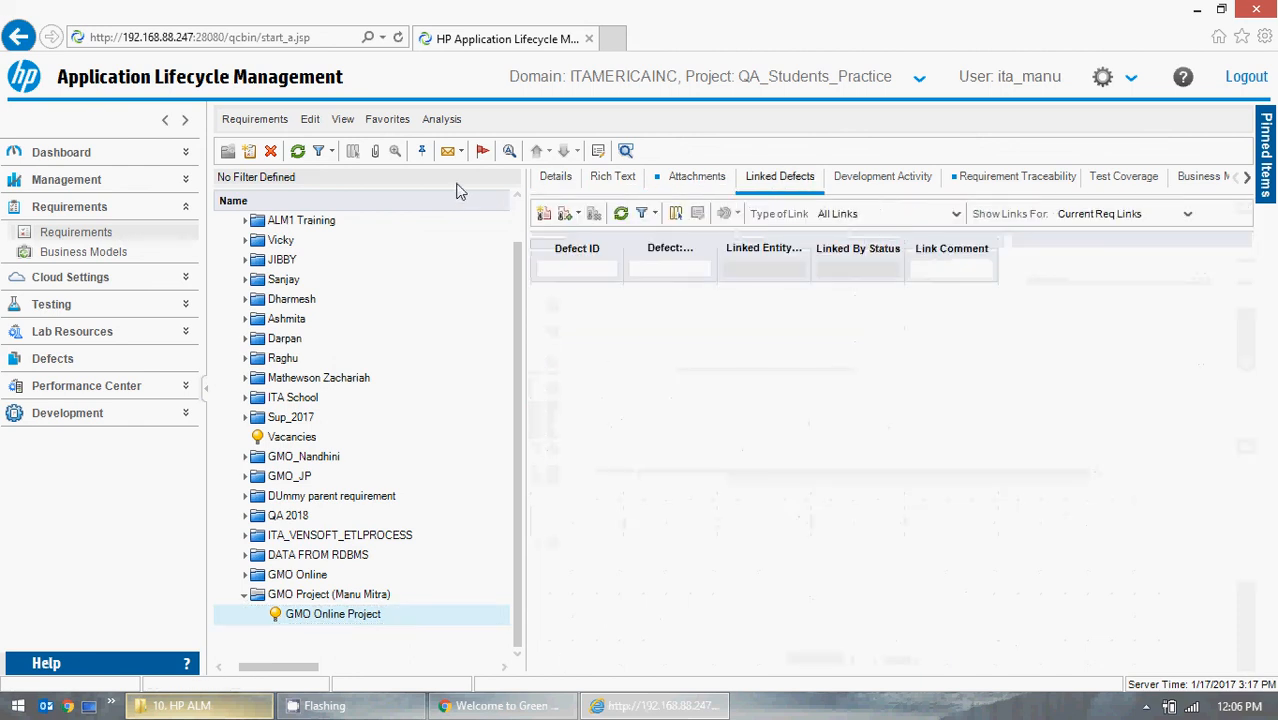
left_click(553, 182)
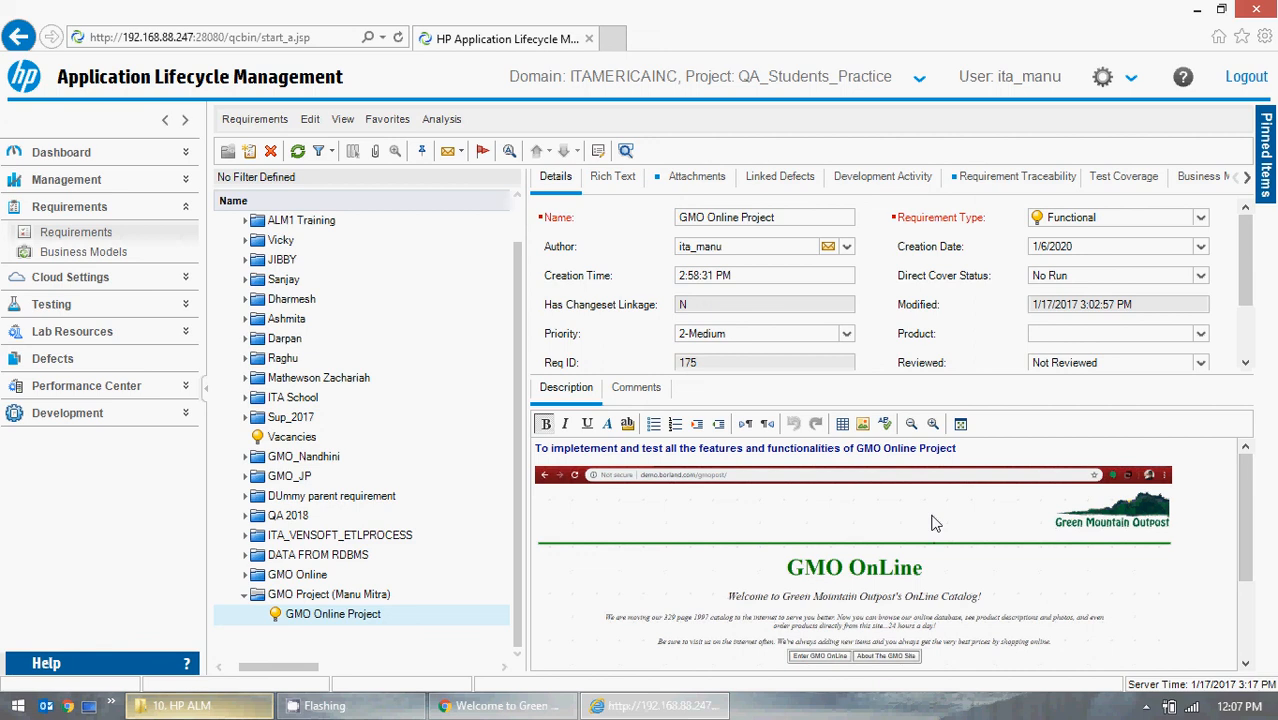
Switch to the browser with the GMO site, enter the GMO OnLine catalog, and minimize the browser.
left_click(503, 705)
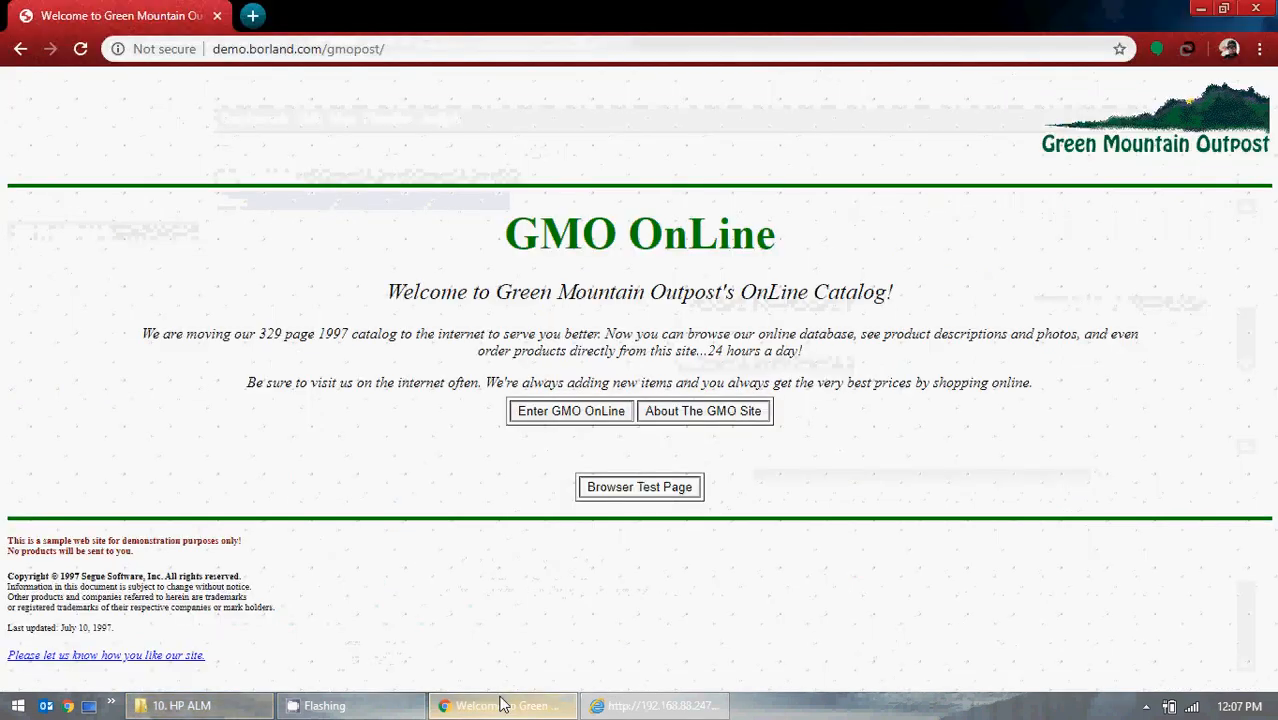
left_click(566, 412)
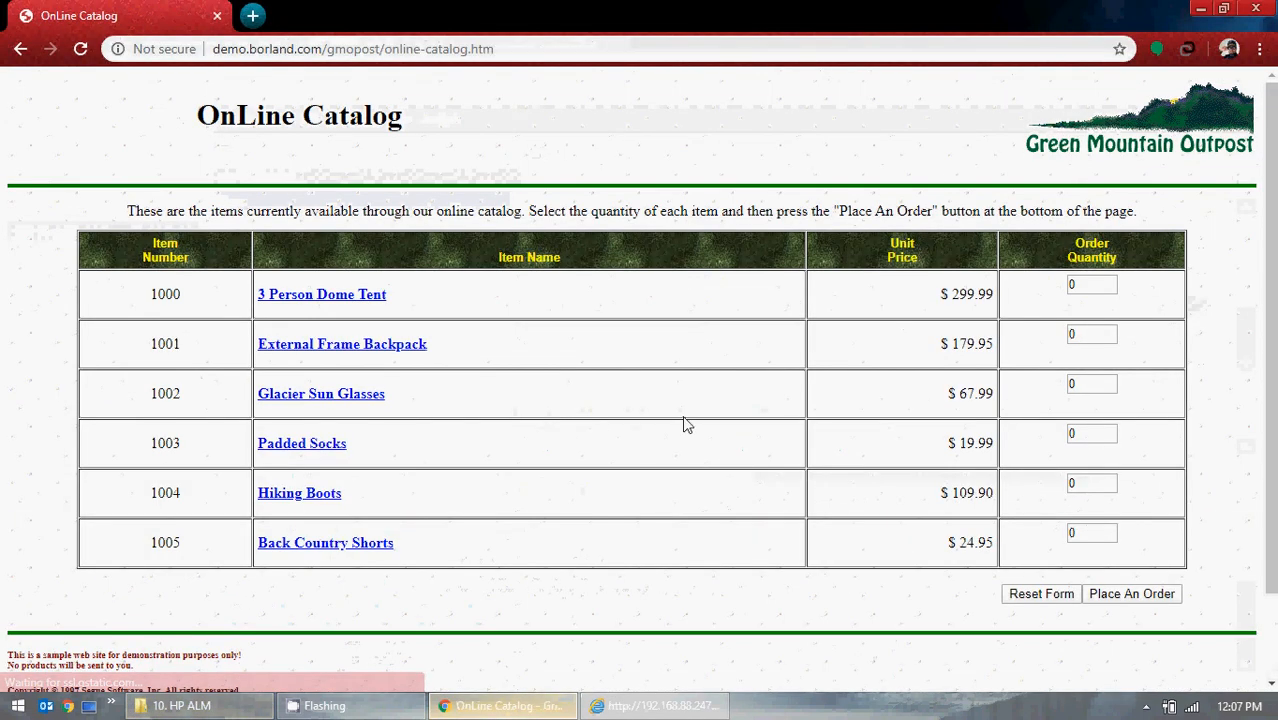
left_click(1200, 9)
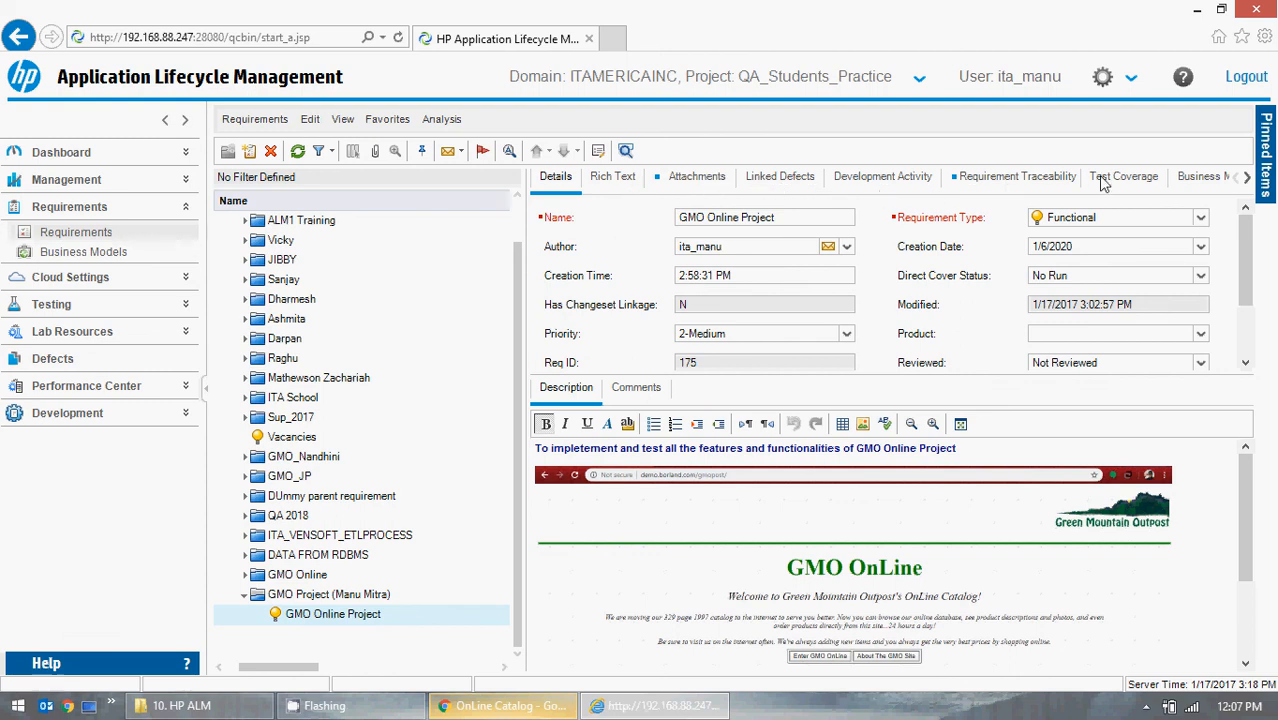
Step through the Requirement Traceability, Test Coverage, Business Models Linkage, Risk Assessment and History tabs back to Details.
left_click(984, 178)
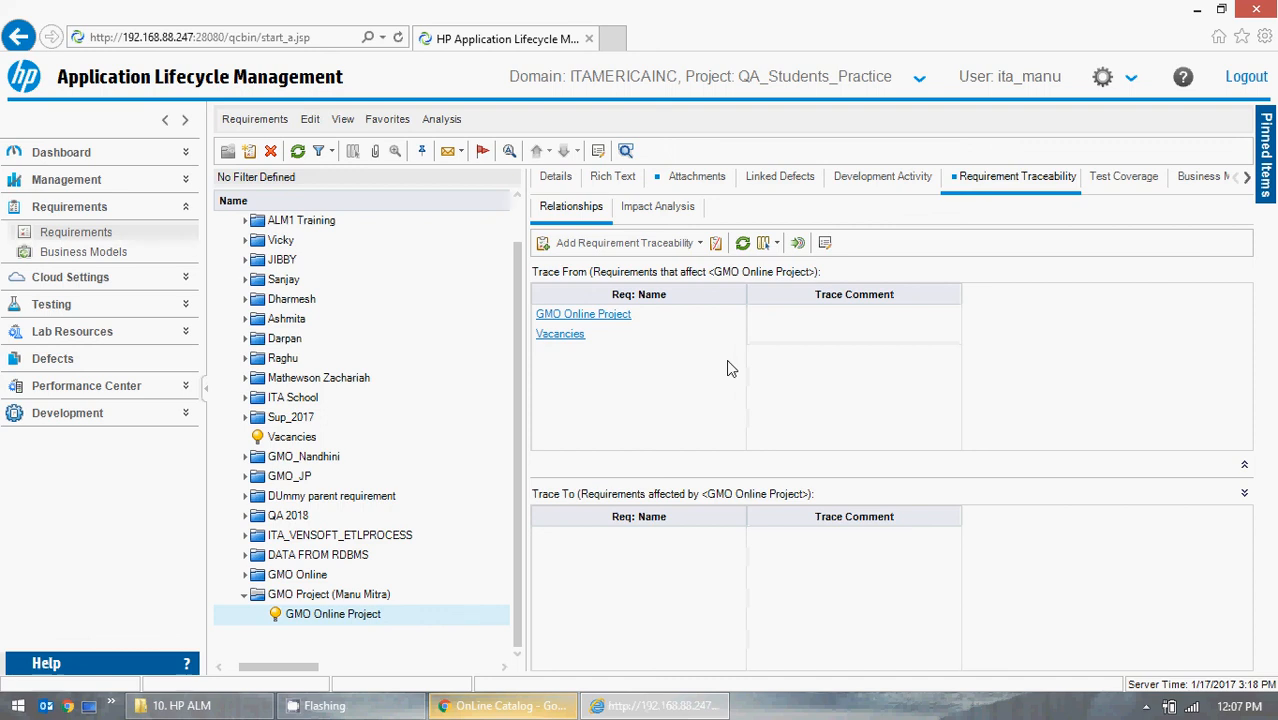
left_click(1125, 184)
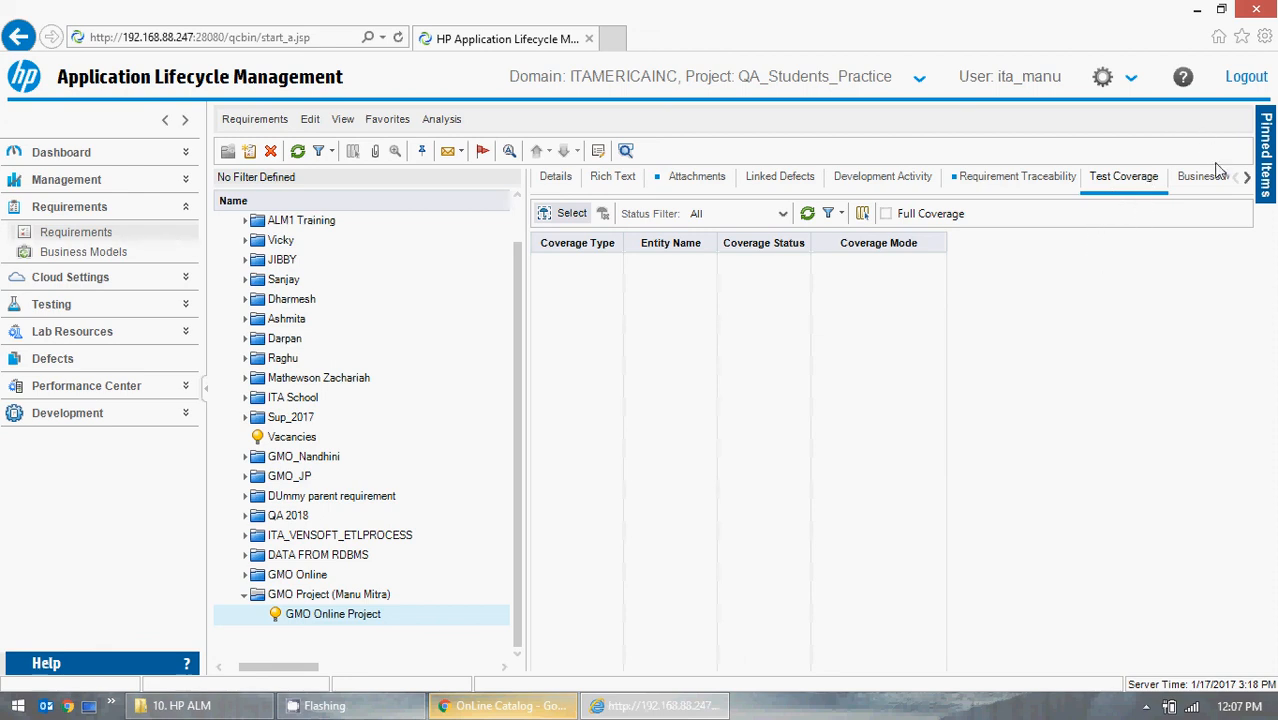
left_click(1246, 178)
left_click(1246, 178)
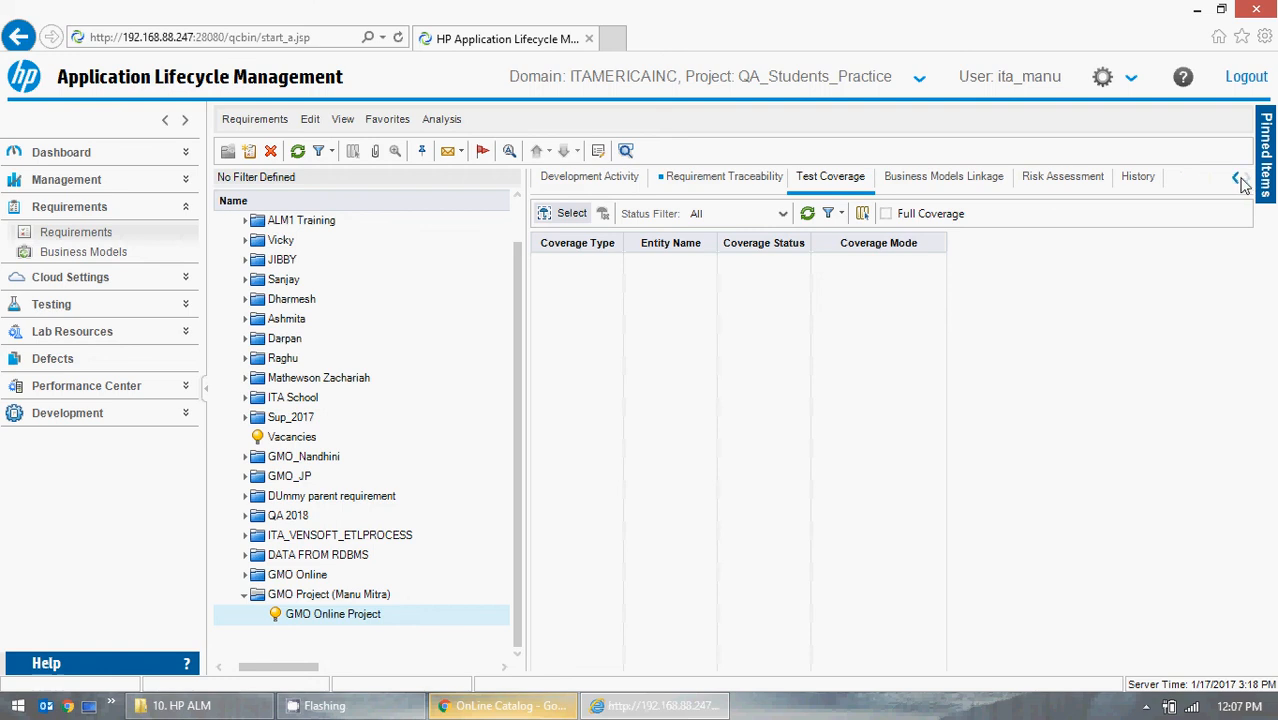
left_click(963, 187)
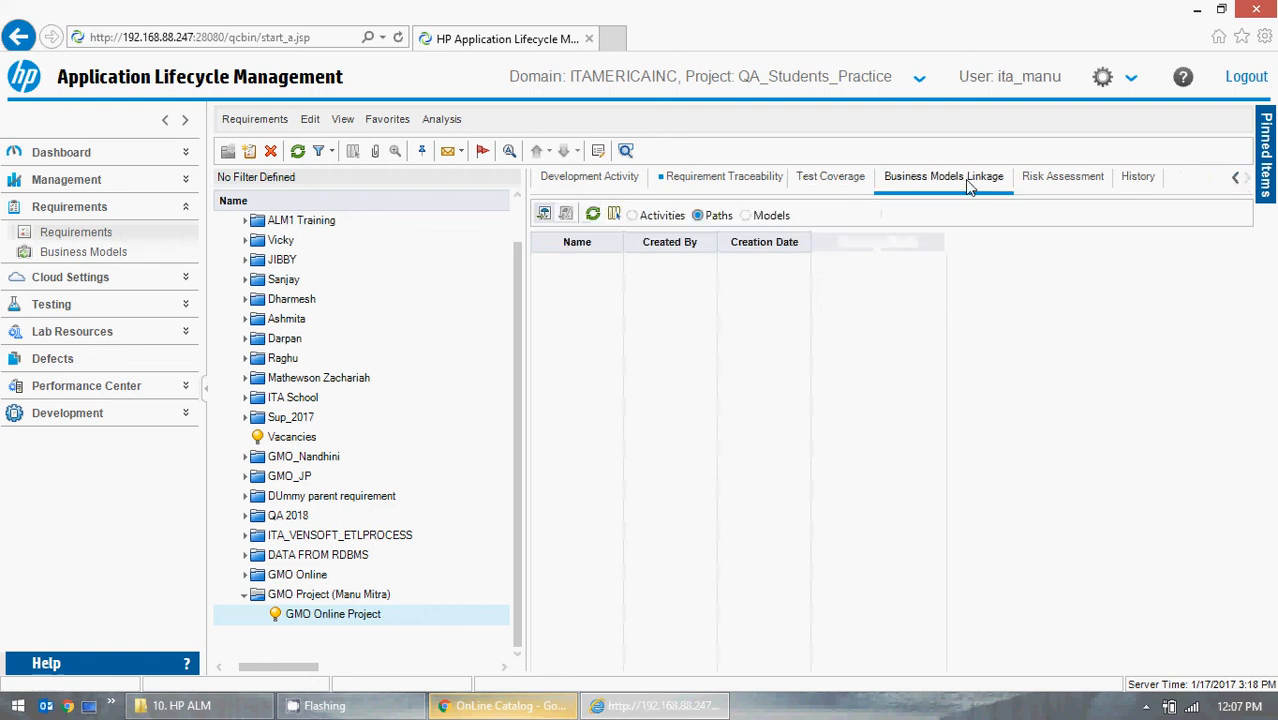
left_click(1105, 182)
left_click(1137, 180)
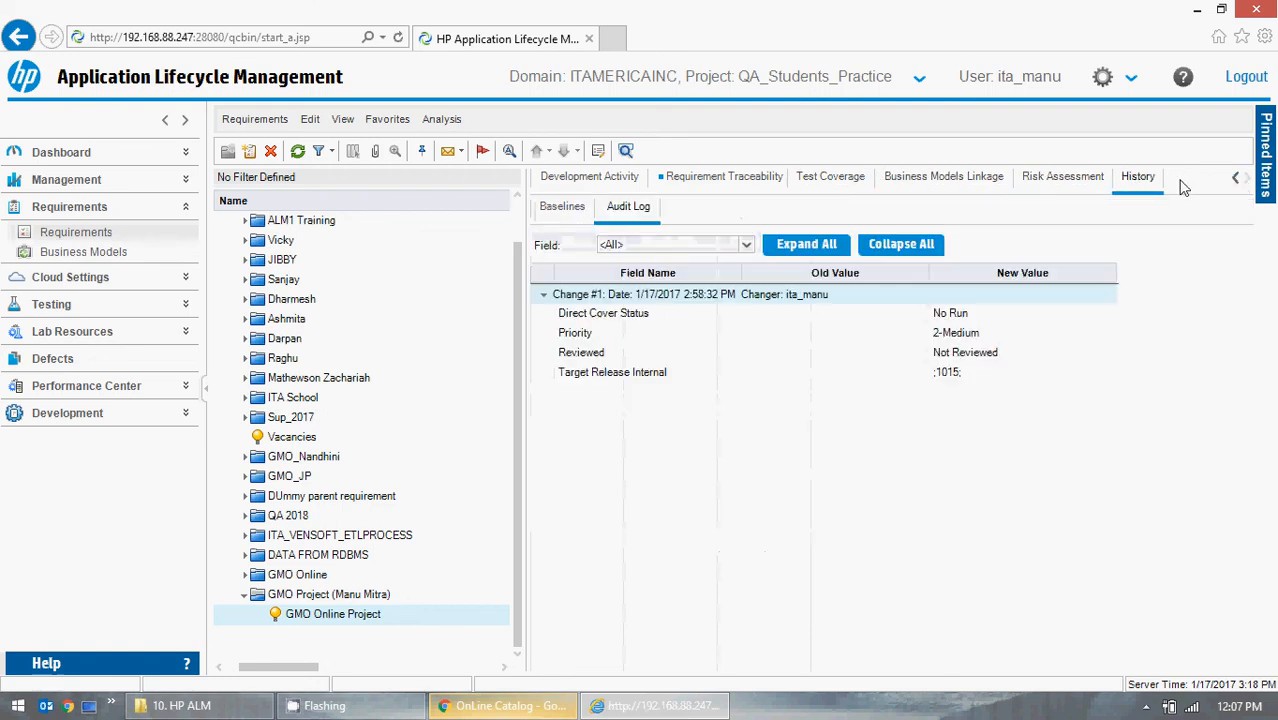
left_click(1236, 180)
left_click(1236, 180)
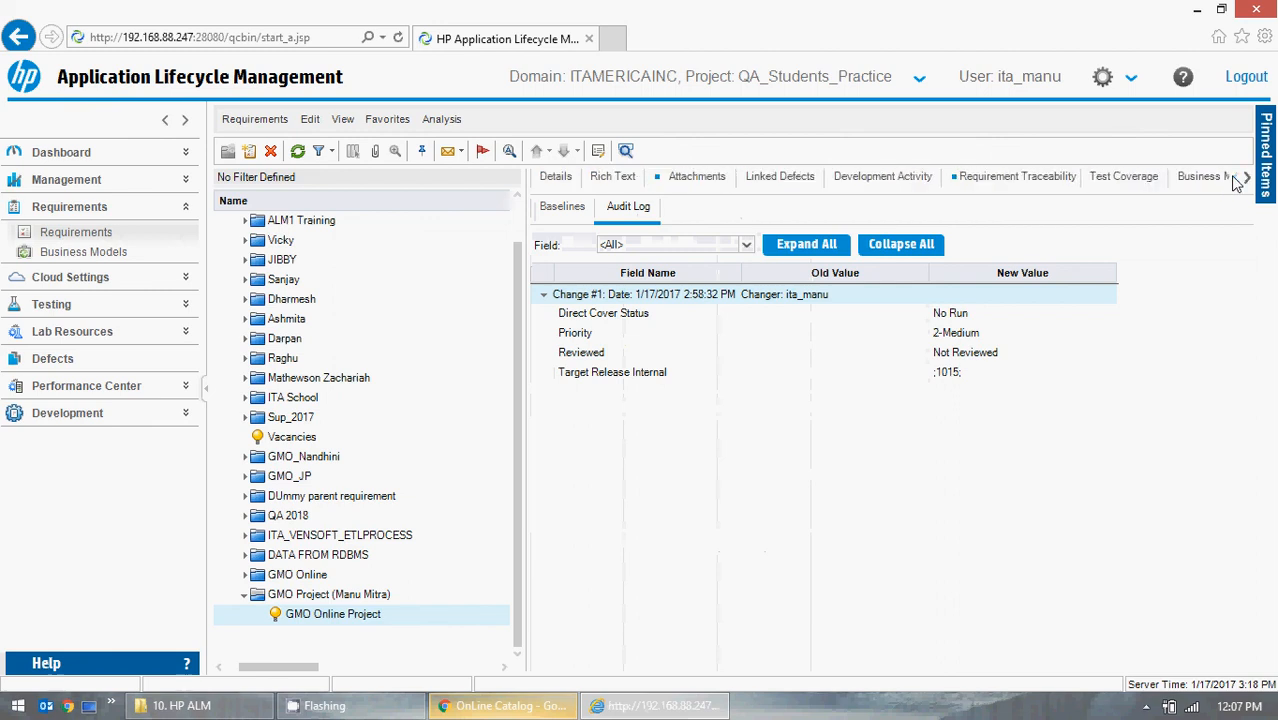
left_click(556, 178)
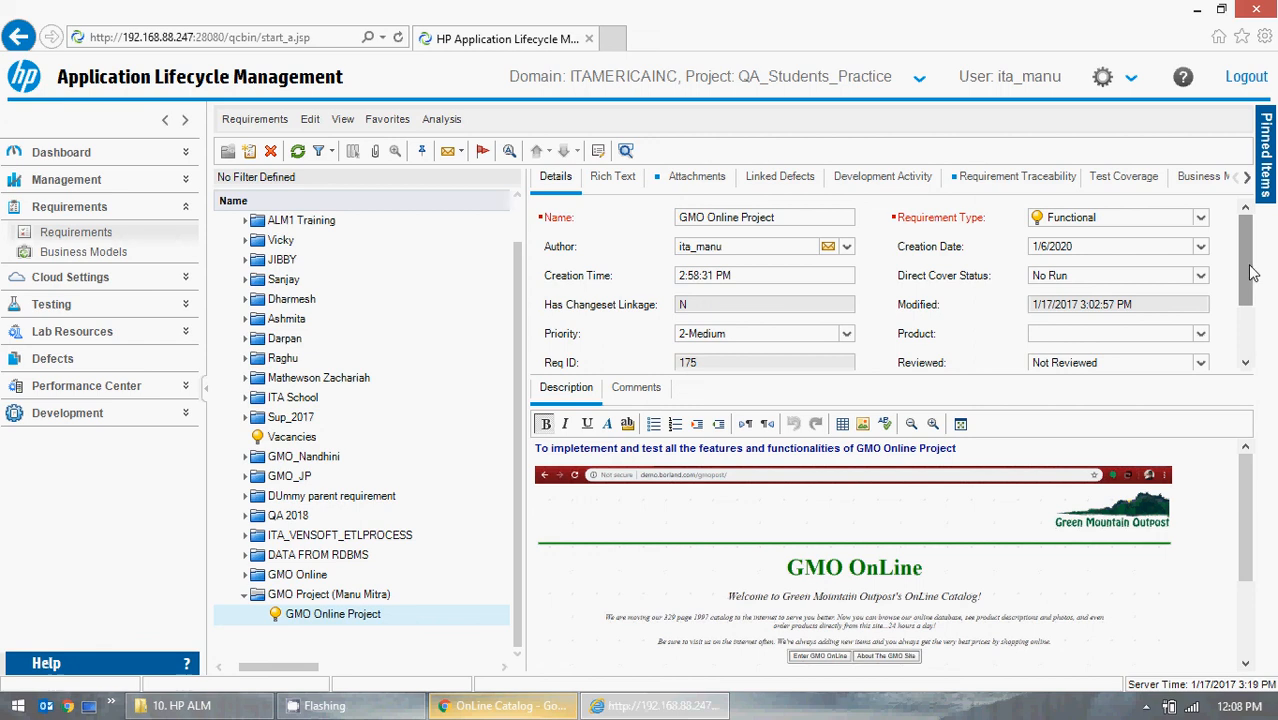
Scroll through the requirement's detail fields down to Target Cycle and Target Release and back.
left_click_drag(1252, 272, 1248, 299)
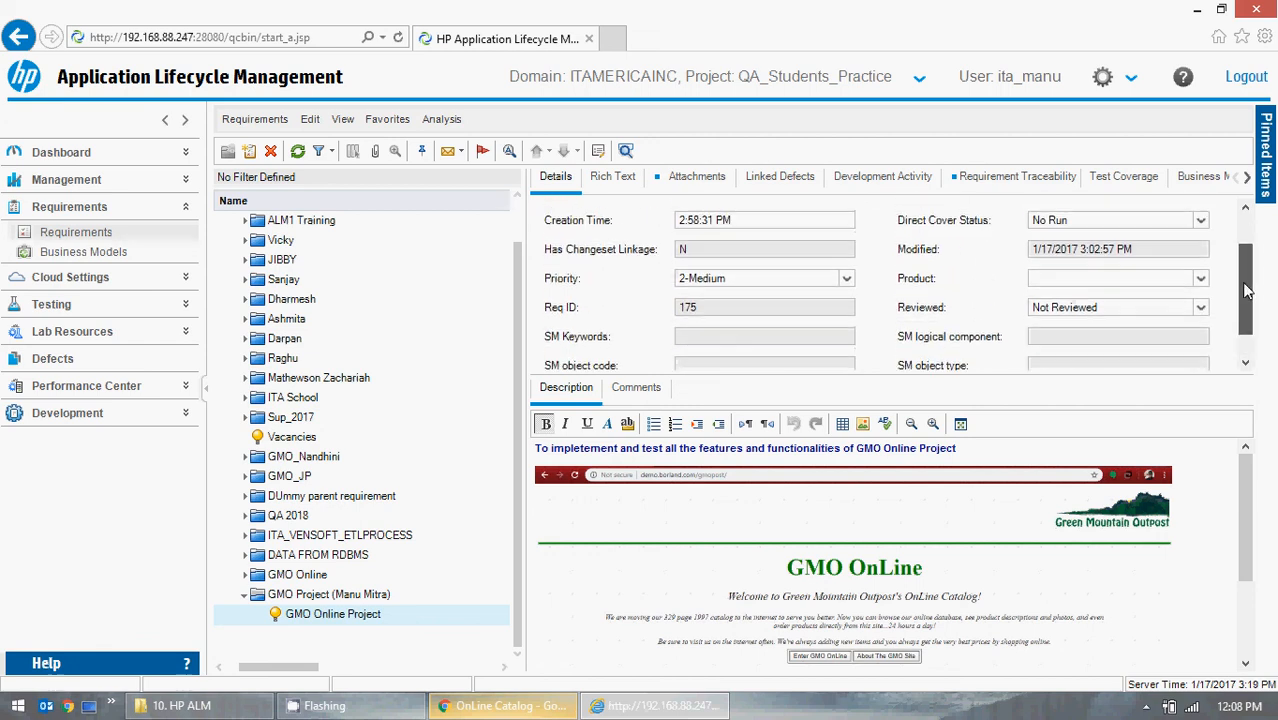
left_click(721, 339)
scroll(777, 297, "down", 1)
left_click(722, 331)
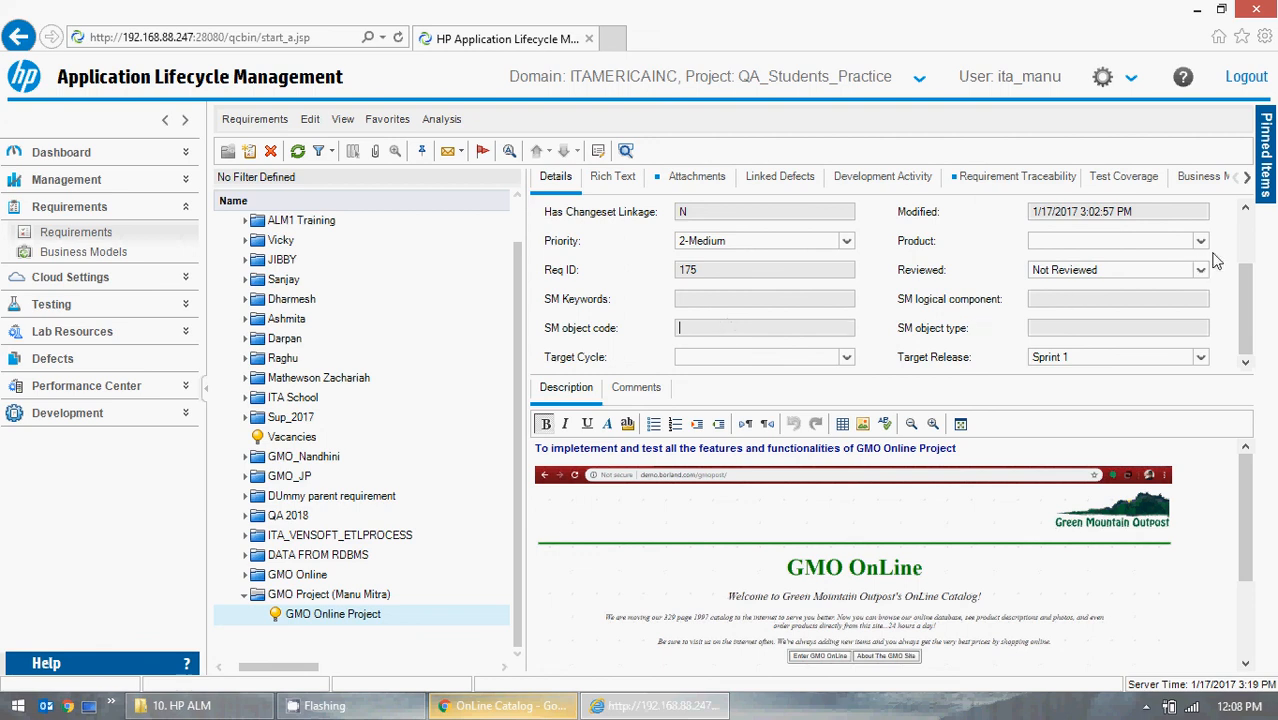
left_click_drag(1246, 305, 1239, 234)
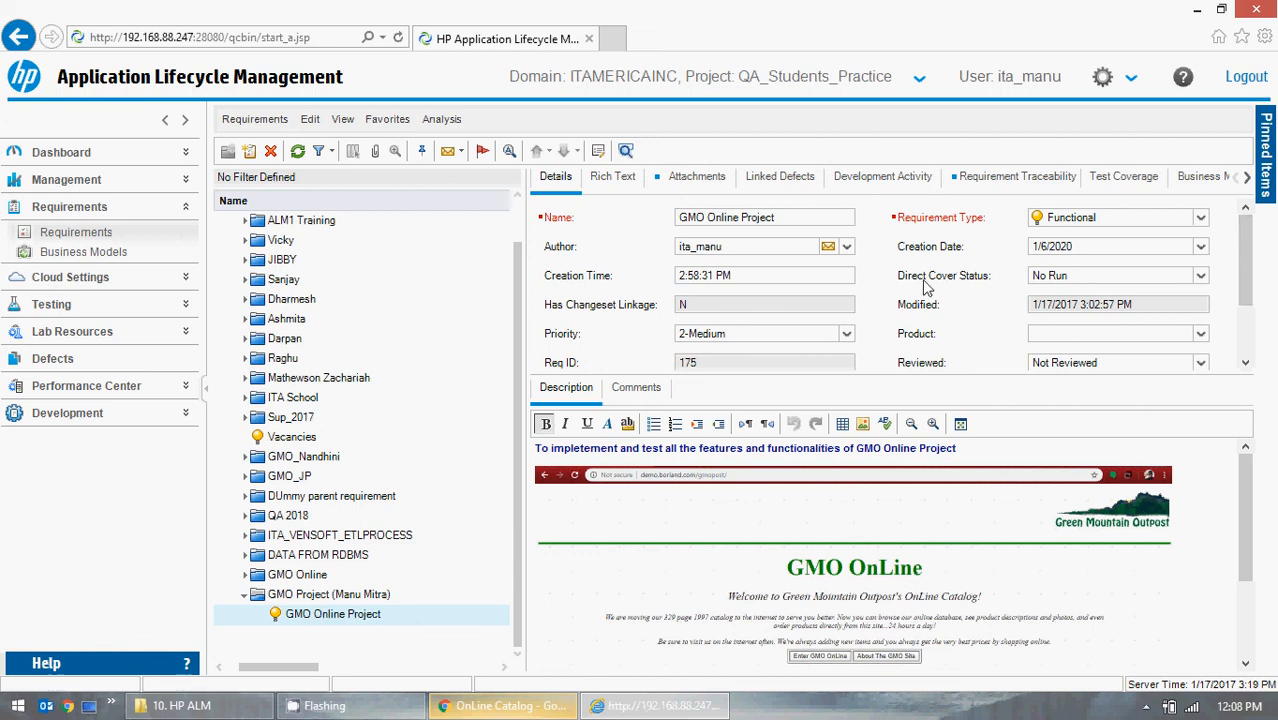
double_click(728, 246)
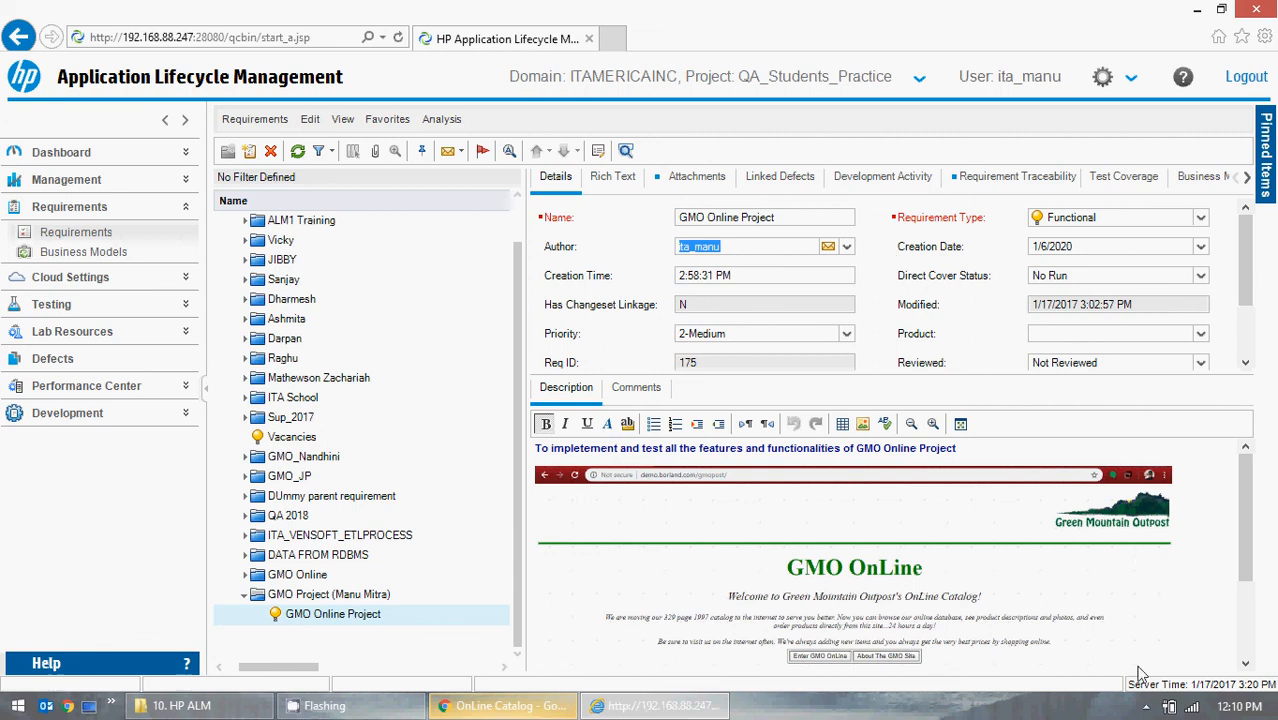
left_click(1146, 708)
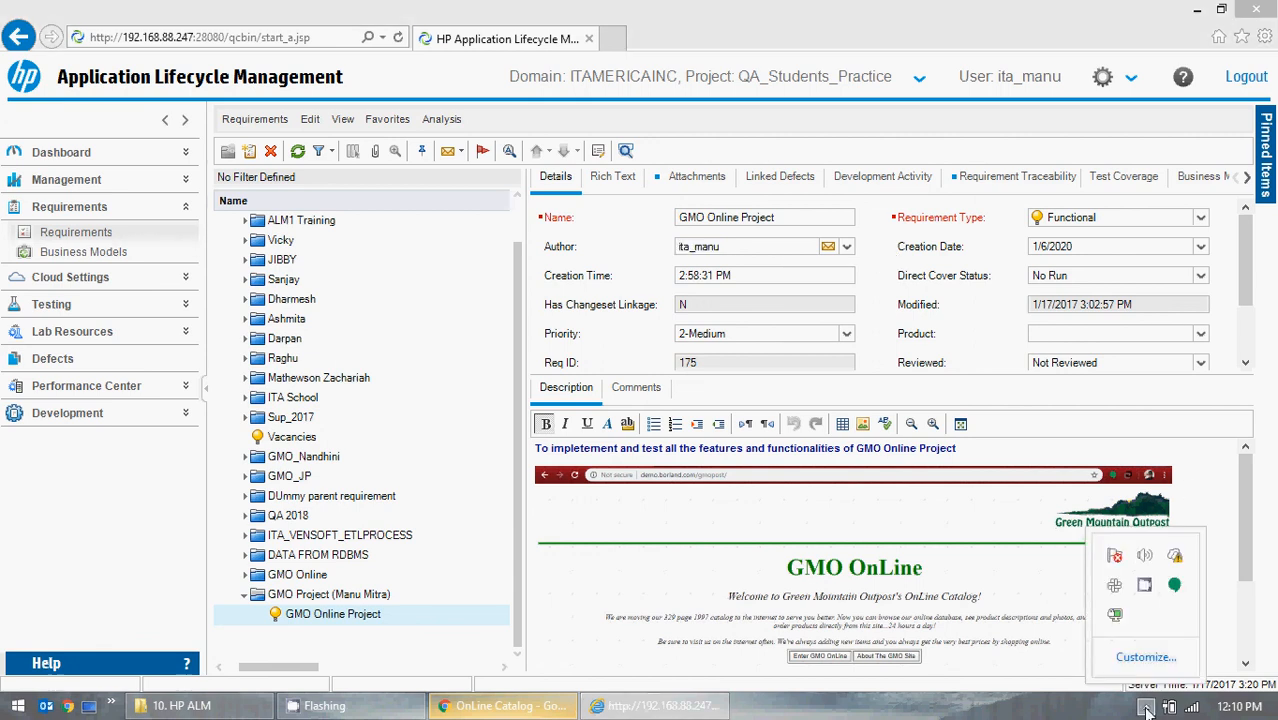
right_click(1143, 584)
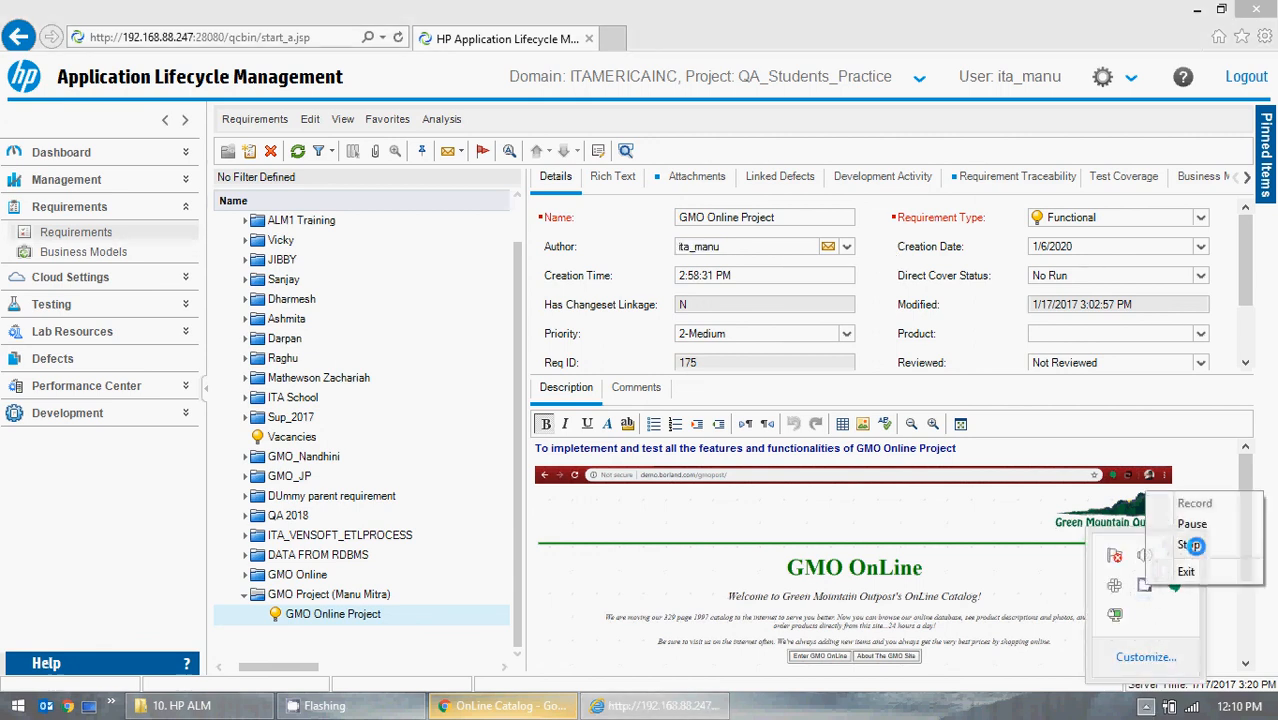
left_click(1174, 544)
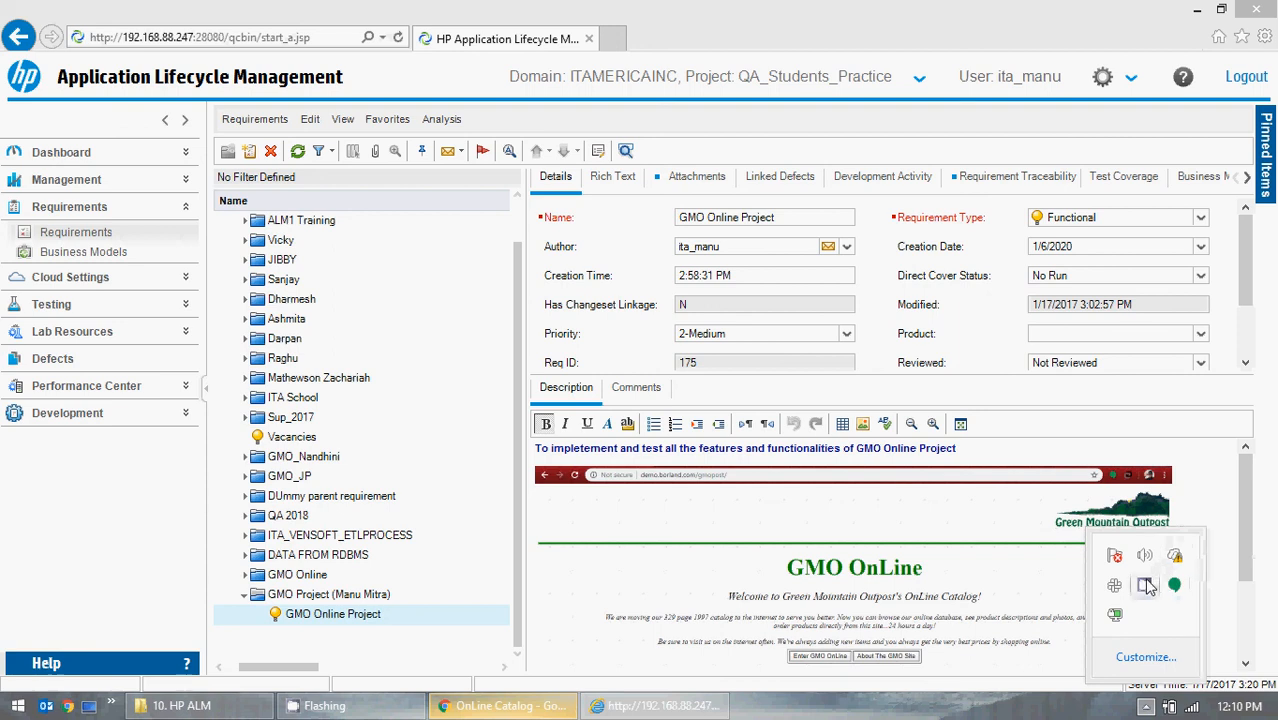